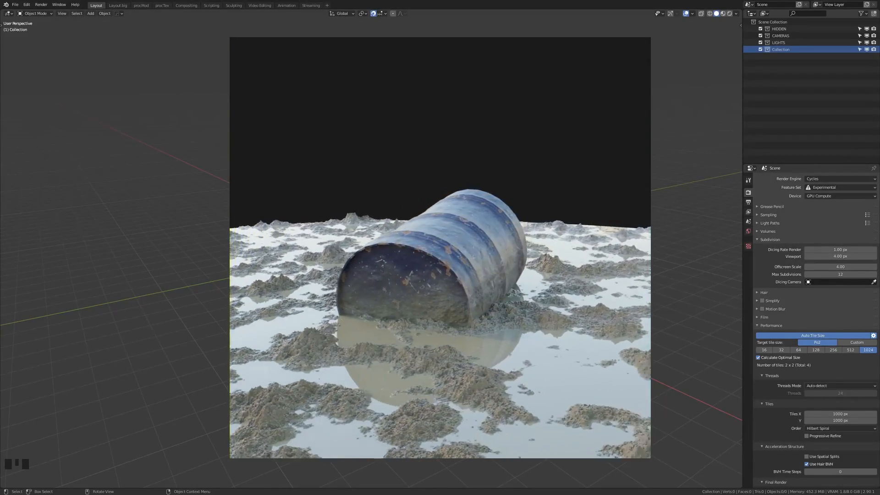
- Add a cylinder and scale its mesh in edit mode to the tall proportions of a barrel
left_click(201, 36)
type("wra")
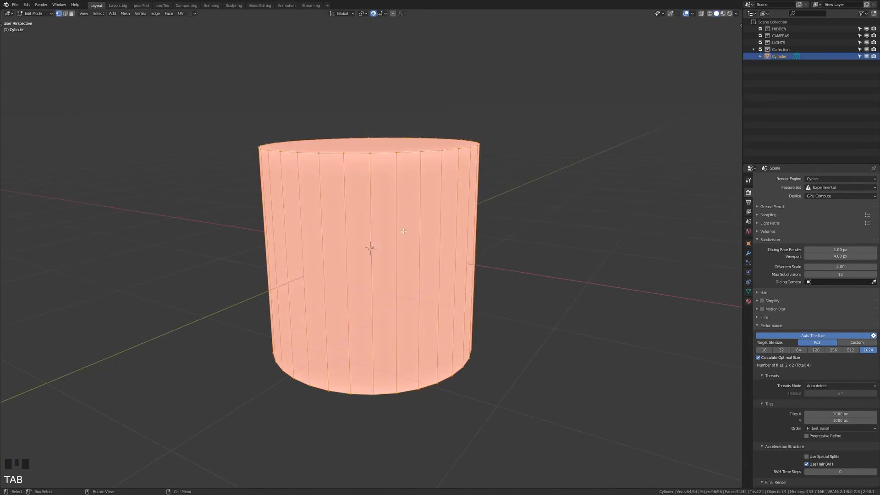
key("KP_1")
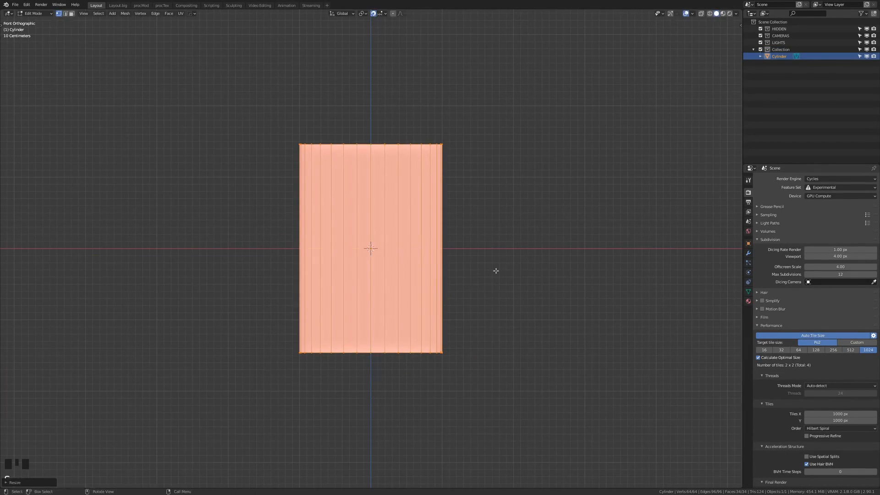
- Bevel three horizontal edge loops around the barrel into bands about 0.167 m wide with six segments, and clear the selection
left_click(430, 173, "alt+shift")
left_click(431, 324, "alt+shift")
key("ctrl+b")
scroll(544, 311, "down", 2)
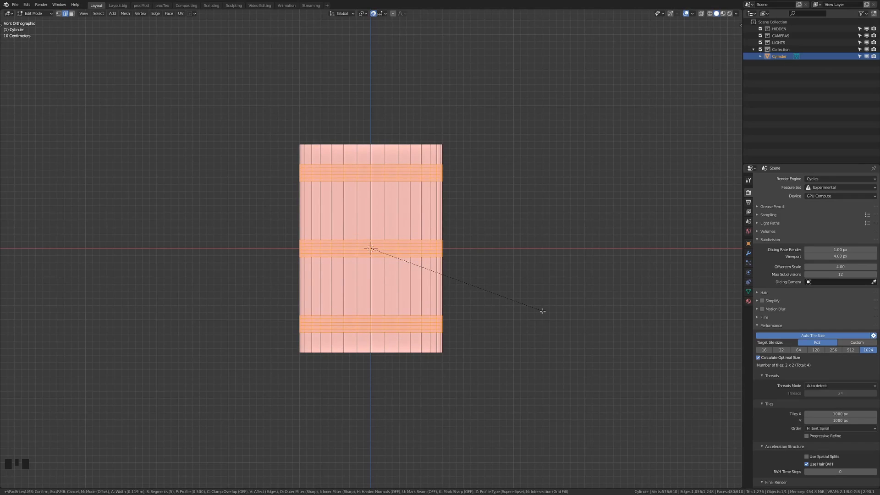
scroll(546, 310, "down", 1)
left_click(418, 365)
scroll(418, 365, "up", 2)
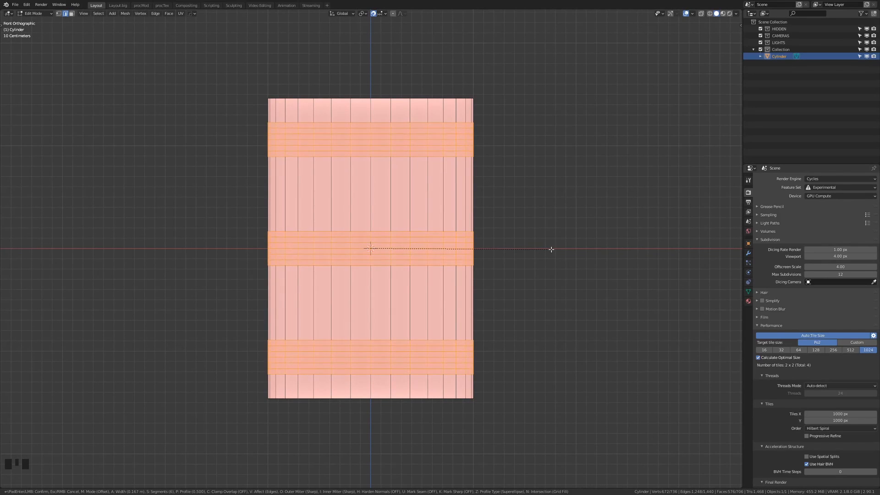
key("alt+a")
- Inset the barrel's two end faces and extrude them inward along their normals to form raised rims
scroll(598, 196, "down", 3)
middle_click_drag(598, 196, 501, 147)
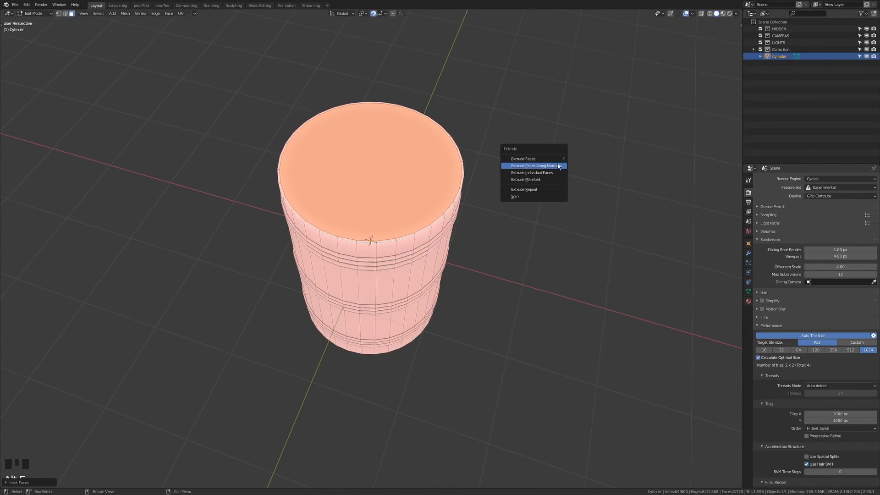
key("i")
left_click(459, 149)
- Move the small inset circle off-centre on the barrel's lid and extrude it upward as a round cap
key("KP_7")
key("g")
left_click(422, 251)
key("e")
left_click(471, 243)
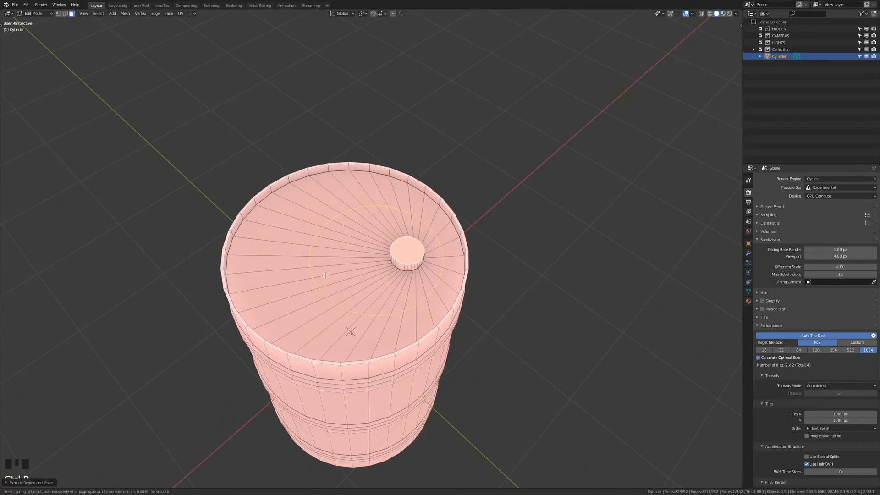
- Refine the lid's geometry around the cap with an edge loop and return to object mode
left_click(379, 277)
key("x")
left_click(389, 274)
middle_click_drag(389, 273, 548, 236)
key("Tab")
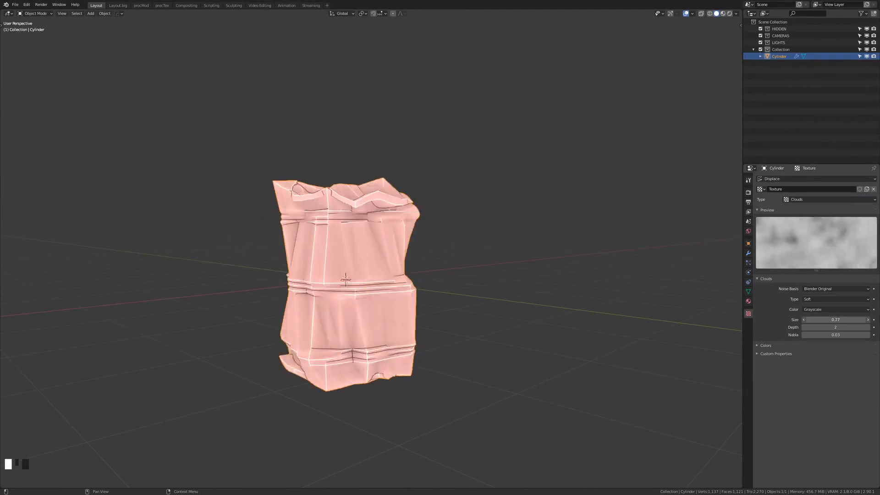
- Set the barrel's Displace modifier direction to Y with a strength of 0.240
left_click(835, 222)
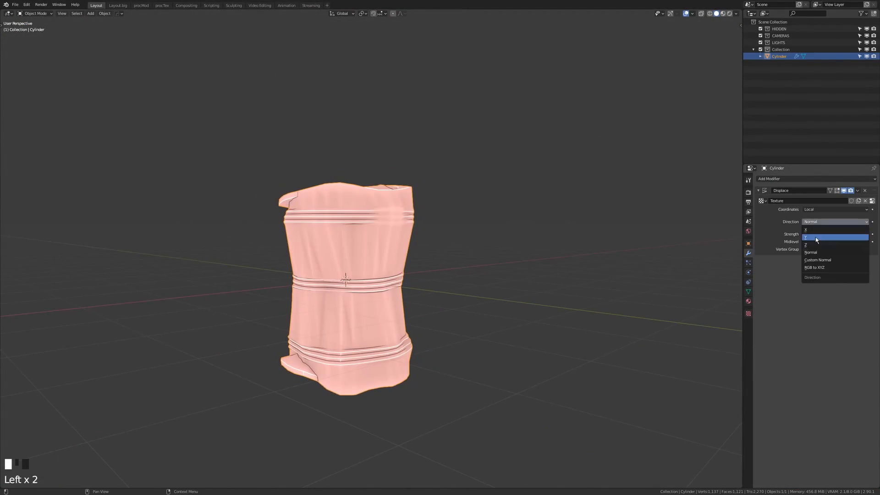
left_click(824, 236)
middle_click_drag(458, 257, 413, 247)
left_click_drag(834, 242, 815, 241)
left_click(747, 313)
middle_click_drag(458, 257, 541, 247)
- Add a Simple Subdivision modifier above Displace and raise the Displace strength to 0.350
left_click(748, 253)
left_click(816, 179)
left_click(845, 201)
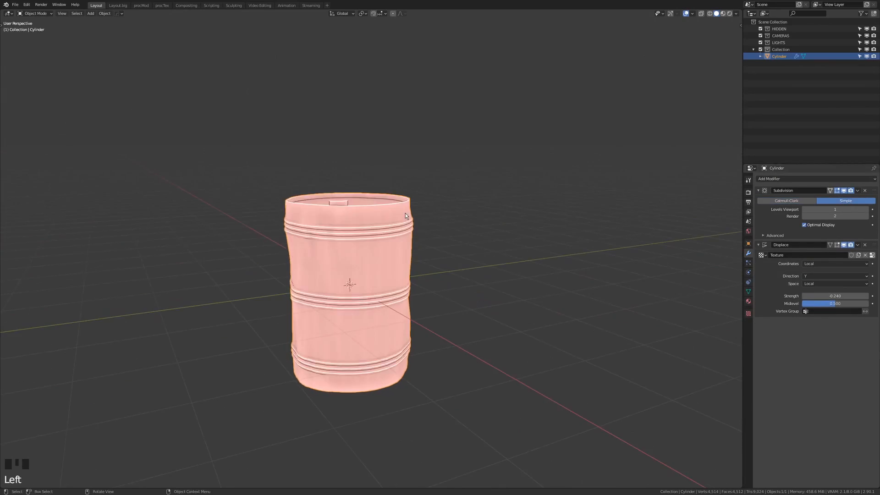
middle_click_drag(458, 265, 513, 229)
left_click_drag(835, 296, 829, 296)
middle_click_drag(348, 266, 333, 245)
- Lay the barrel on its side and sink it about halfway into the large ground plane
key("KP_1")
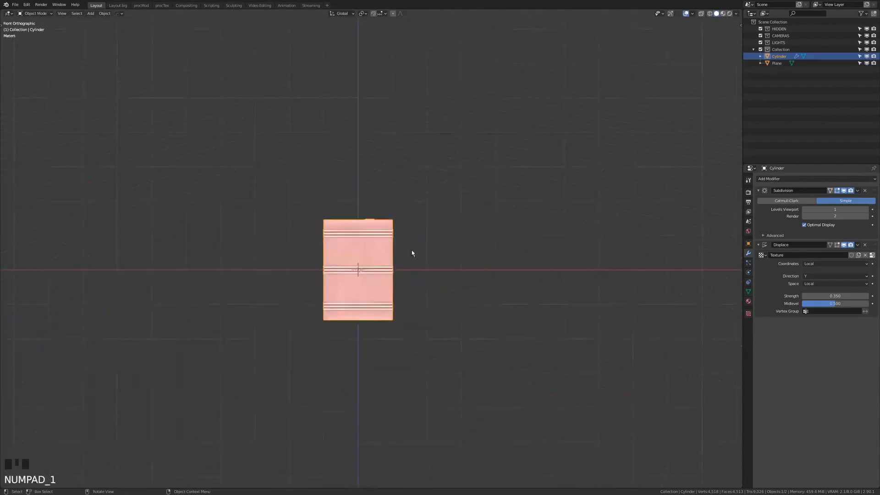
scroll(392, 274, "down", 5)
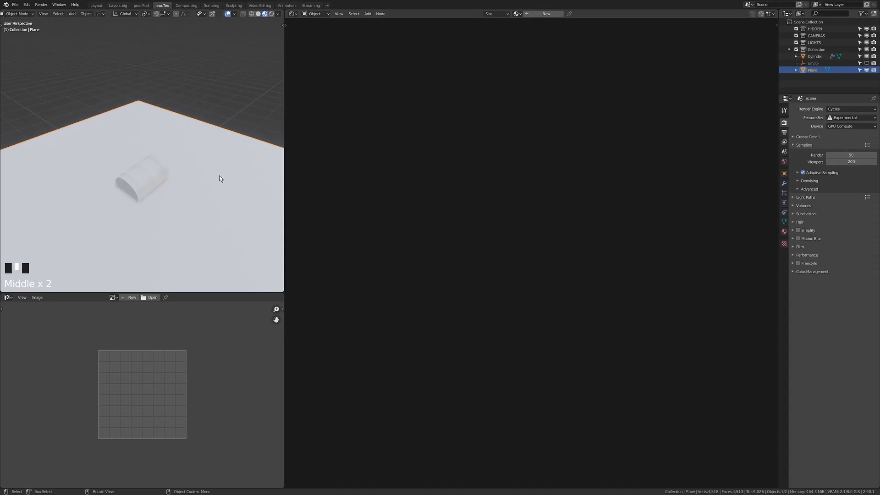
- Create a material called Mud and add a Texture Coordinate node, previewing its Object output
left_click_drag(778, 81, 815, 81)
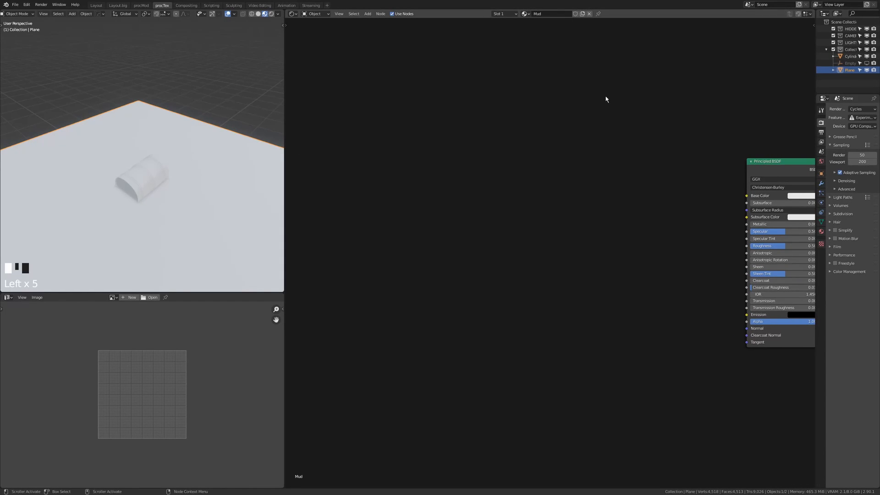
key("shift+a")
mouse_move(403, 215)
left_click(471, 322)
left_click(385, 248)
left_click(388, 196, "ctrl+shift")
left_click(388, 197, "ctrl+shift")
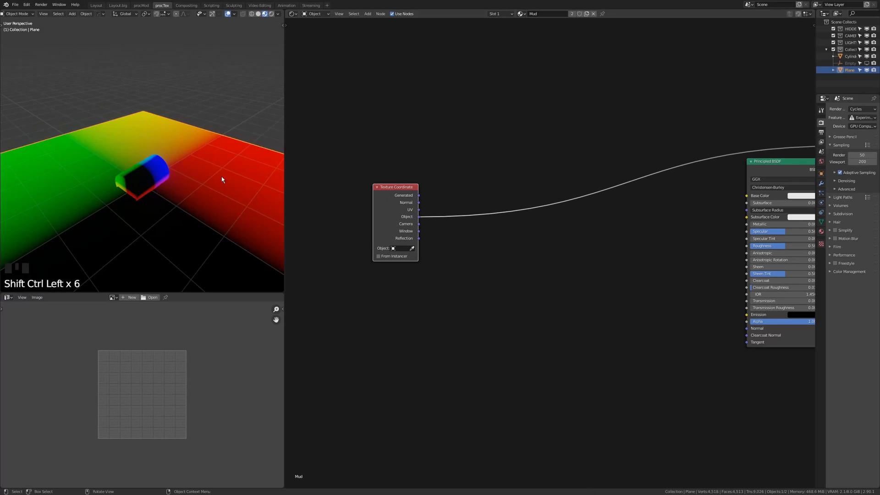
- Add a Noise Texture node driven by the Object texture coordinates
scroll(229, 183, "up", 4)
key("shift+a")
mouse_move(479, 248)
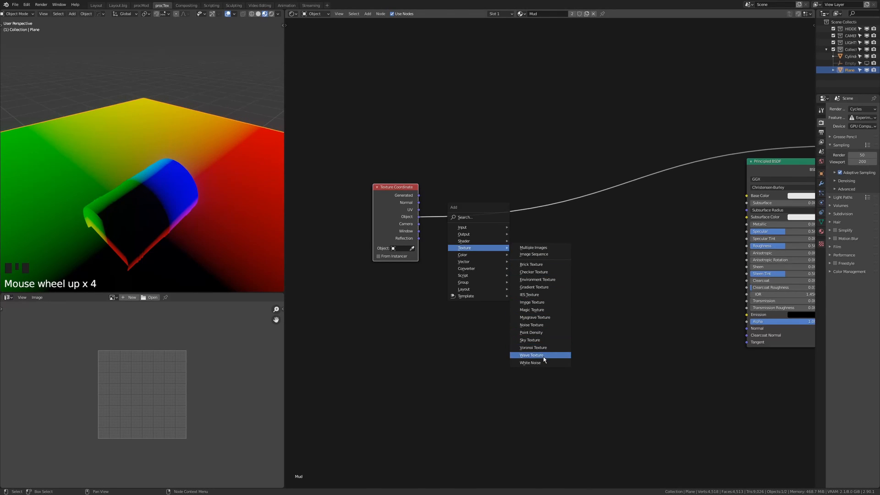
left_click(531, 325)
left_click(481, 211)
- Apply the transforms of the barrel and the ground plane, and deselect both
middle_click_drag(174, 183, 143, 153)
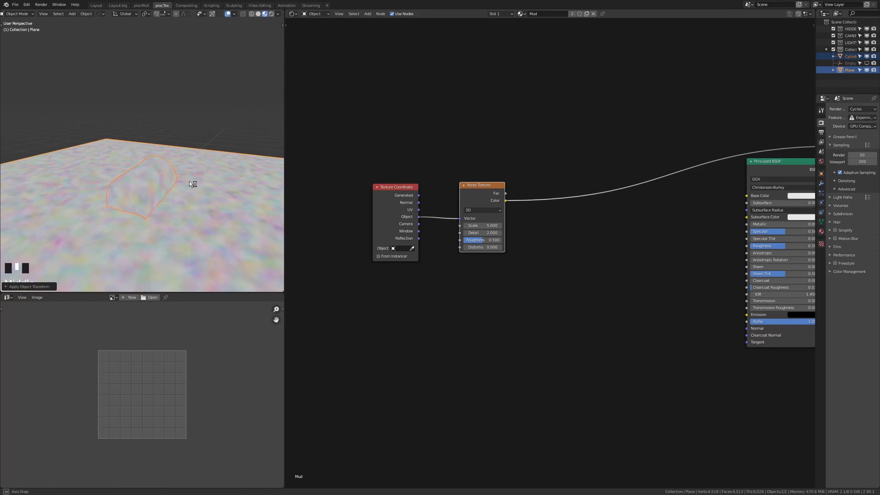
middle_click_drag(188, 181, 135, 199)
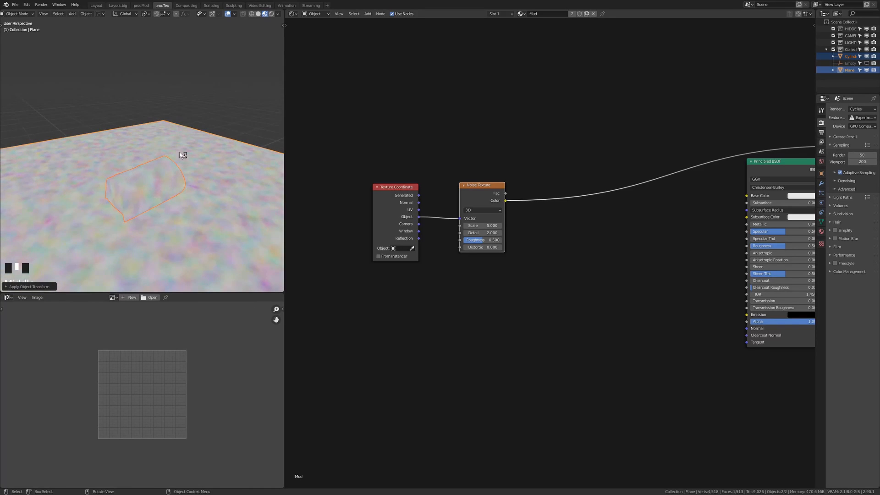
key("alt+a")
scroll(155, 193, "up", 2)
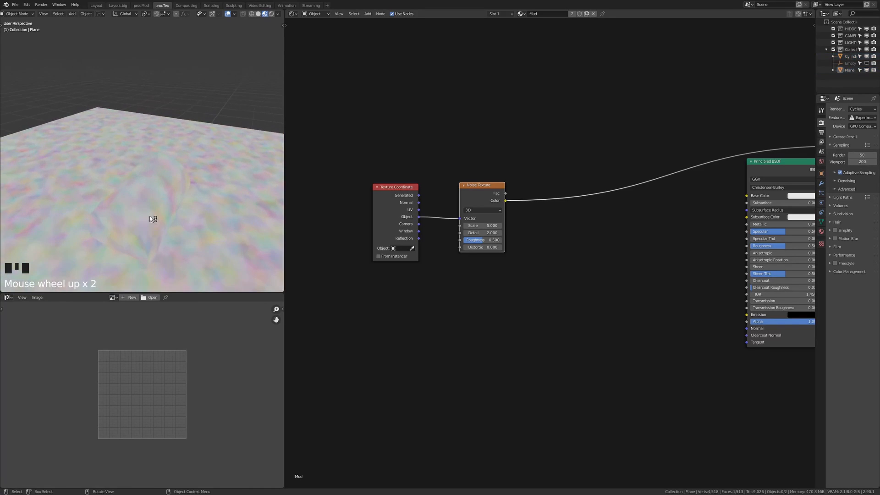
- Add a ColorRamp node after the Noise Texture, fed by its Fac output
left_click(501, 208, "ctrl+shift")
key("shift+a")
left_click(564, 226)
left_click(550, 218)
scroll(550, 198, "up", 5)
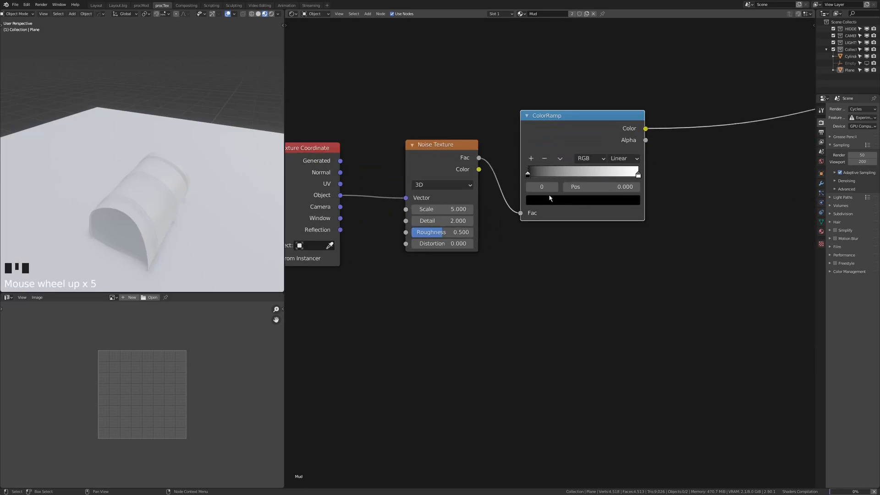
- Bring the ColorRamp's black and white stops together for hard contrast, with the white stop at 0.518
left_click_drag(528, 173, 579, 173)
left_click_drag(637, 173, 581, 174)
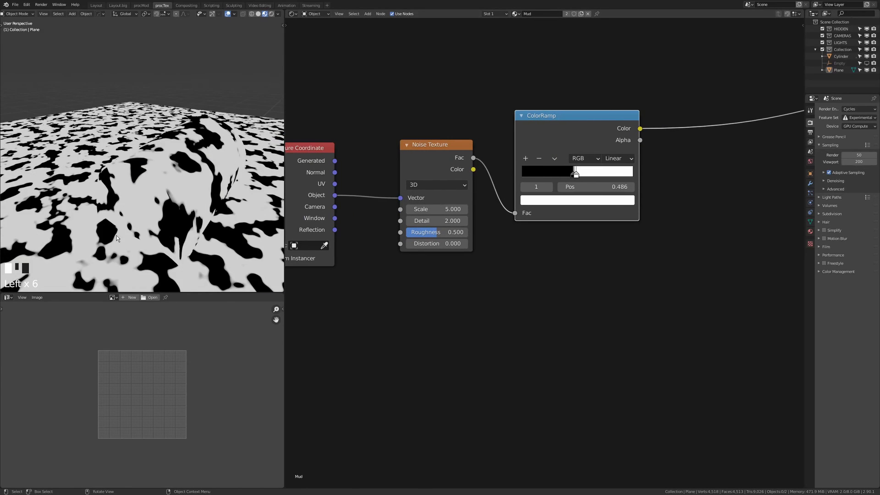
middle_click_drag(116, 238, 133, 242)
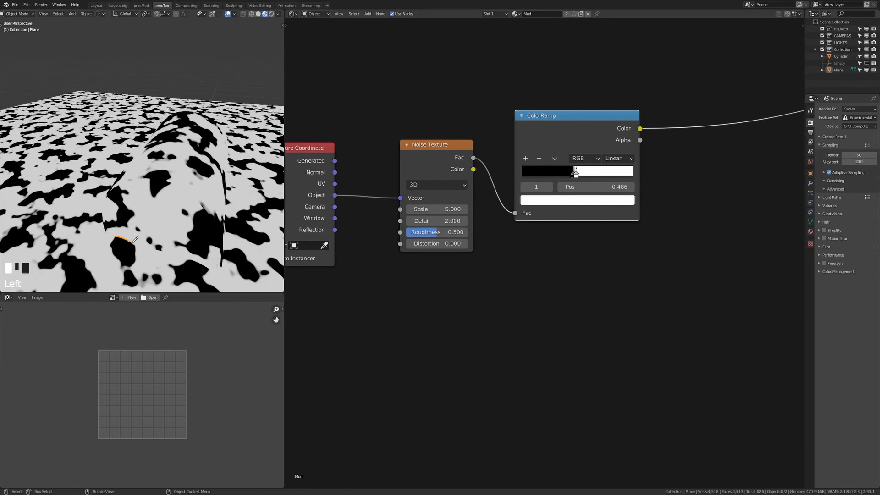
left_click_drag(578, 175, 559, 174, "shift")
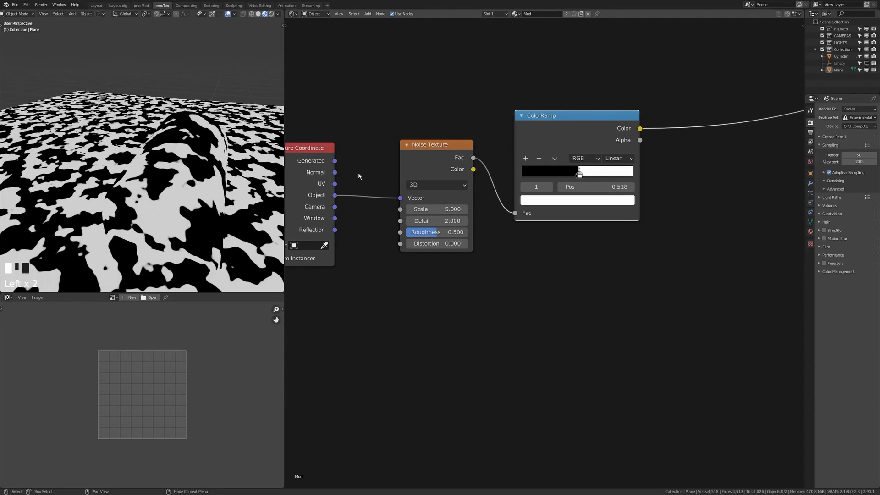
- Add a Geometry node and connect its Position output to the Noise Texture's Vector input
middle_click_drag(359, 176, 544, 134)
key("shift+a")
mouse_move(409, 233)
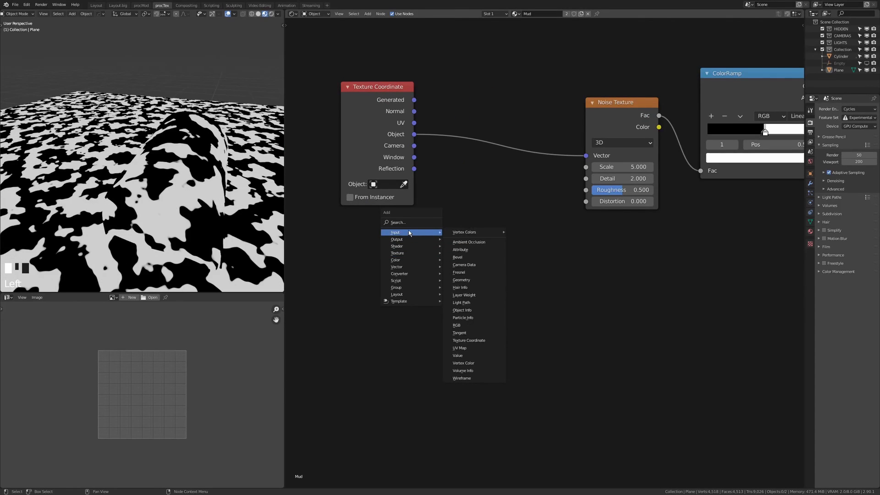
left_click(479, 280)
left_click_drag(473, 209, 435, 204)
left_click_drag(499, 200, 586, 156)
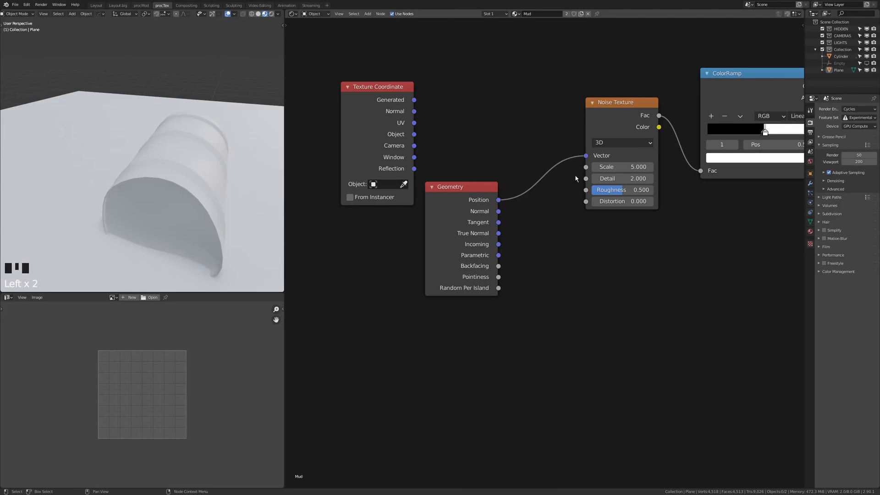
- Remove the Texture Coordinate and ColorRamp nodes from the Mud material
middle_click_drag(115, 193, 173, 237)
middle_click_drag(228, 204, 172, 225)
left_click(356, 143)
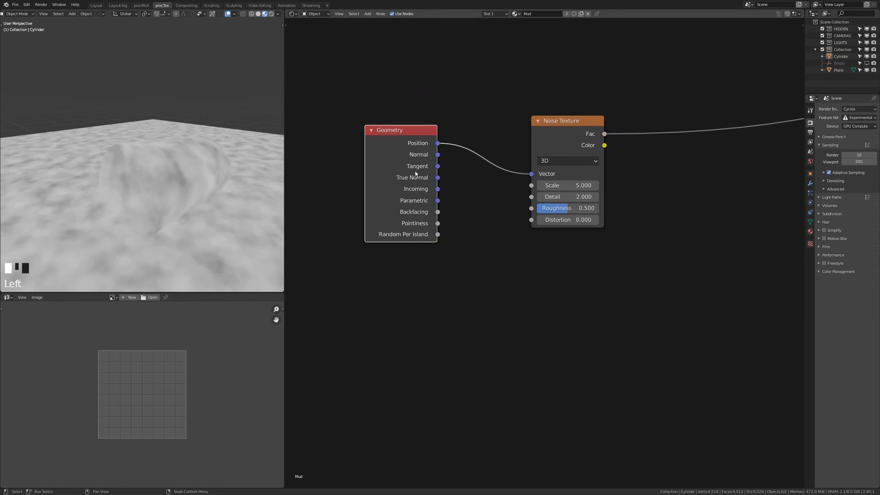
- Hide the Geometry node's unused outputs, move it away from the Noise Texture, and enable node snapping
key("ctrl+h")
left_click_drag(415, 174, 344, 167)
key("shift+Tab")
- Preview the Noise Texture's Color output and move the node closer to the Geometry node
left_click(591, 133, "ctrl+shift")
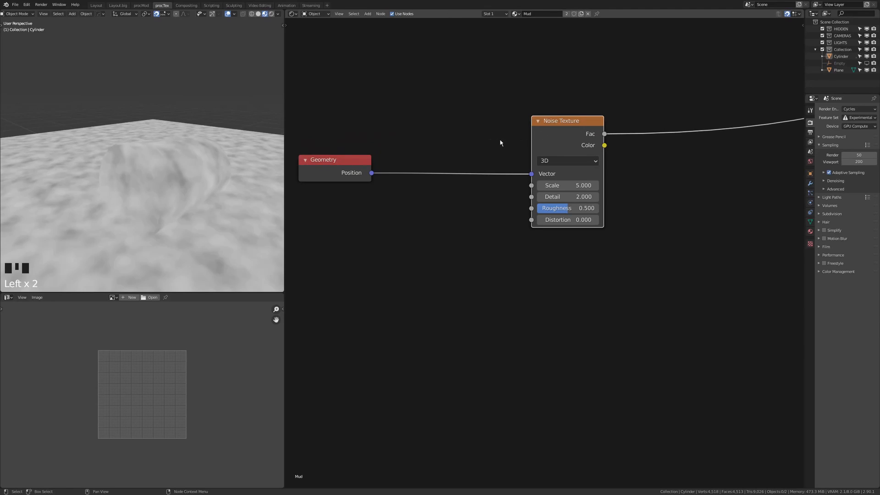
left_click_drag(591, 133, 494, 127)
middle_click_drag(495, 127, 400, 141)
scroll(202, 173, "down", 2)
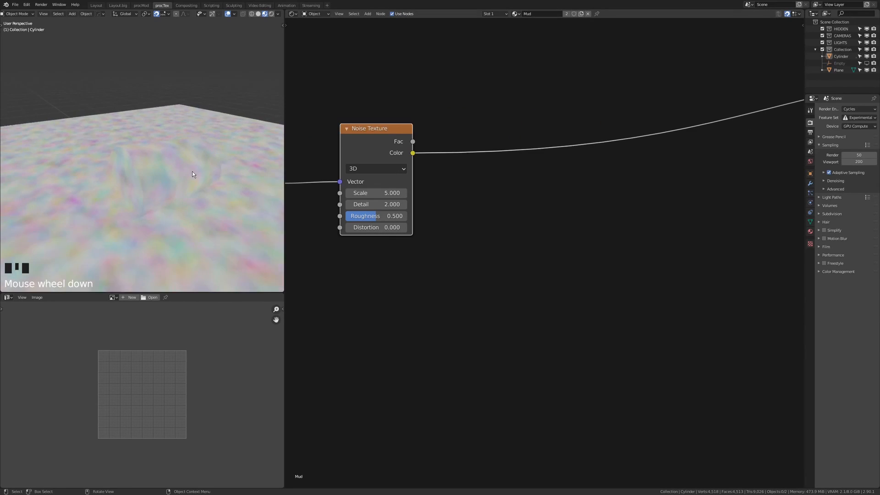
- Add a Separate RGB node after the Noise Texture's Color output and preview its R channel
middle_click(469, 212)
mouse_move(515, 257)
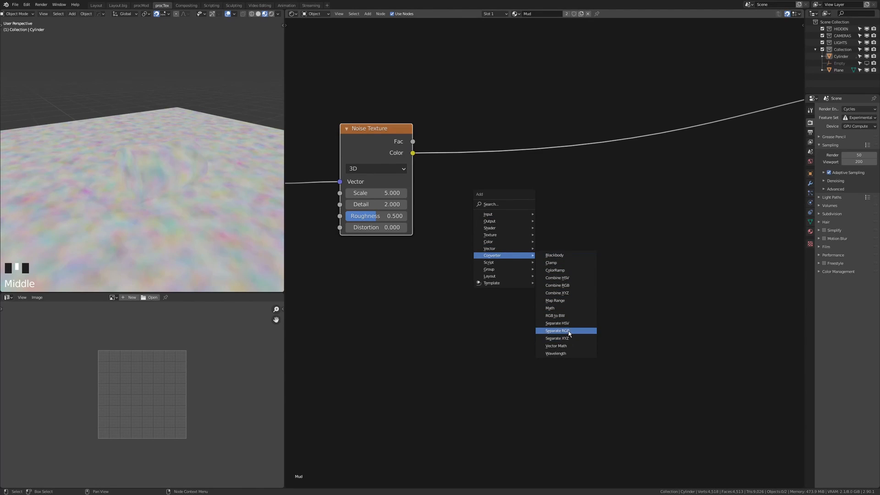
left_click(556, 330)
left_click(508, 136)
left_click_drag(527, 135, 504, 143)
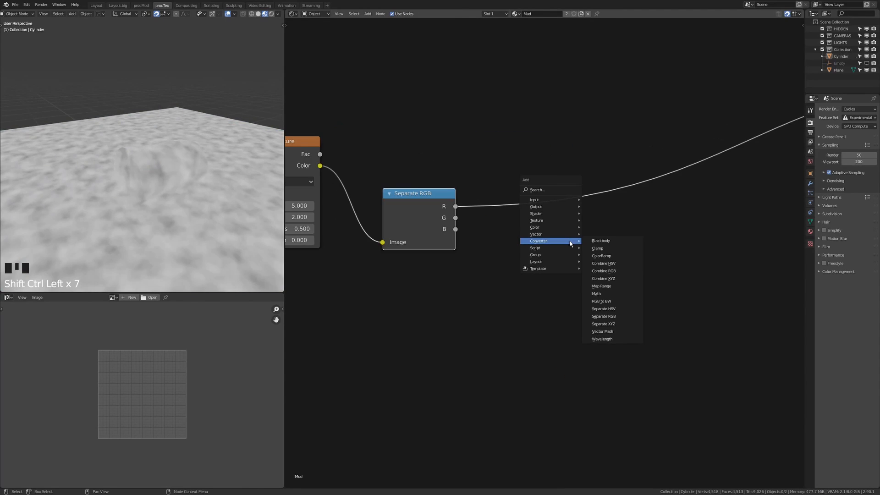
- Add a Math node set to Logarithm with R as its Value and G as its Base
left_click(614, 293)
left_click(575, 206)
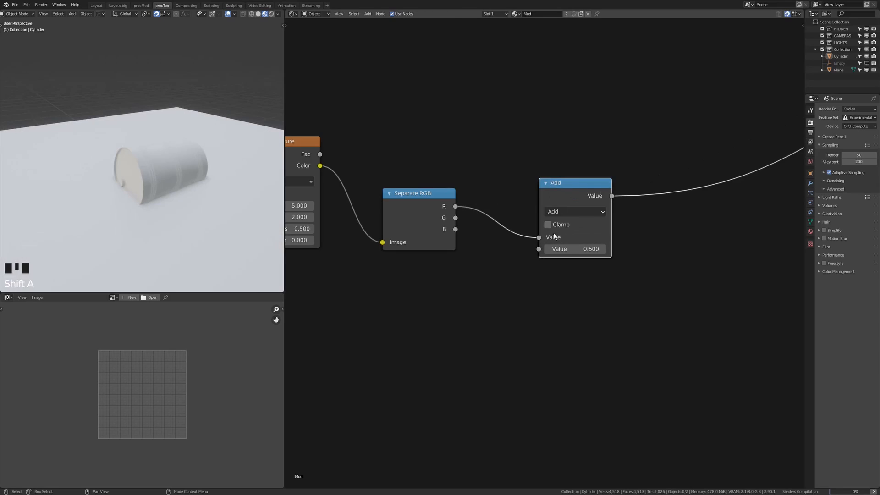
left_click_drag(455, 218, 466, 224)
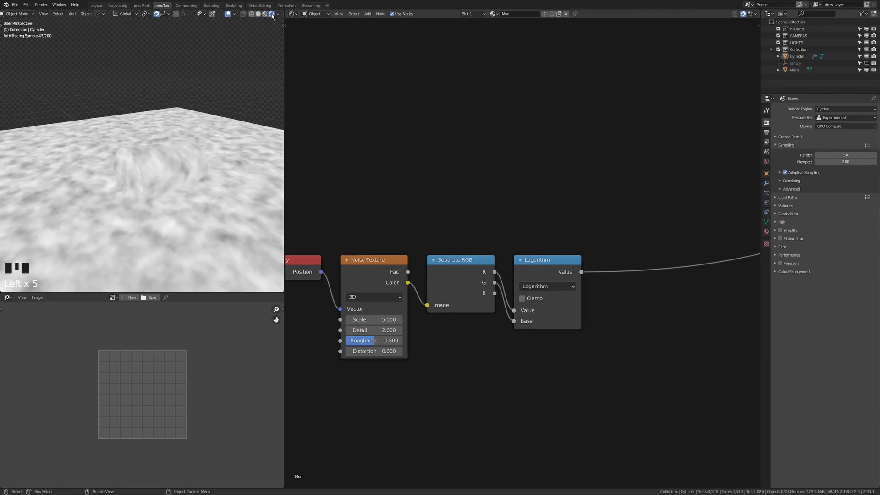
- Light the rendered viewport with a green outdoor HDRI instead of the scene world
left_click(277, 14)
left_click(253, 55)
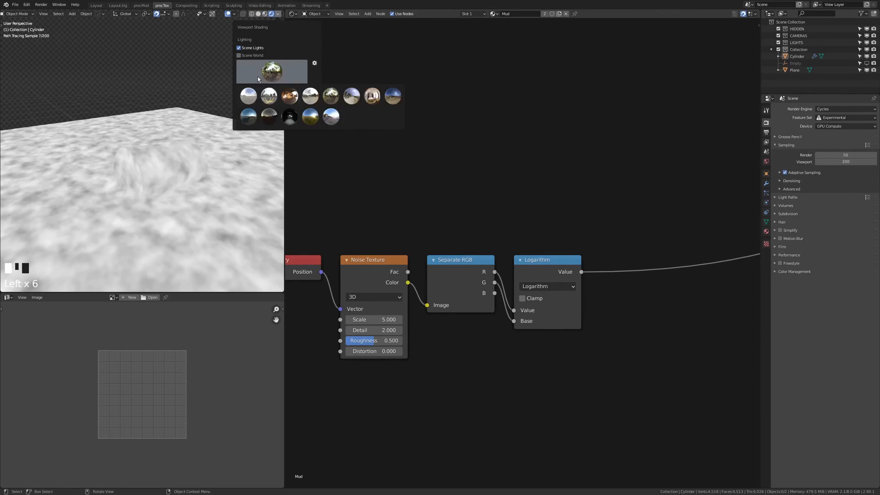
left_click(329, 95)
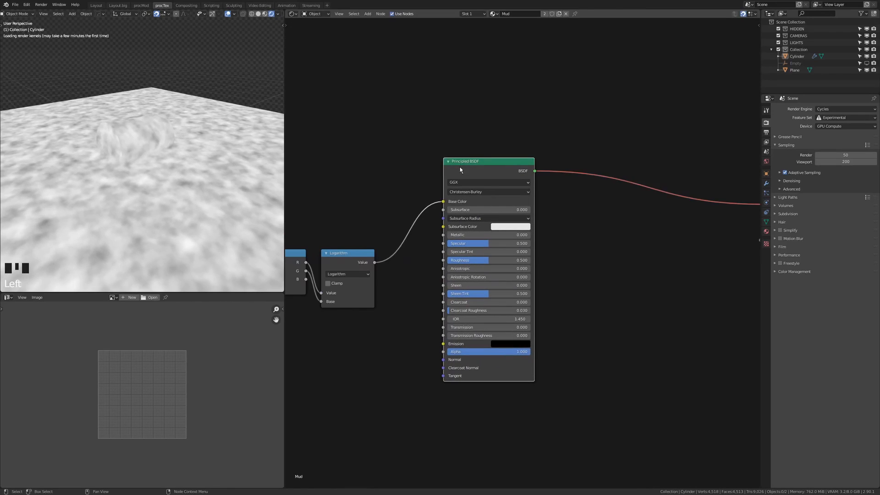
- Preview the Principled BSDF, cut its Base Color link from the Logarithm node, and move the shader farther away
left_click(479, 168, "ctrl+shift")
right_click_drag(416, 192, 416, 281, "ctrl")
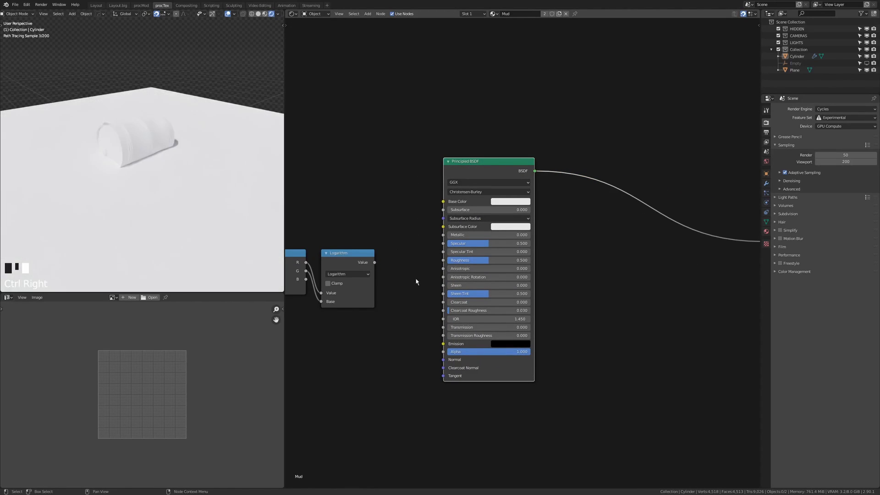
left_click_drag(482, 171, 599, 60)
- Set the Mud material's surface displacement method to Displacement and Bump
key("n")
left_click(756, 99)
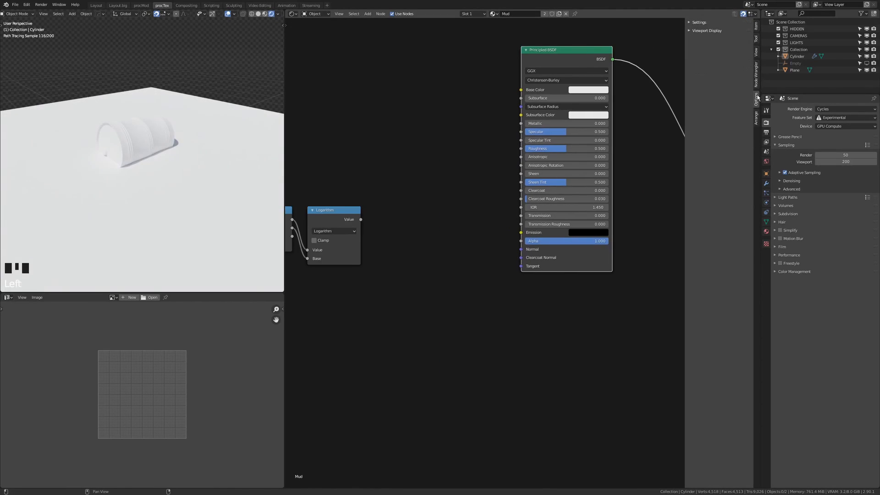
left_click(703, 21)
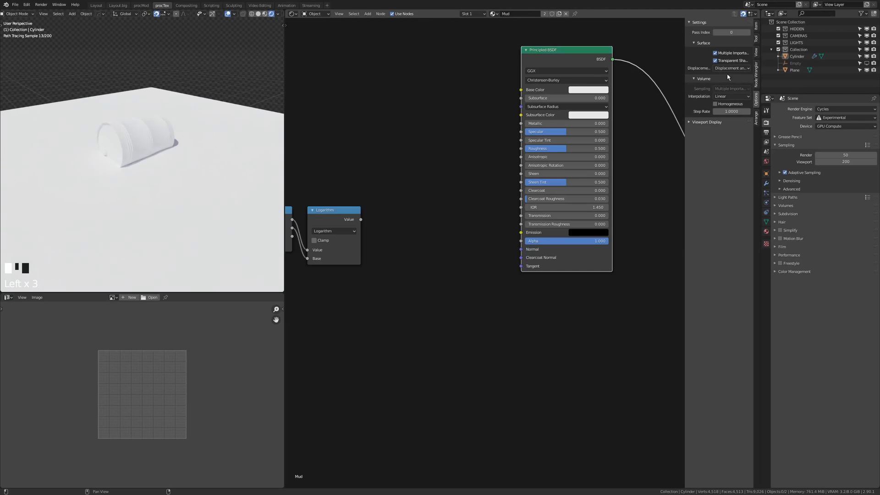
- Add a Subdivision Surface modifier to the ground plane, set to Simple with Adaptive Subdivision enabled
key("n")
left_click(765, 183)
left_click(187, 173)
left_click(812, 109)
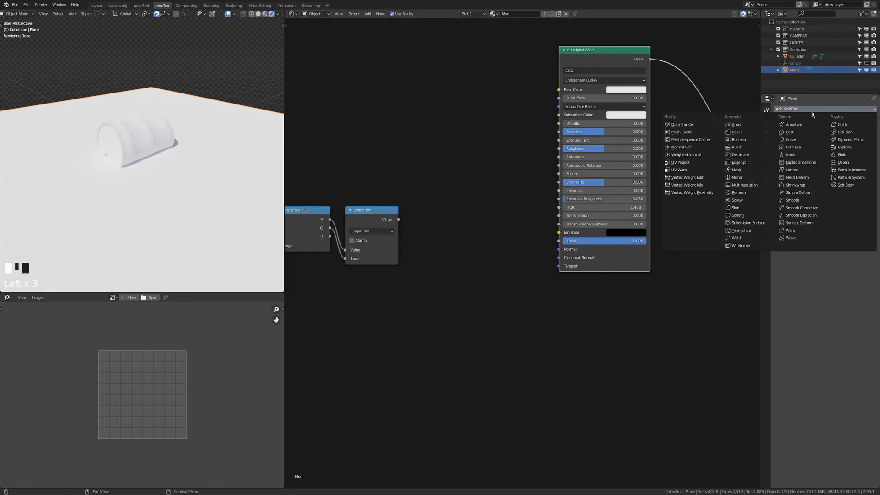
left_click(748, 222)
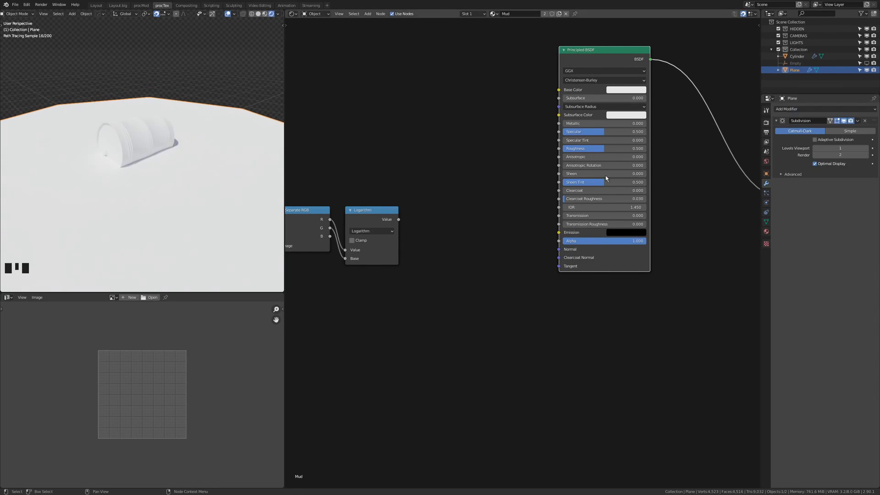
left_click(848, 132)
left_click(837, 139)
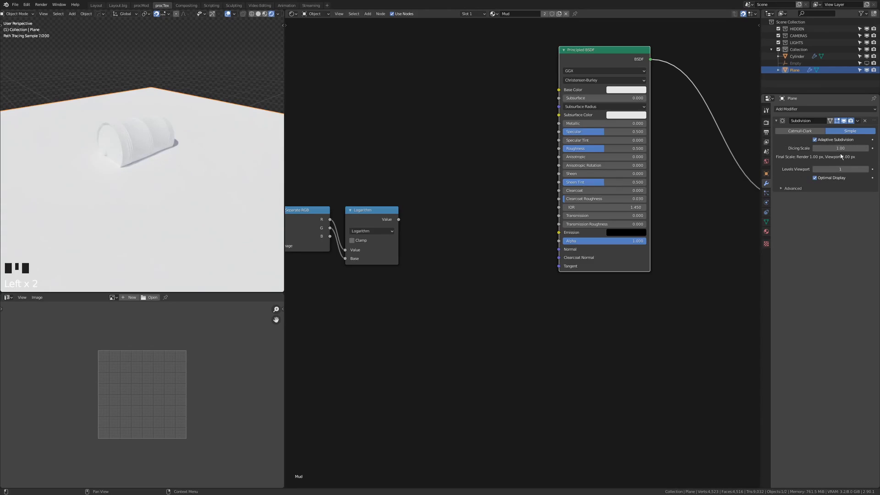
- Set the viewport dicing rate for adaptive subdivision to 1 px and widen the node editor
left_click(766, 122)
left_click(798, 214)
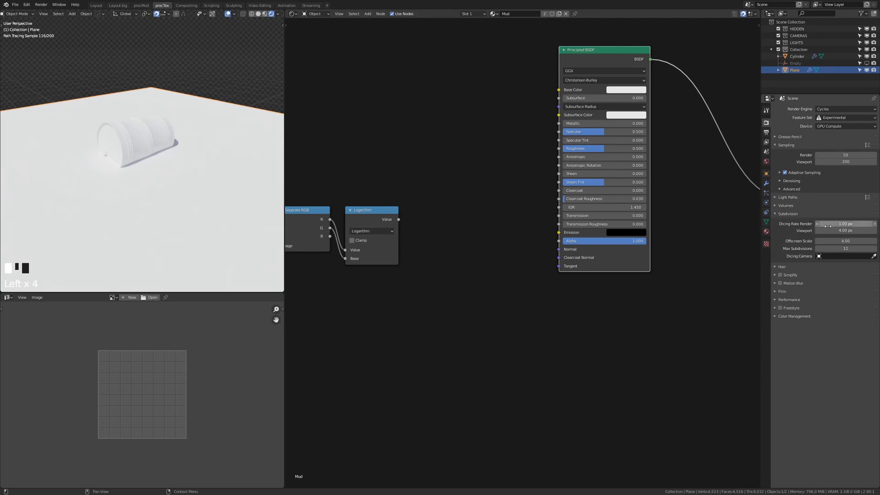
left_click(838, 231)
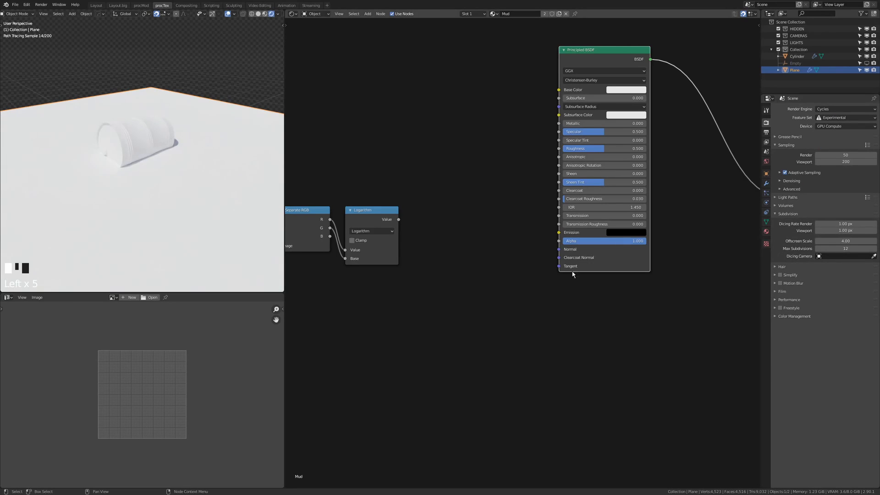
left_click_drag(760, 232, 789, 232)
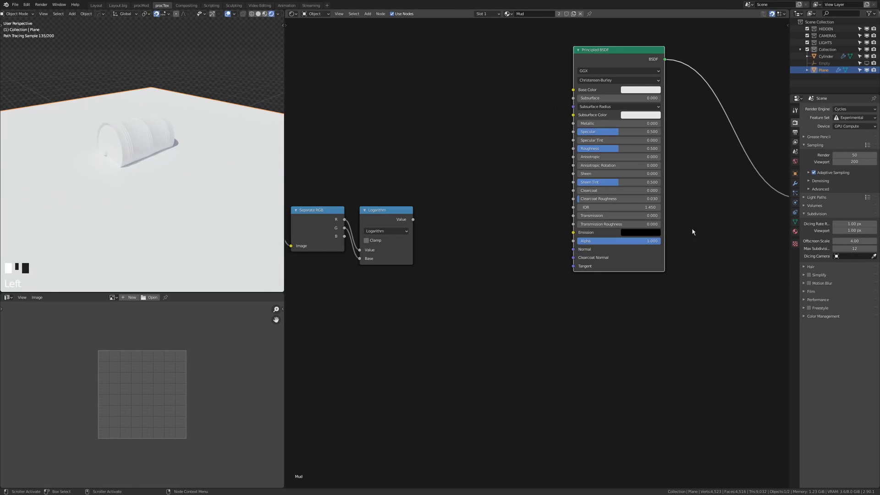
- Add a Displacement node with the Logarithm value as its Height, and connect it to the Material Output's Displacement
middle_click_drag(567, 230, 649, 233)
key("shift+a")
mouse_move(563, 236)
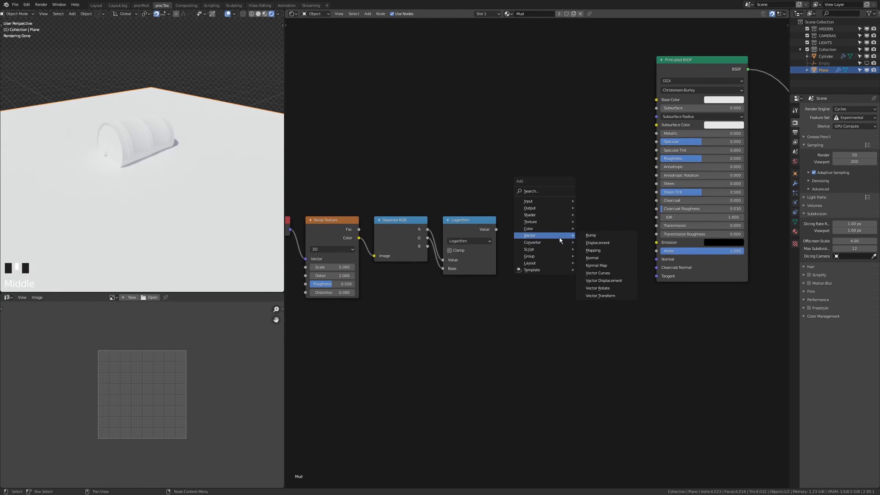
left_click(610, 243)
left_click(674, 296)
left_click_drag(497, 229, 672, 327)
middle_click_drag(672, 327, 477, 342)
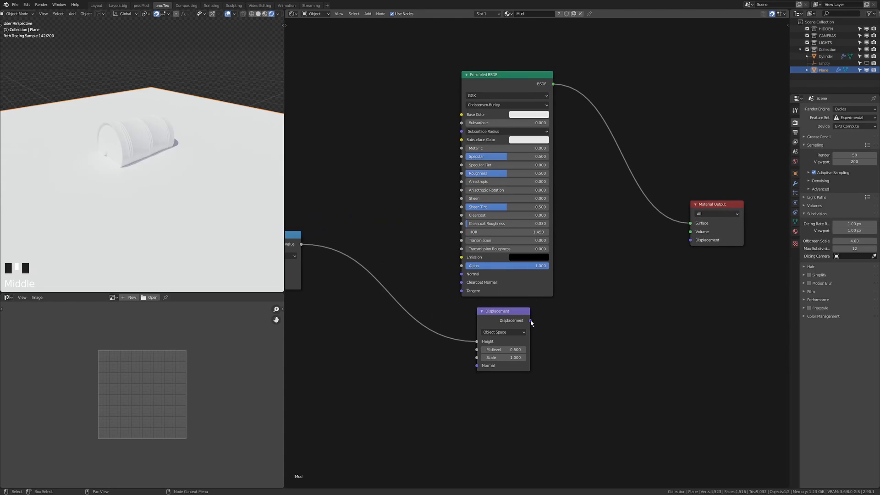
left_click_drag(530, 320, 690, 240)
- Set the Displacement node's Scale to 0.01 and the Noise Texture's Detail to 7
middle_click_drag(551, 380, 625, 364)
scroll(632, 391, "up", 4)
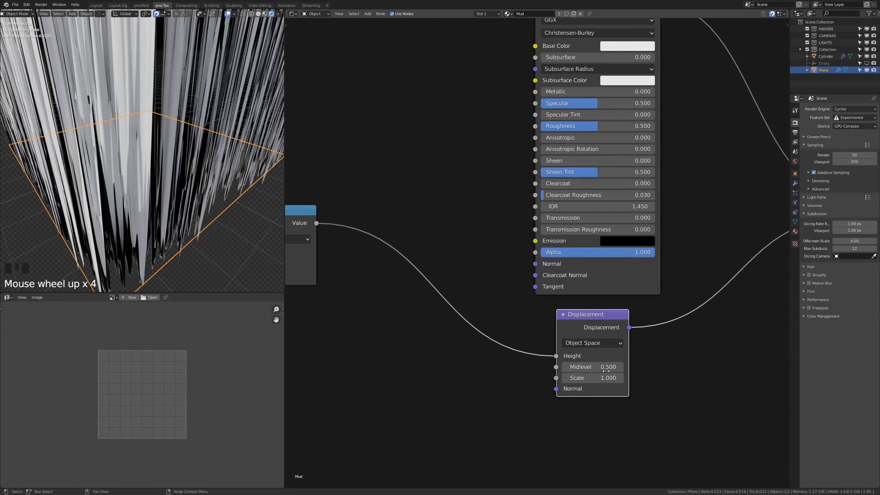
left_click(588, 376)
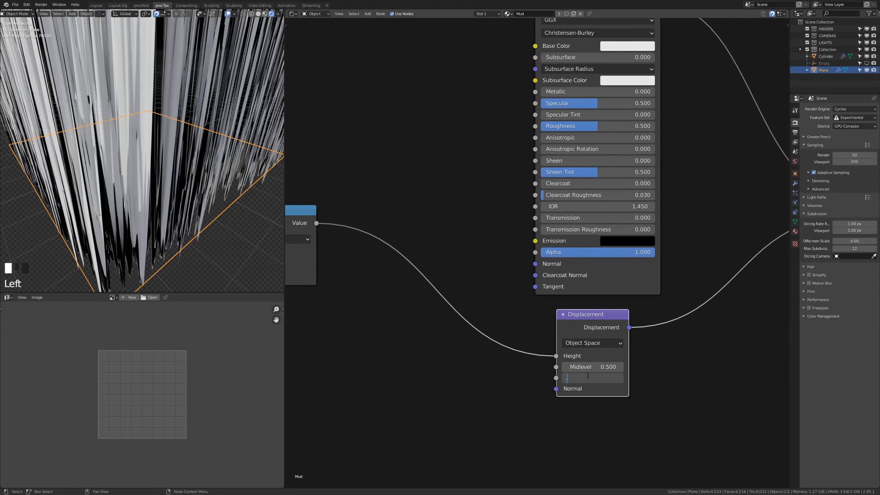
key("Return")
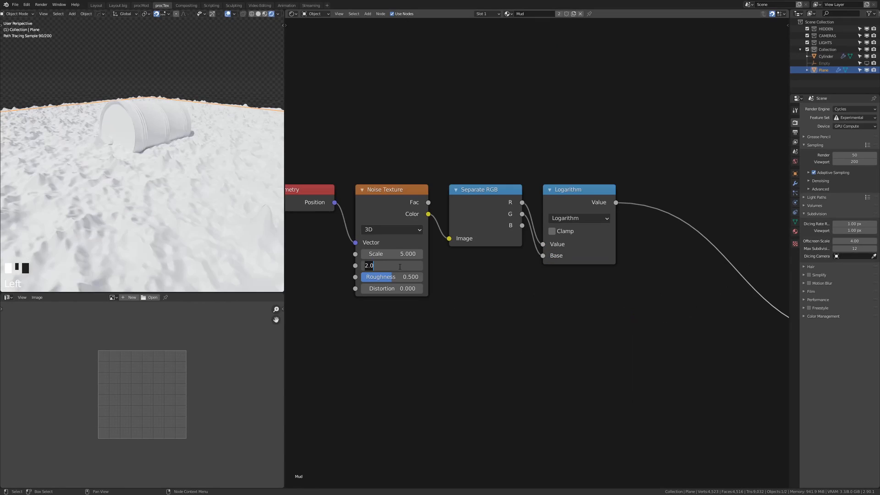
type("7")
key("Return")
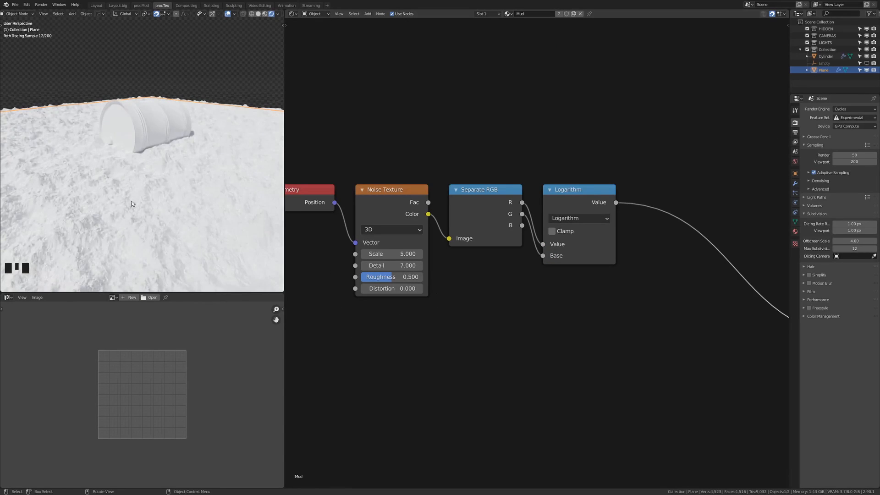
- Darken the Principled BSDF's Base Color to grey, and set the noise Roughness to 0.6 and the Displacement Scale to 0.1
middle_click_drag(151, 215, 155, 188)
scroll(439, 220, "down", 3)
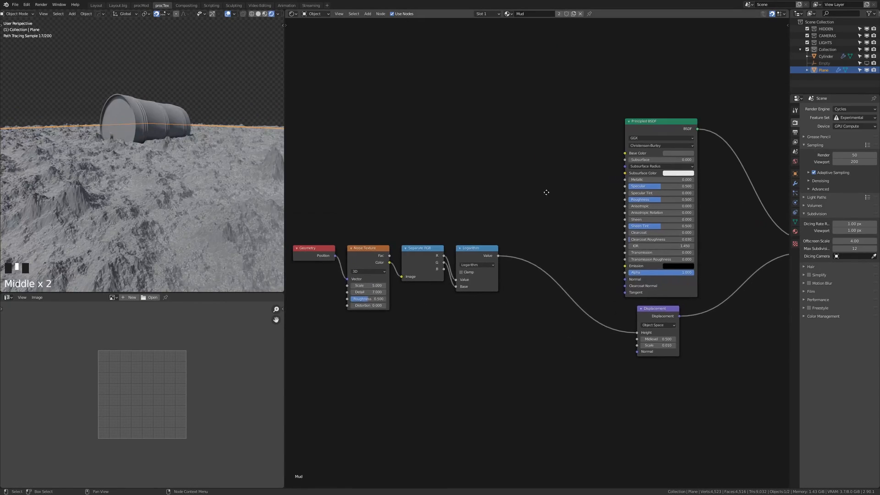
middle_click_drag(436, 220, 458, 229)
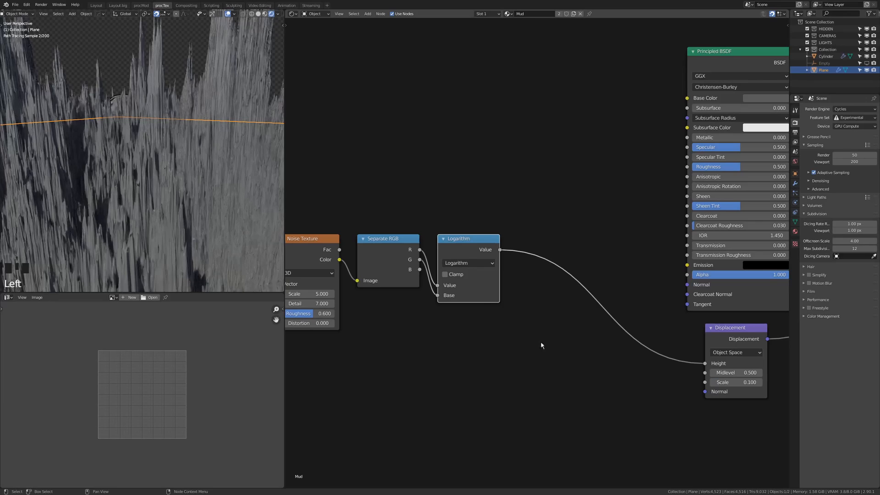
- Insert a Map Range node between the Logarithm and Displacement nodes
key("shift+a")
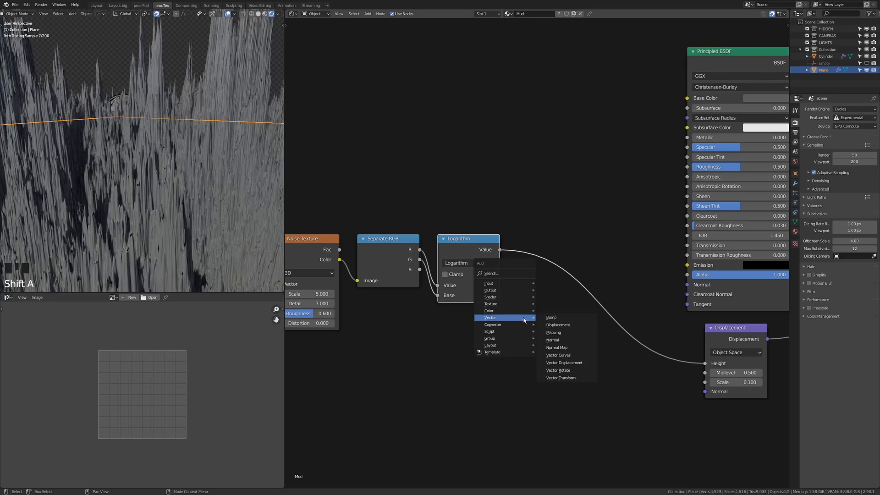
mouse_move(512, 319)
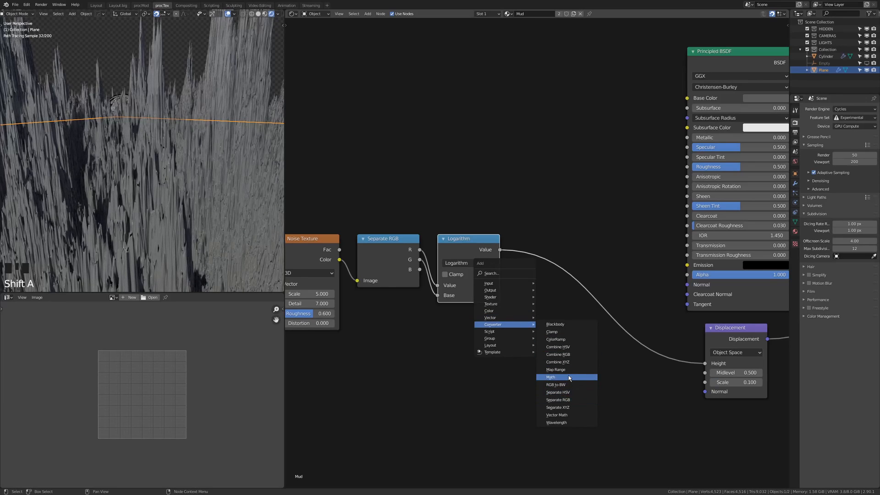
left_click(567, 374)
left_click(533, 240)
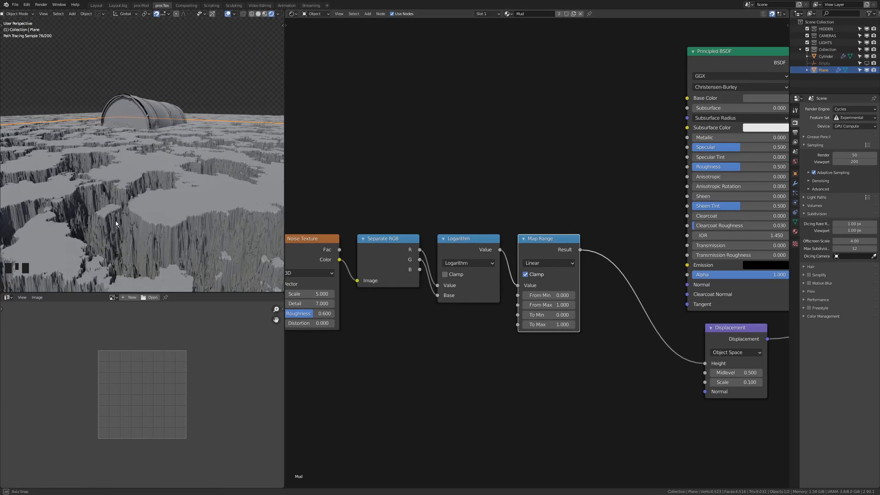
- Try a From Min of 0.4 on the Map Range node and check the displacement from below the plane
middle_click_drag(138, 204, 118, 208)
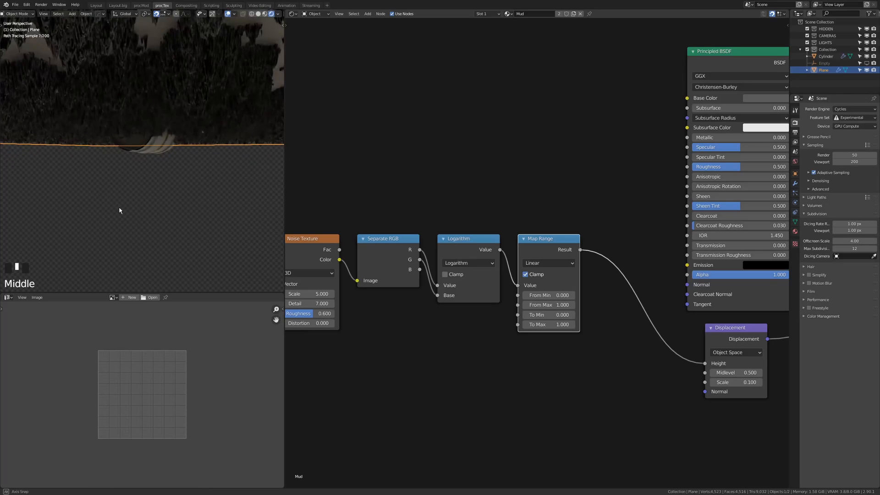
left_click(572, 295)
left_click(572, 295)
left_click(571, 295)
left_click(571, 295)
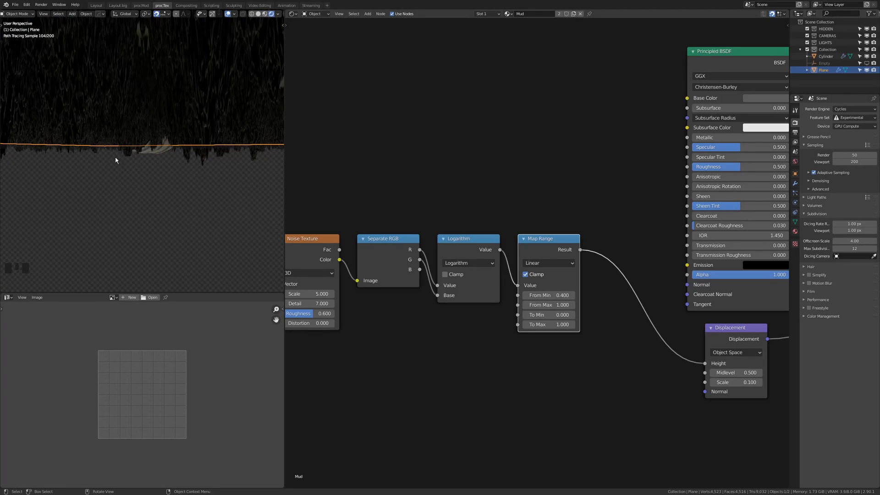
middle_click_drag(115, 160, 153, 173, "shift")
- Set the Map Range node's From Min to 0.3 and check the displaced ground from above
left_click(562, 294)
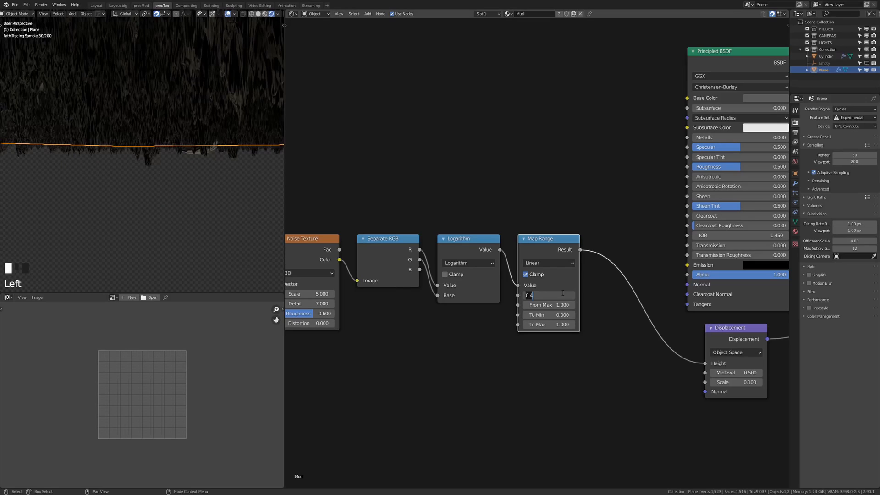
middle_click_drag(232, 153, 156, 180)
scroll(160, 162, "up", 3)
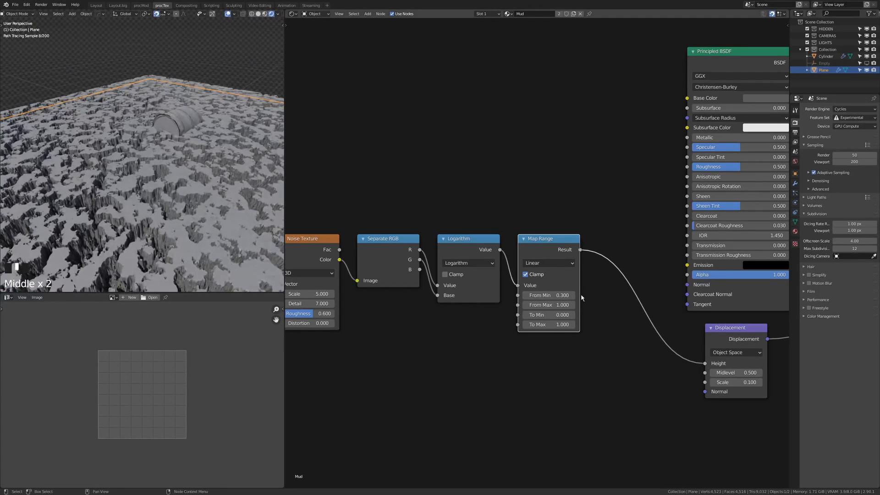
- Try a From Max of 3 on the Map Range node, and settle on 3.5
left_click(554, 304)
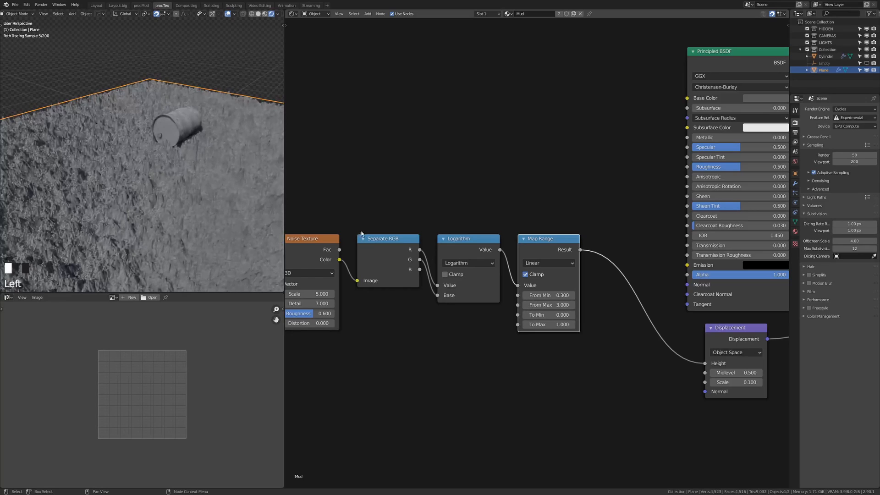
middle_click_drag(161, 176, 122, 175, "shift")
left_click(552, 305)
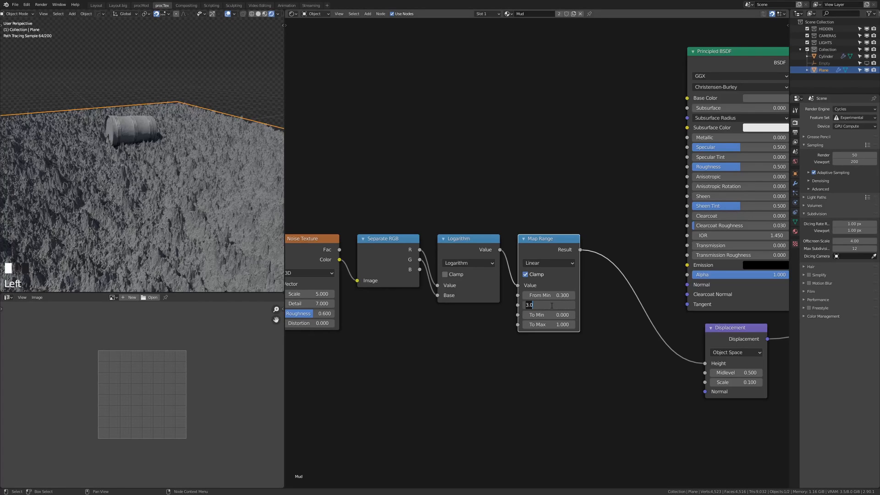
key("Return")
- Set the Displacement node's Scale to 0.05 and move the node farther from the Map Range node
left_click(725, 382)
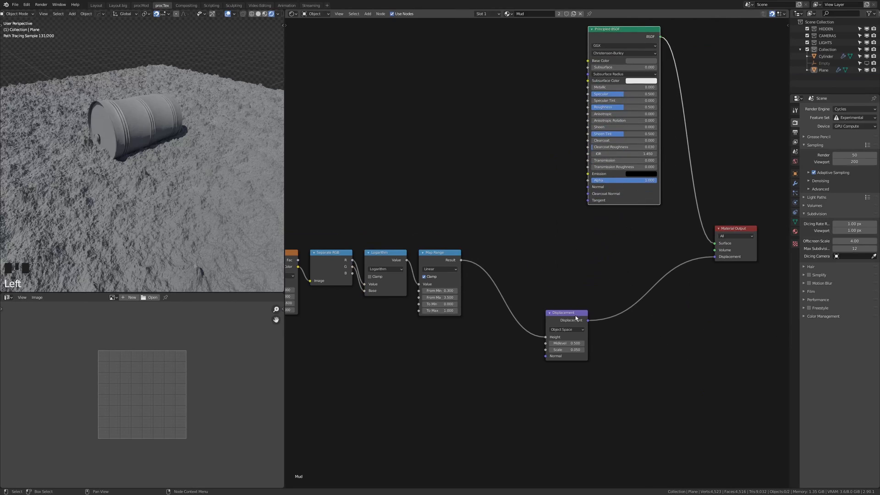
left_click_drag(567, 310, 596, 298)
scroll(536, 298, "up", 1)
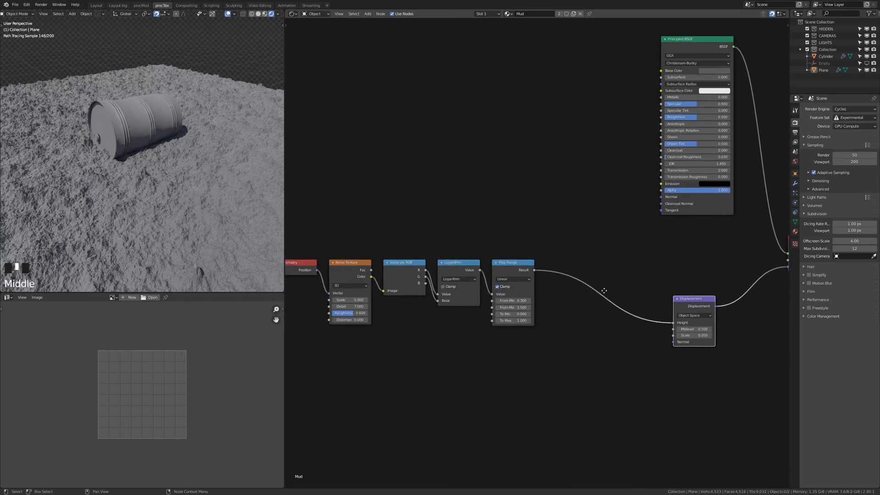
- Insert a MixRGB node between Map Range and Displacement, with its blending mode set to Color Burn
middle_click_drag(514, 286, 555, 276)
scroll(555, 277, "up", 4)
key("shift+a")
mouse_move(586, 288)
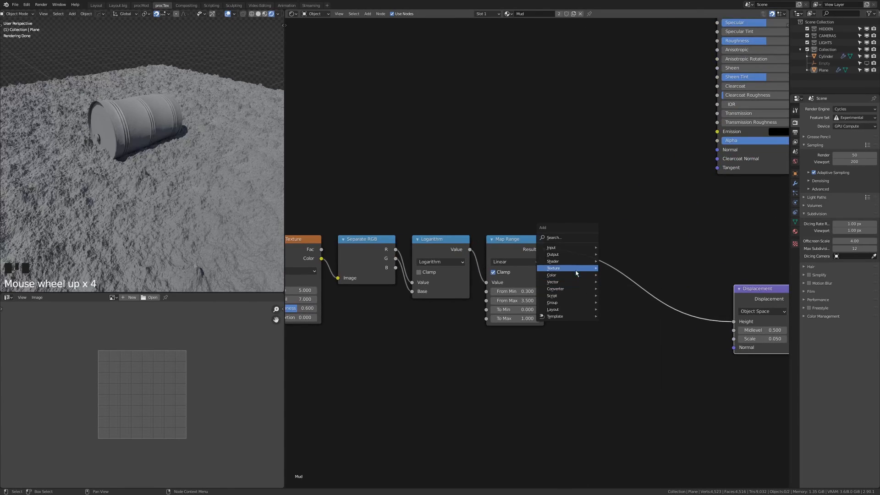
mouse_move(554, 275)
left_click(616, 305)
left_click(618, 264)
left_click(619, 264)
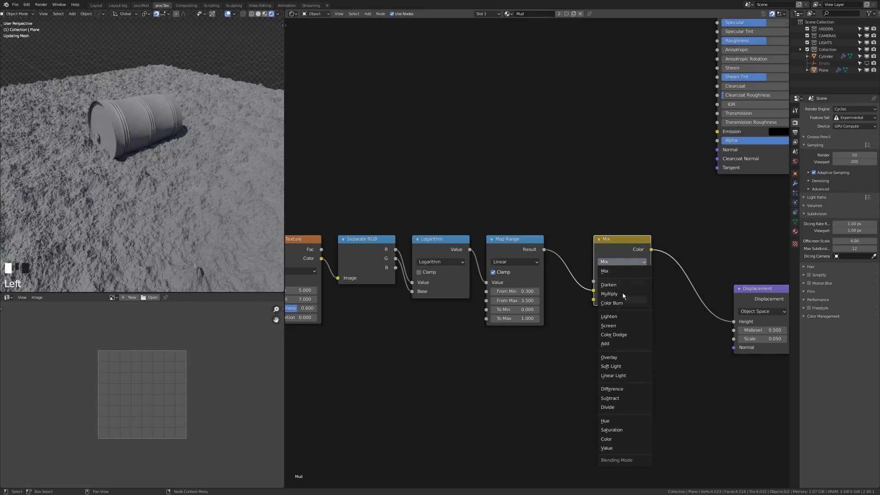
left_click(624, 315)
- Set the Color Burn node's Color2 to black and its Fac to 0.15
left_click(633, 301)
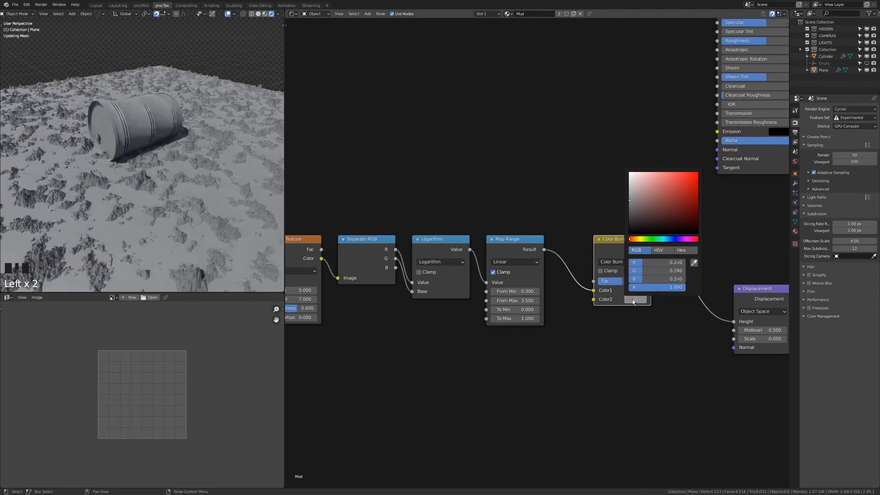
scroll(596, 275, "up", 5)
left_click_drag(616, 281, 636, 280)
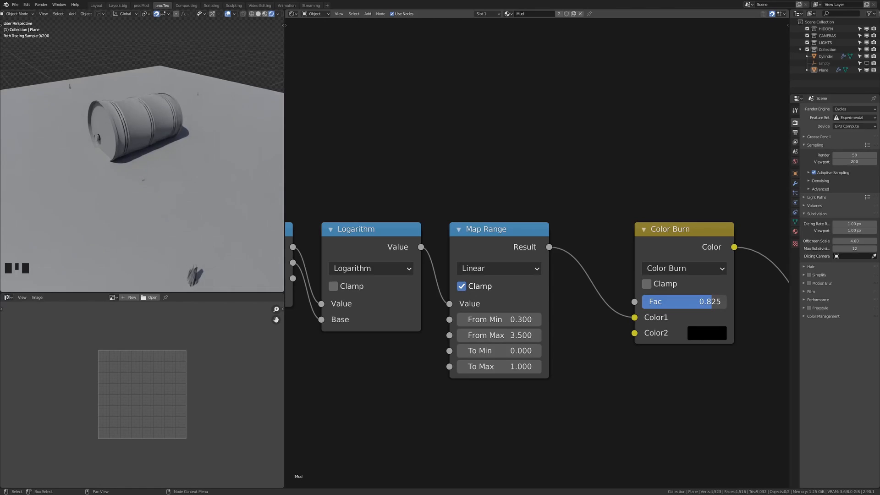
left_click(665, 301)
type(".15")
key("Return")
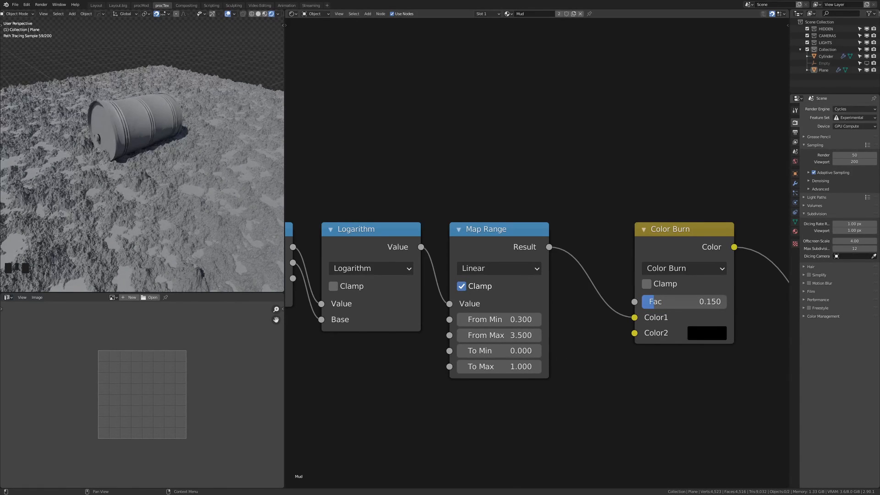
- Set the Displacement node's Midlevel to 0 and check the displaced ground from several angles
left_click(684, 347)
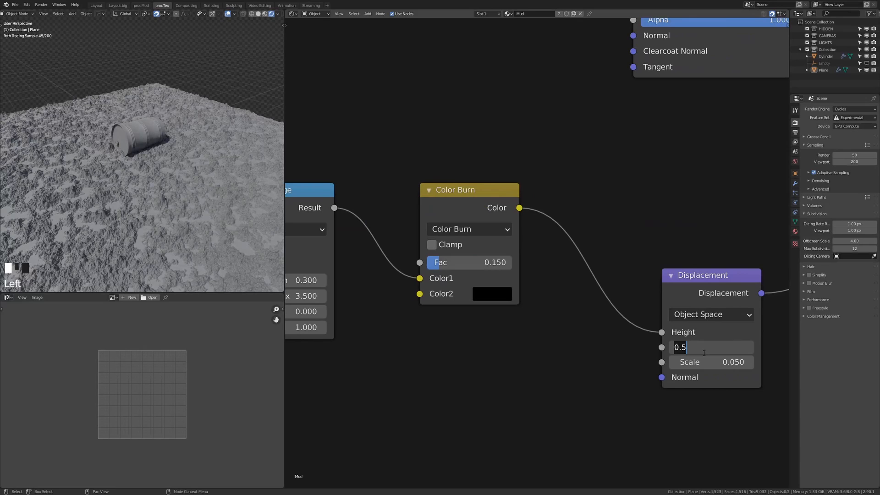
type("0")
key("Return")
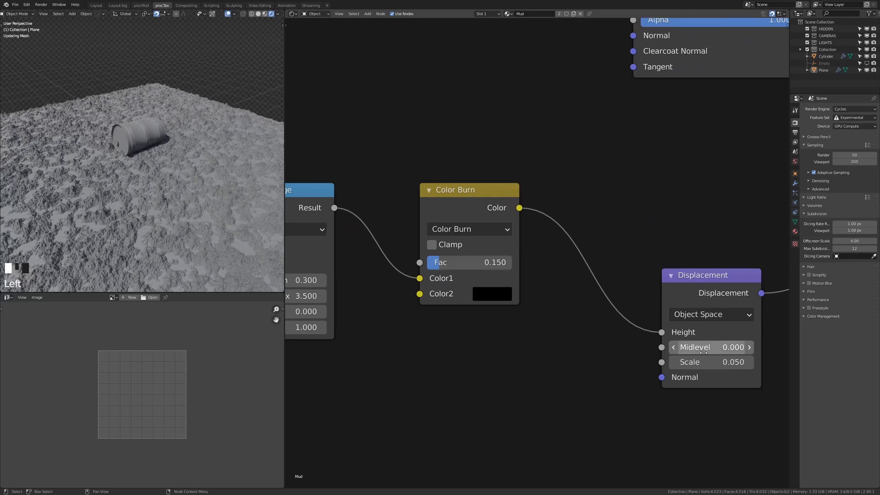
middle_click_drag(115, 172, 148, 171)
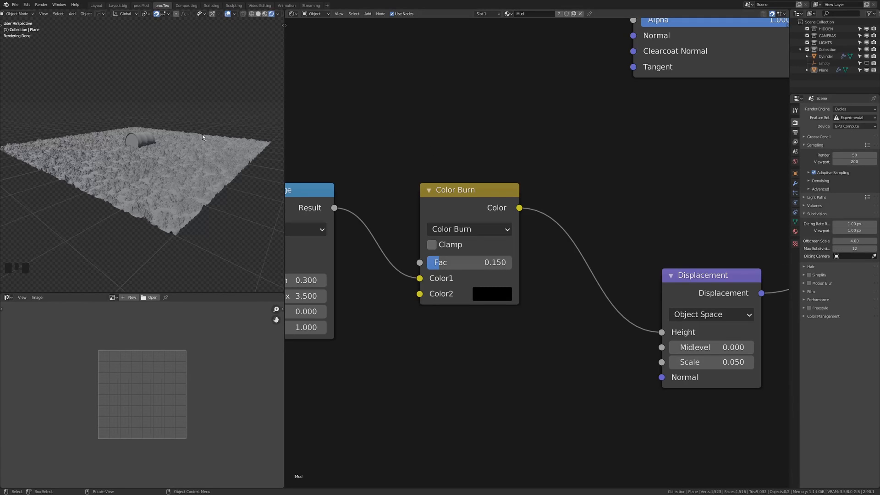
middle_click_drag(174, 105, 198, 141)
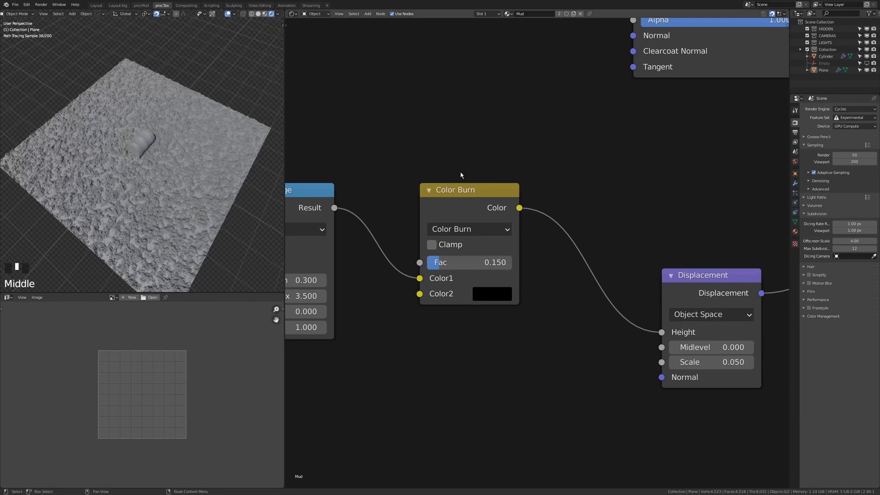
middle_click_drag(477, 111, 523, 240)
scroll(468, 226, "down", 4)
middle_click_drag(468, 225, 595, 279)
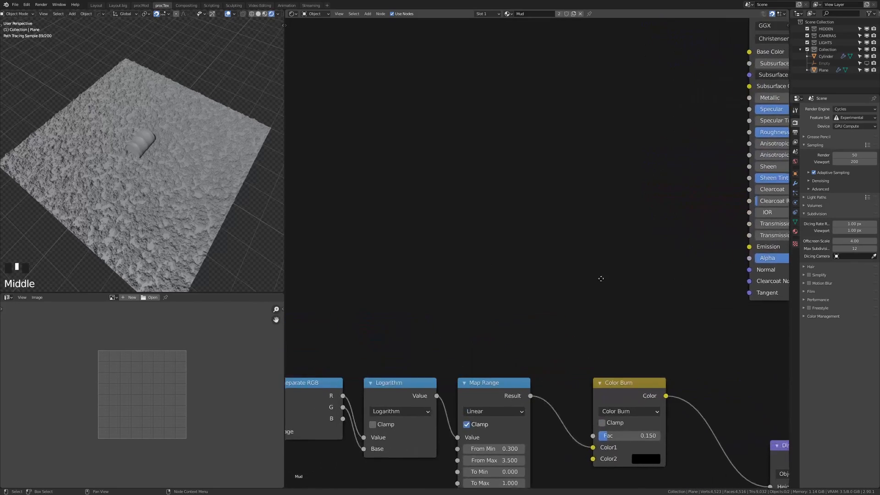
- Duplicate the Color Burn node above the displacement chain and set the copy to Mix blending with a brown Color2
mouse_move(476, 301)
middle_mouse_down()
mouse_move(541, 267)
mouse_move(499, 279)
middle_mouse_up()
key("shift+d")
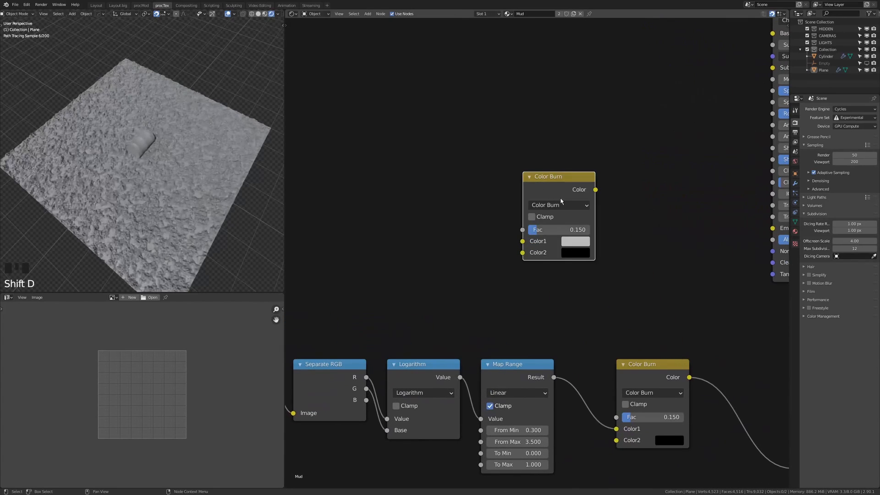
left_click(558, 205)
left_click(559, 205)
left_click(562, 216)
left_click(574, 241)
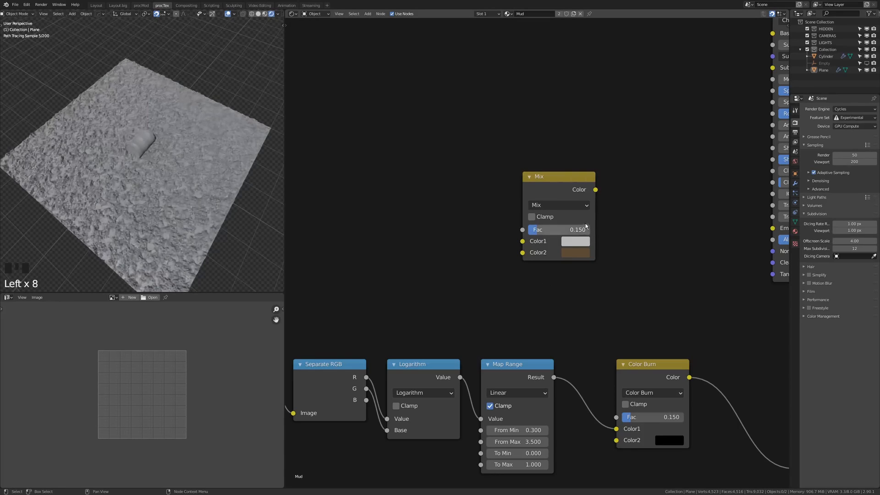
- Connect the new Mix node's Color output to the Principled BSDF's Base Color and reposition the shader node
scroll(675, 218, "down", 1)
middle_click_drag(629, 171, 480, 269)
left_click_drag(607, 182, 606, 148)
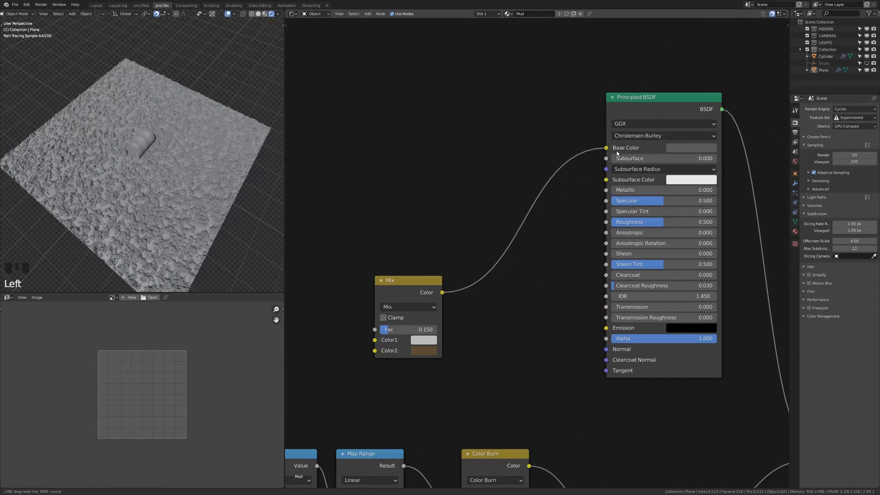
left_click_drag(634, 100, 624, 157)
middle_click_drag(500, 228, 647, 145)
- Give the Mix node's Color1 a lighter, yellowish version of Color2's brown and set Fac to 0
left_click(586, 278)
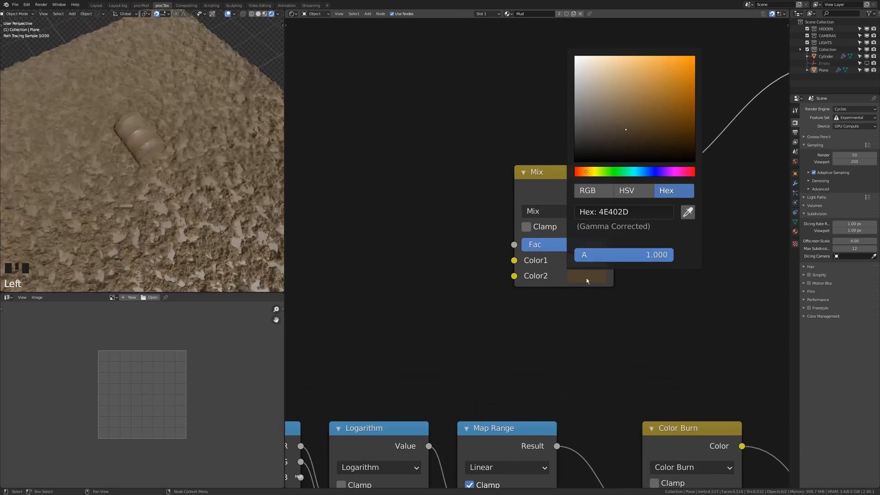
middle_click_drag(549, 308, 476, 293)
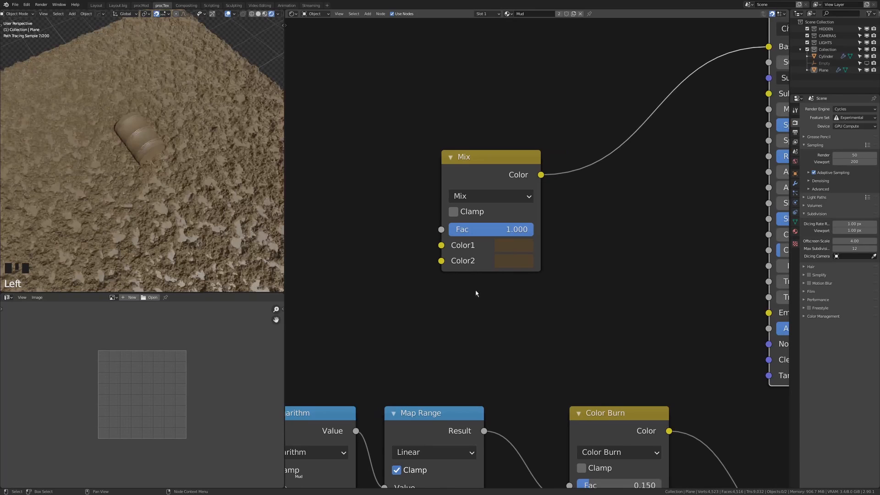
left_click(514, 245)
left_click_drag(546, 95, 516, 145)
left_click(514, 159)
left_click(553, 160)
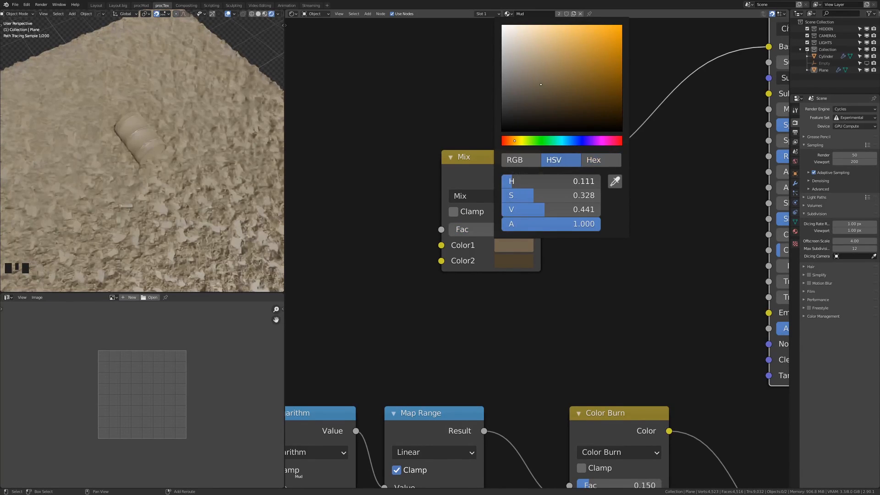
left_click_drag(549, 181, 554, 181)
middle_click_drag(193, 188, 176, 169)
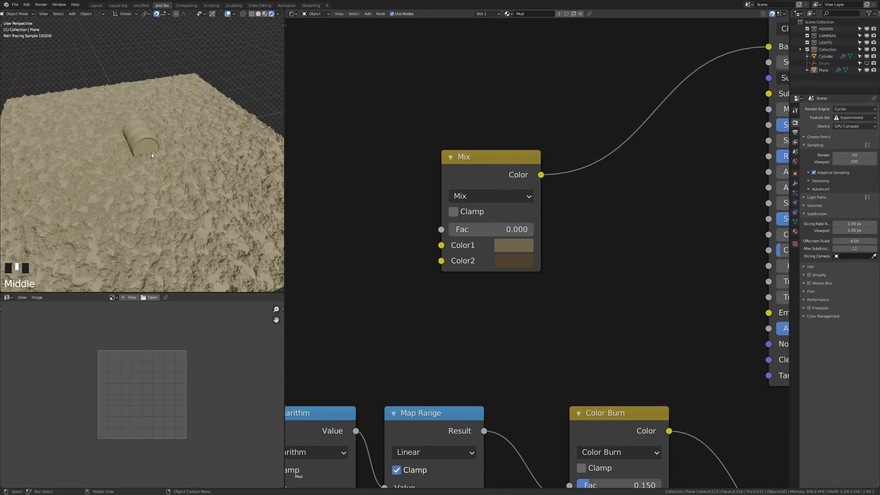
- Move the Color Burn node next to Map Range and shift the Mix, shader, Displacement and output nodes away to make room
scroll(579, 147, "down", 4)
middle_click_drag(599, 167, 664, 153)
scroll(664, 153, "down", 1)
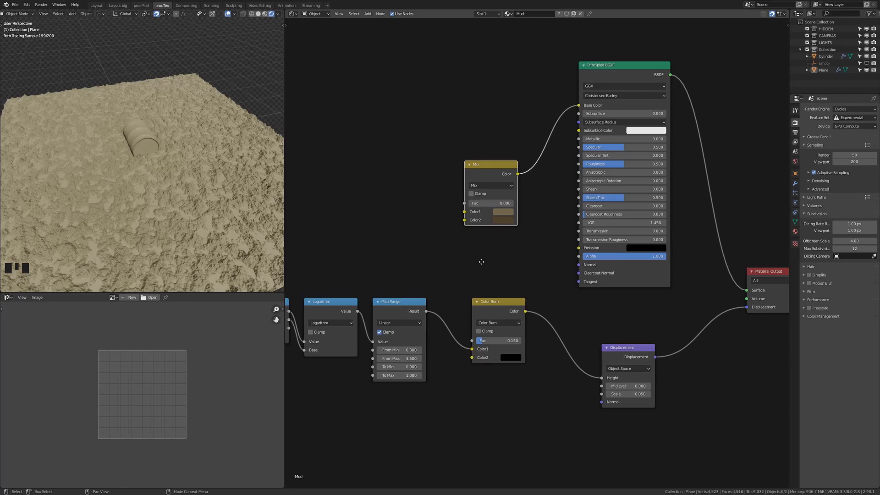
middle_click_drag(457, 226, 493, 207)
left_click(496, 283)
scroll(496, 284, "down", 2)
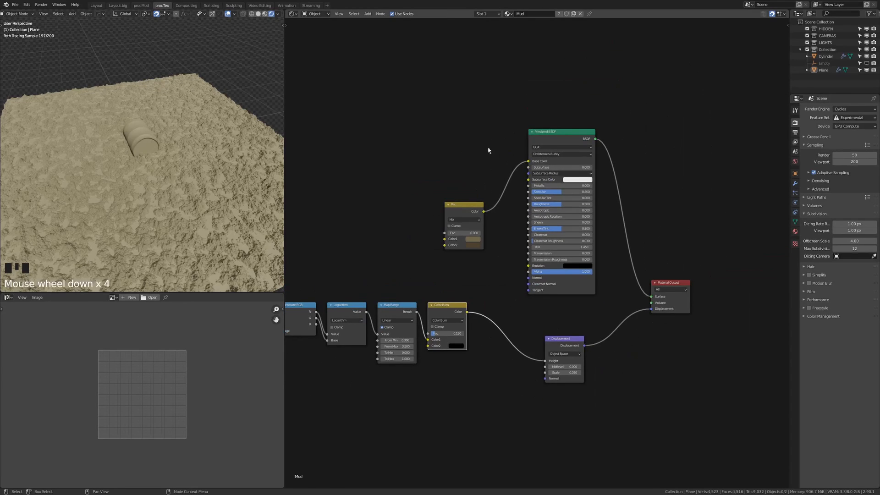
left_click_drag(484, 124, 726, 369)
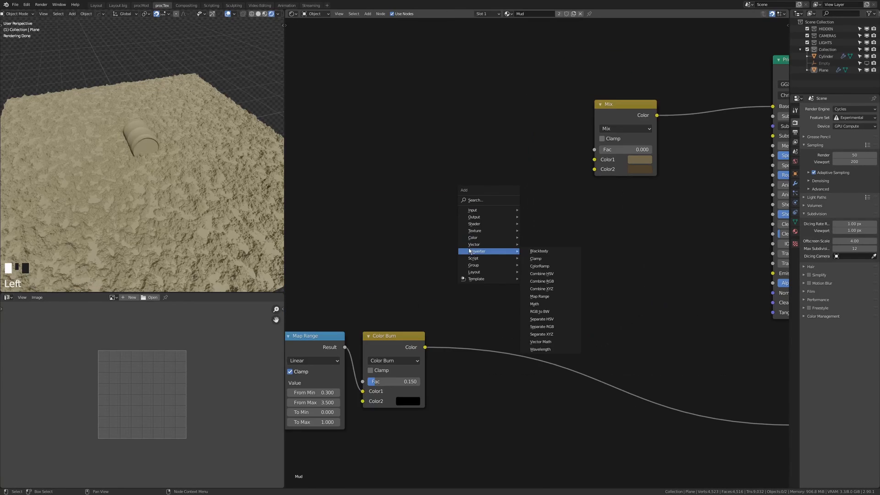
- Add a ColorRamp fed by the Color Burn output, preview it on the ground, and set its white stop to 0.036
left_click(543, 267)
left_click(476, 215)
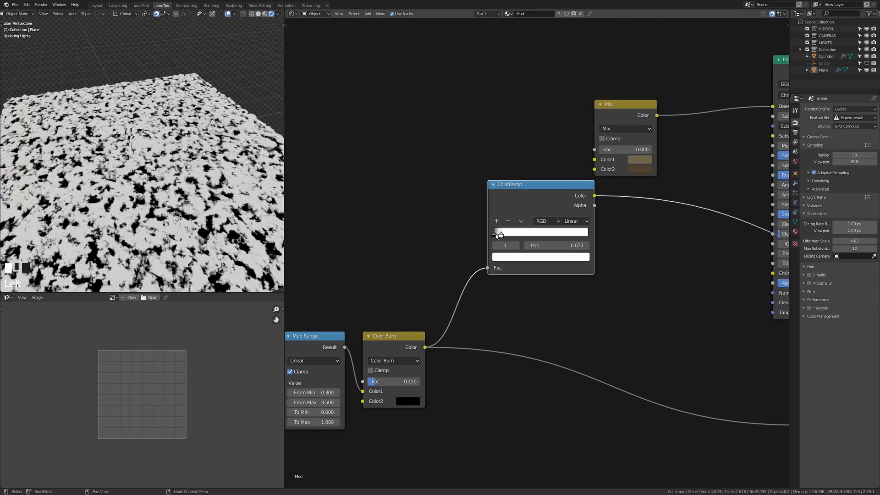
left_click_drag(496, 236, 493, 236)
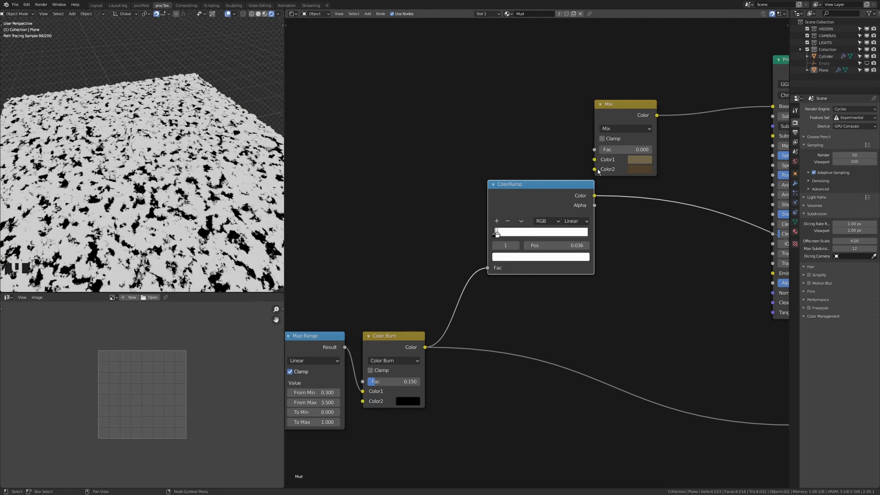
- Drive the Mix node's Fac with the ColorRamp's Color, return to the Principled BSDF output, and set the white stop to 0.018
left_click_drag(635, 104, 706, 95)
left_click_drag(594, 196, 666, 140)
middle_click_drag(728, 189, 573, 232)
left_click(655, 110, "ctrl+shift")
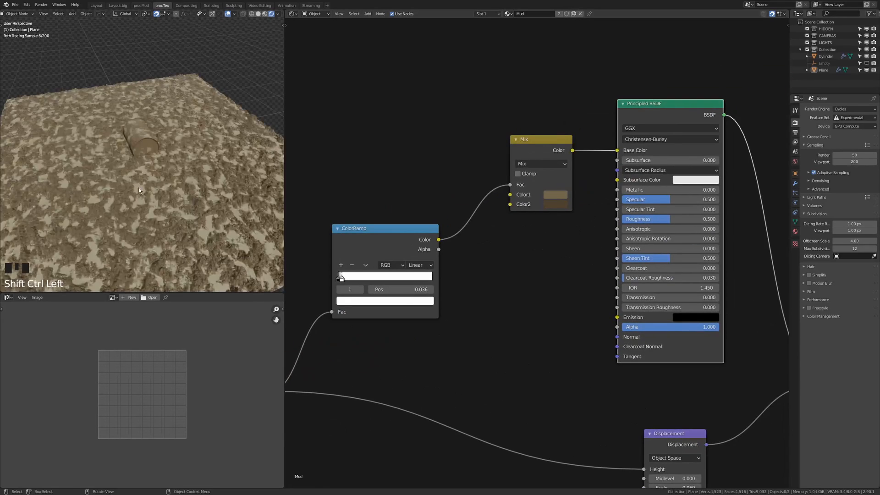
middle_click_drag(118, 179, 148, 172)
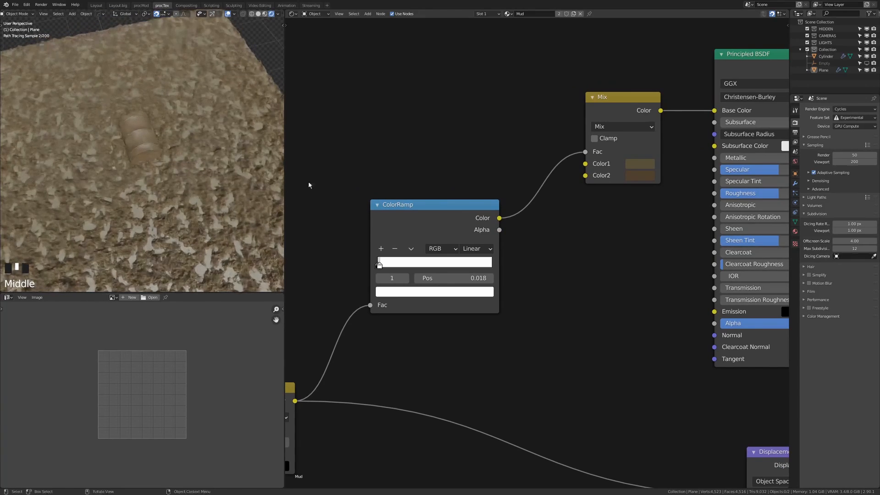
- Duplicate the Noise Texture with its Position link above the chain, and set the copy's Detail and Roughness to 0
scroll(322, 245, "up", 1)
middle_click_drag(322, 245, 660, 203)
scroll(537, 197, "down", 4)
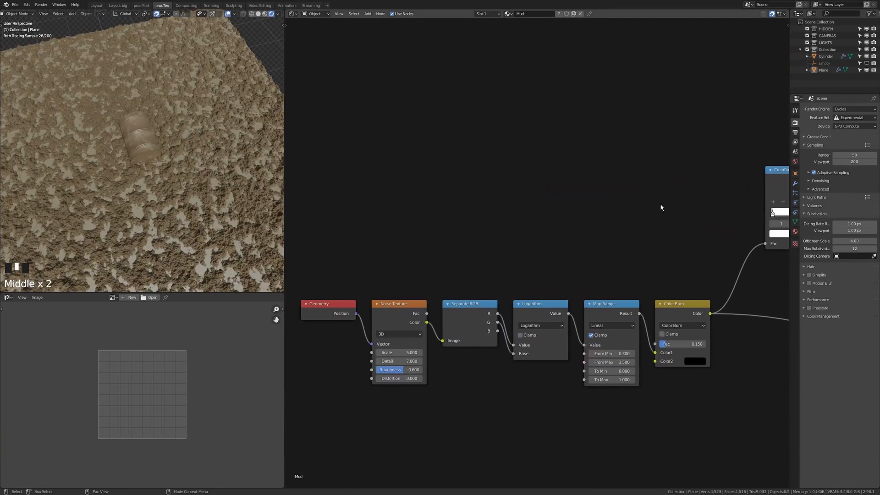
left_click(392, 322, "ctrl+shift")
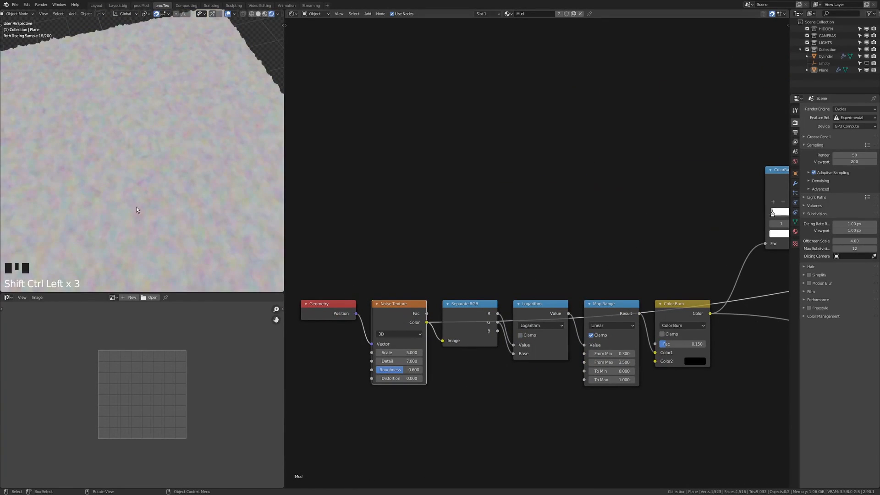
key("shift+d")
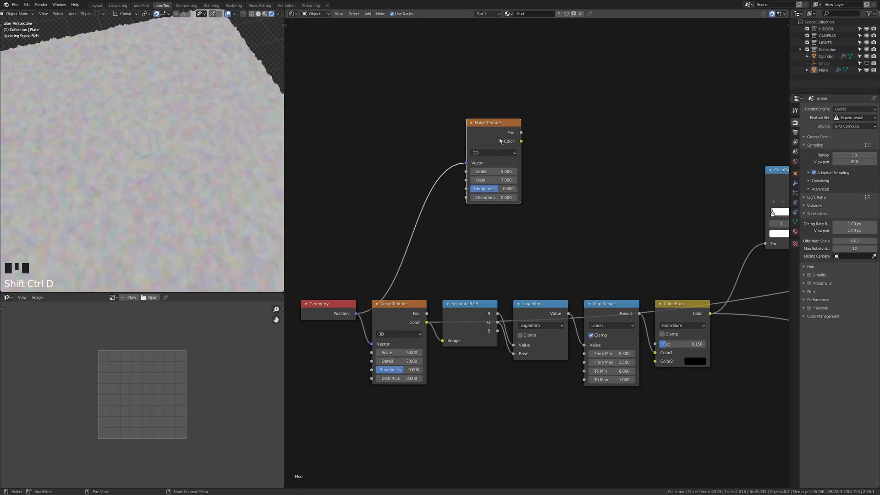
scroll(504, 275, "up", 3)
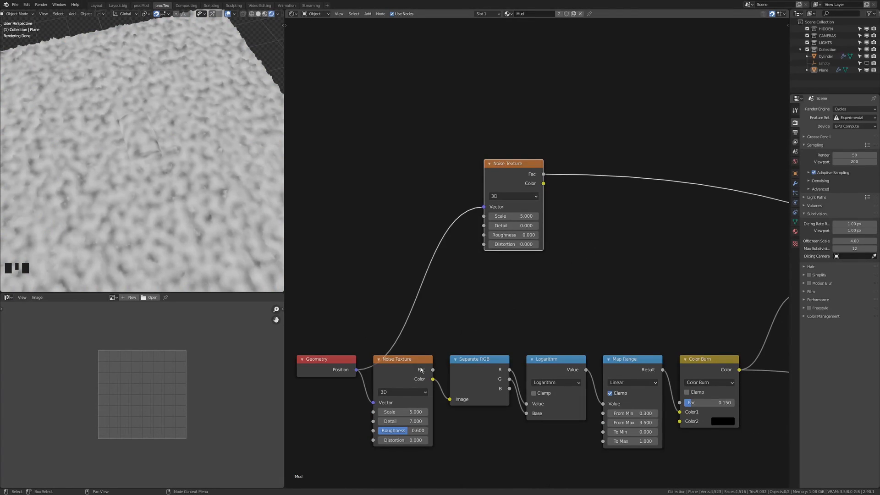
- Connect the first Noise Texture's Color to the second one's Vector and preview the second noise's Color output
left_click_drag(432, 378, 483, 207)
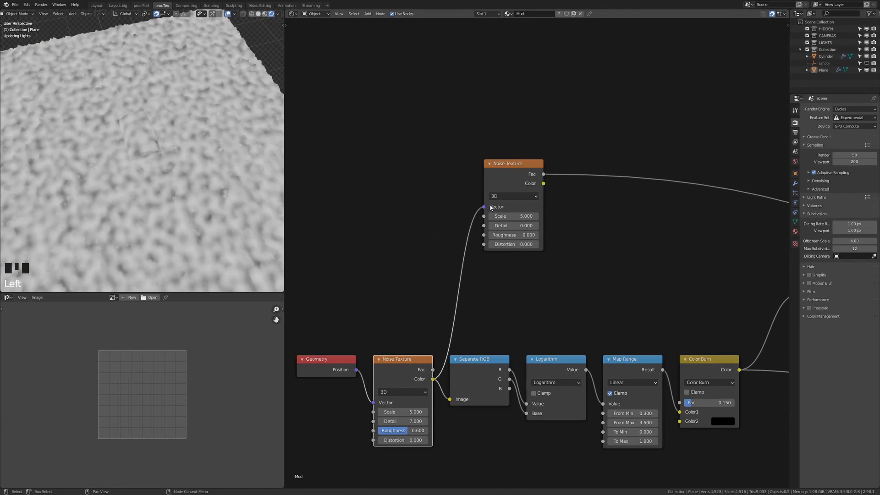
left_click_drag(504, 177, 614, 210)
scroll(130, 194, "up", 6)
middle_click_drag(130, 194, 148, 171)
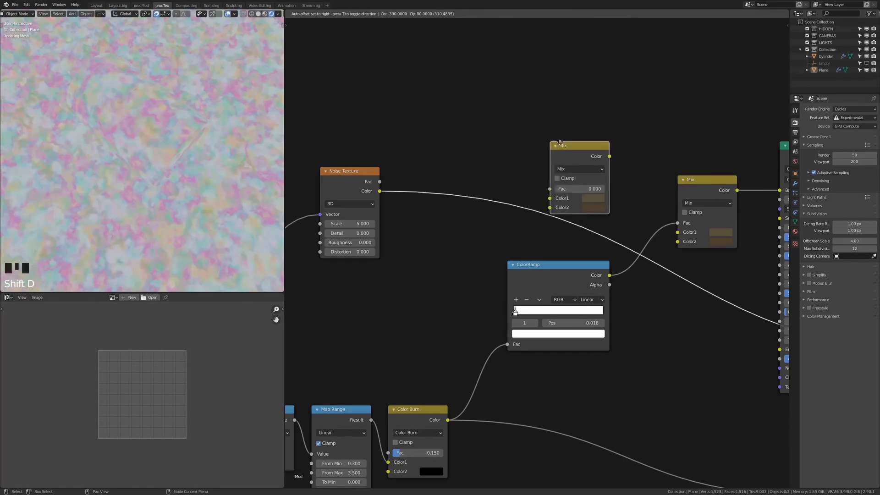
- Duplicate the Mix node, link the copy's Color output to the original's Color2, and give both its colors a reddish brown
left_click_drag(592, 158, 682, 242)
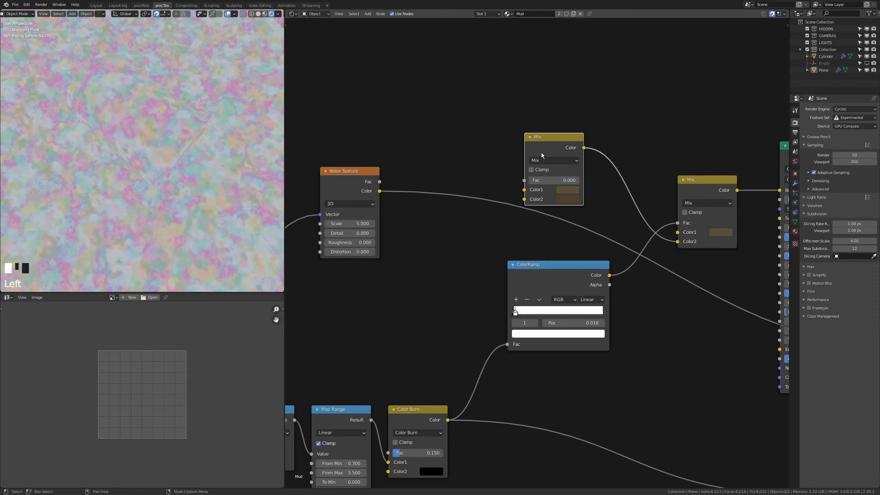
left_click_drag(541, 155, 550, 198)
left_click_drag(575, 232, 576, 234)
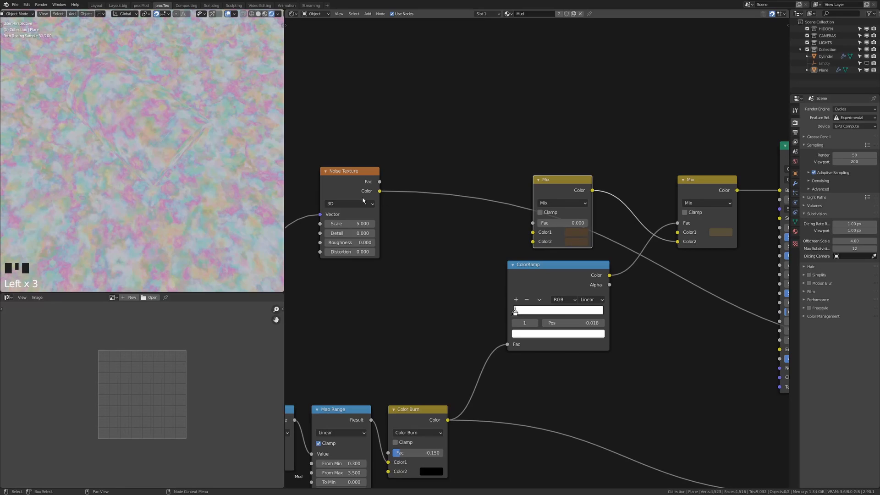
- Feed the second Noise Texture's Color into the new mix node's Color2, with Multiply blending and Fac 0.217, and restore the full shader output
left_click_drag(379, 191, 564, 222)
left_click(563, 202)
left_click(565, 235)
left_click(559, 185, "ctrl+shift")
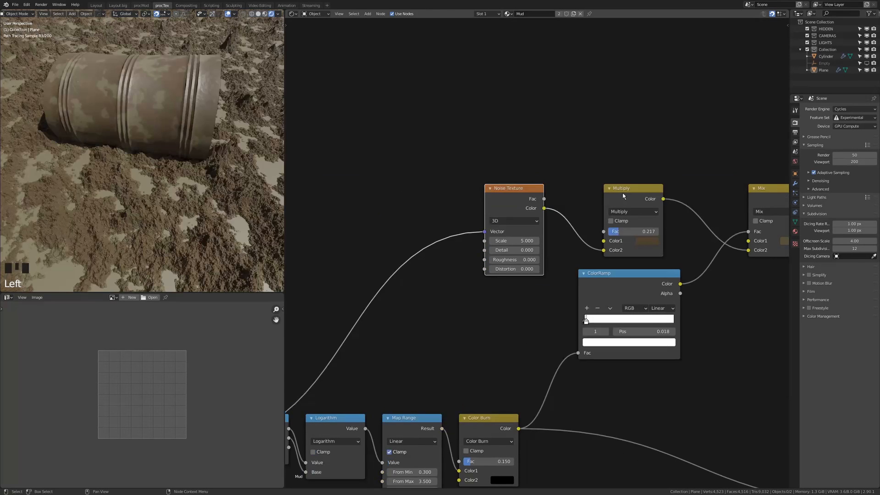
- Tidy the color nodes by moving Multiply closer to the Noise Texture and the Mix node closer to Multiply
left_click_drag(629, 192, 606, 191)
middle_click_drag(606, 191, 499, 192)
left_click(673, 190)
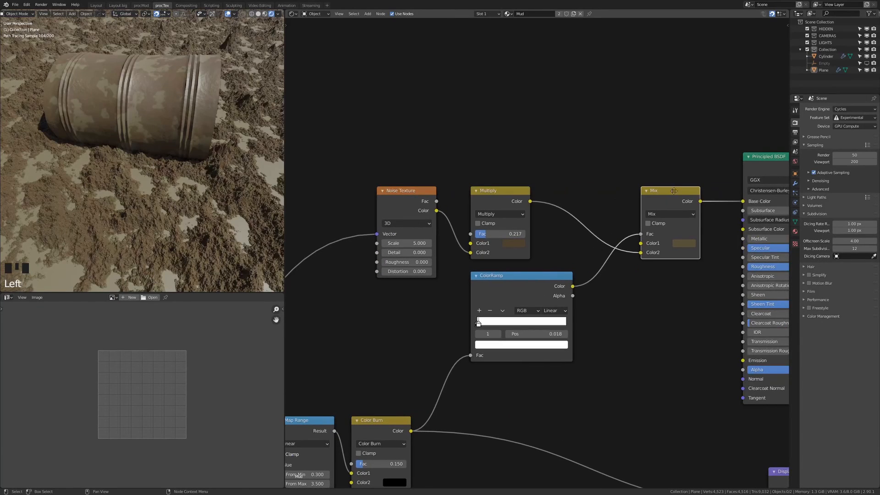
left_click_drag(673, 190, 657, 190)
- Duplicate the Color Burn node, feed the original's Color into the copy's Color1, and set it to Color Dodge with white Color2
scroll(144, 125, "down", 3)
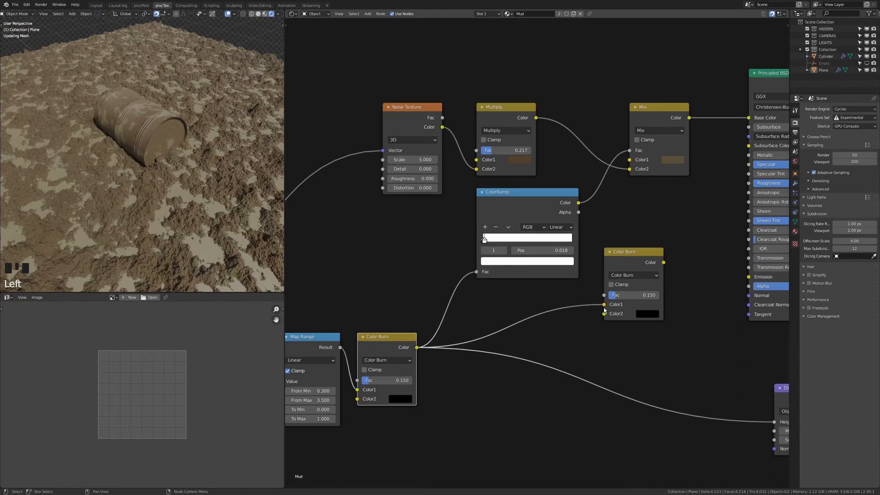
left_click(625, 275)
left_click(636, 317)
- Link the Color Dodge node to the Principled BSDF's Roughness and adjust its Fac to about 0.91 for wet-looking puddles
mouse_move(683, 257)
middle_mouse_down()
mouse_move(553, 281)
mouse_move(665, 245)
mouse_move(573, 289)
middle_mouse_up()
left_click(532, 303, "ctrl+shift")
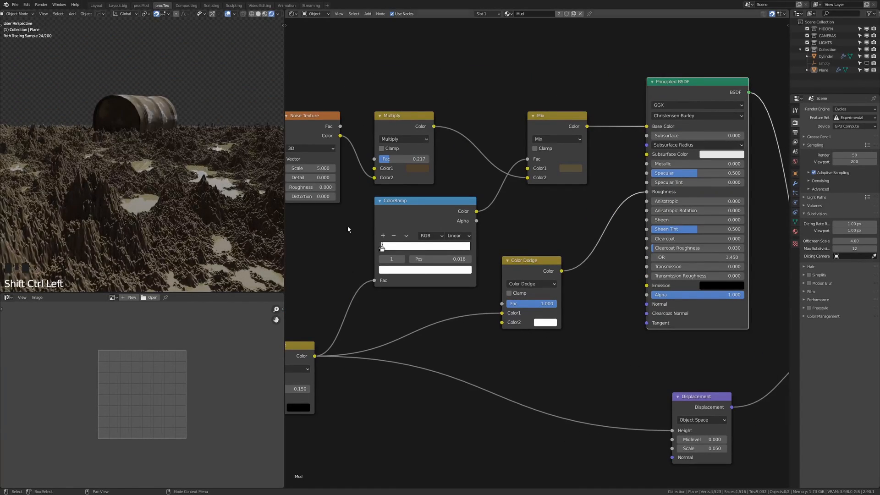
left_click_drag(549, 304, 513, 304)
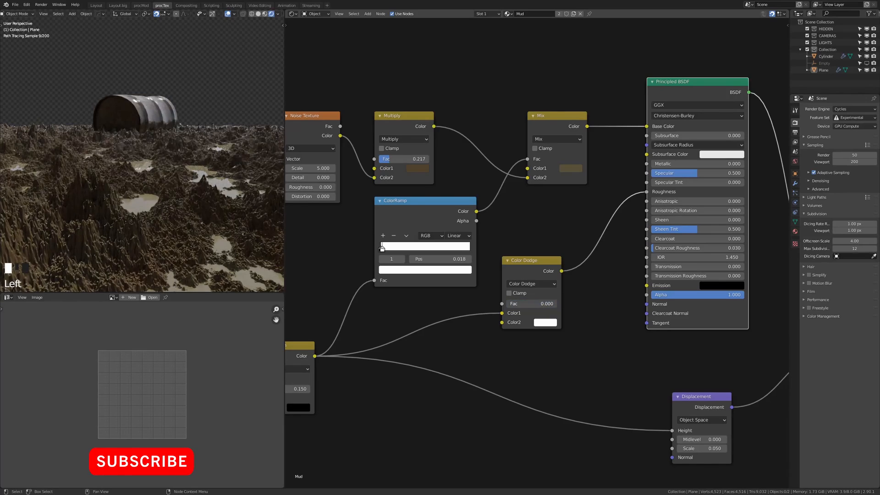
left_click(531, 287, "ctrl+shift")
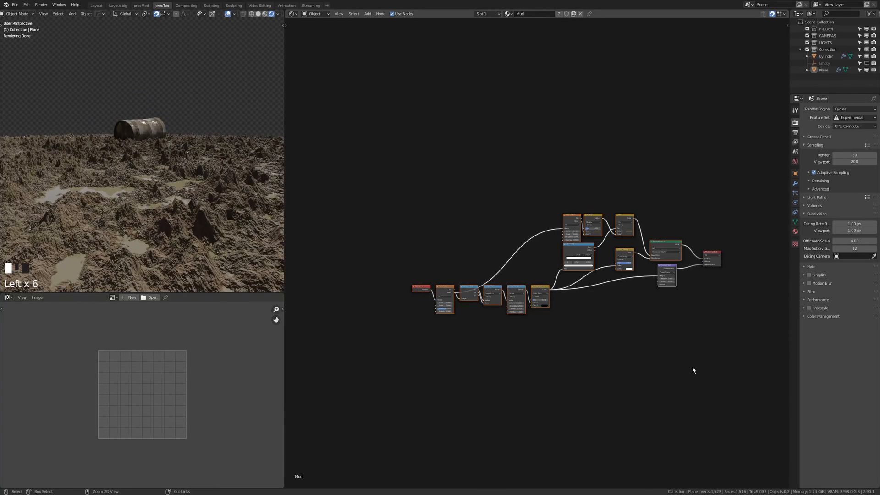
- Combine all nodes except the Material Output into a node group and show the group's interface settings
key("ctrl+g")
scroll(536, 301, "up", 7)
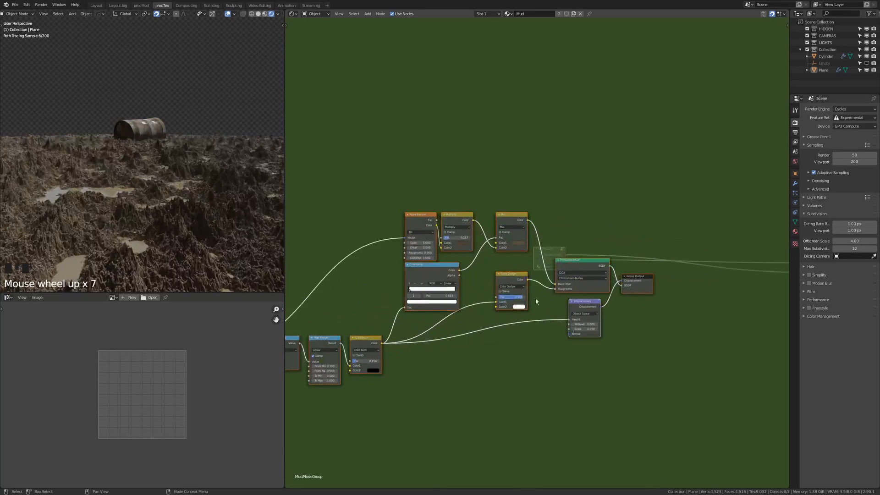
key("n")
middle_click_drag(536, 301, 671, 245)
middle_click_drag(377, 232, 565, 185)
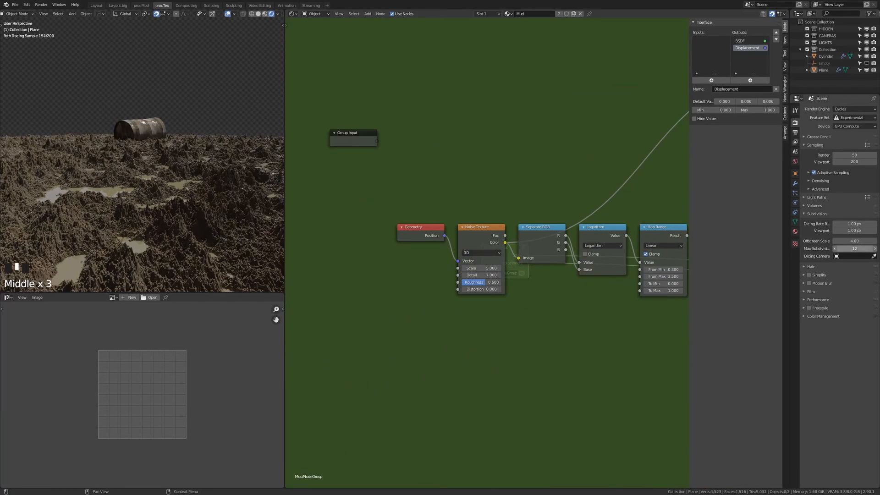
- Expose the Scale of both Noise Textures as one shared group input and place the Group Input node below the Geometry node
left_click_drag(636, 164, 379, 312)
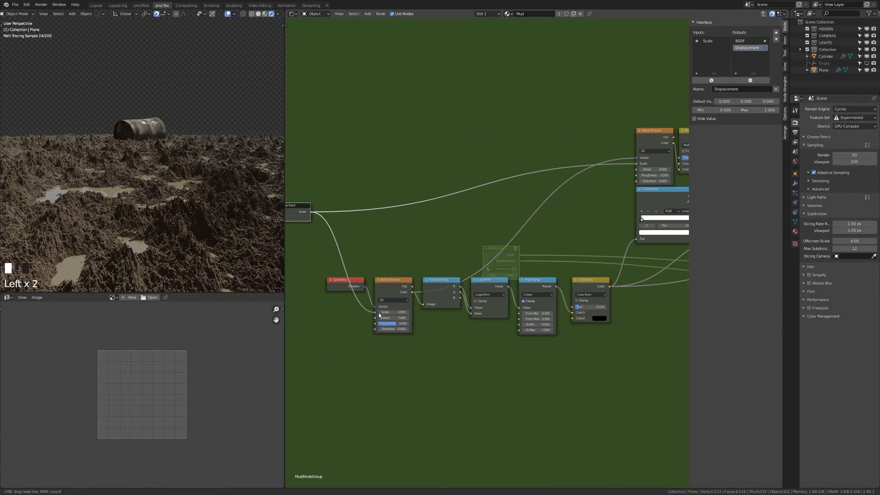
left_click_drag(298, 206, 332, 364)
middle_click_drag(454, 365, 426, 288)
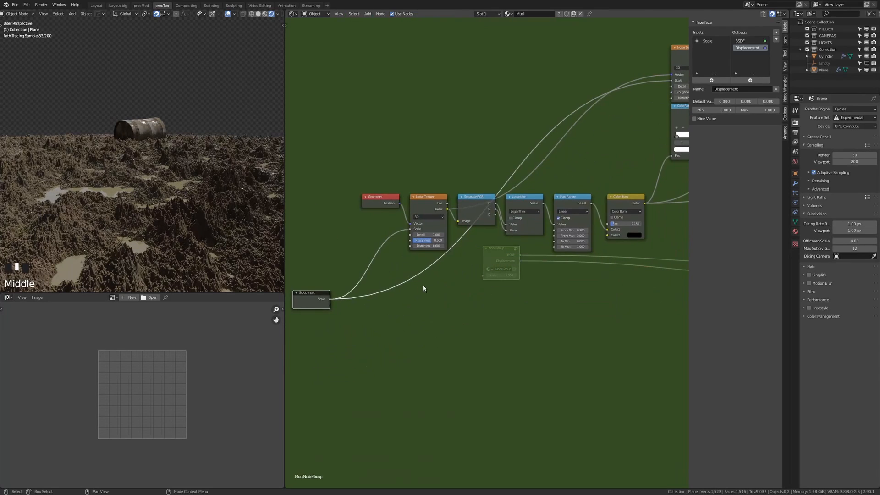
- Add a Math node inside the group and set its operation to Divide
mouse_move(488, 295)
middle_mouse_down()
mouse_move(478, 290)
mouse_move(489, 289)
middle_mouse_up()
key("shift+a")
mouse_move(477, 294)
left_click(518, 296)
left_click(623, 271)
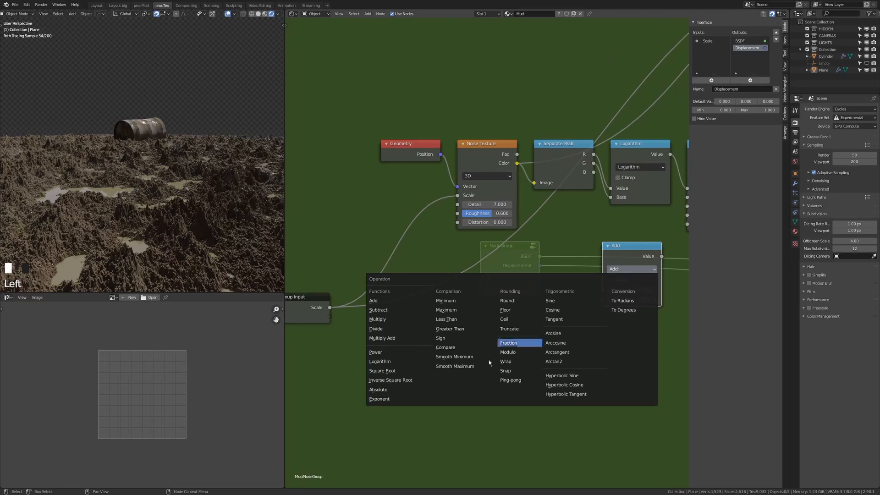
left_click(393, 334)
- Divide 0.1 by the group's Scale input and link the result to the Displacement node's Scale
left_click_drag(329, 307, 601, 299)
middle_click_drag(589, 293, 564, 290)
scroll(564, 291, "right", 6, "ctrl")
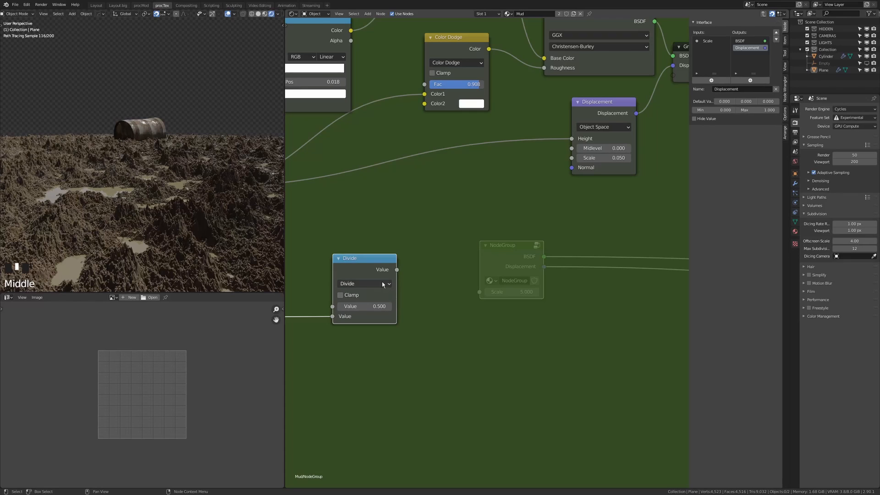
left_click_drag(376, 260, 449, 195)
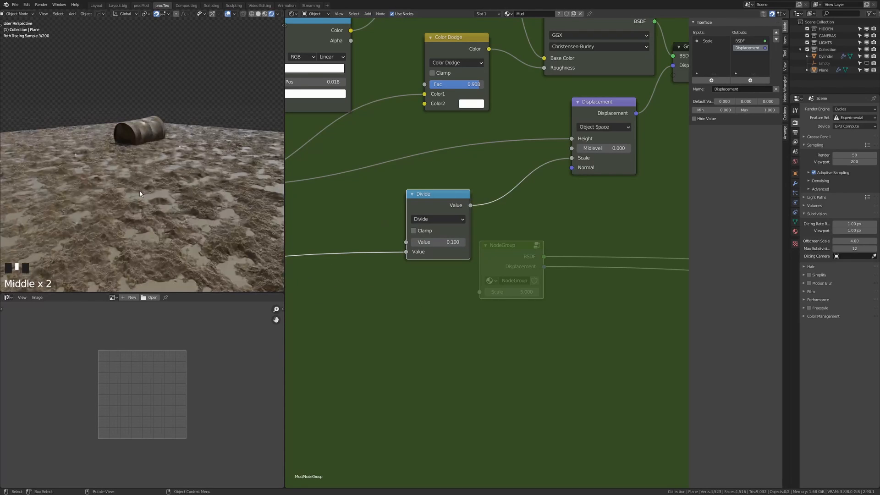
- Move the Group Input node closer to the Divide node and expose the Divide node's first value as a new group input
middle_click_drag(111, 170, 108, 166)
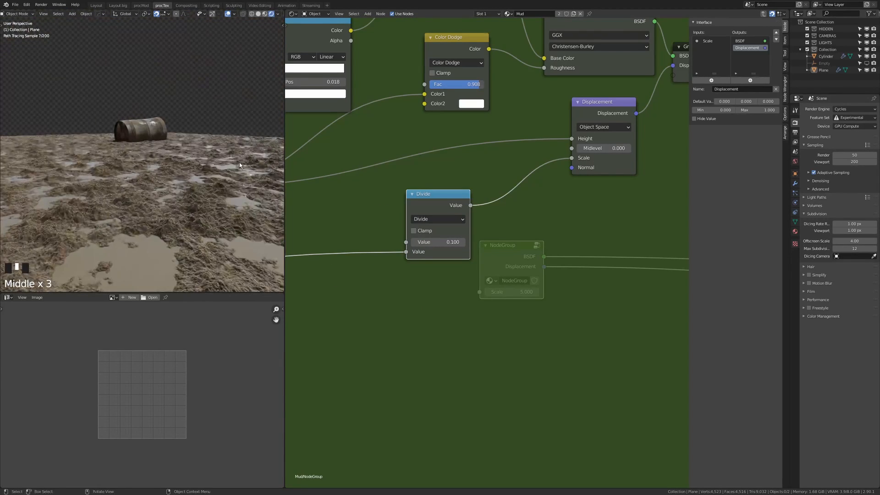
scroll(597, 289, "down", 8)
middle_click_drag(596, 289, 314, 284)
left_click_drag(315, 285, 530, 271)
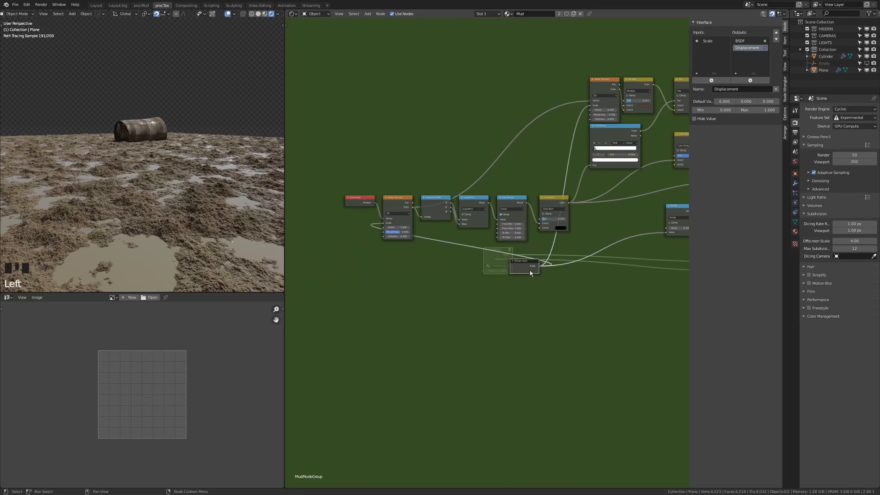
middle_click_drag(531, 271, 405, 271)
scroll(405, 271, "up", 8)
left_click_drag(308, 284, 585, 191)
scroll(585, 192, "down", 1)
middle_click_drag(585, 191, 663, 204)
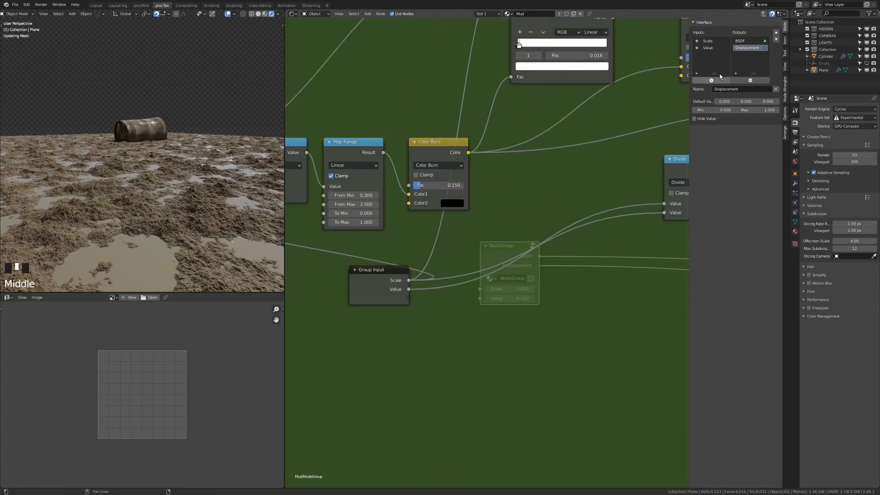
- Rename the group's new Value input to Height Multiplier
left_click(708, 42)
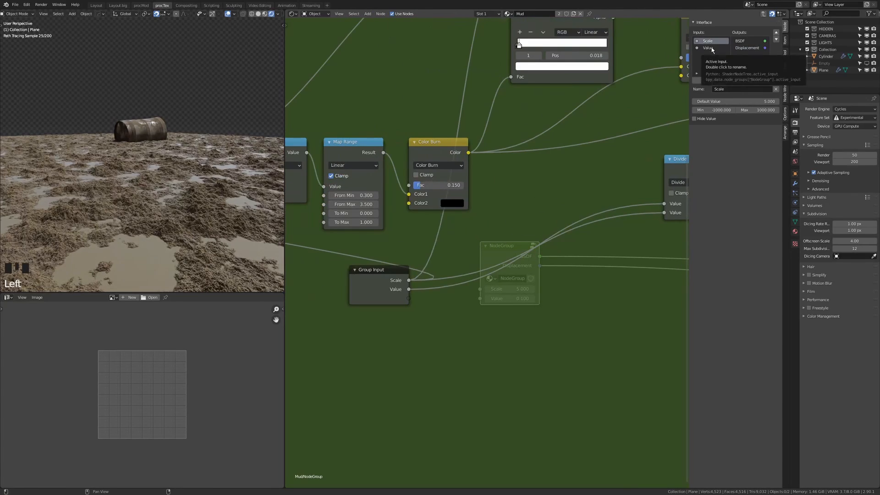
double_click(709, 48)
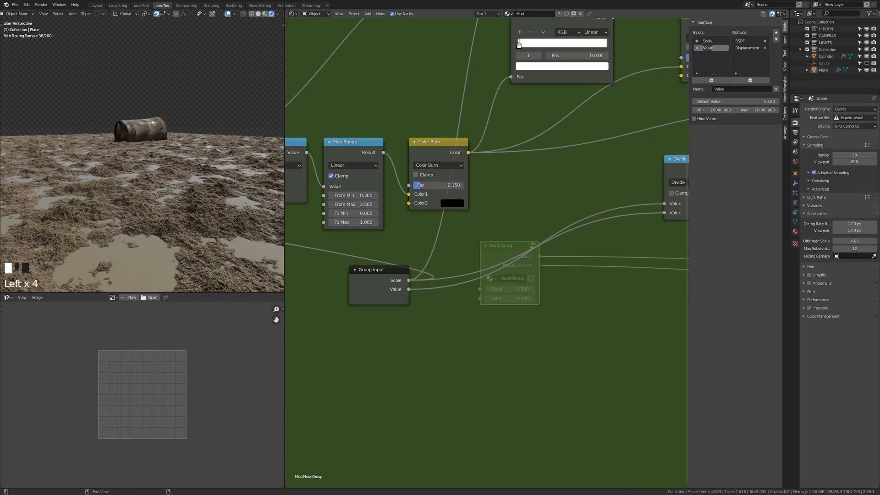
type("Height Multiplier")
key("Return")
- Leave the group, widen its node so the input names fit, and rename the node group Mud
scroll(380, 234, "up", 7)
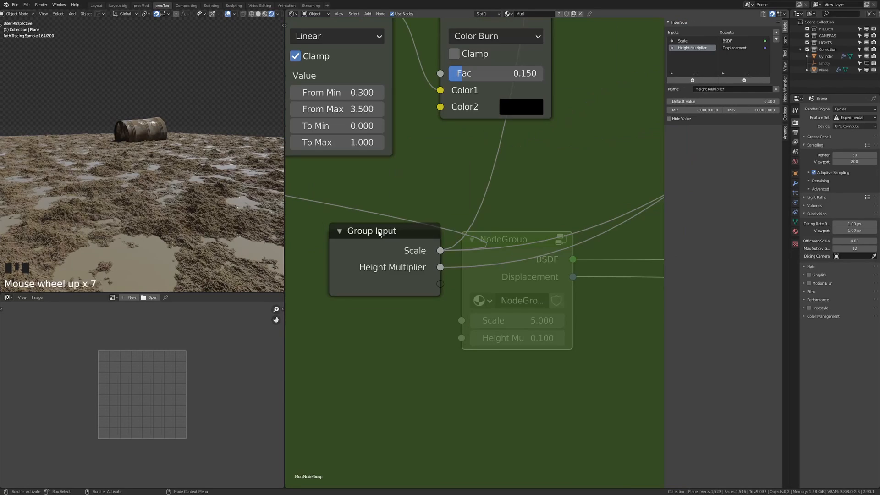
key("Tab")
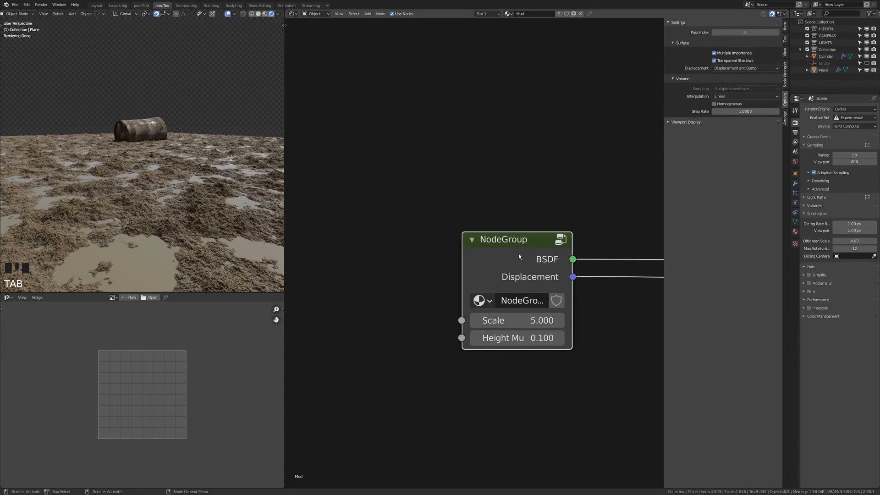
left_click_drag(462, 262, 414, 263)
left_click(504, 300)
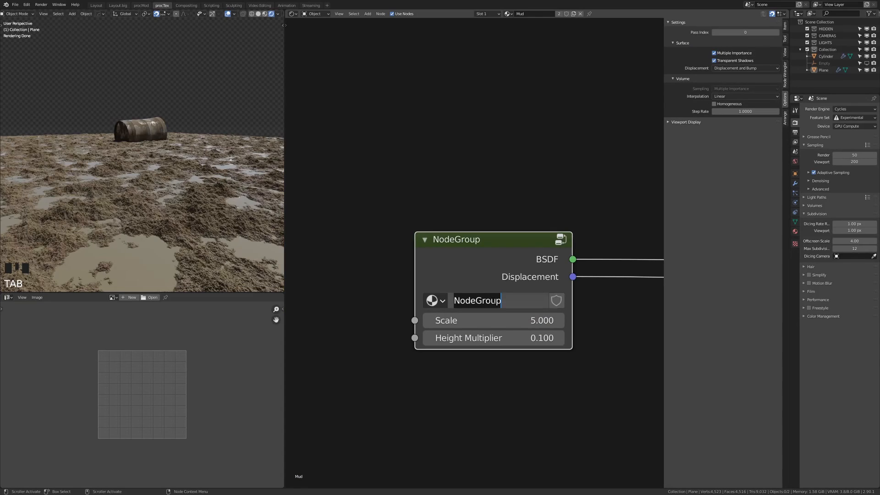
type("Mud")
left_click(150, 236)
- Set the Mud group node's Scale to 3
left_click(428, 337)
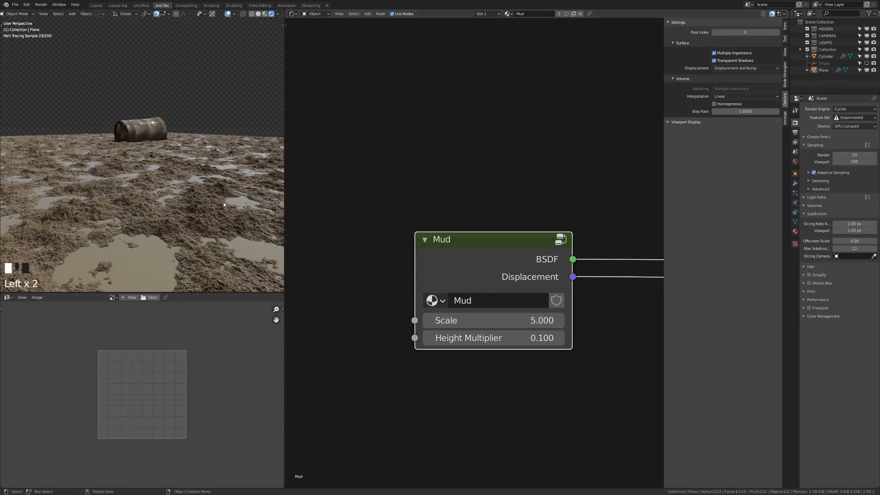
left_click(478, 321)
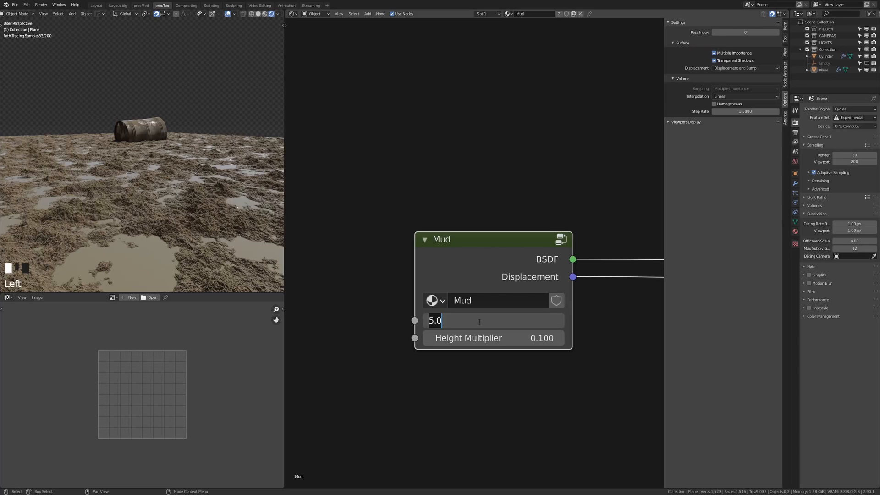
type("3")
key("Return")
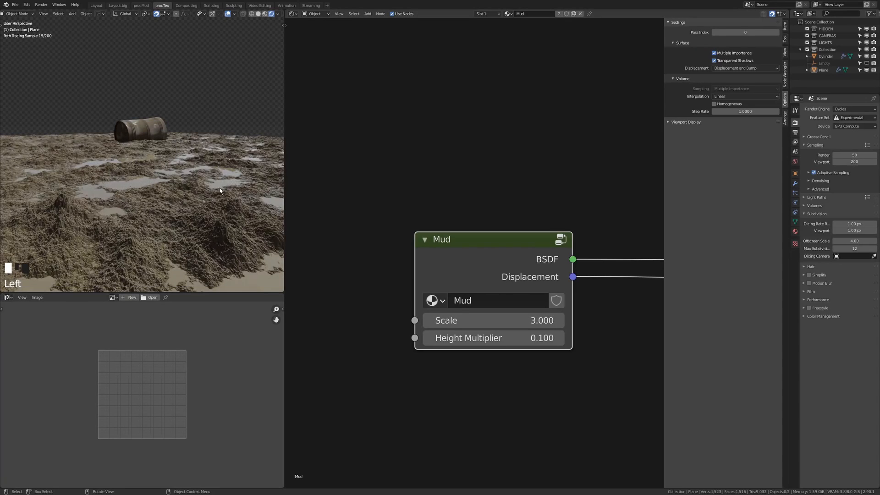
- Inside the Mud group, expose the Color Dodge node's factor as a group input named Wet / Dry
key("Tab")
middle_click_drag(401, 384, 347, 385)
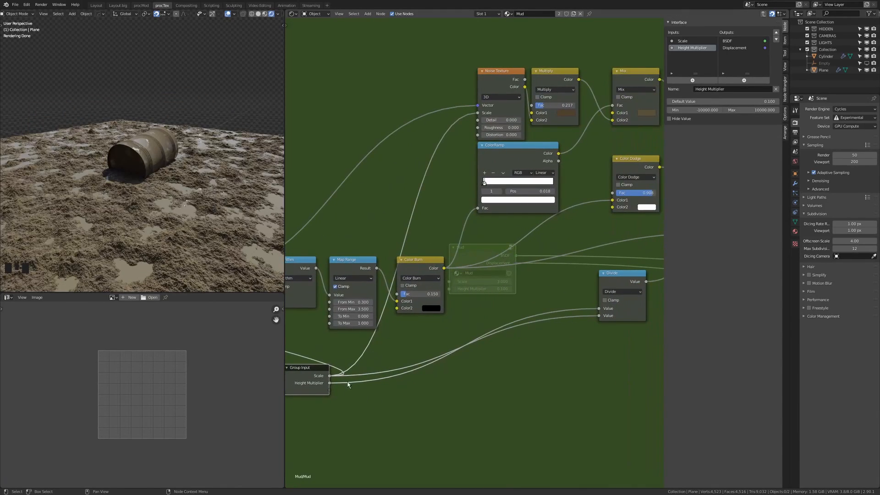
mouse_move(328, 390)
left_mouse_down()
mouse_move(616, 195)
mouse_move(520, 349)
left_mouse_up()
mouse_move(329, 391)
left_mouse_down()
mouse_move(451, 323)
mouse_move(612, 192)
left_mouse_up()
middle_click_drag(435, 304, 494, 282)
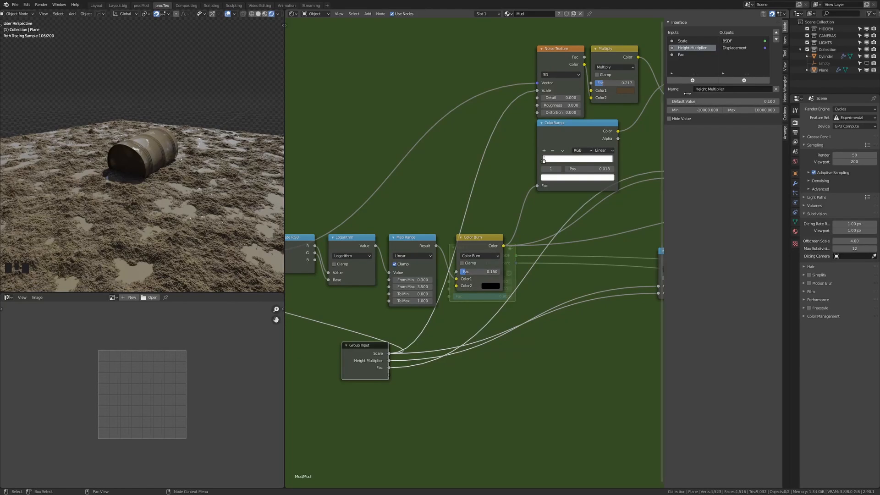
left_click(681, 54)
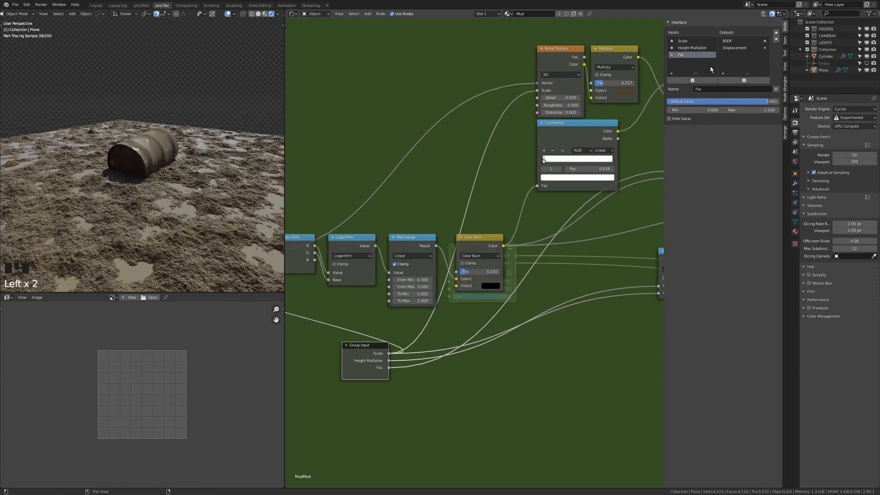
double_click(686, 55)
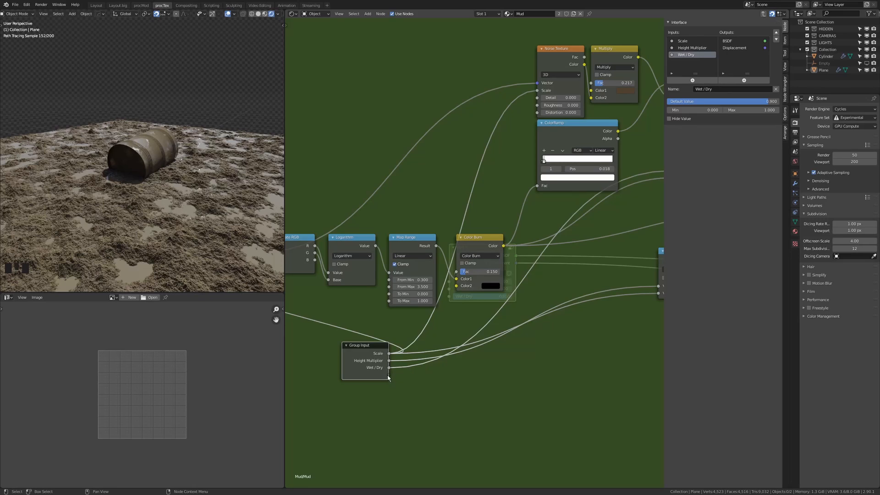
- Expose the Color Burn node's factor as a group input named Puddles
left_click_drag(388, 375, 444, 353)
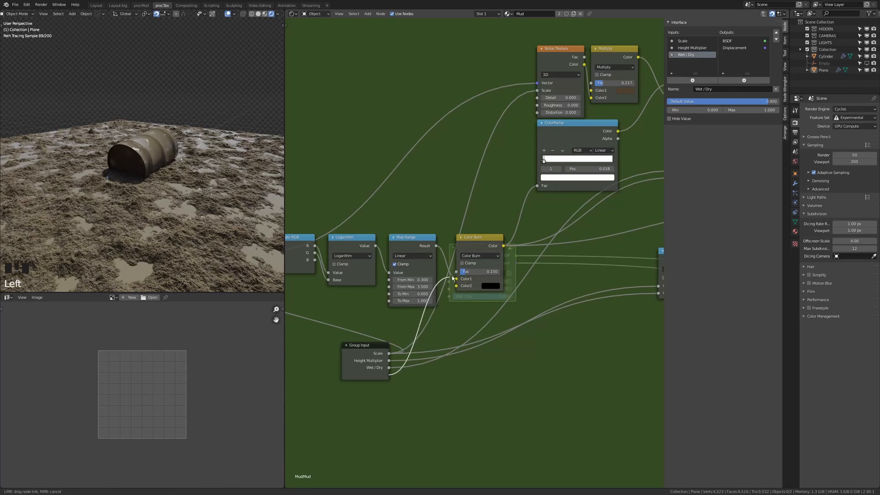
left_click_drag(453, 277, 456, 271)
double_click(682, 61)
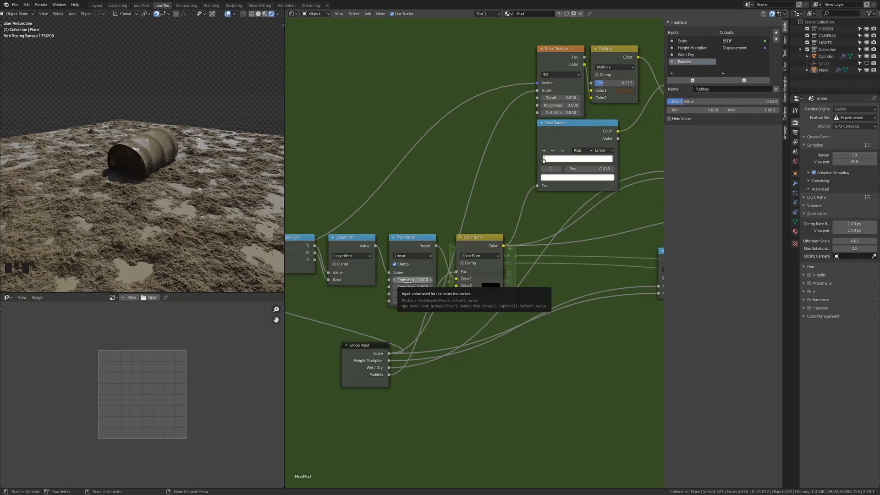
scroll(521, 185, "down", 2)
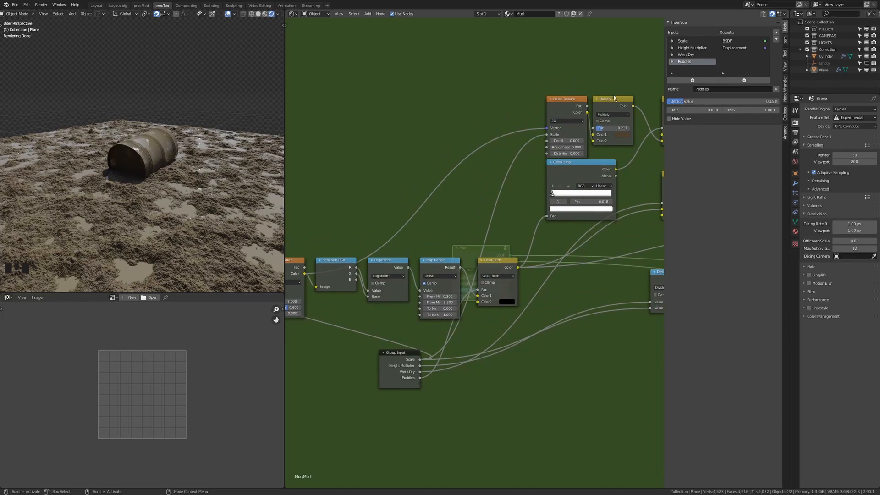
key("Return")
- Expose the Multiply node's factor as a group input named Oil
left_click_drag(420, 383, 592, 129)
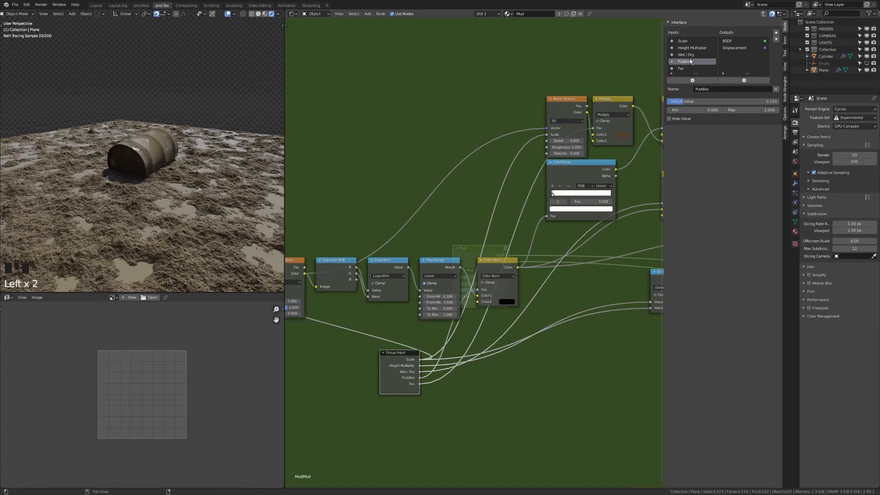
double_click(691, 66)
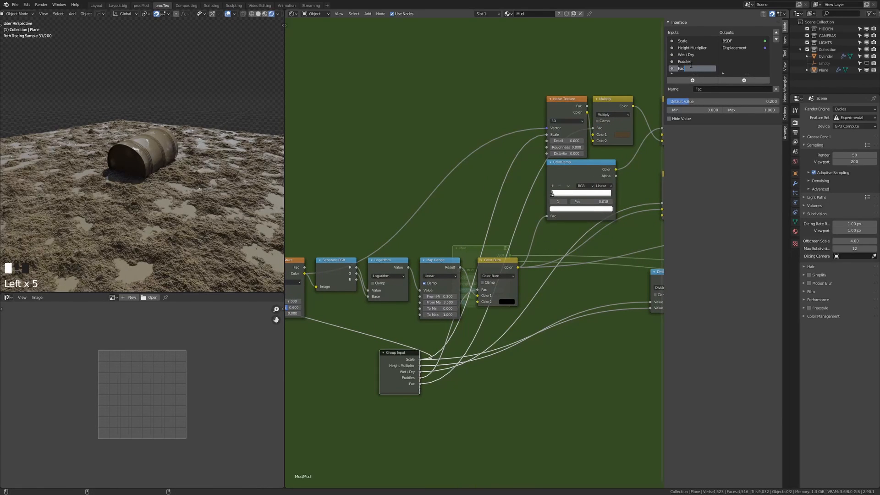
type("Oil")
key("Return")
- Exit the node group and reposition the Mud group node in the material
key("Tab")
scroll(485, 243, "up", 8)
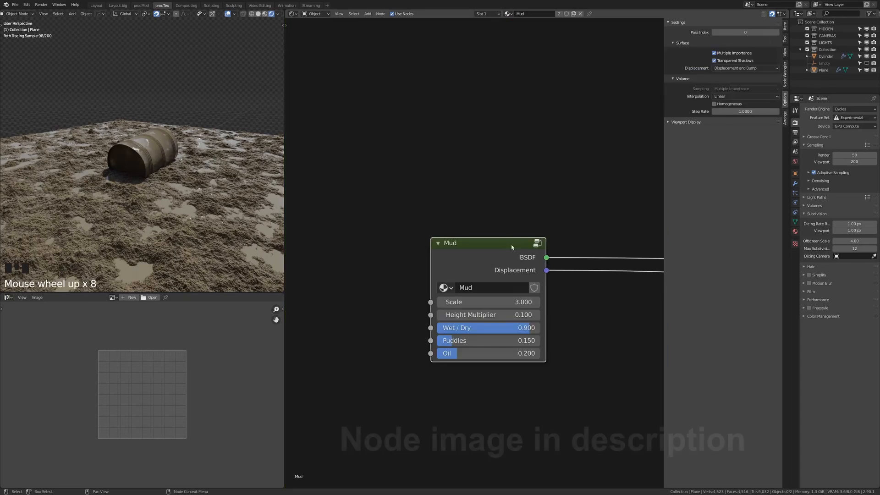
left_click_drag(458, 242, 361, 209)
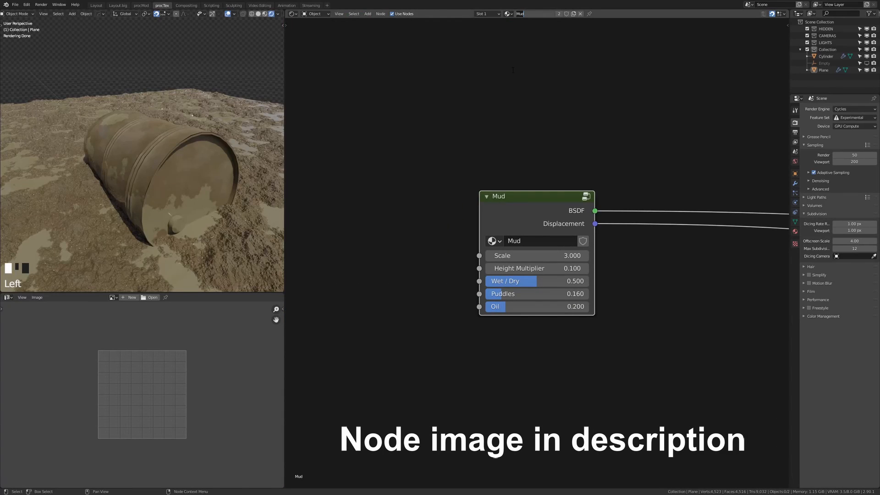
- Select the barrel and give it a new material named Keg
left_click(164, 160)
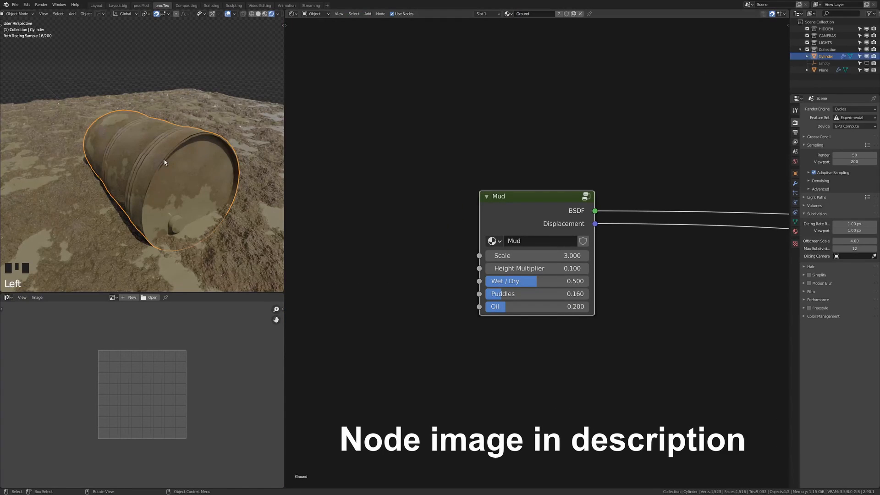
left_click(551, 14)
double_click(548, 14)
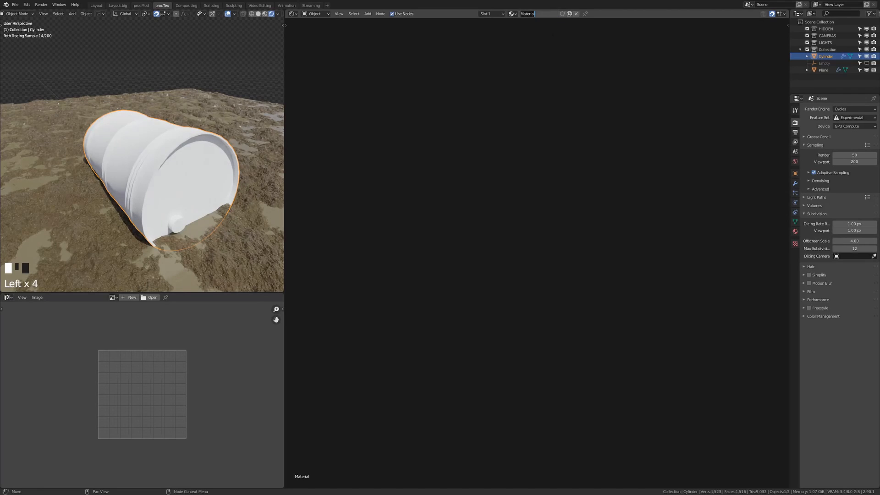
type("Ke")
type("g")
key("Return")
- Add the Mud node group to the Keg material and place it above the Principled BSDF
mouse_move(183, 155)
middle_mouse_down()
mouse_move(229, 172)
mouse_move(181, 152)
middle_mouse_up()
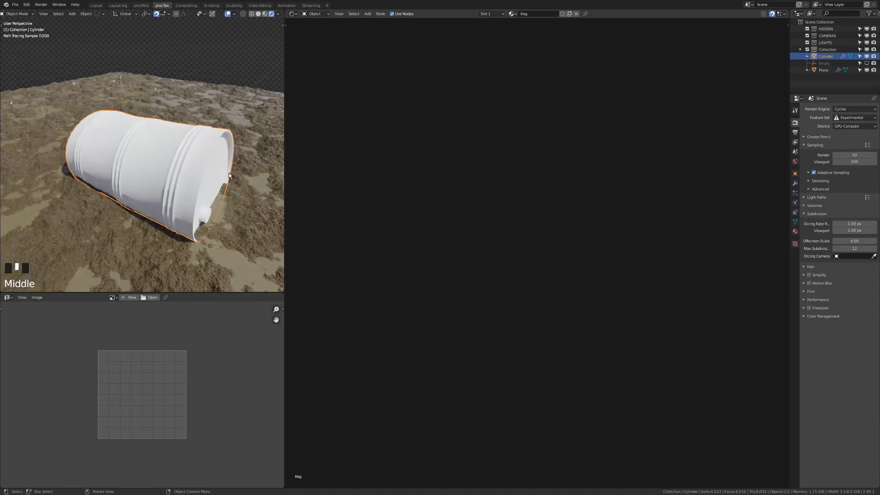
middle_click_drag(214, 187, 185, 175)
scroll(181, 169, "down", 1)
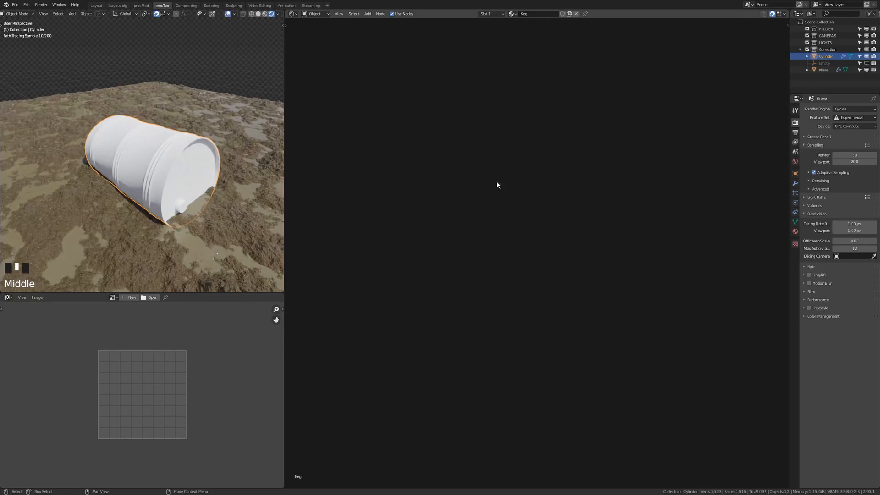
key("Home")
left_click_drag(541, 197, 527, 98)
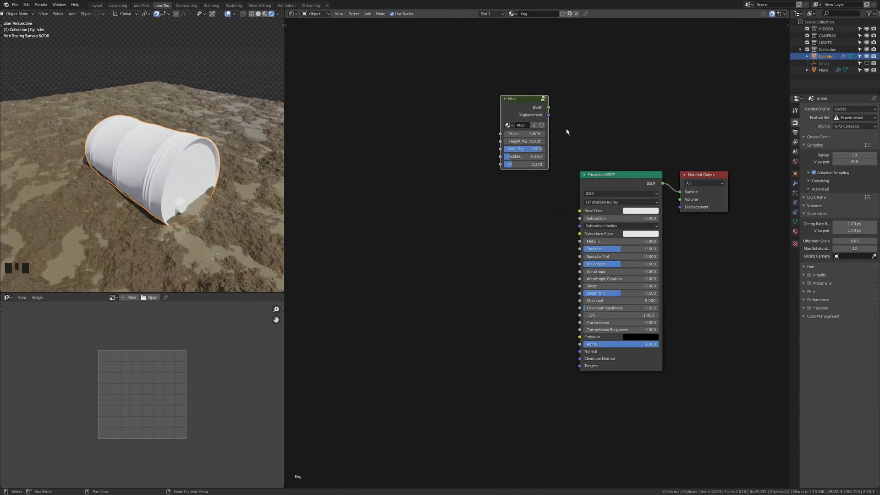
- Move the Principled BSDF below the Mud node, connect Mud's BSDF to the Material Output's Surface, and enable the group's fake user
left_click_drag(632, 180, 519, 204)
left_click_drag(501, 115, 680, 192)
left_click(541, 125)
left_click(512, 91)
- Set Puddles to 0 on the barrel material's Mud node
middle_click_drag(197, 183, 152, 192)
scroll(489, 224, "up", 8)
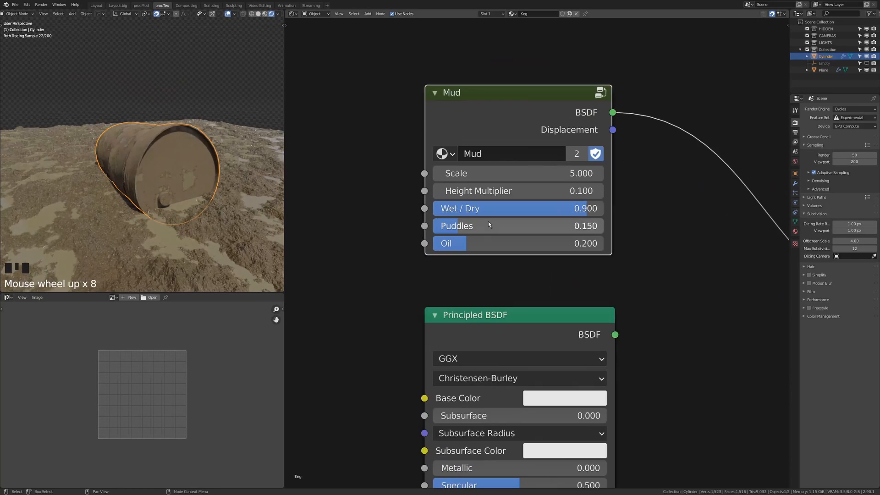
left_click_drag(489, 224, 459, 225)
- Connect the Mud node's Displacement output to the Material Output's Displacement in the Keg material
middle_click_drag(124, 202, 123, 172)
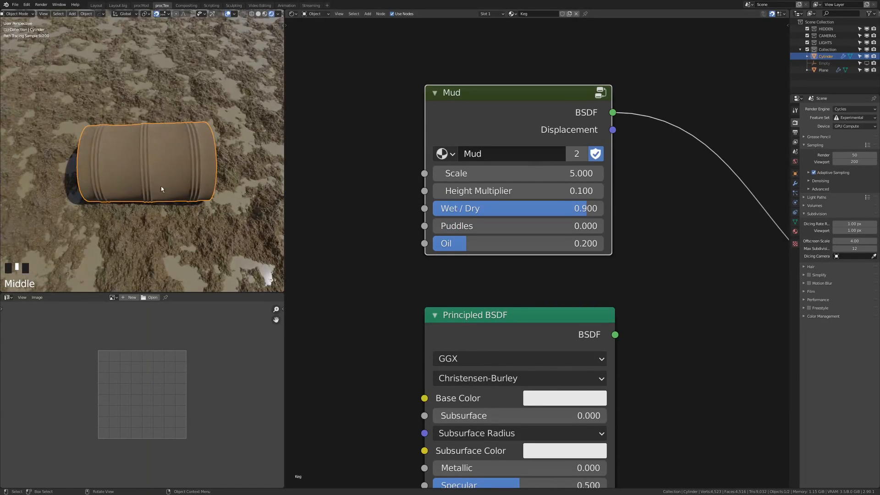
mouse_move(392, 125)
left_mouse_down()
mouse_move(639, 300)
mouse_move(407, 170)
mouse_move(393, 125)
left_mouse_up()
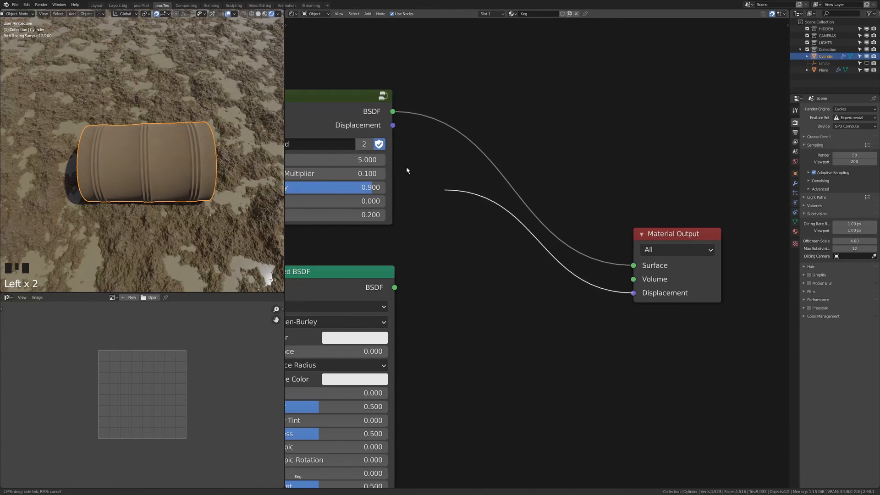
middle_click_drag(174, 183, 184, 202)
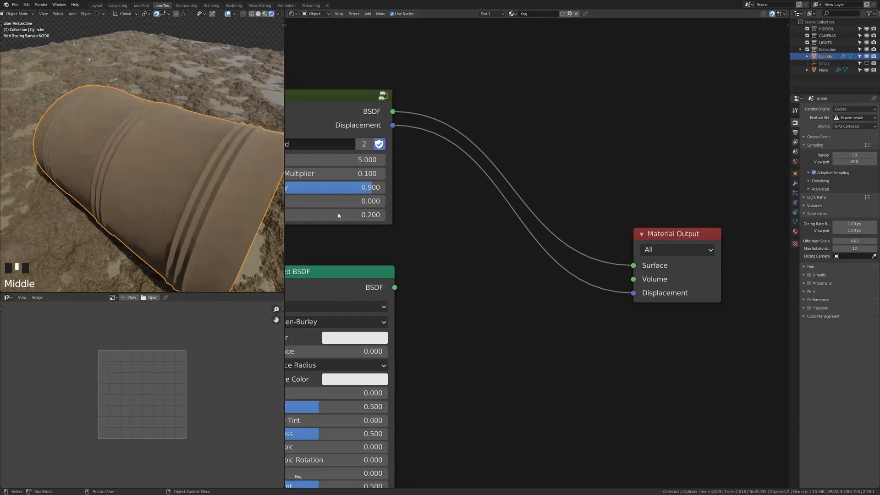
- Raise the Height Multiplier to 0.6 on the barrel's Mud node and inspect the displaced barrel surface
middle_click_drag(373, 221, 543, 229)
mouse_move(153, 155)
middle_mouse_down()
mouse_move(210, 208)
mouse_move(257, 211)
middle_mouse_up()
left_click(552, 184)
left_click(553, 183)
left_click(552, 183)
left_click(553, 183)
left_click(552, 184)
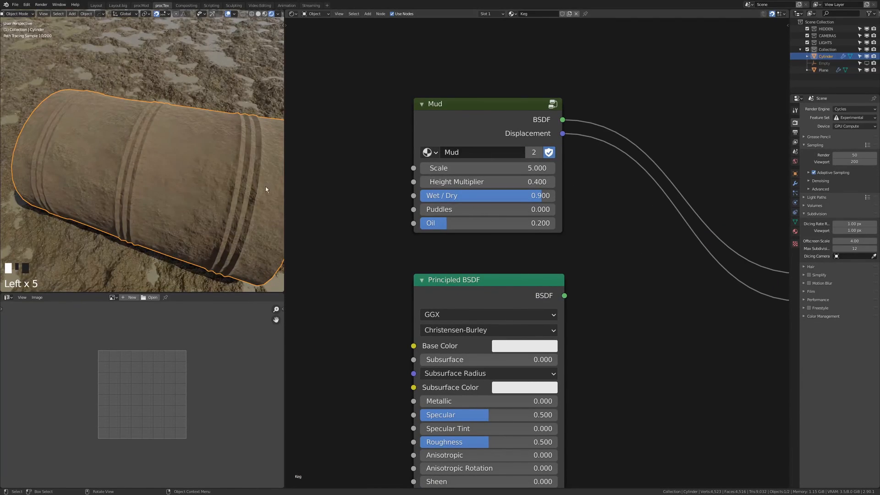
middle_click_drag(184, 213, 140, 153)
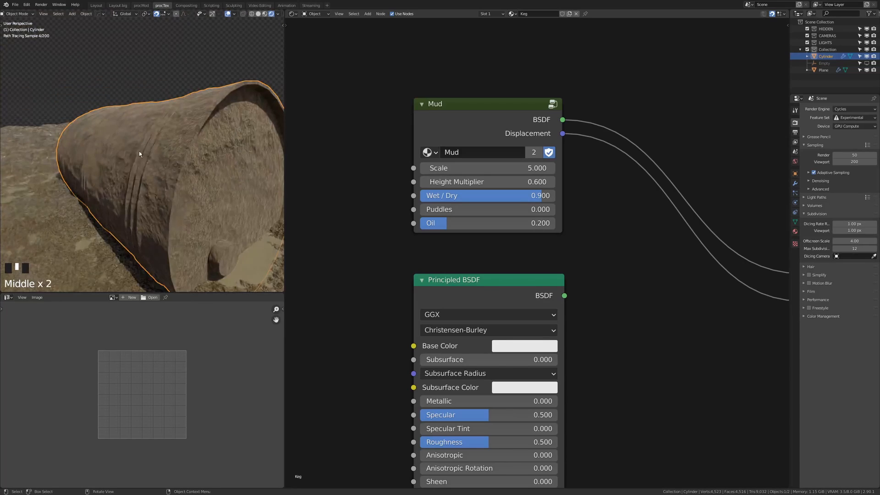
- Inside the Mud group, connect the Map Range Result to a new group output and name that output Noise
key("Tab")
middle_click_drag(472, 214, 451, 217)
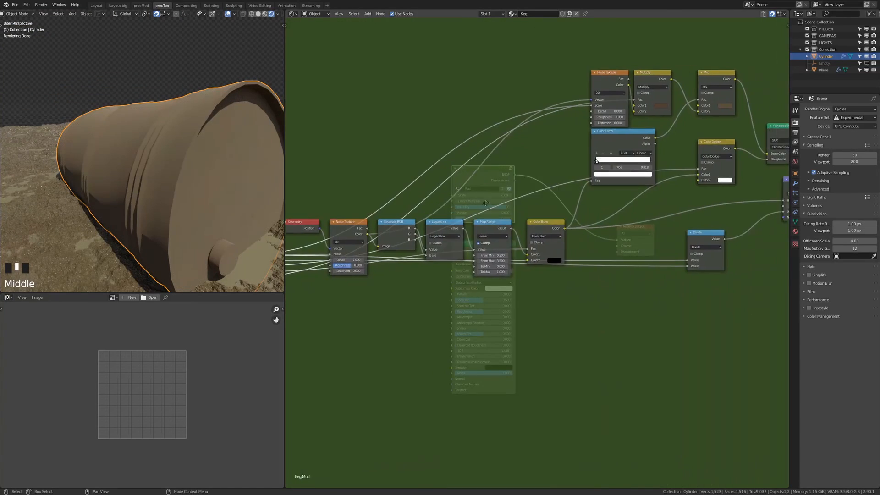
middle_click_drag(497, 233, 402, 251)
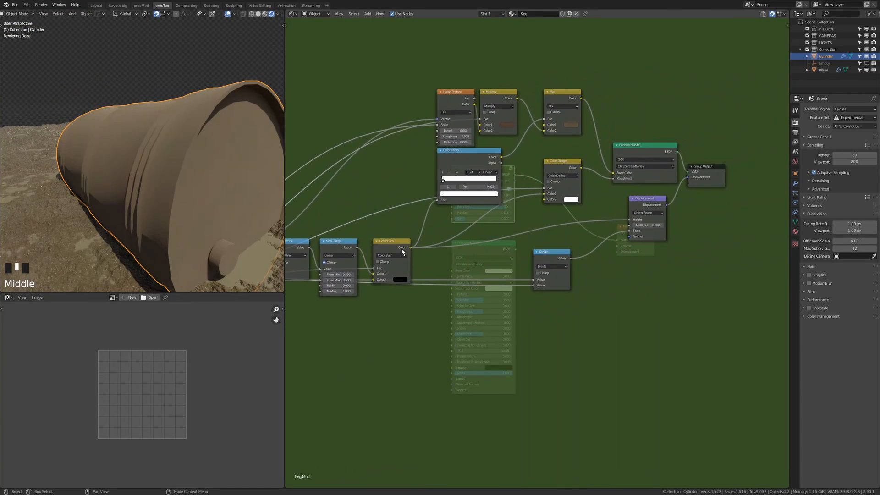
left_click_drag(357, 247, 688, 182)
left_click(698, 188)
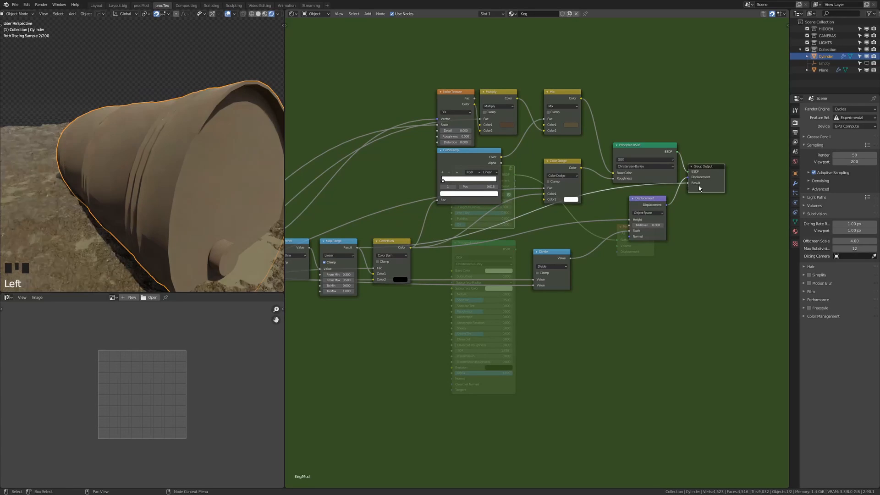
key("n")
double_click(733, 54)
key("Return")
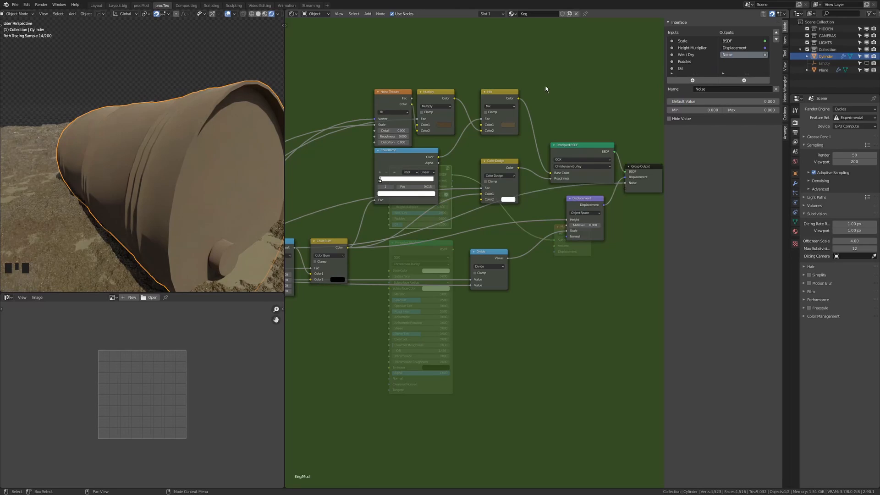
key("Tab")
- Preview the Mud node's Noise output on the barrel and return the preview to its BSDF output
scroll(544, 232, "up", 6)
left_click(569, 159, "ctrl+shift")
left_click(569, 159, "ctrl+shift")
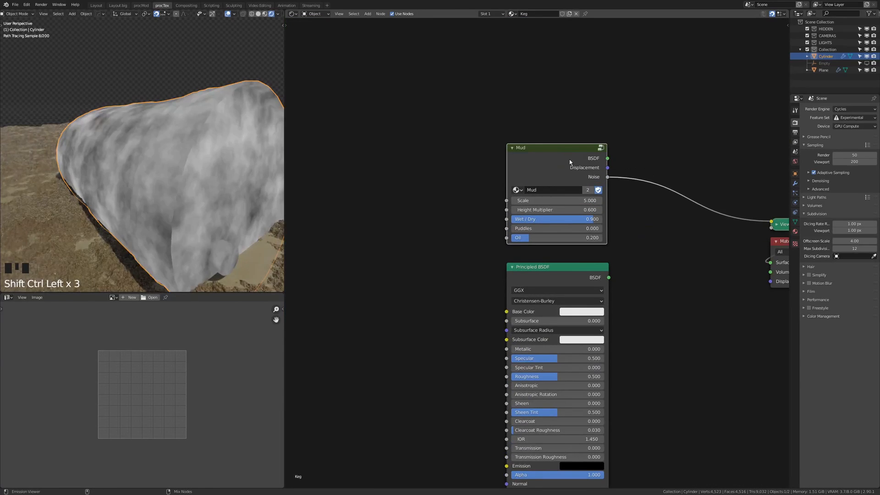
scroll(242, 183, "down", 4)
middle_click_drag(238, 184, 250, 176)
left_click(574, 154, "ctrl+shift")
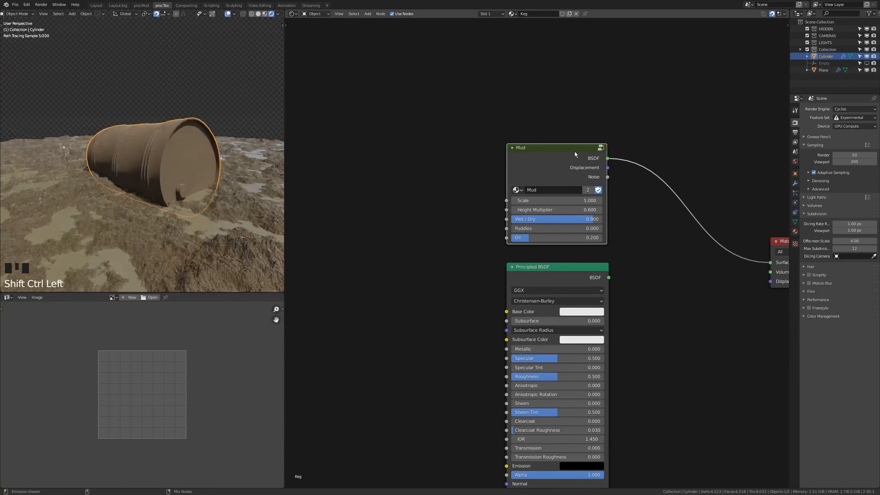
- Select the ground plane and move its Material Output close beside the Mud node
left_click(214, 178)
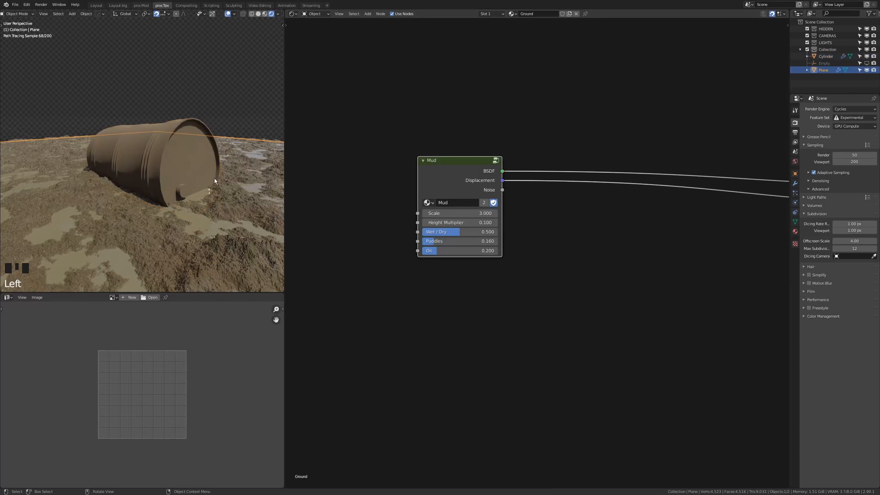
middle_click_drag(499, 192, 517, 196)
left_click_drag(520, 196, 610, 267)
scroll(608, 261, "down", 5)
middle_click_drag(601, 243, 509, 259)
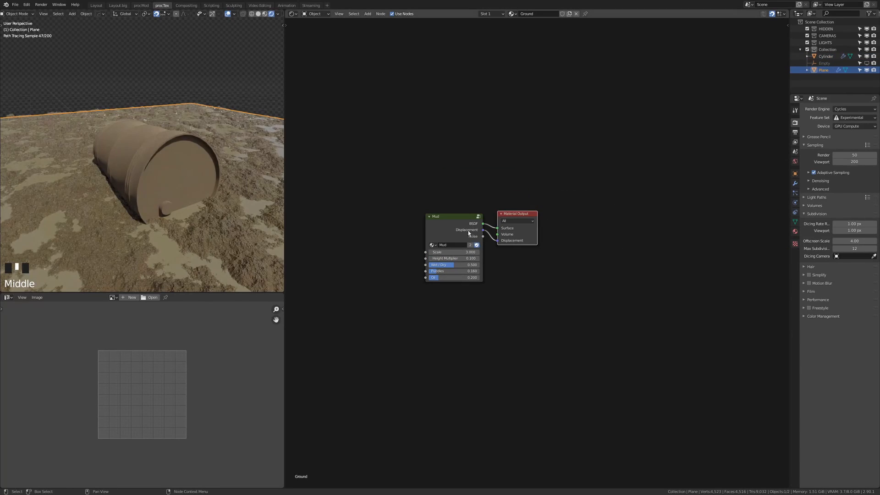
- In the barrel's Keg material, reconnect Mud's Displacement to the Material Output and space the Principled BSDF away from the links
left_click(185, 161)
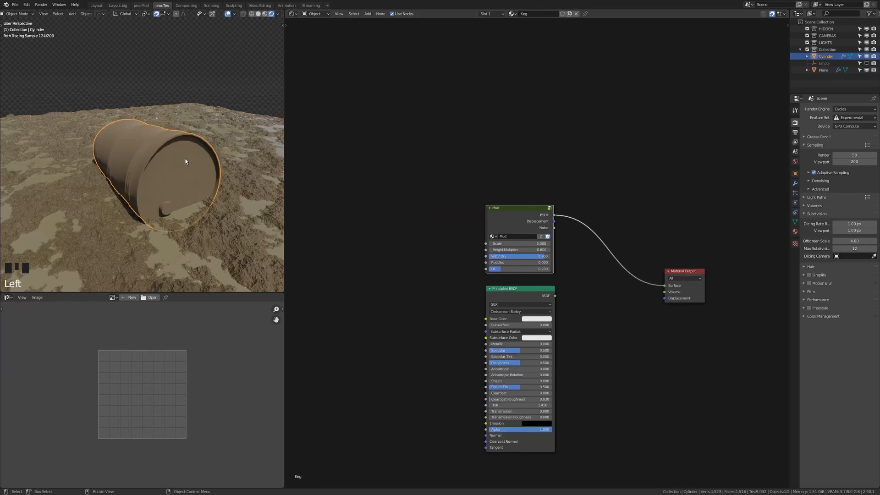
scroll(532, 249, "up", 6)
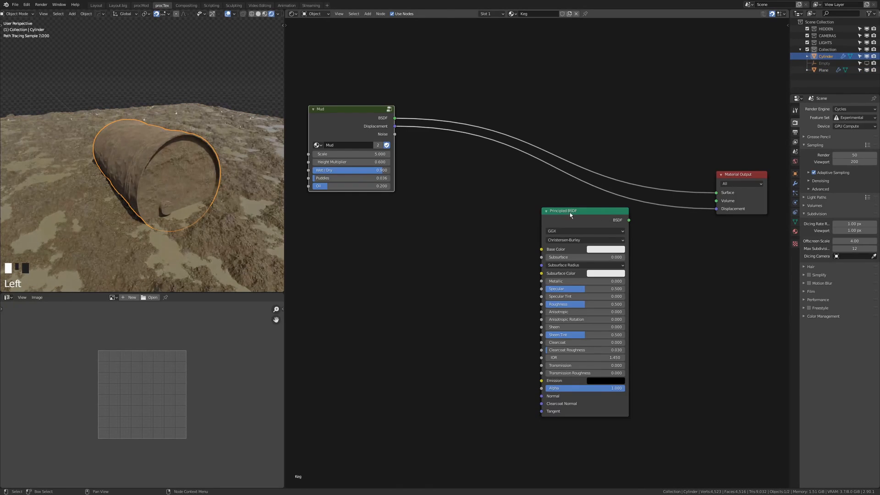
left_click_drag(570, 213, 542, 237)
scroll(105, 159, "up", 2)
left_click(359, 163)
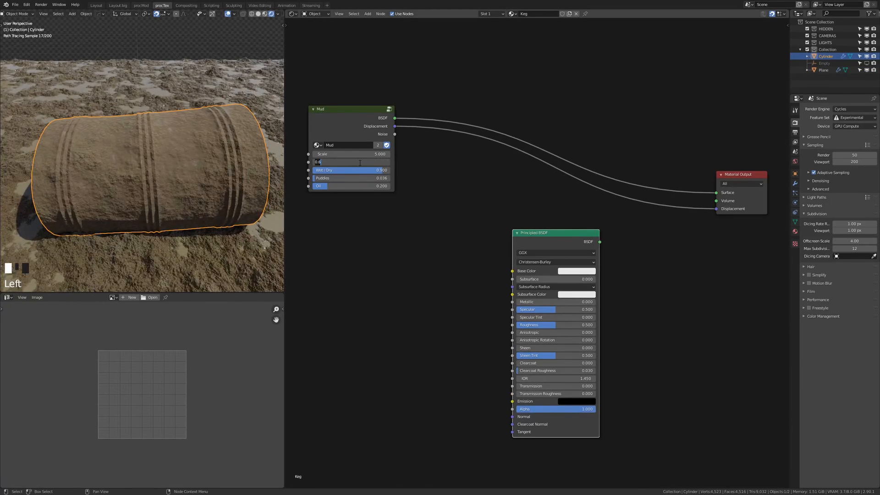
key("Return")
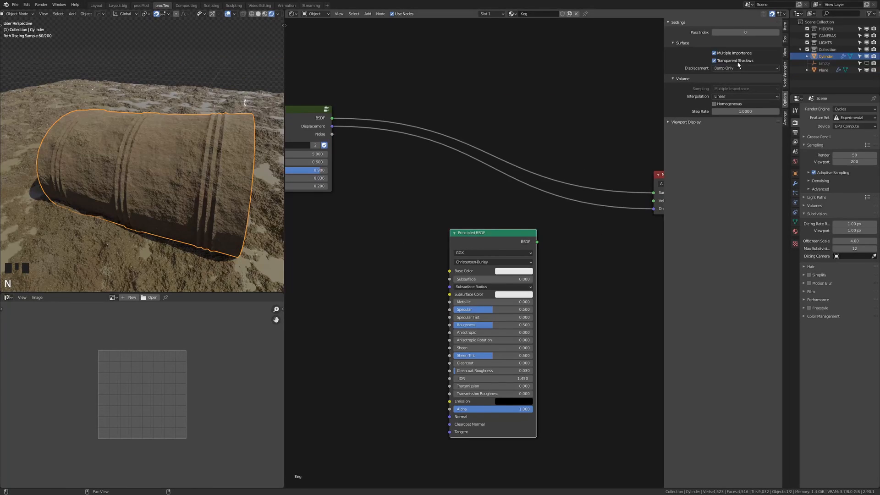
- Try Displacement and Bump as the Keg material's displacement method, set it back to Bump Only and inspect the barrel
left_click(738, 69)
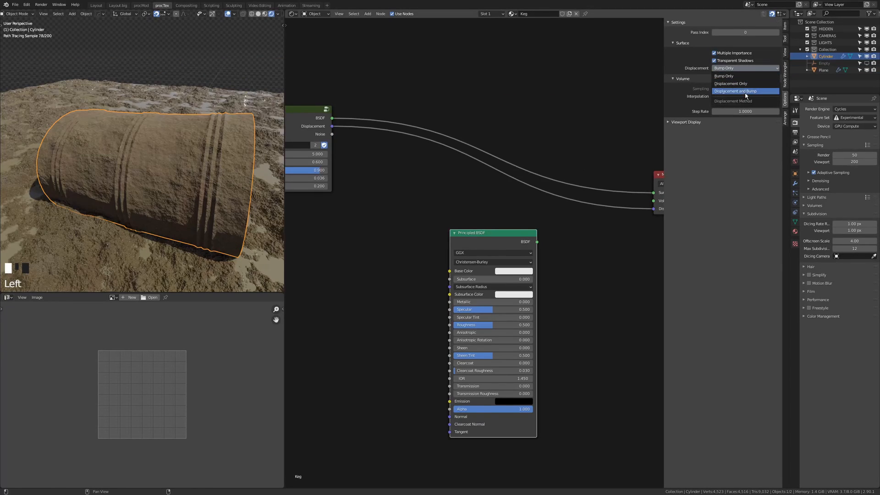
left_click(735, 91)
middle_click_drag(183, 202, 116, 164)
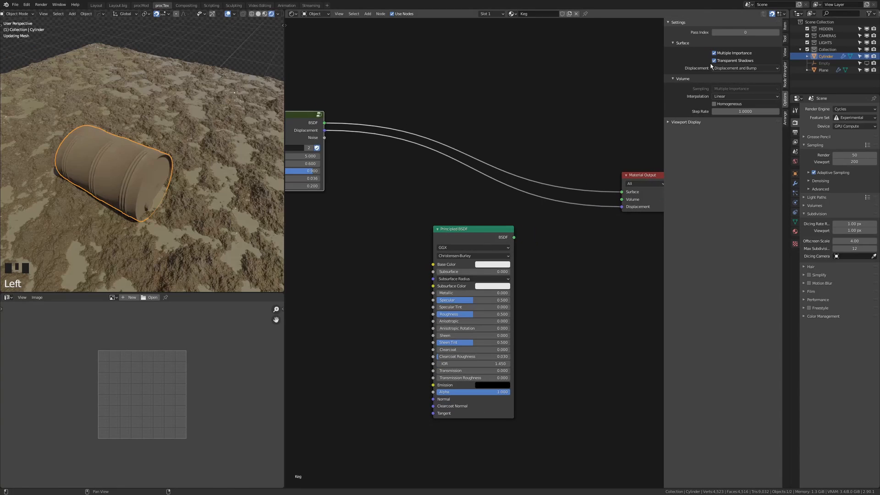
left_click(729, 68)
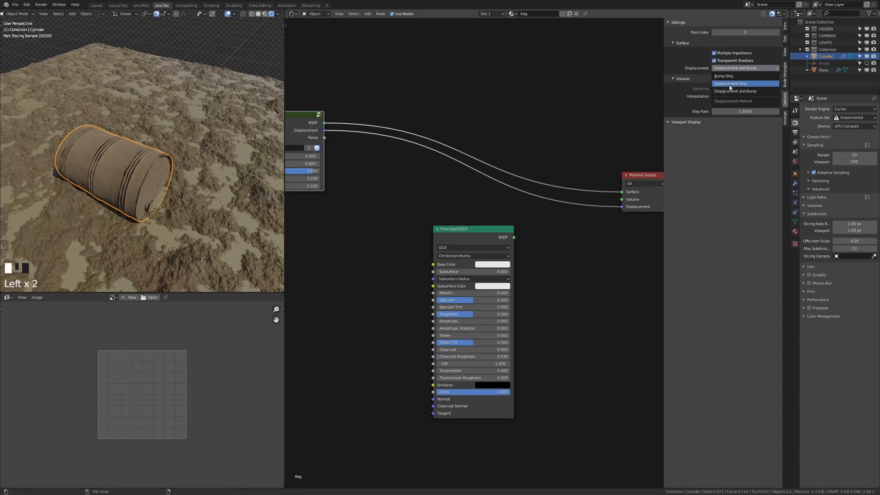
left_click(733, 76)
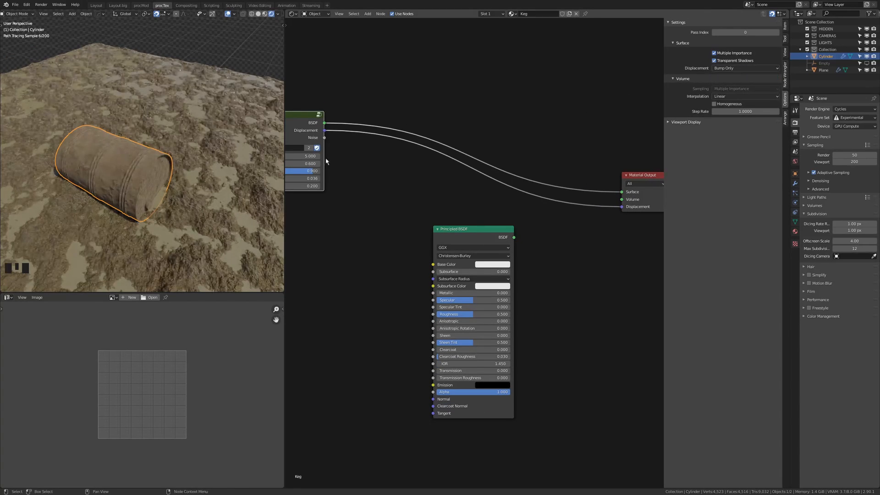
scroll(151, 178, "up", 1)
scroll(154, 170, "down", 4)
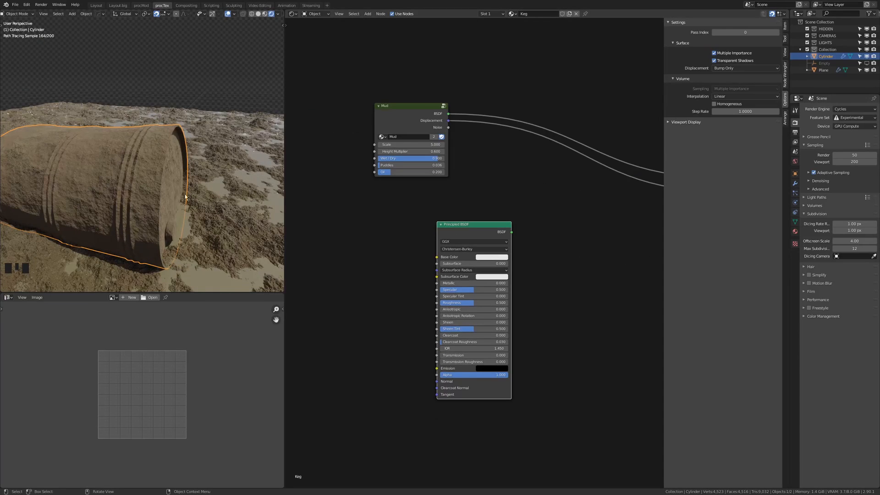
middle_click_drag(209, 197, 177, 183)
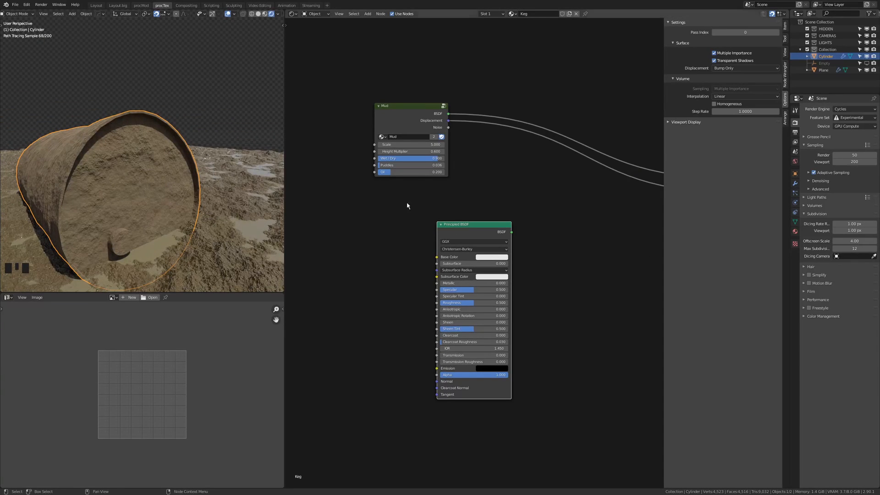
key("n")
- Delete the unused Principled BSDF node from the Keg material
key("Home")
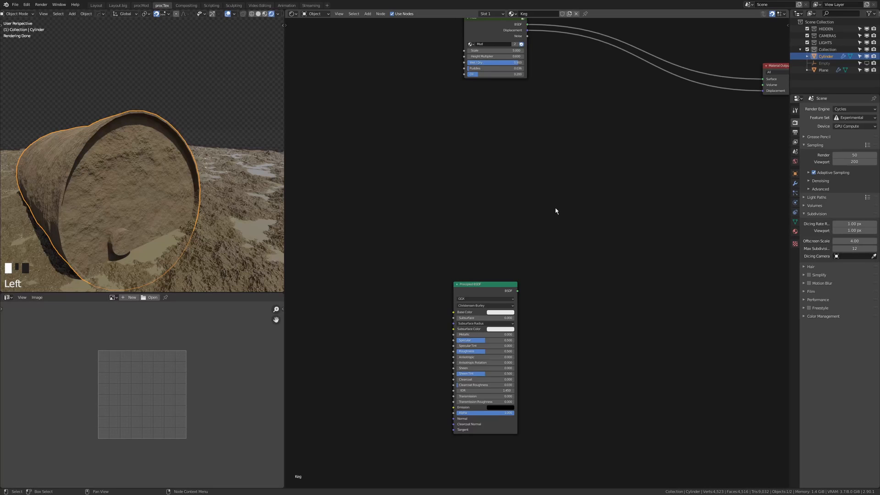
key("Delete")
key("Home")
- Add a Geometry node below Mud, preview its Position output on the barrel and hide its unused sockets
key("shift+a")
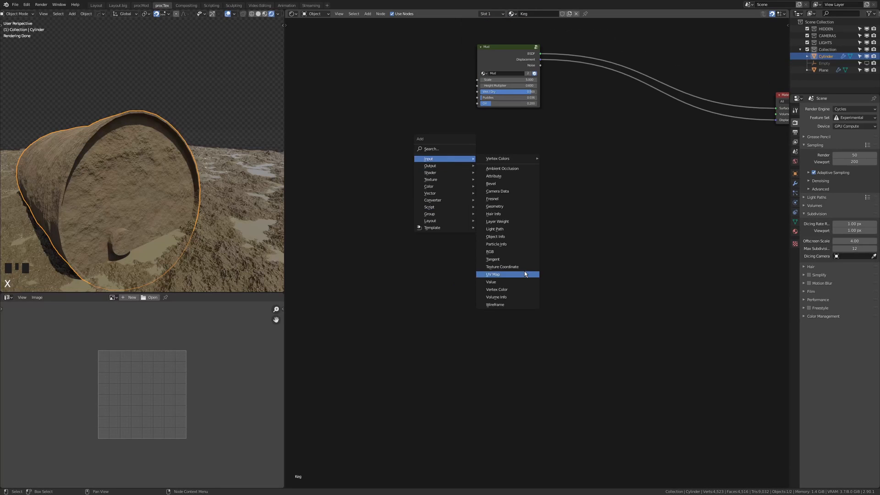
left_click(501, 212)
scroll(420, 202, "up", 4)
left_click(407, 219, "ctrl+shift")
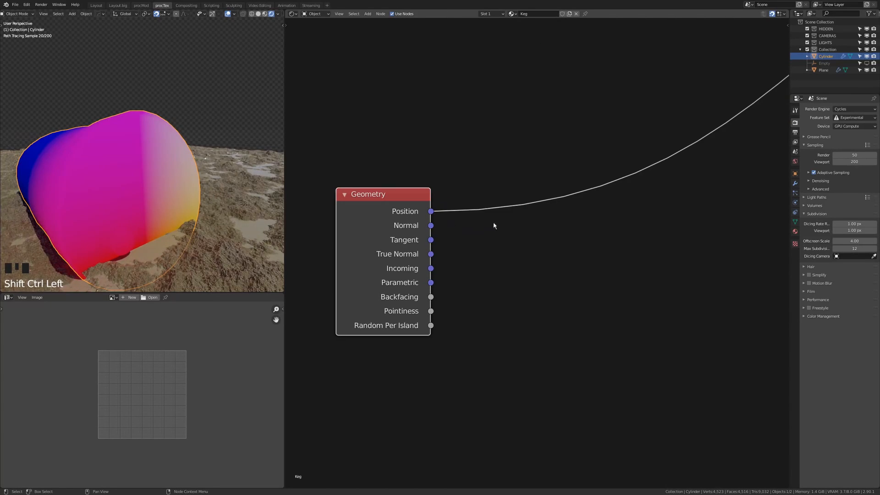
key("shift+a")
mouse_move(520, 226)
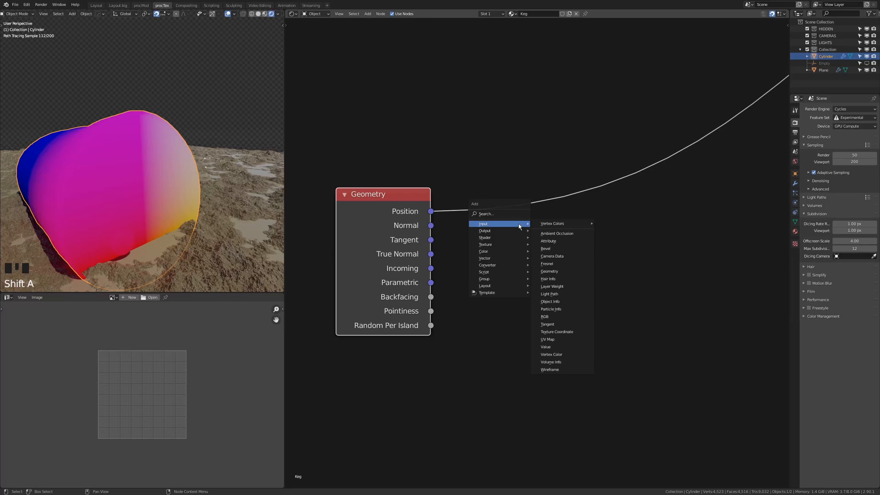
key("ctrl+h")
- Add a Noise Texture driven by the Geometry node's Position, preview its Color and align it beside the Geometry node
key("shift+a")
left_click(533, 264)
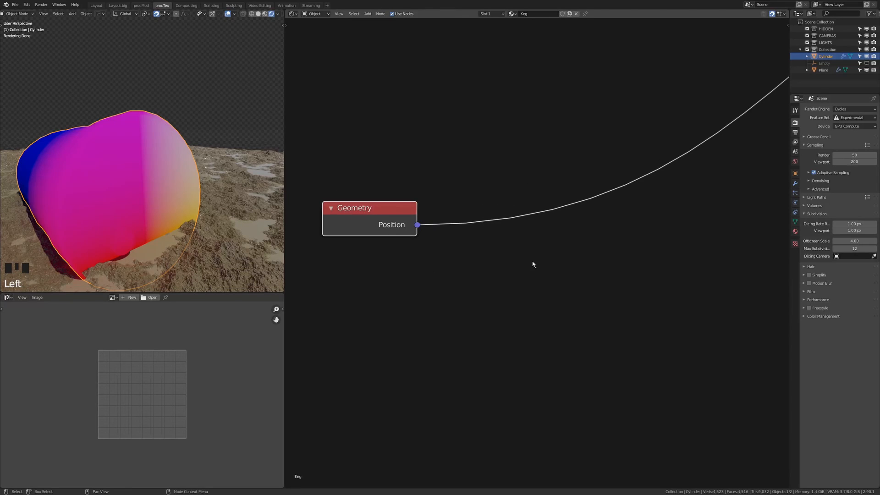
key("shift+a")
mouse_move(532, 261)
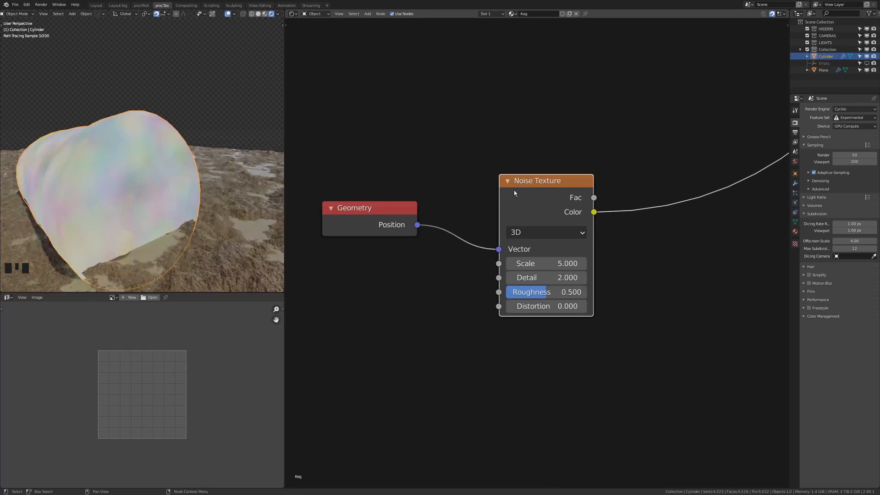
left_click_drag(515, 192, 506, 212)
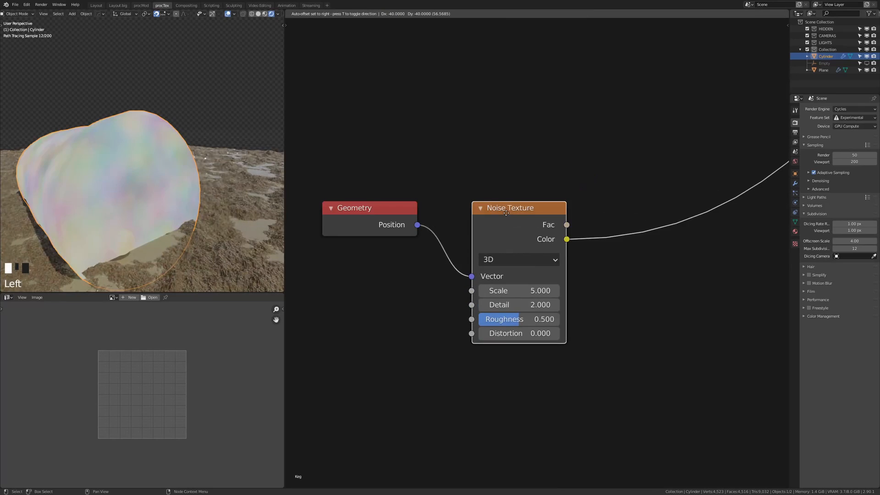
left_click(501, 218)
- Try a Noise Texture Scale of 30, settle on a Scale of 20 and set Detail to 5
double_click(515, 286)
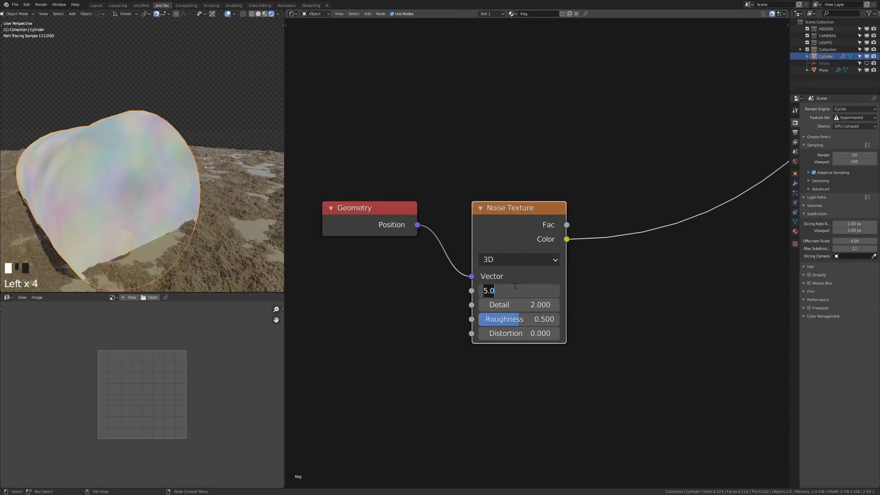
type("30")
key("Return")
middle_click_drag(103, 164, 140, 168)
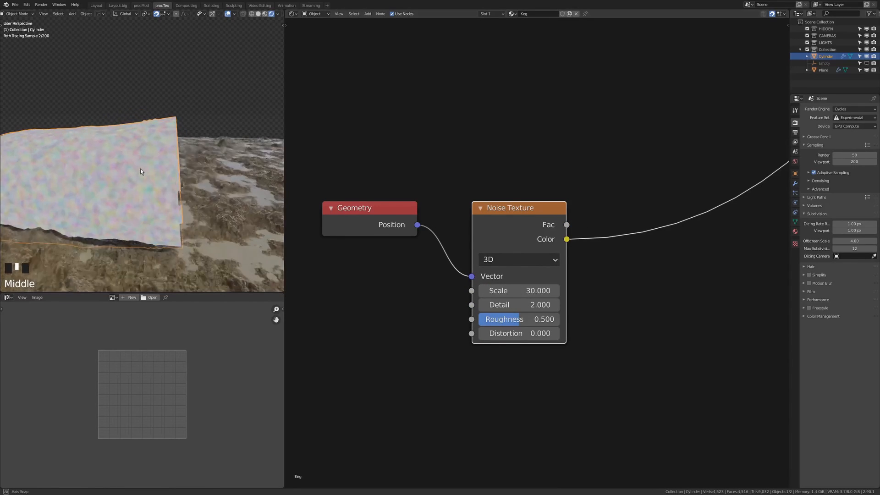
left_click(522, 292)
type("20")
key("Return")
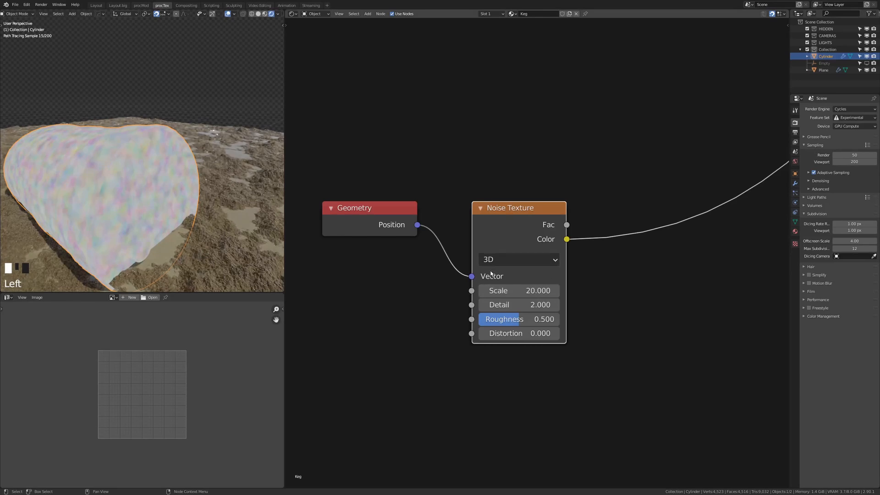
scroll(541, 305, "up", 3, "ctrl")
- Split the noise Color with Separate RGB and feed R and G into a Math node set to Logarithm
middle_click_drag(535, 277, 509, 265)
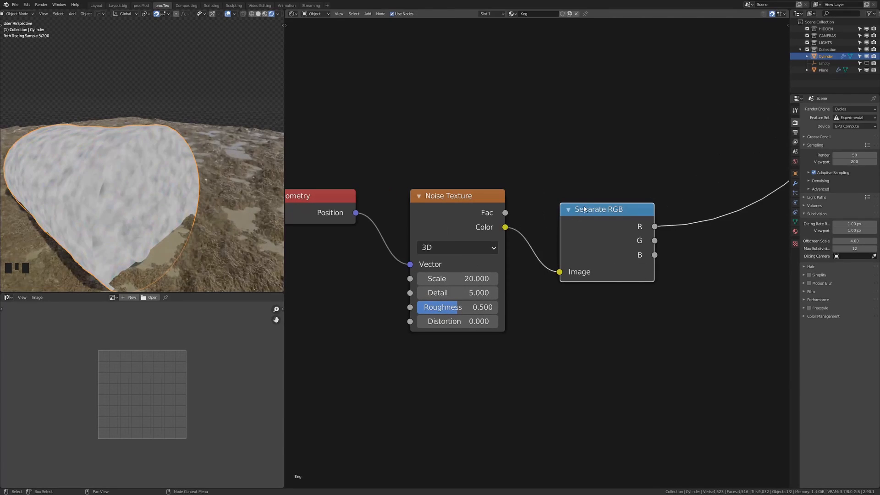
left_click(556, 199)
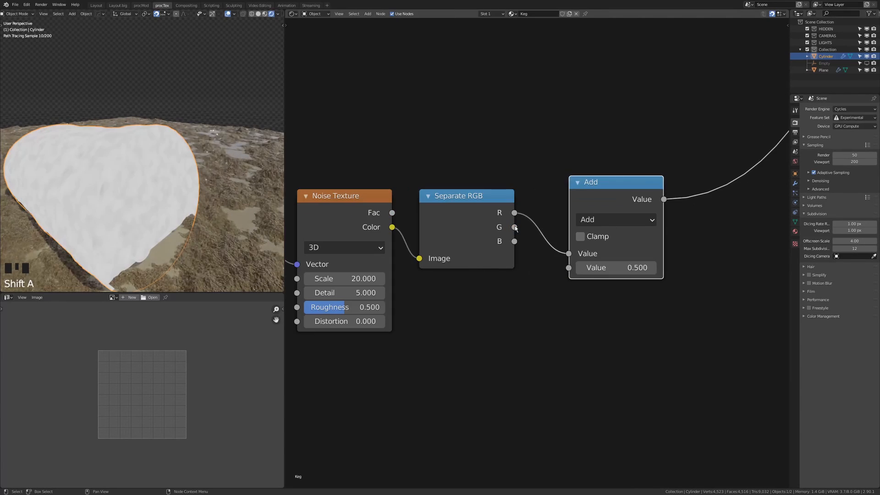
left_click_drag(515, 228, 569, 268)
left_click(601, 223)
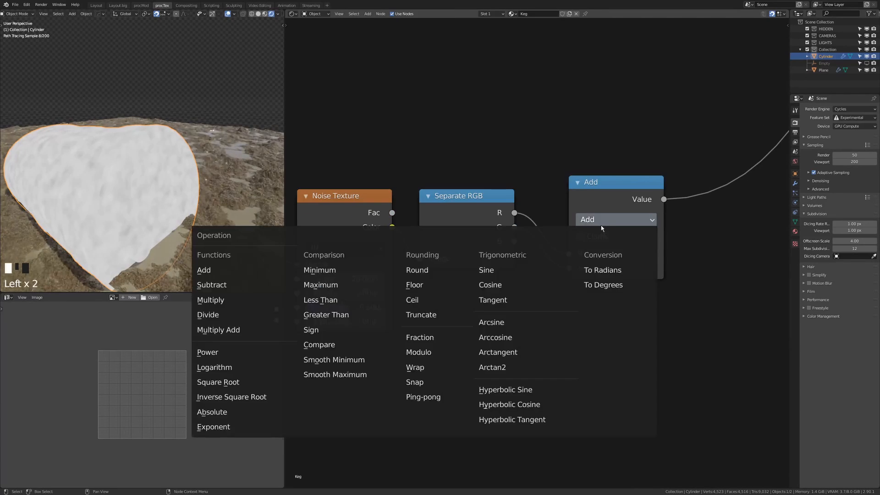
left_click(233, 367)
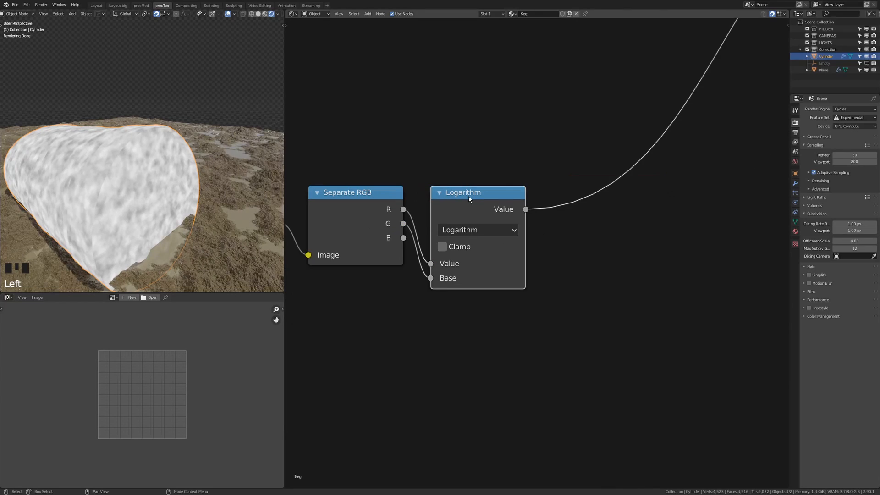
- Duplicate the Logarithm node after itself, change the copy's operation to Divide and set its second Value to 7.45
key("shift+d")
left_click(618, 196)
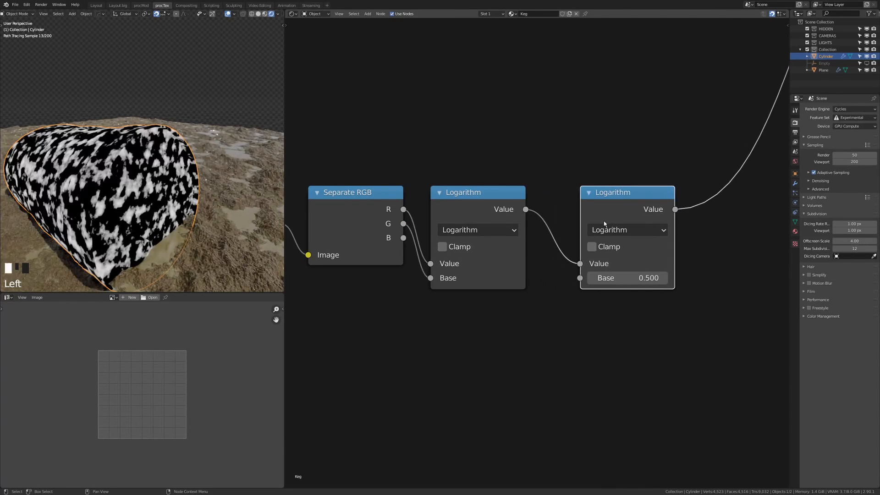
left_click(628, 229)
left_click(220, 326)
left_click_drag(583, 209, 569, 210)
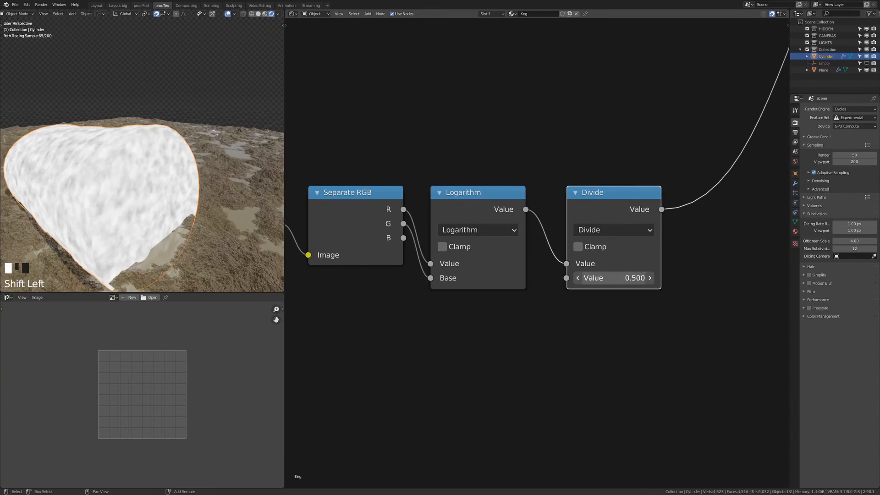
left_click_drag(614, 277, 645, 278, "shift")
left_click(614, 278)
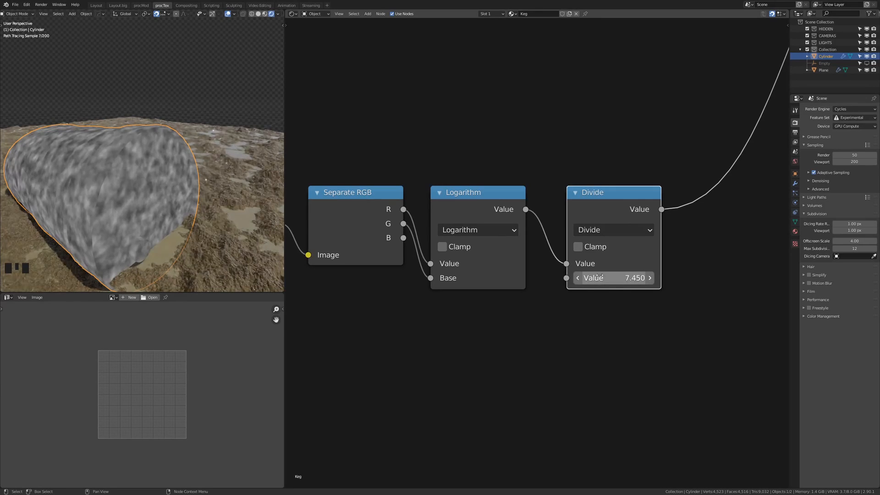
- Set the Divide node's second Value to 5
middle_click_drag(582, 286, 471, 279)
left_click(577, 202)
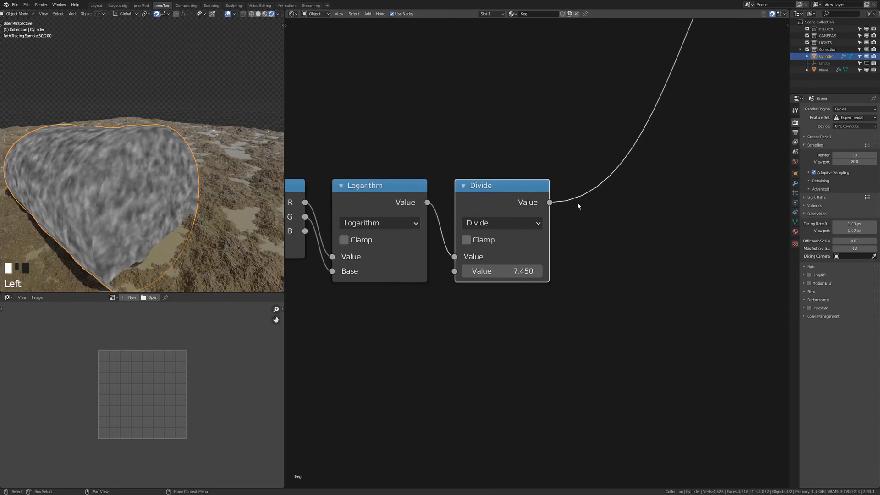
middle_click_drag(577, 202, 480, 210)
left_click(412, 278)
type("5")
key("Return")
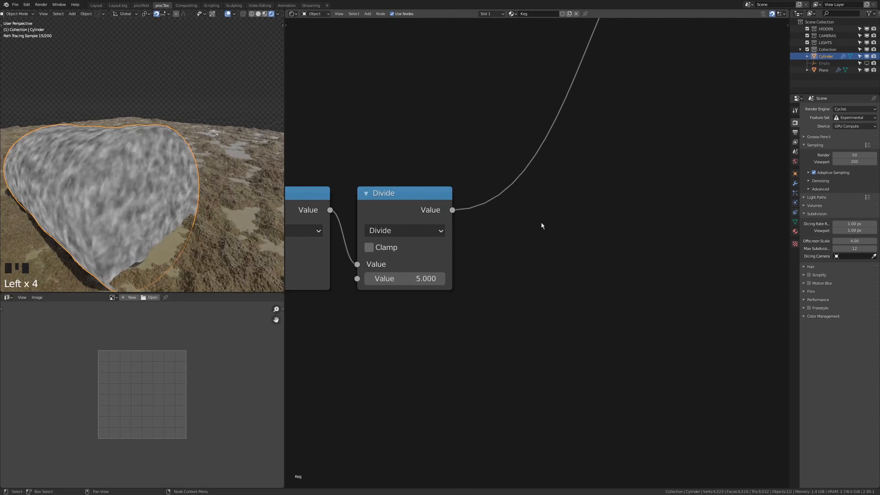
- Add a ColorRamp after the Divide node and move its black stop to position 0.286
key("shift+a")
mouse_move(542, 225)
left_click(573, 238)
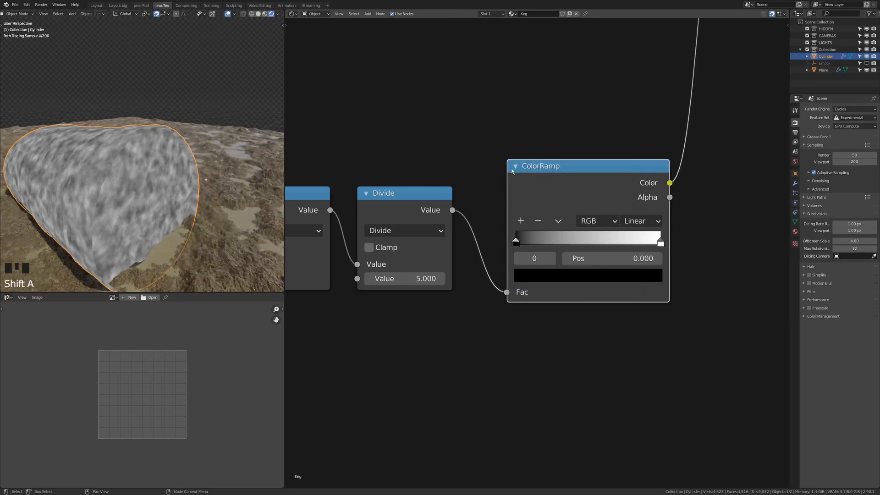
left_click(557, 262)
middle_click_drag(505, 267, 418, 254)
left_click_drag(417, 255, 460, 253)
- Color the ColorRamp's dark stop rust brown with hue 0.078 and build further stops blending to white at about 0.536
left_click(473, 289)
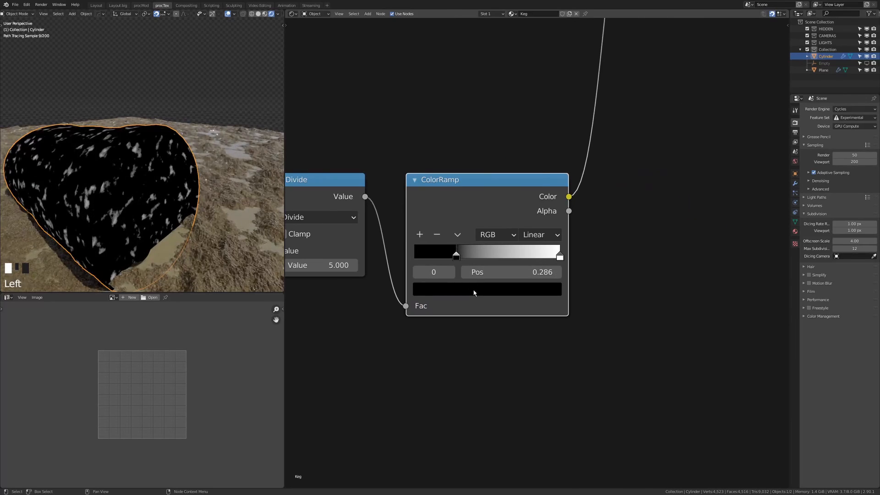
left_click(477, 157)
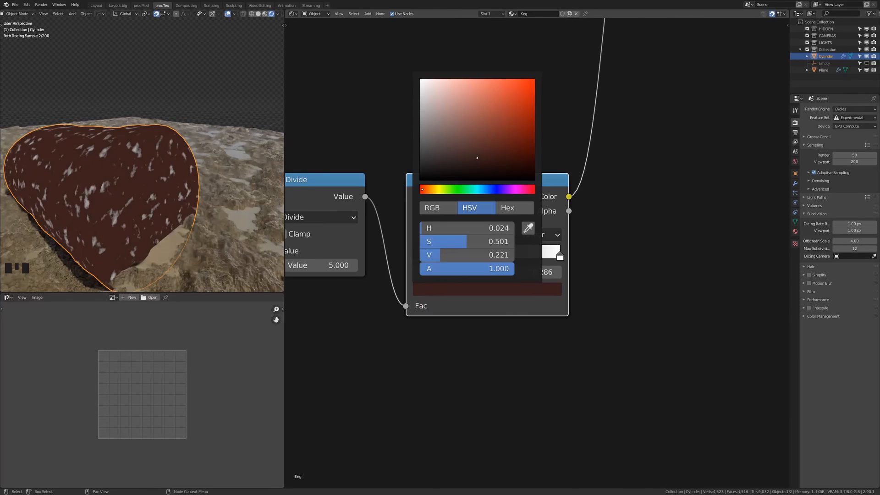
left_click(429, 191)
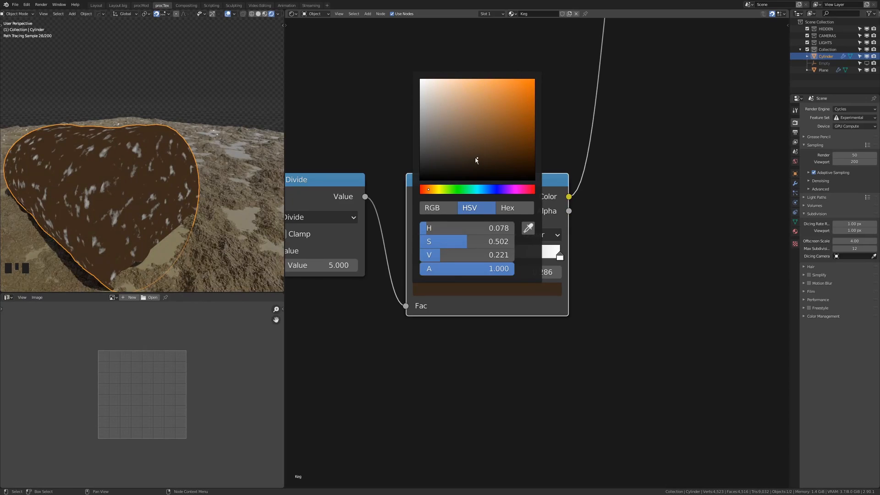
left_click(477, 155)
left_click_drag(560, 255, 487, 256)
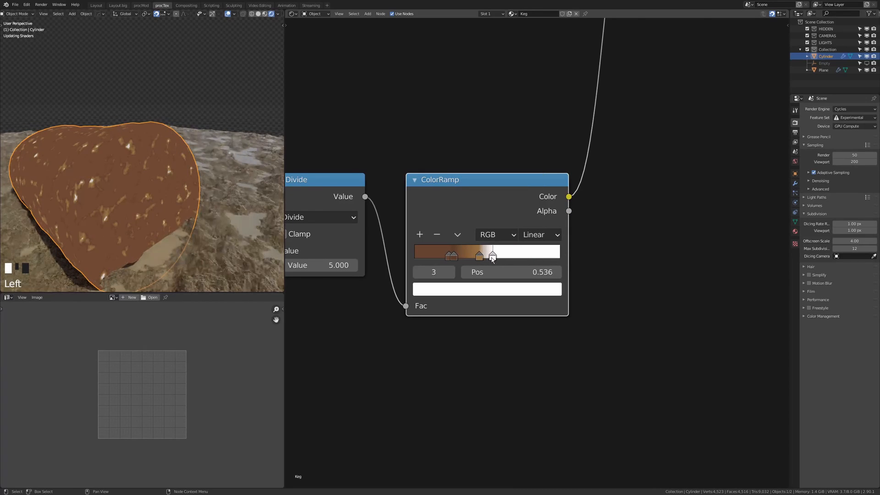
- Lower the Divide node's second Value to 2.52
middle_click_drag(317, 265, 428, 267)
left_click_drag(428, 268, 361, 267, "shift")
scroll(360, 267, "down", 2)
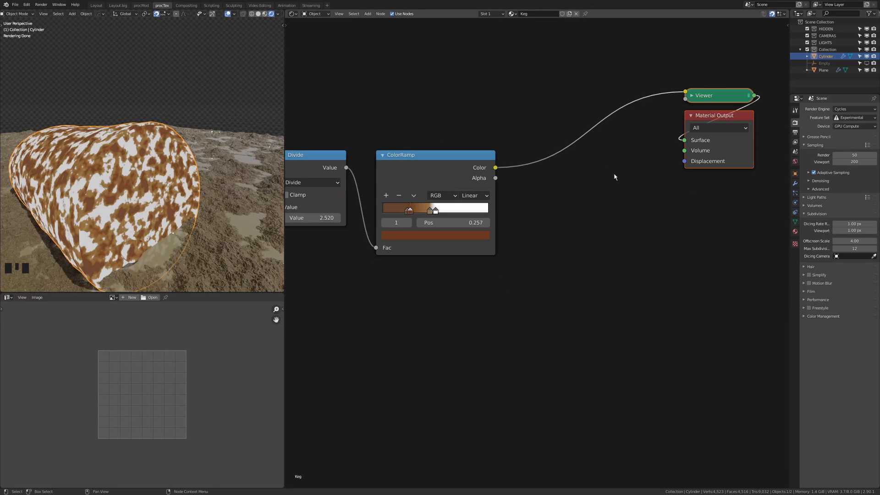
- Add a Principled BSDF between the ColorRamp and the Material Output, with the ramp's Color feeding Base Color
key("shift+a")
mouse_move(603, 170)
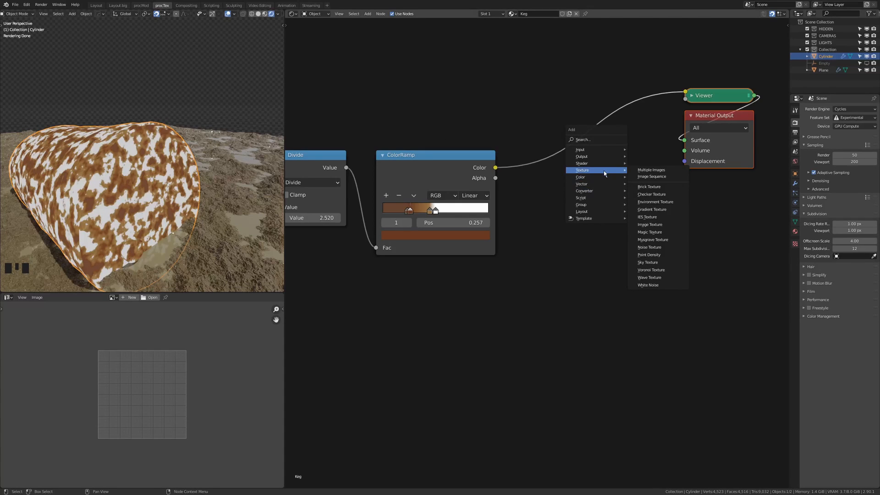
left_click(653, 231)
left_click(557, 100)
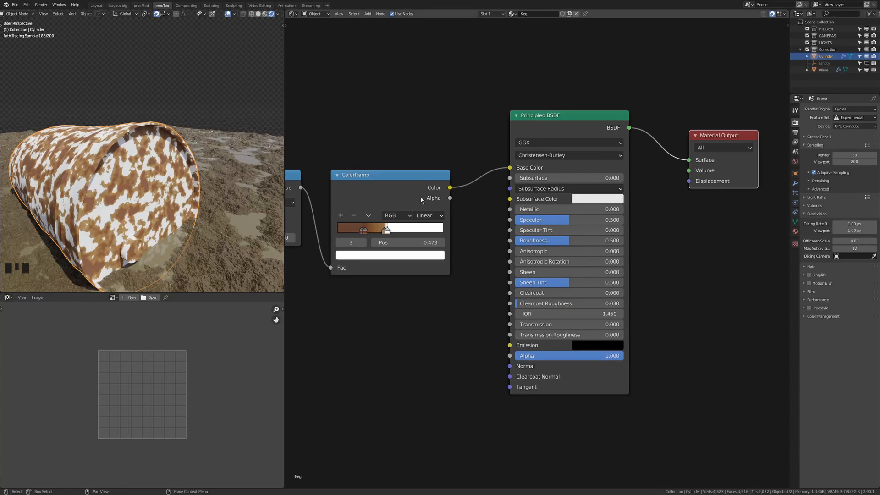
- Duplicate the ColorRamp below the original, reset the copy, and link it from the first ramp's Color into the Principled BSDF's Roughness
left_click(420, 182)
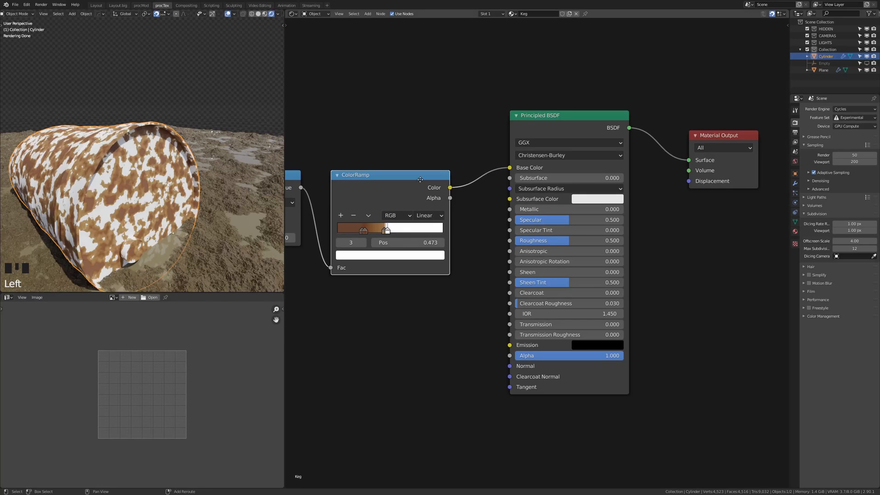
key("shift+d")
left_click(393, 294)
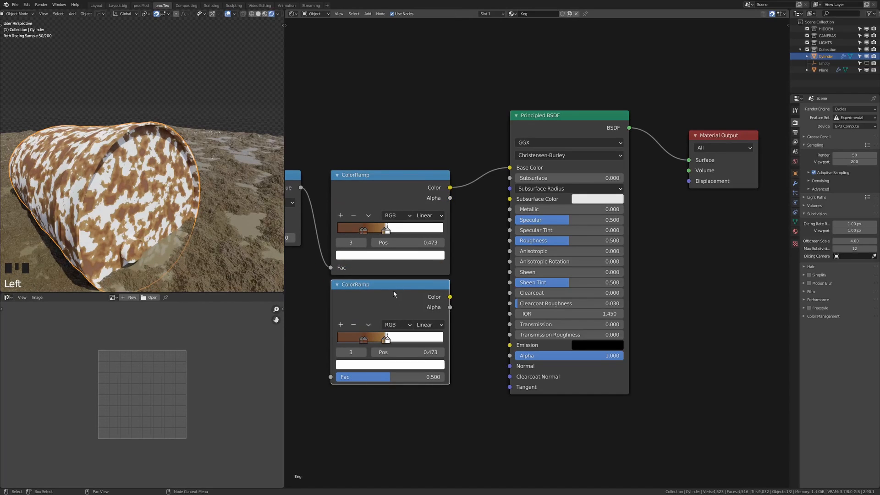
key("BackSpace")
left_click_drag(450, 188, 331, 377)
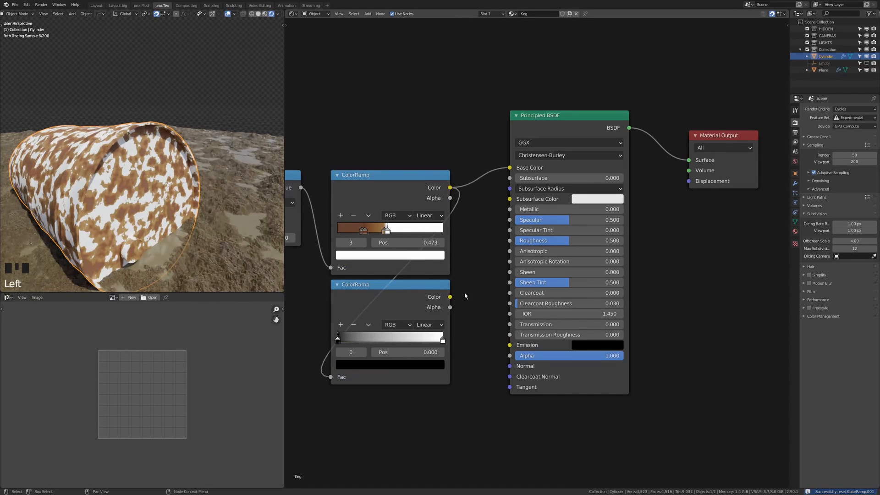
left_click_drag(450, 297, 509, 241)
- Preview the roughness ColorRamp, lighten its first stop to near white, and place its second stop at 0.268 in mid grey
left_click(413, 331, "ctrl+shift")
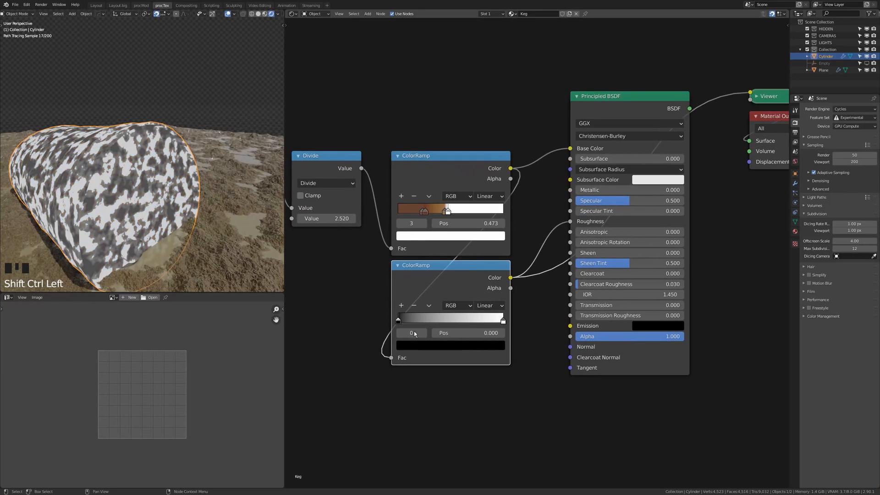
left_click(400, 320)
left_click(425, 347)
scroll(425, 348, "up", 16)
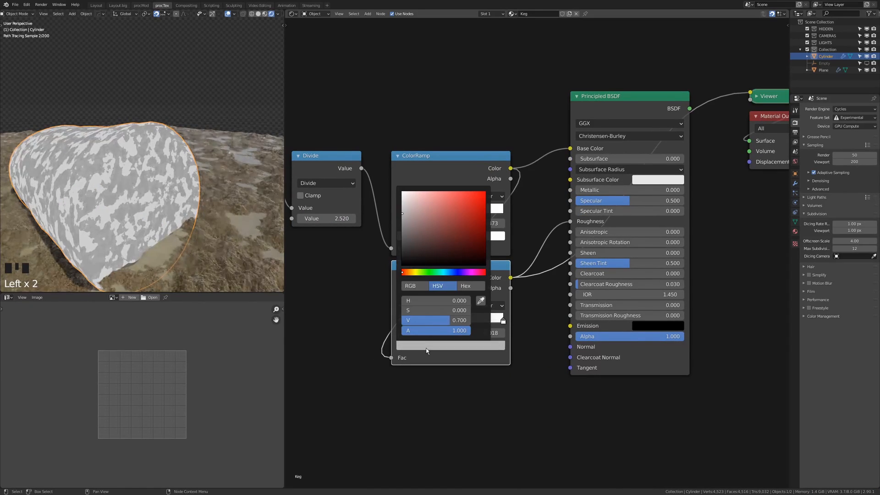
scroll(425, 350, "down", 3)
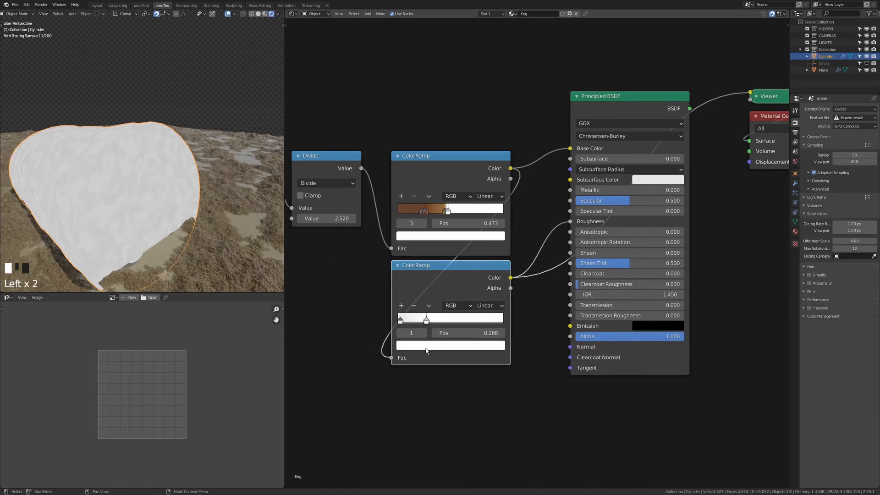
left_click(425, 346)
scroll(425, 350, "down", 4)
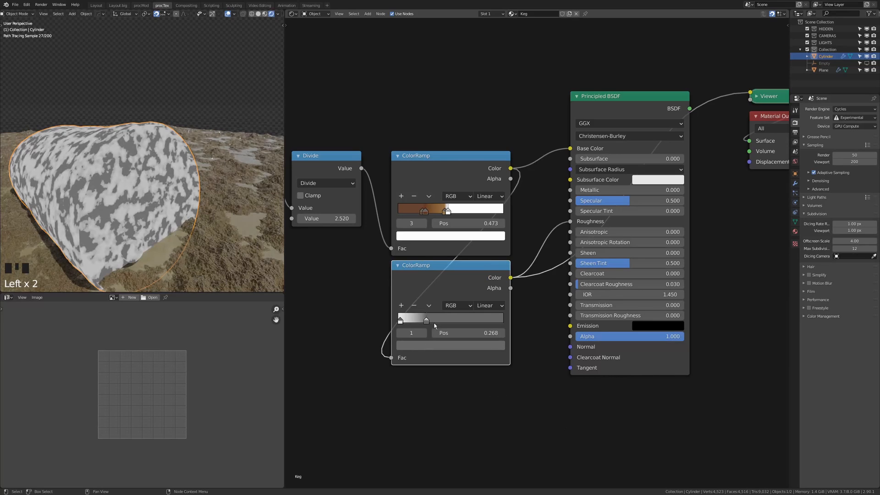
- Add a Bump node with the first ColorRamp's Color as Height and feed its Normal into the Principled BSDF
middle_click_drag(453, 374, 573, 322)
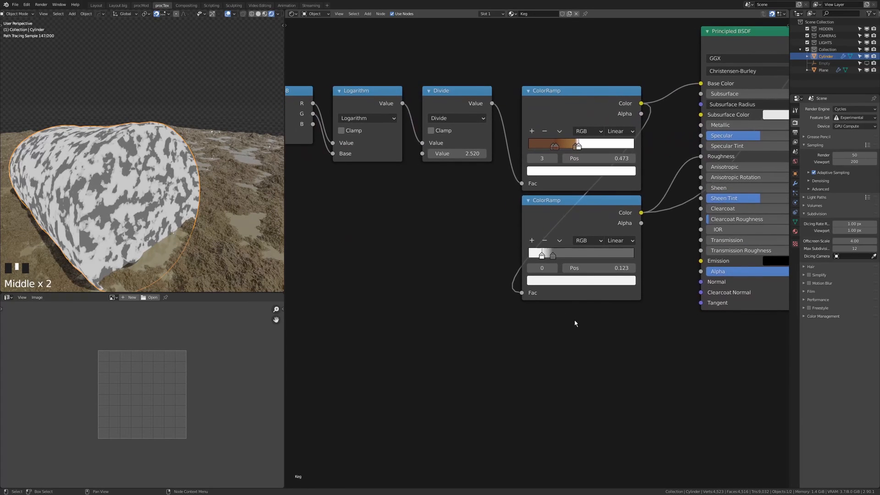
key("shift+a")
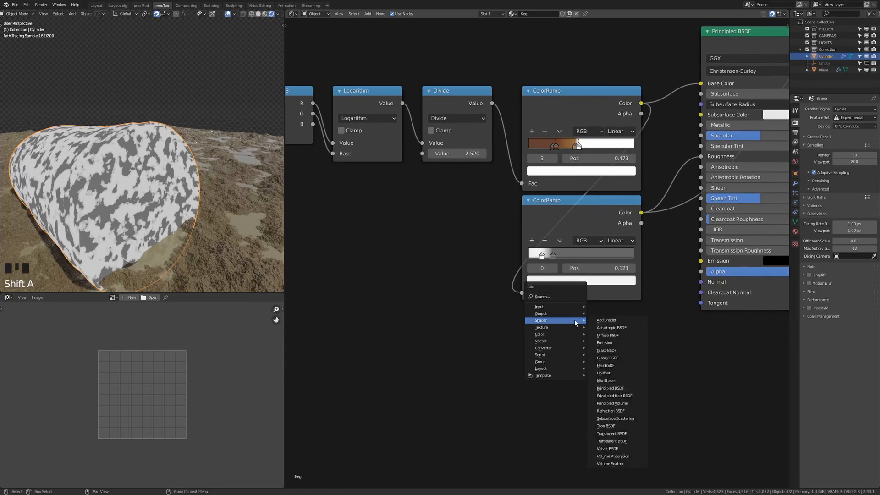
left_click(562, 334)
left_click(617, 321)
left_click(618, 320, "ctrl+shift")
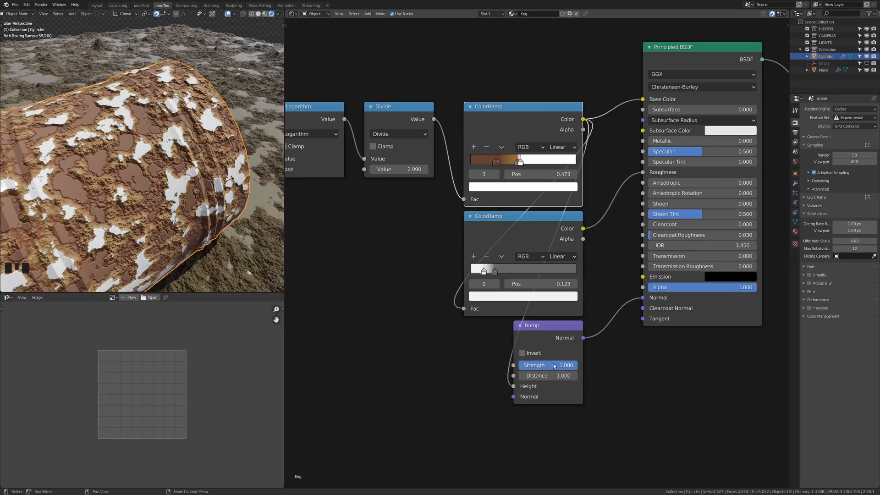
- Fine-tune the rust with the color ramp's white stop at 0.432, Bump Distance 0.1 and the Divide Value at 1.68
left_click_drag(471, 161, 495, 163)
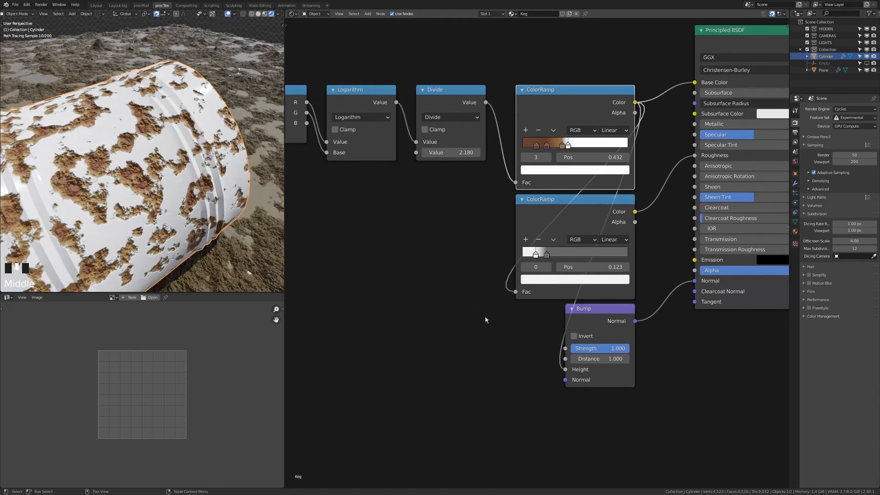
left_click(603, 359)
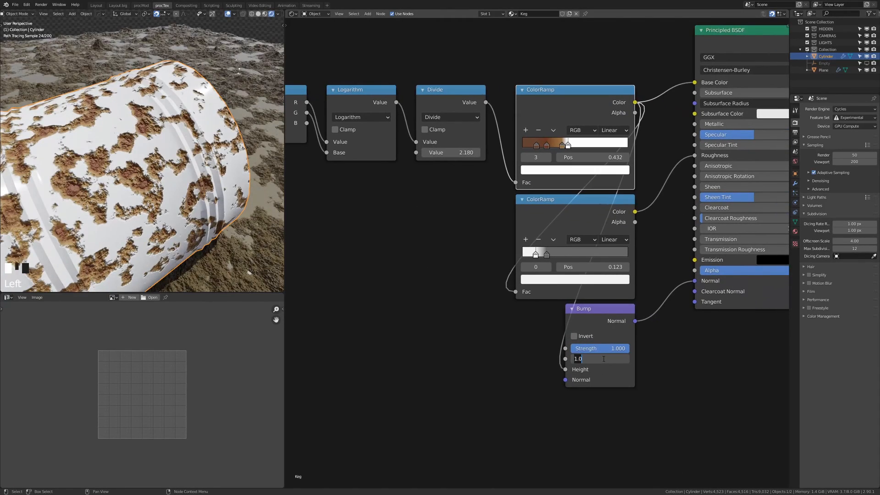
left_click_drag(458, 152, 440, 153, "shift")
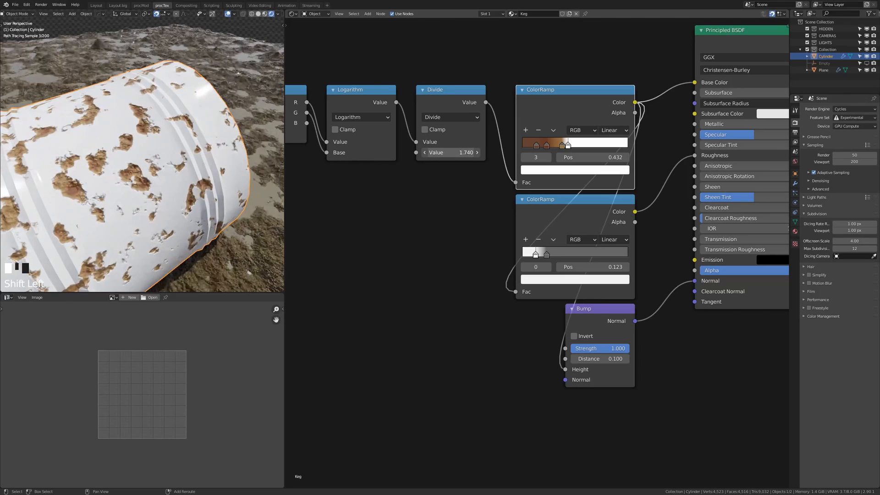
- Group all the rust nodes from Geometry through Principled BSDF into one node group
key("Home")
middle_click_drag(462, 197, 507, 189)
left_click_drag(308, 161, 699, 314)
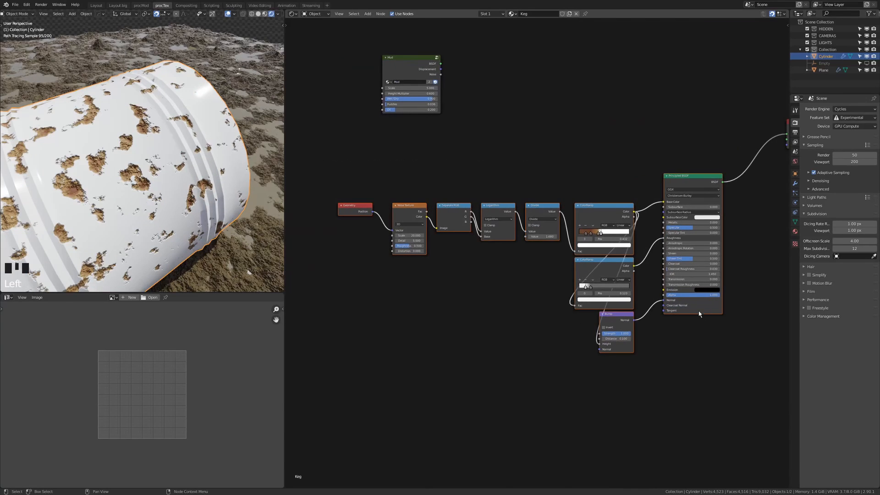
key("ctrl+g")
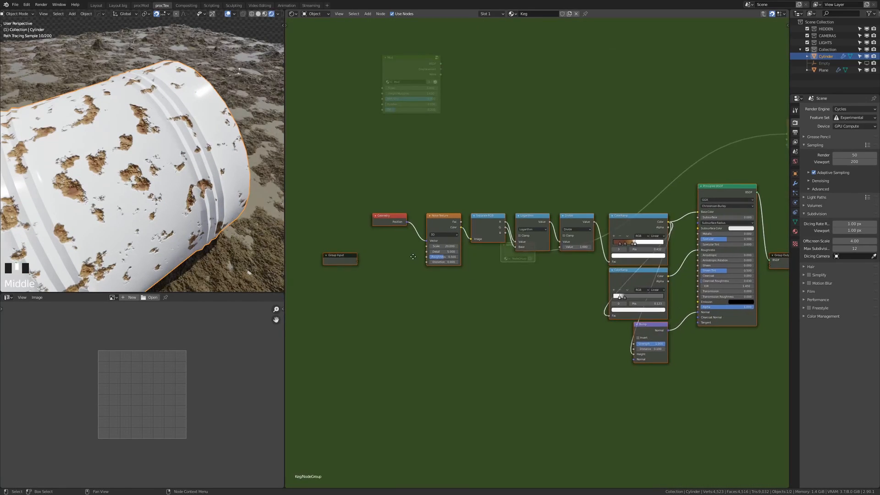
- Expose the Noise Texture's Scale as an input of the new node group
middle_click_drag(419, 262, 593, 307)
scroll(531, 297, "up", 3)
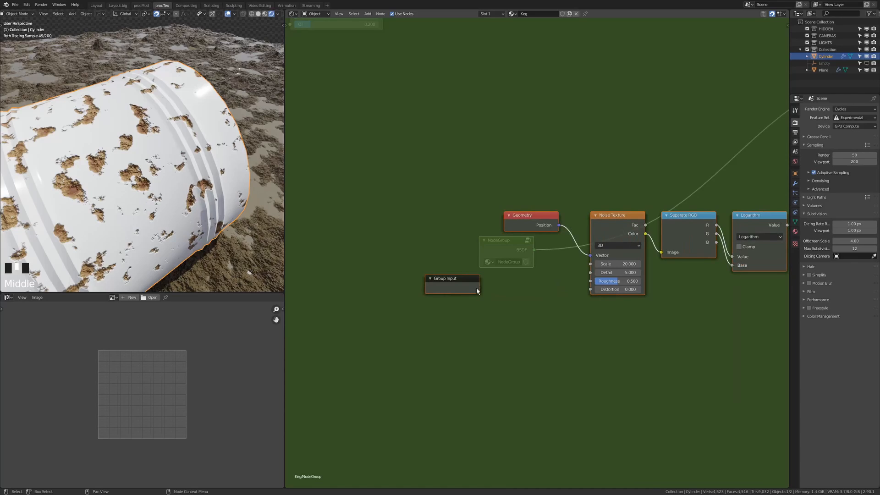
left_click_drag(476, 289, 590, 264)
left_click_drag(442, 278, 406, 250)
- Leave the node group and rename it Rust
key("Tab")
scroll(506, 246, "up", 3)
left_click(491, 267)
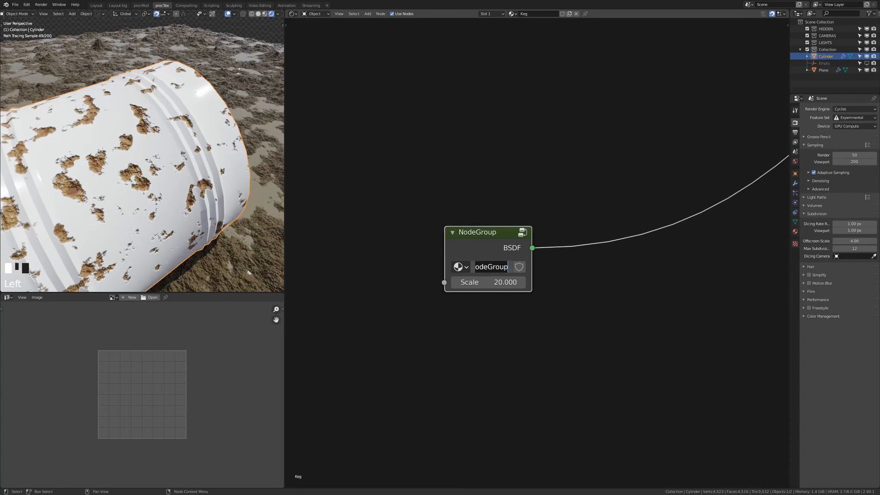
type("Rust")
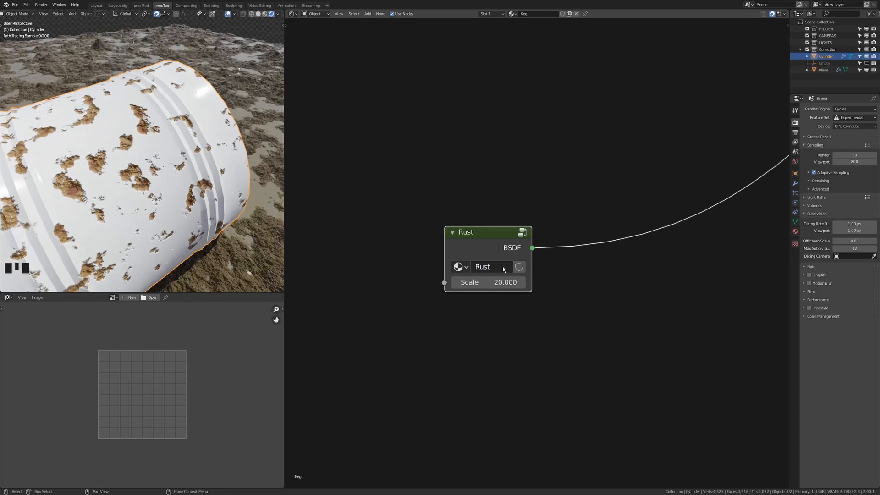
key("Return")
- Expose the Divide node's second Value as a Rust group input named Amount
key("Tab")
left_click_drag(395, 270, 538, 199)
key("n")
double_click(687, 47)
type("A")
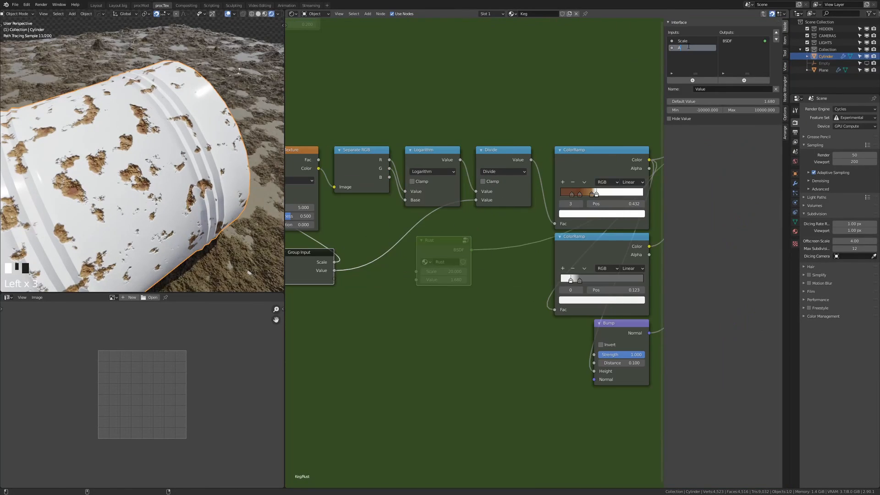
type("mount")
key("Return")
- Expose the first ColorRamp's Color as a Rust group output named Colour
key("Home")
scroll(540, 136, "up", 2)
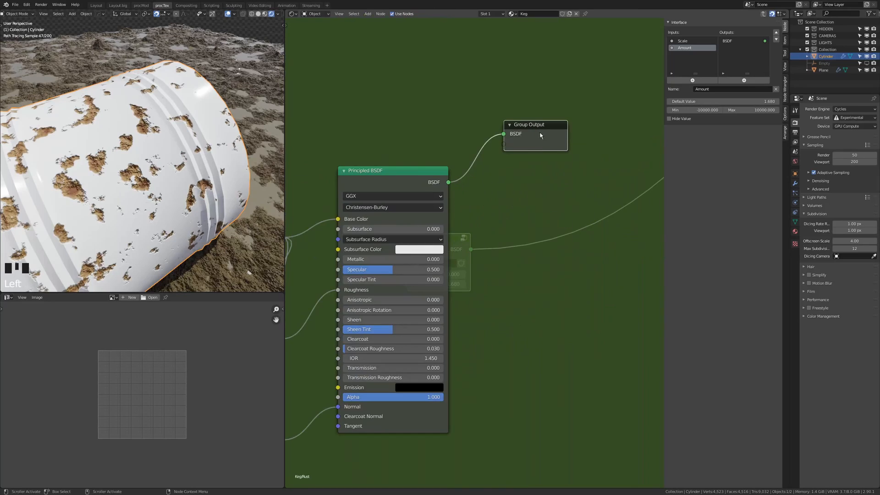
scroll(540, 152, "down", 4)
middle_click_drag(487, 193, 520, 207)
left_click_drag(367, 255, 568, 233)
key("Home")
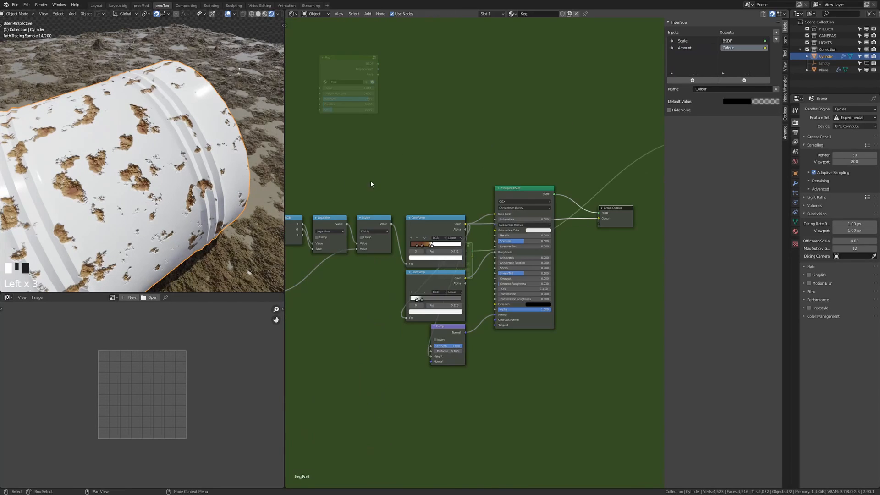
- Expose the Divide node's Value as a group output named Noise, then return to the Keg material and preview Rust on the barrel
left_click(344, 224, "ctrl+shift")
left_click_drag(347, 224, 604, 231)
scroll(361, 227, "up", 3)
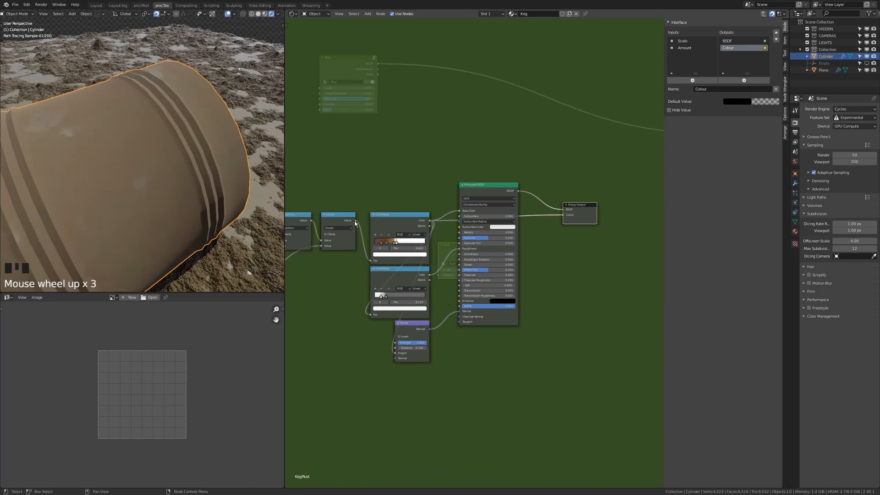
left_click(354, 223)
left_click_drag(311, 222, 562, 225)
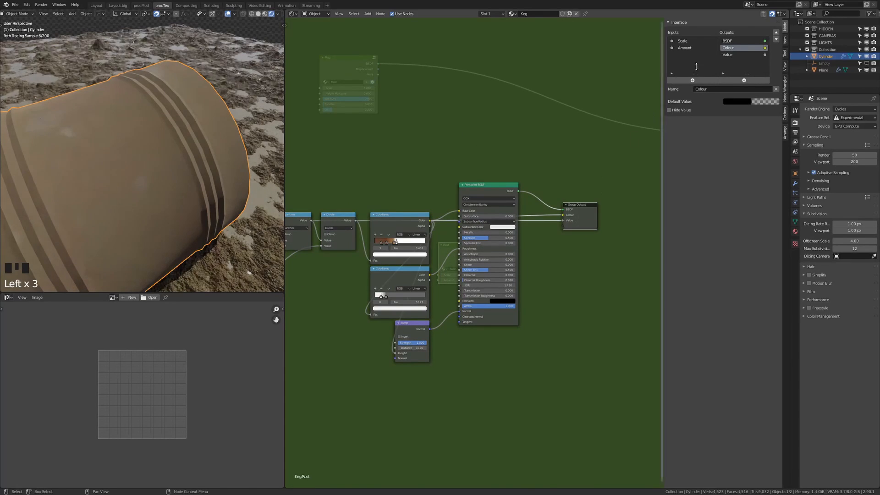
double_click(733, 54)
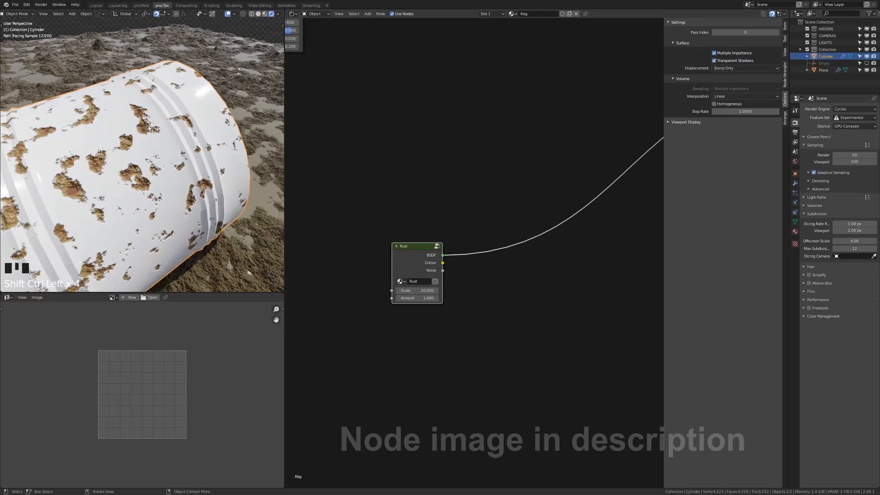
middle_click_drag(147, 131, 137, 151)
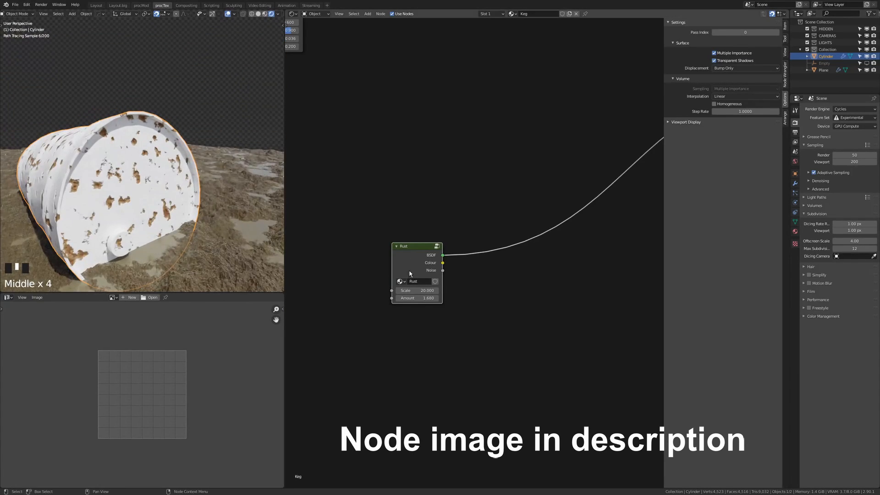
- Set the Rust group's Scale to 7.5 and its Amount to 2.48
left_click_drag(417, 290, 393, 291)
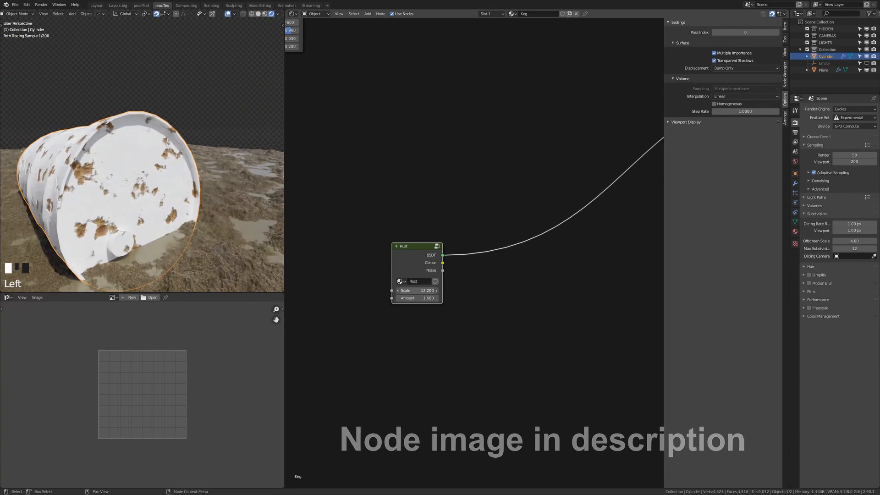
scroll(242, 157, "down", 2)
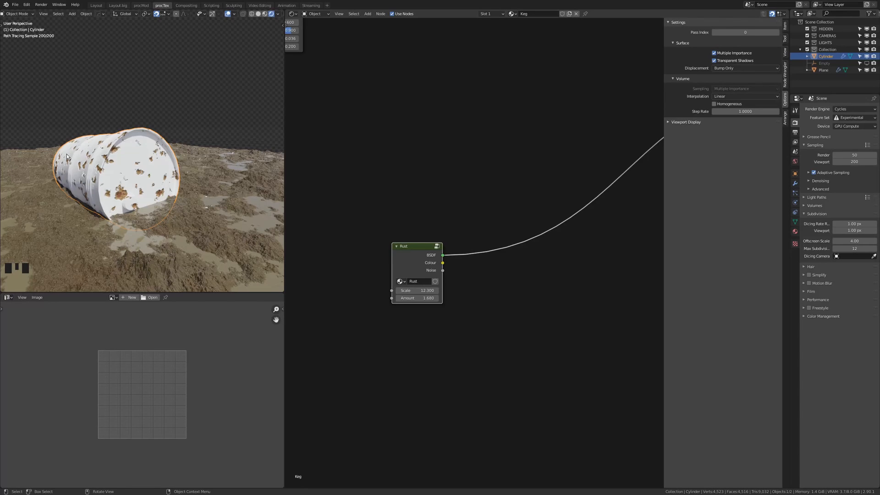
scroll(395, 298, "up", 5)
left_click_drag(390, 309, 369, 308)
left_click(403, 319)
left_click(417, 319)
left_click(417, 319)
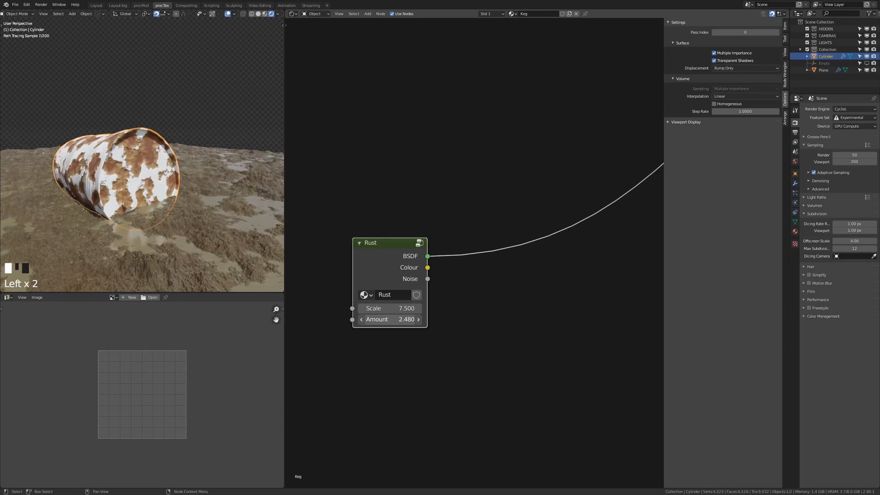
middle_click_drag(183, 147, 36, 142)
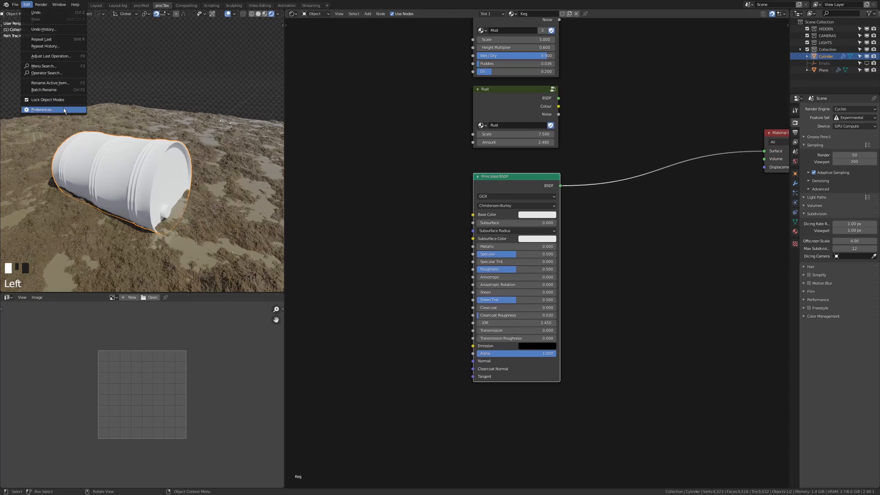
- Switch the Cycles render device to CUDA in the system preferences and close the preferences
left_click(63, 108)
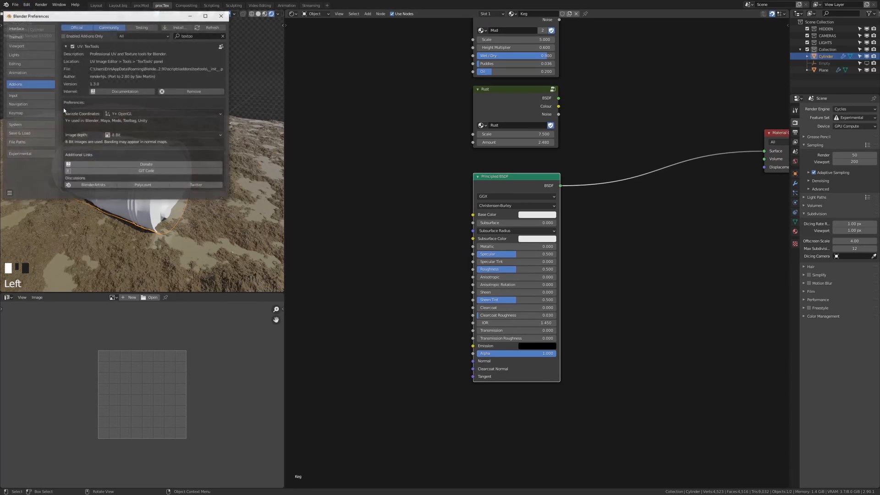
left_click(132, 37)
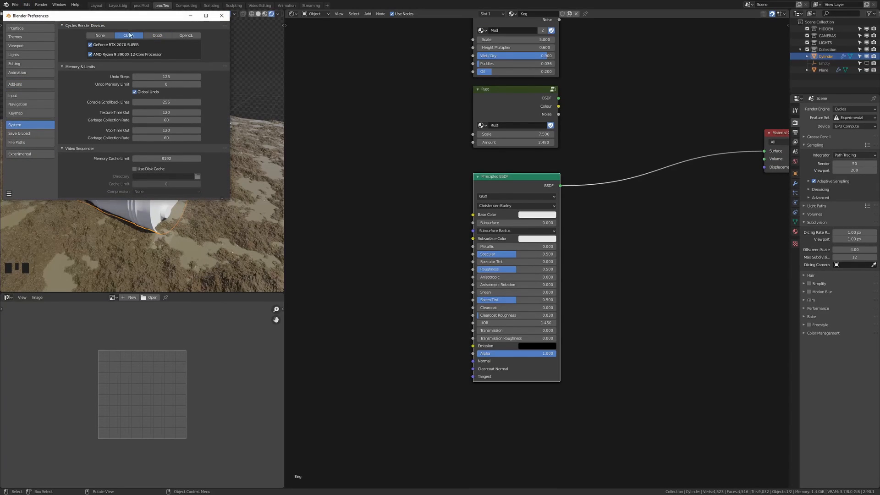
left_click(222, 15)
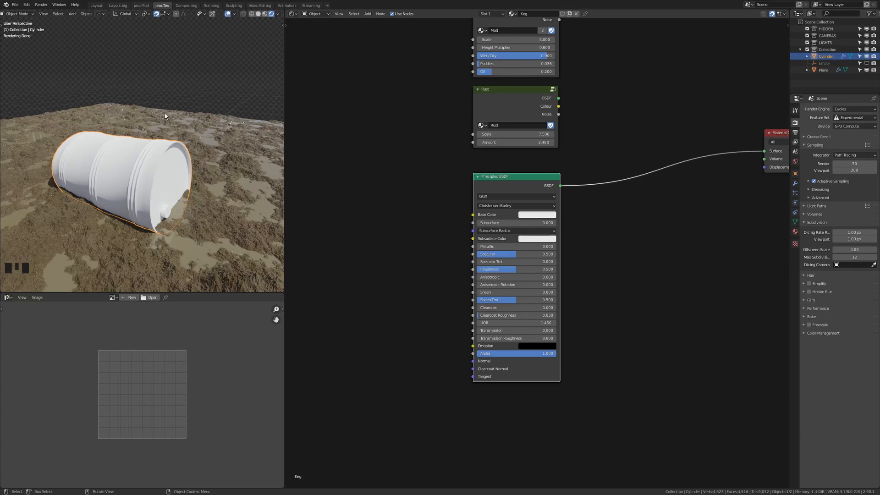
- Add a Bevel node in an empty area of the Keg material, preview its Normal on the barrel and set its Radius to 0
middle_click_drag(297, 238, 525, 193)
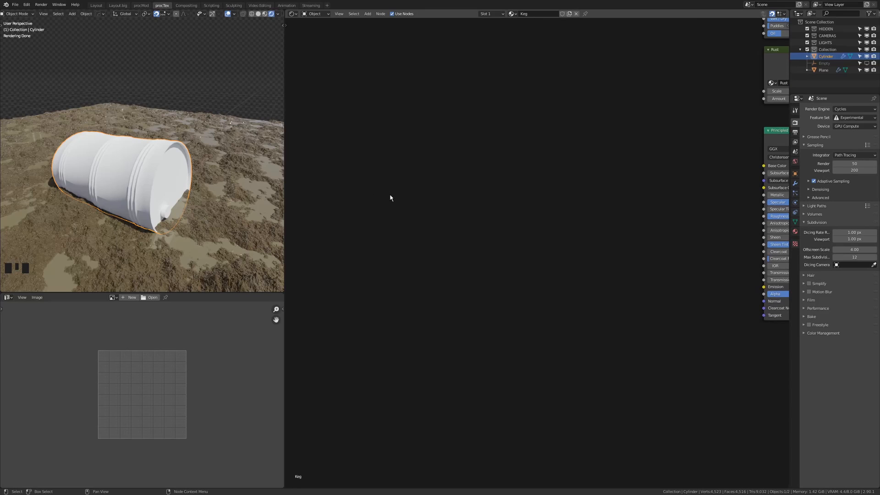
key("shift+a")
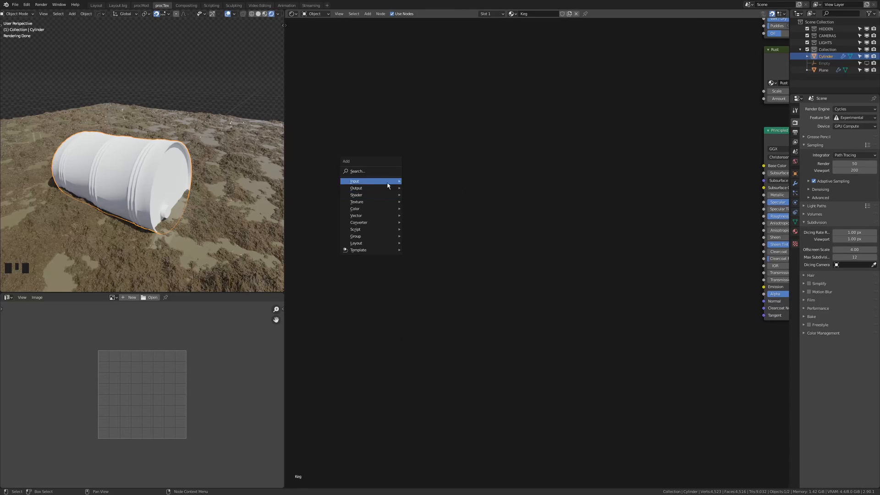
mouse_move(379, 185)
left_click(416, 206)
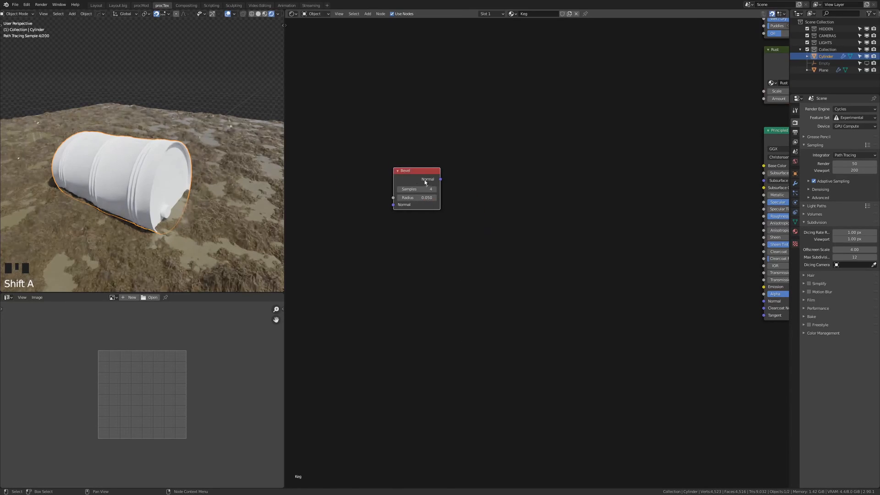
left_click(451, 216)
left_click(451, 216, "ctrl+shift")
scroll(142, 183, "up", 2)
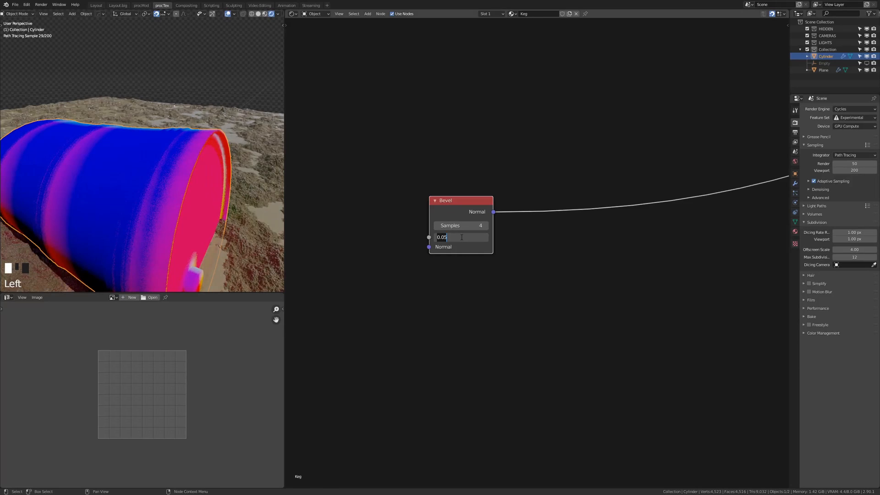
key("BackSpace")
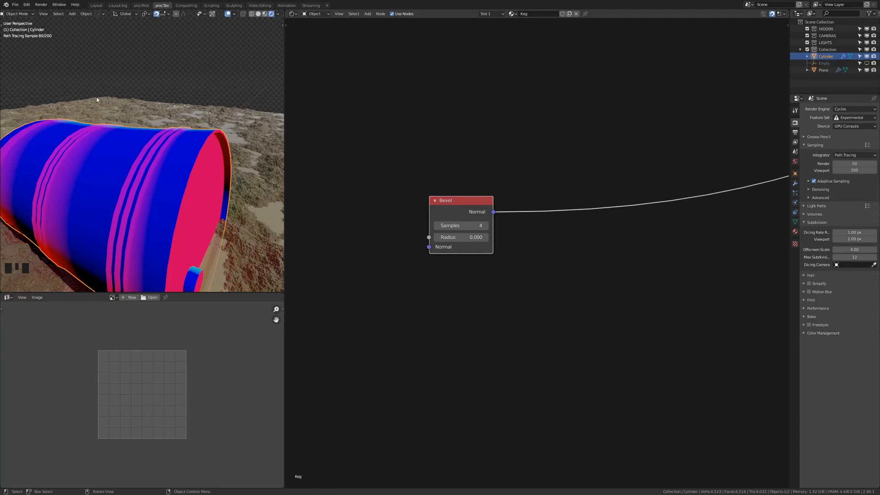
- Add a Geometry node reduced to its Normal output, place it beside the Bevel node and preview it on the barrel
key("shift+a")
left_click(353, 214)
left_click(353, 213, "ctrl+shift")
key("ctrl+h")
left_click_drag(353, 214, 359, 266)
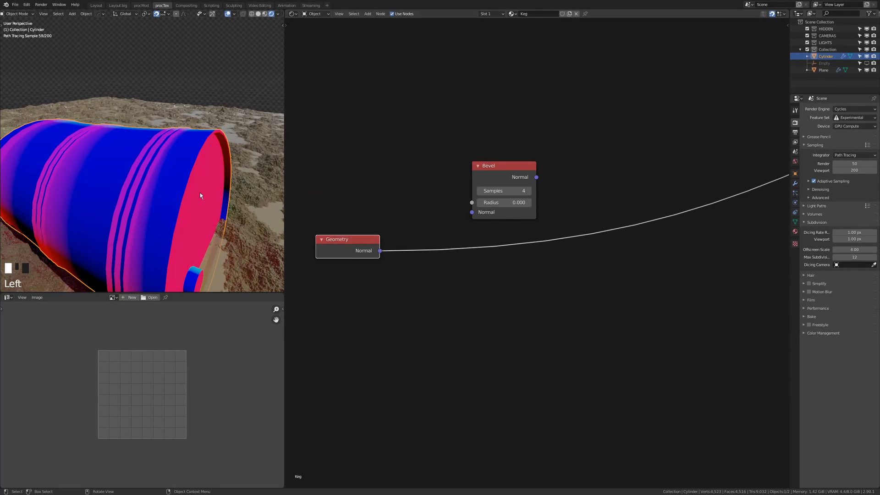
- Preview the Bevel node on the barrel again and set its Radius to 0.05
left_click(512, 183, "ctrl+shift")
left_click(509, 203)
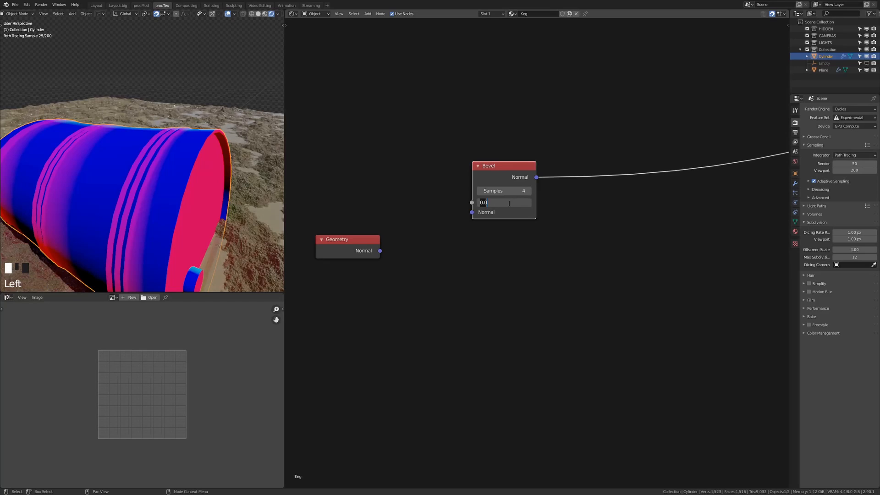
type(".05")
key("Return")
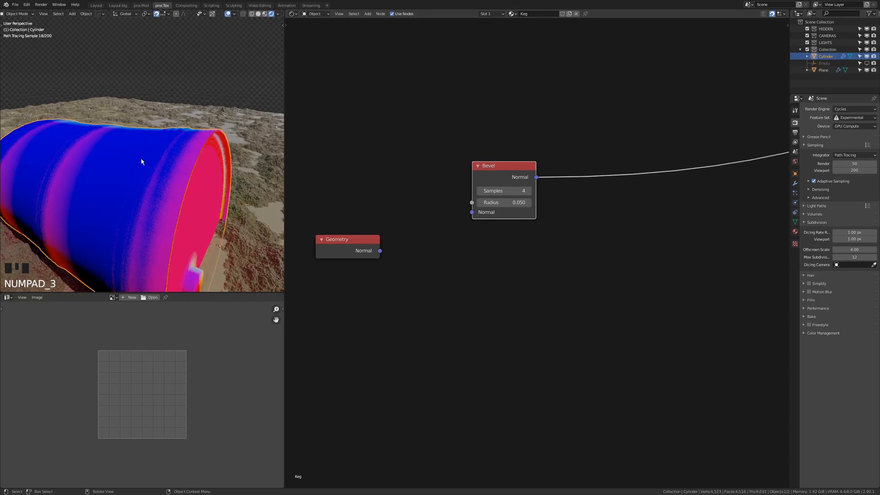
- Move the Principled BSDF away from the Mud and Rust groups to sit beside the Bevel node
scroll(527, 238, "down", 4)
middle_click_drag(687, 224, 517, 261)
left_click(637, 168)
left_click_drag(636, 169, 417, 132)
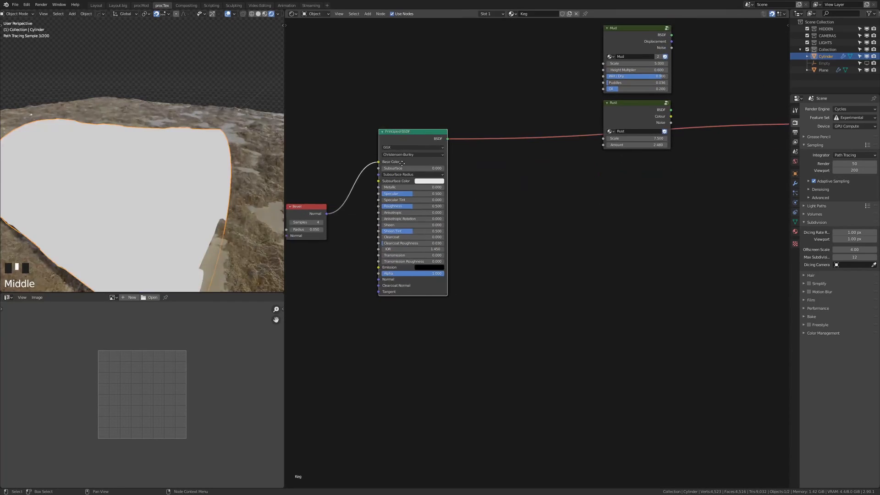
- Connect the Bevel's Normal output to the Principled BSDF's Normal input and preview the shader on the barrel
middle_click_drag(330, 165, 513, 174)
scroll(515, 174, "up", 4)
left_click_drag(512, 147, 512, 307)
left_click(569, 249, "ctrl+shift")
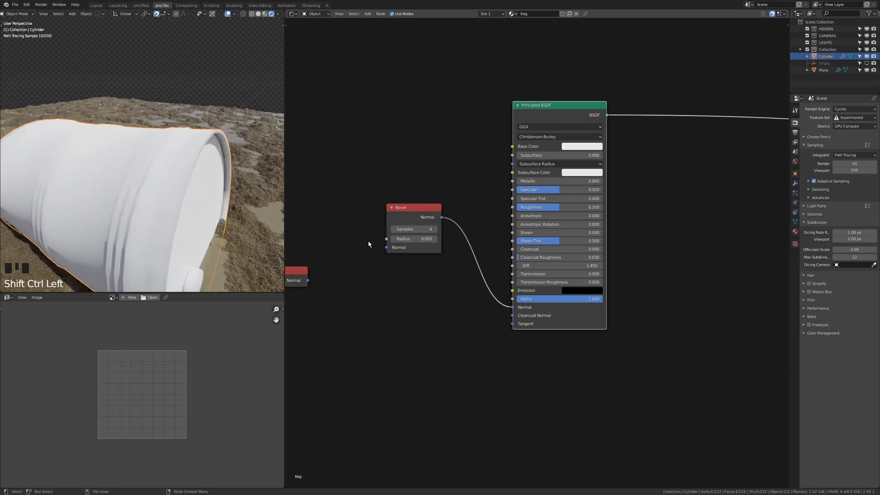
middle_click_drag(397, 224, 445, 216)
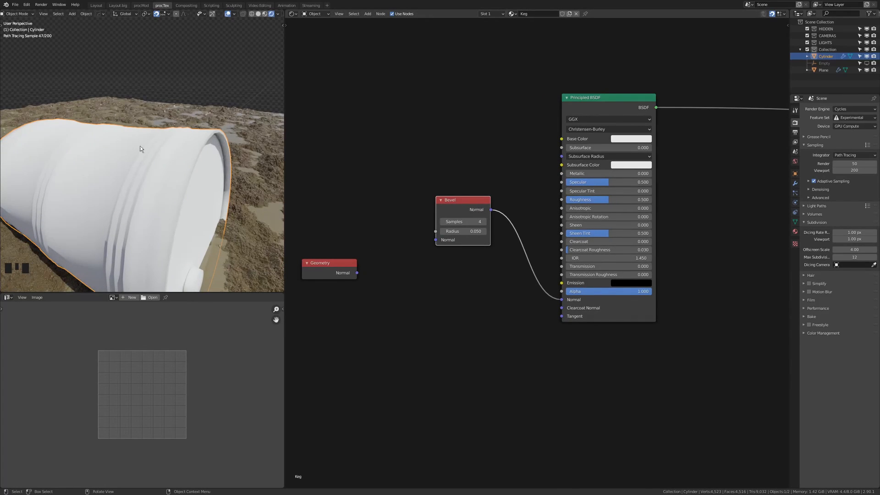
- Connect the Geometry node's Normal to the Bevel's Normal input and shift both nodes further from the Principled BSDF
middle_click_drag(447, 197, 557, 204)
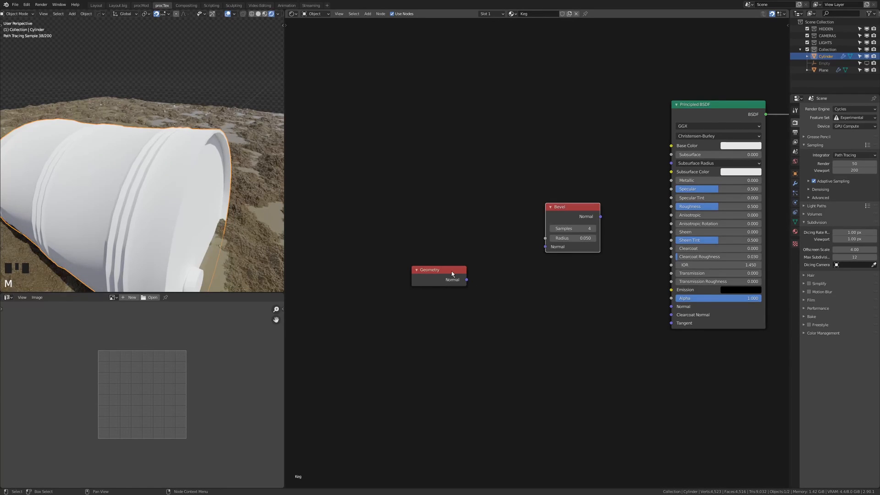
left_click_drag(451, 274, 405, 218)
left_click_drag(568, 217, 489, 155)
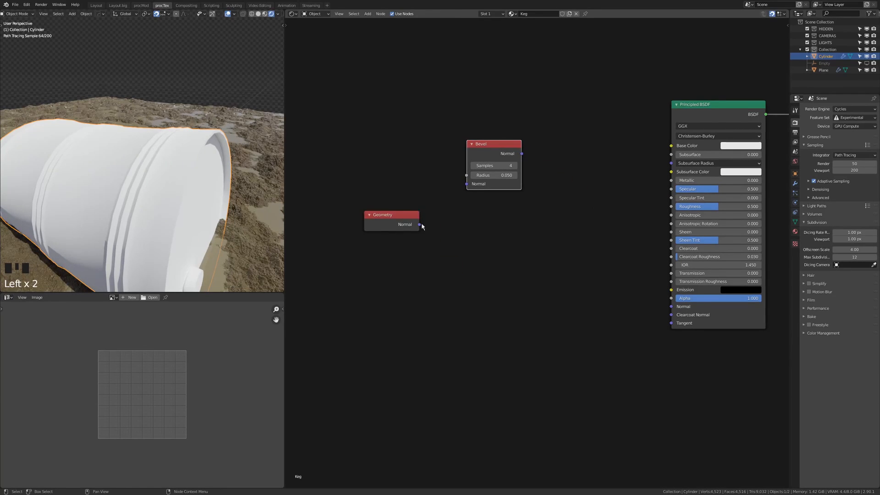
left_click_drag(421, 225, 468, 188)
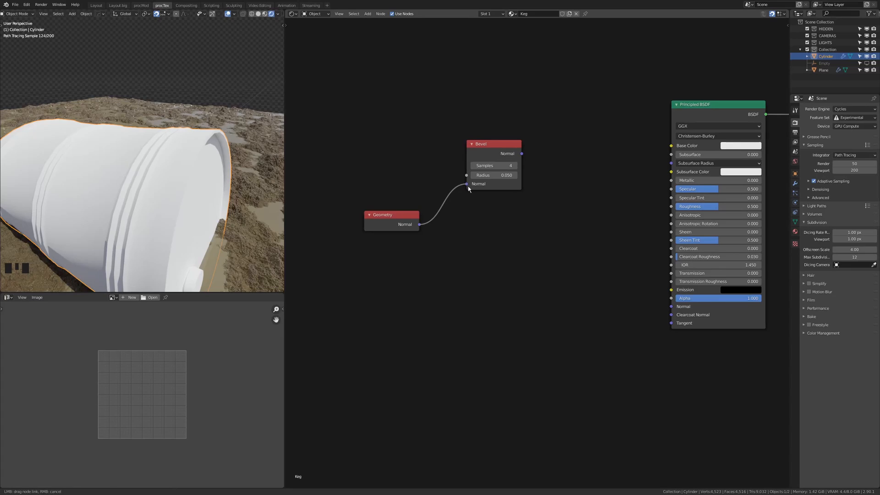
left_click_drag(394, 214, 354, 206)
left_click_drag(494, 143, 454, 128)
- Add a Vector Math node set to Cross Product and connect the Bevel's Normal to its first Vector input
key("shift+a")
mouse_move(458, 238)
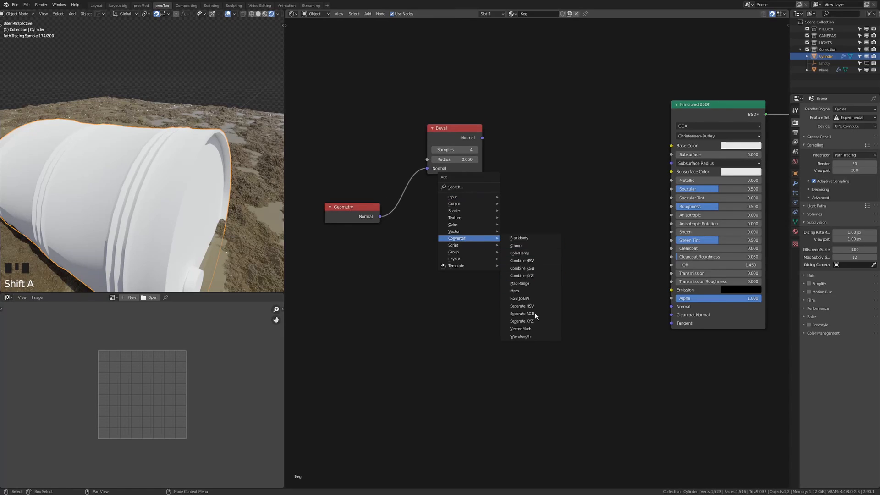
left_click(520, 329)
left_click(540, 197)
scroll(558, 258, "up", 7)
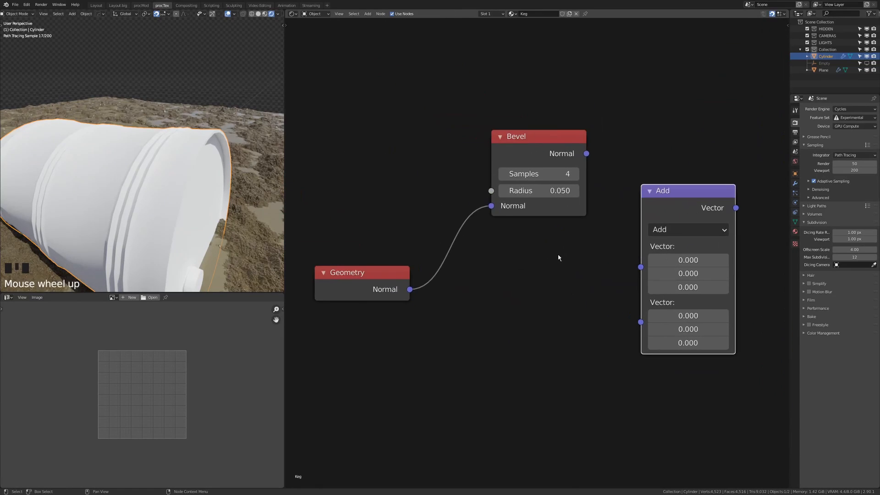
left_click_drag(588, 130, 647, 230)
left_click(696, 211)
left_click(595, 302)
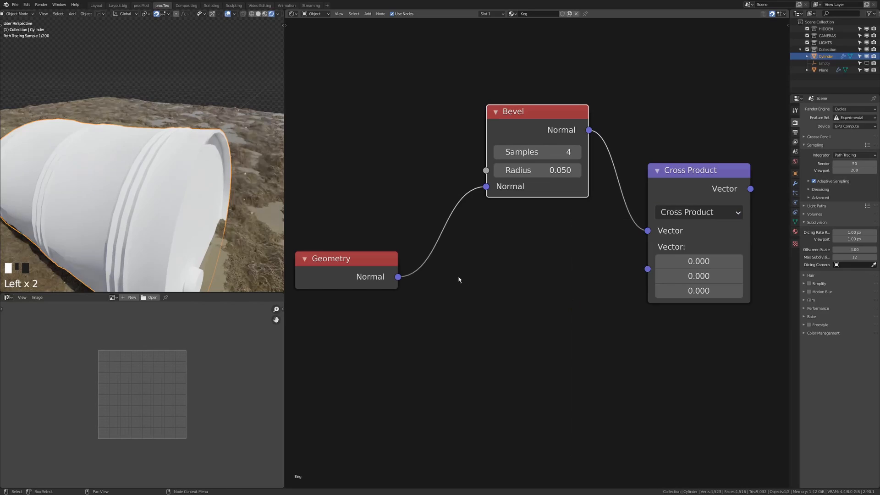
- Connect the Geometry node's Normal to the Cross Product's second Vector, tidy the nodes and preview the result on the barrel
left_click_drag(398, 277, 647, 247)
left_click_drag(536, 112, 477, 141)
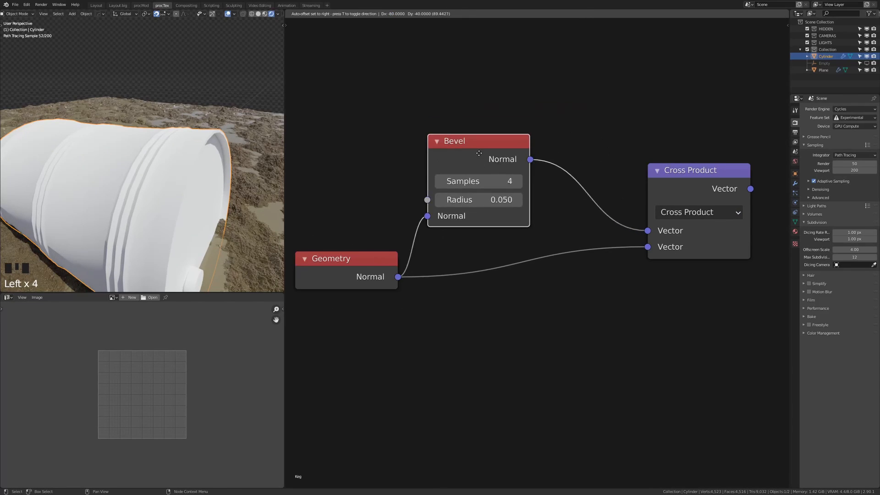
left_click_drag(727, 180, 654, 209)
left_click(654, 210, "ctrl+shift")
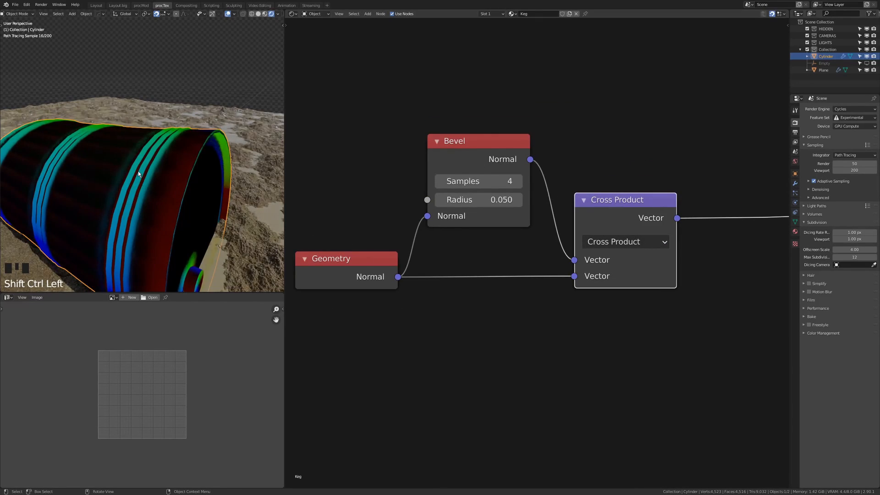
scroll(138, 172, "down", 2)
middle_click_drag(139, 170, 199, 207)
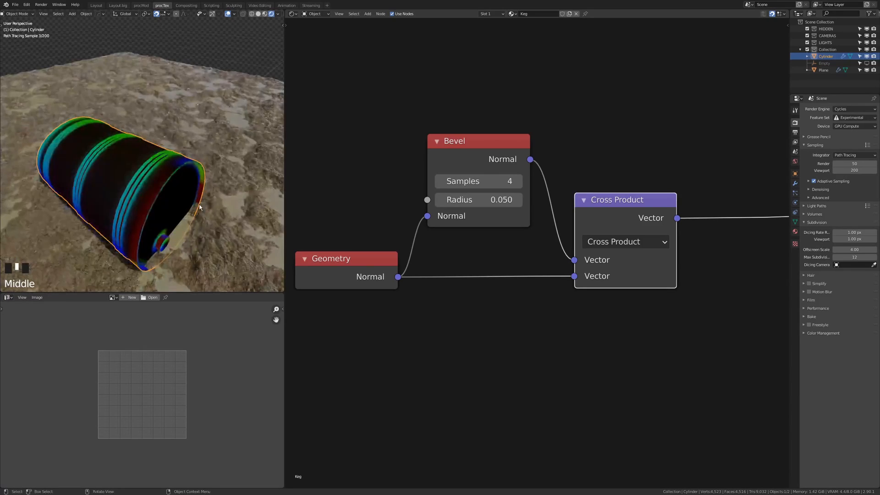
- Insert a Vector Math node set to Length after the Cross Product node
scroll(570, 249, "down", 1)
key("shift+a")
mouse_move(589, 237)
left_click(650, 331)
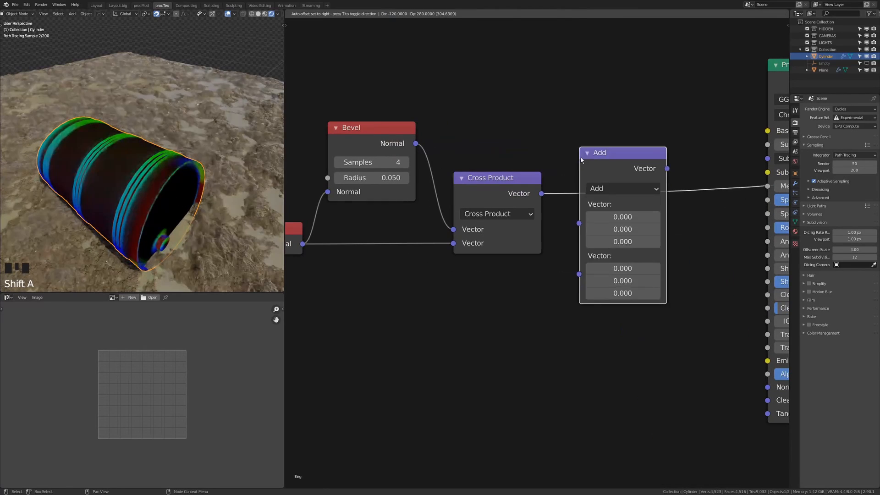
left_click(593, 160)
left_click(634, 188)
left_click(618, 341)
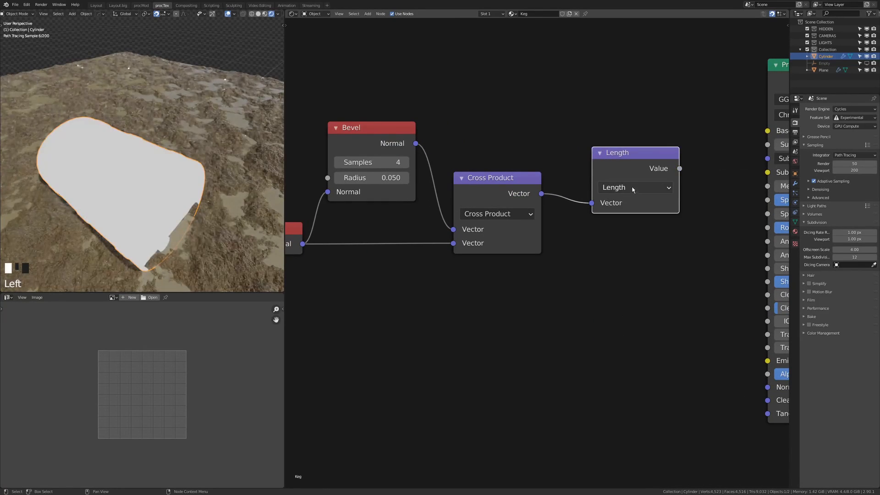
- Set the Bevel node's Samples to 16 and its Radius to 0.03
left_click_drag(372, 162, 399, 162)
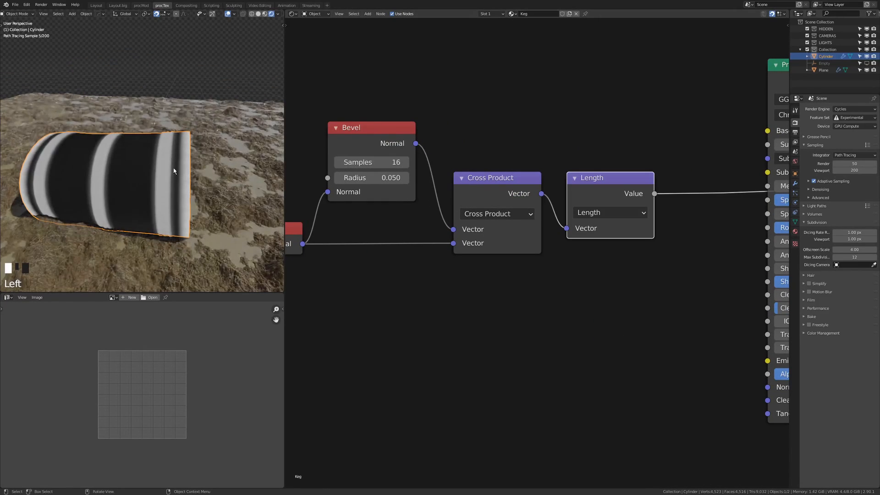
middle_click_drag(173, 168, 92, 165)
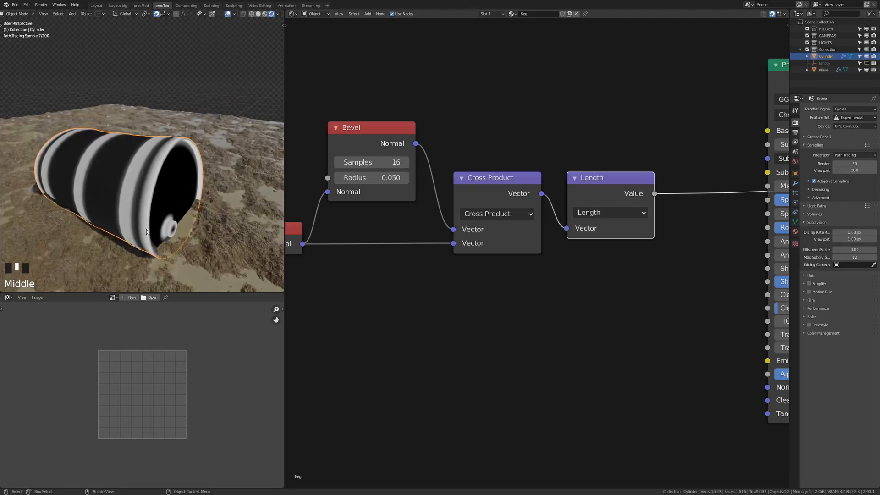
left_click(363, 178)
type(".003")
key("BackSpace")
key("BackSpace")
type("3")
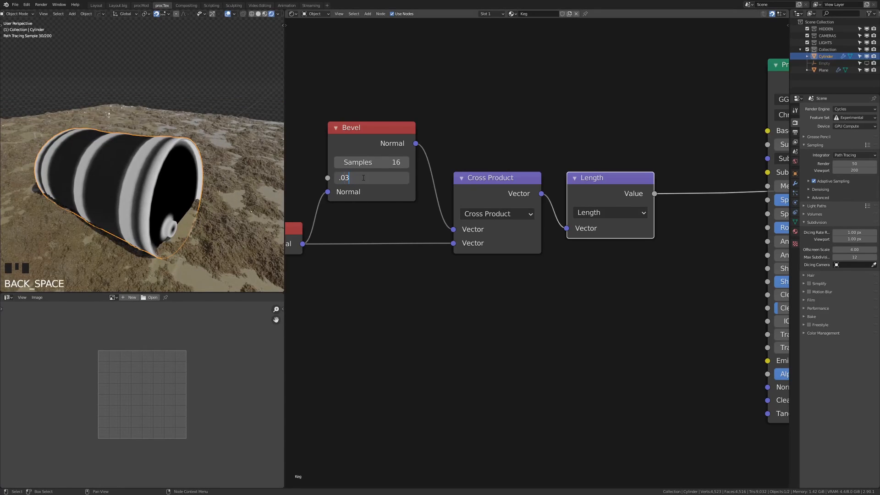
- Examine the Bevel edge mask on the barrel up close, keeping the Bevel Radius at 0.03
scroll(90, 221, "up", 2)
scroll(89, 220, "up", 1)
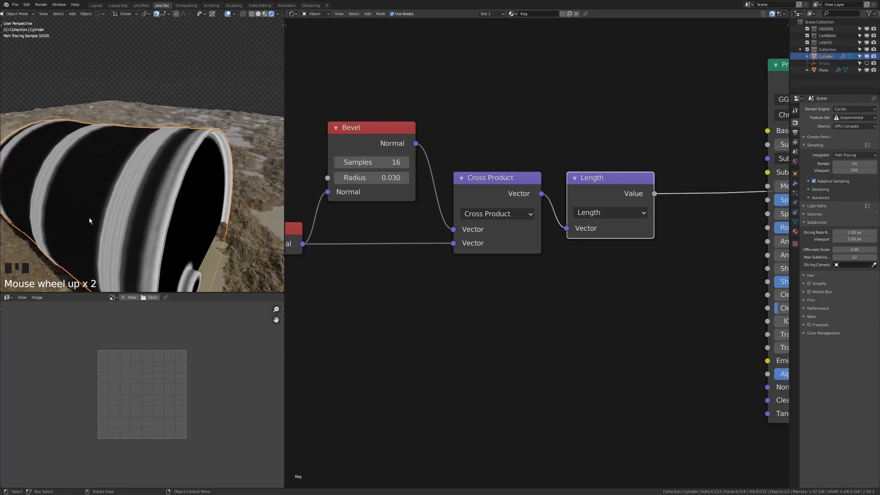
scroll(90, 221, "down", 1)
middle_click_drag(90, 220, 193, 121)
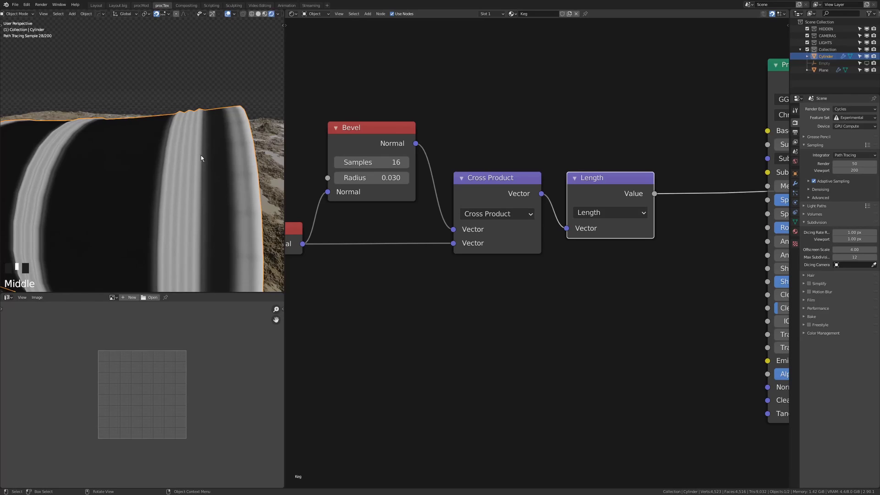
left_click(377, 174)
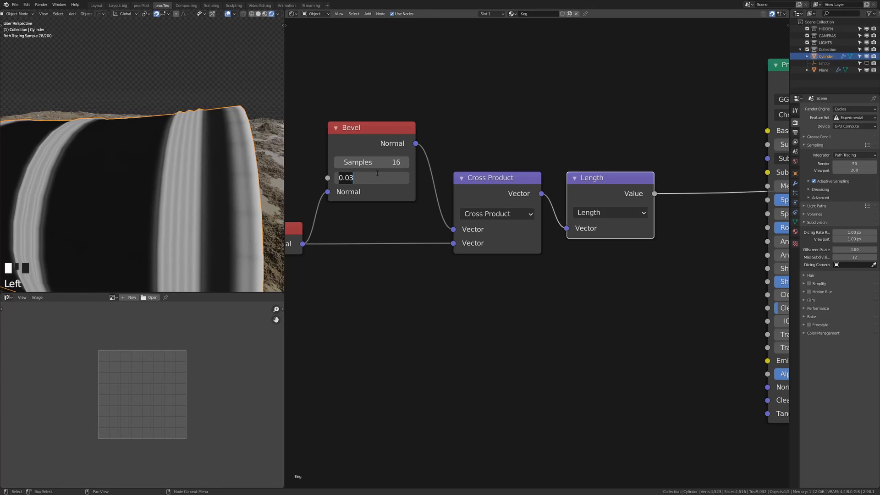
key("Return")
scroll(376, 236, "down", 3)
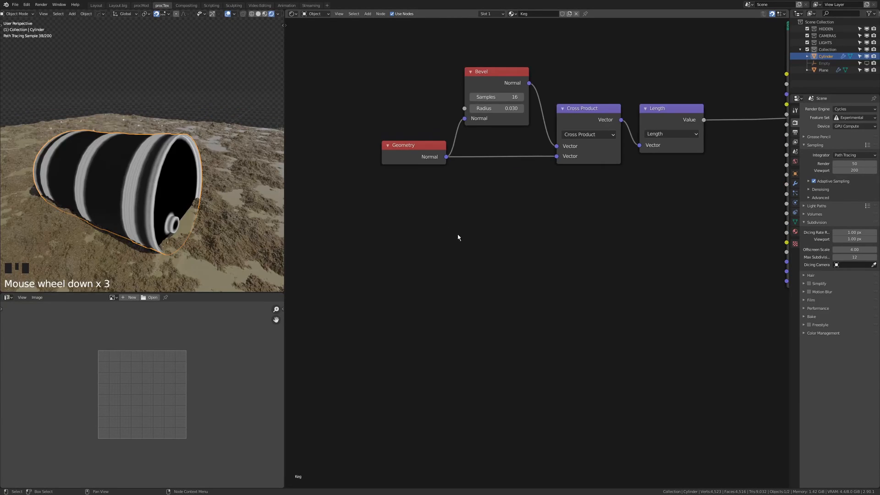
- Reveal all outputs of the Geometry node and preview its Pointiness on the barrel
key("shift+a")
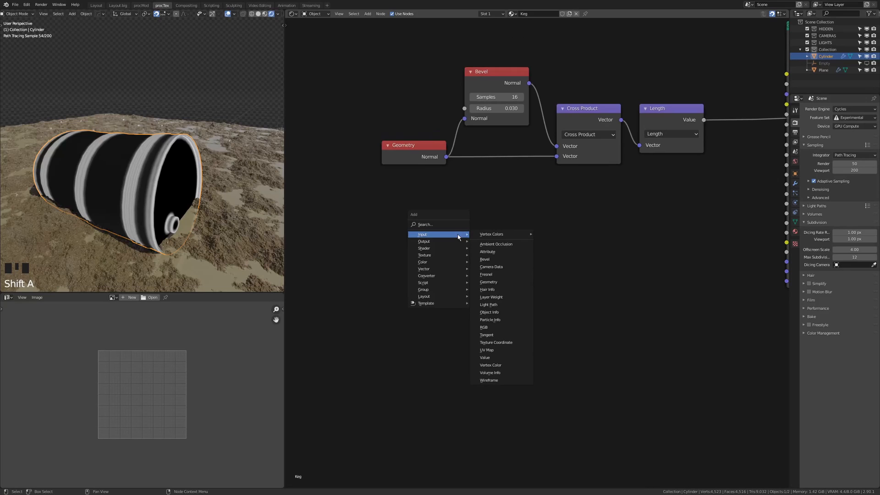
left_click(425, 160, "ctrl+shift")
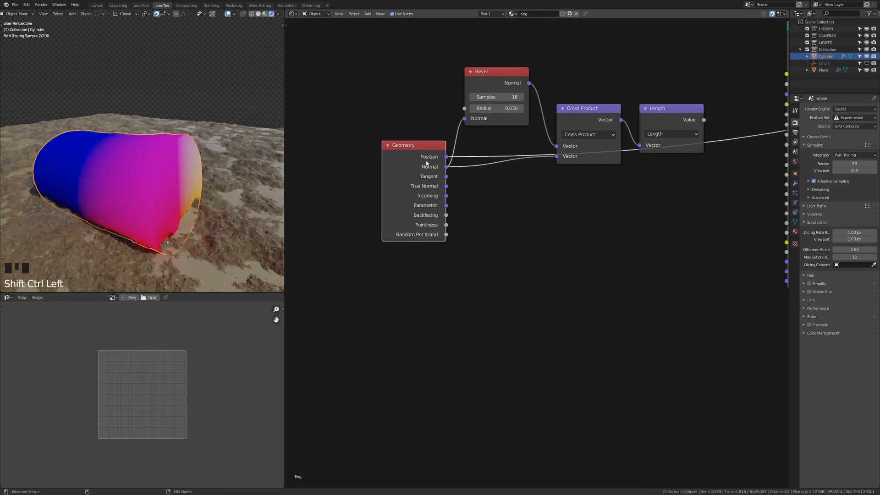
left_click(426, 162, "ctrl+shift")
left_click(426, 162, "ctrl+shift")
- Insert a ColorRamp after the Geometry node's Pointiness and tighten its gradient around the middle, with the white stop at 0.577
key("shift+a")
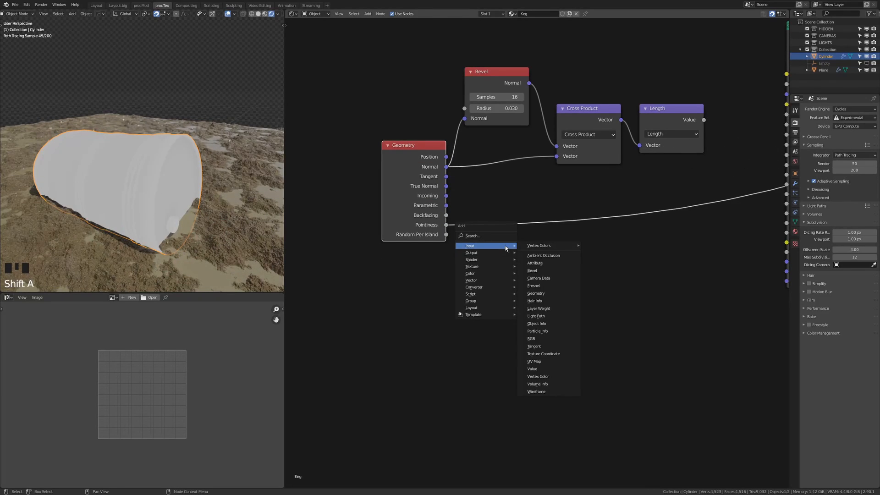
mouse_move(474, 286)
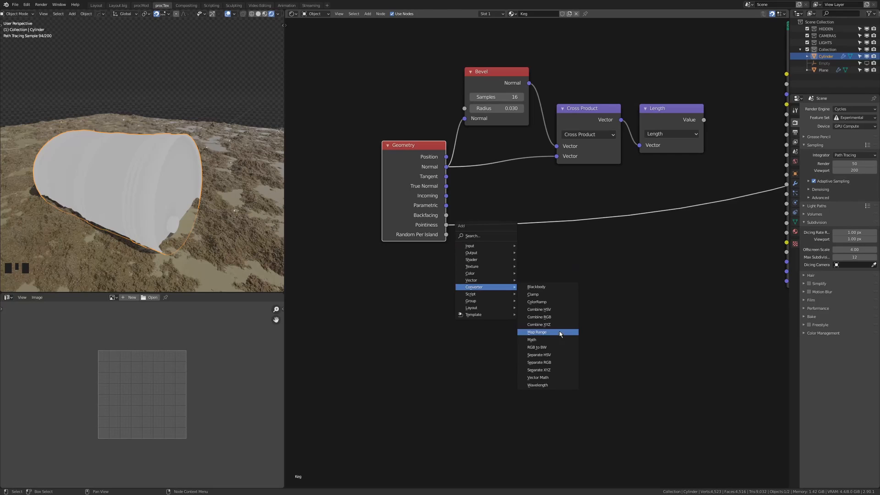
left_click(552, 302)
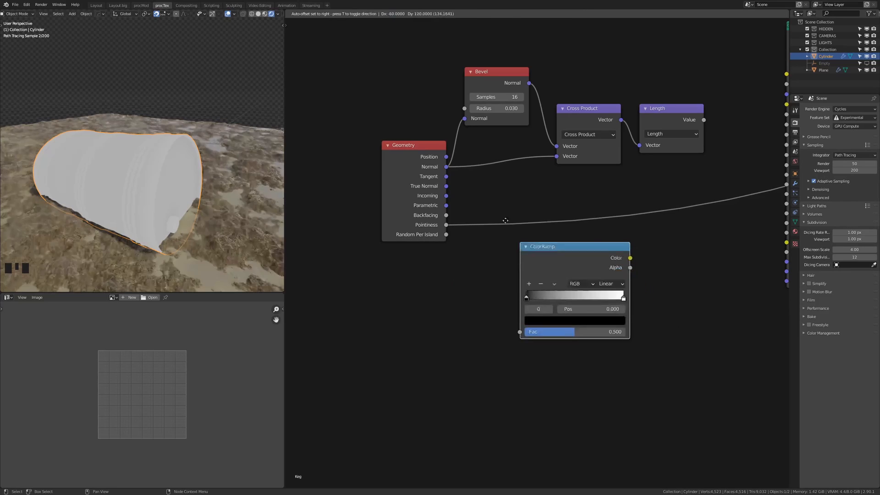
left_click(524, 262)
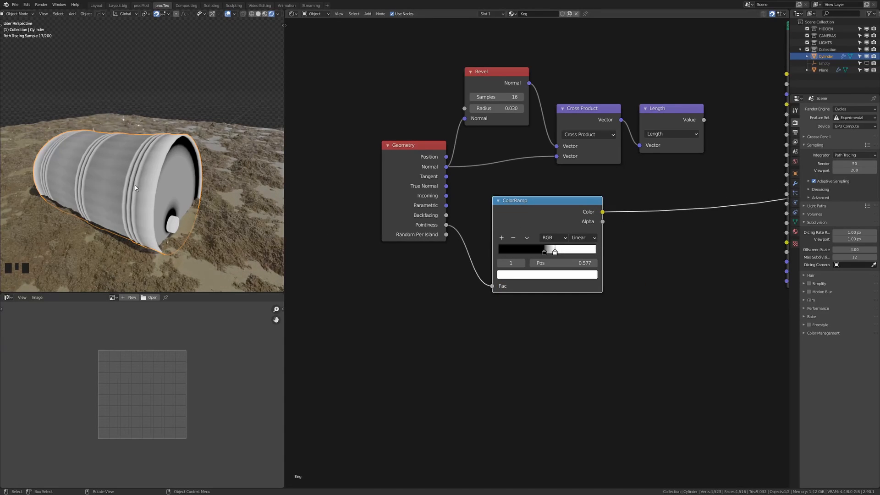
middle_click_drag(135, 188, 174, 193)
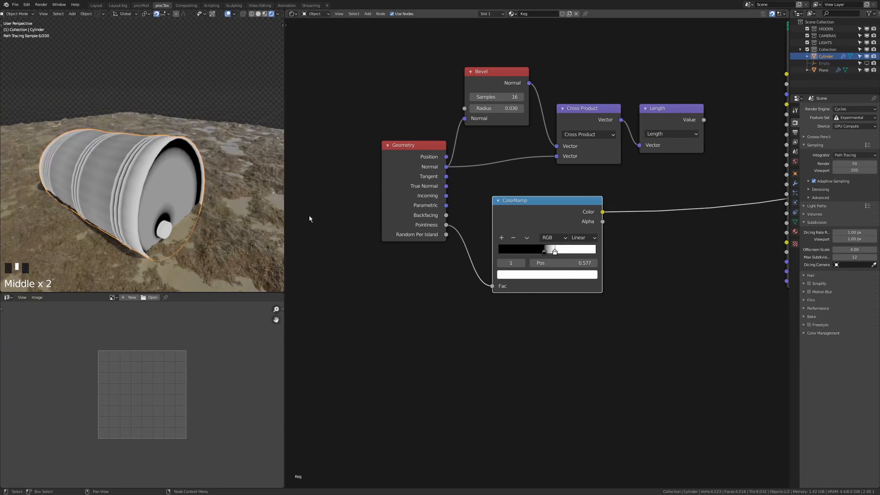
- Insert a Math node set to Ping-pong after the ColorRamp
key("shift+a")
left_click(589, 304)
left_click(569, 229)
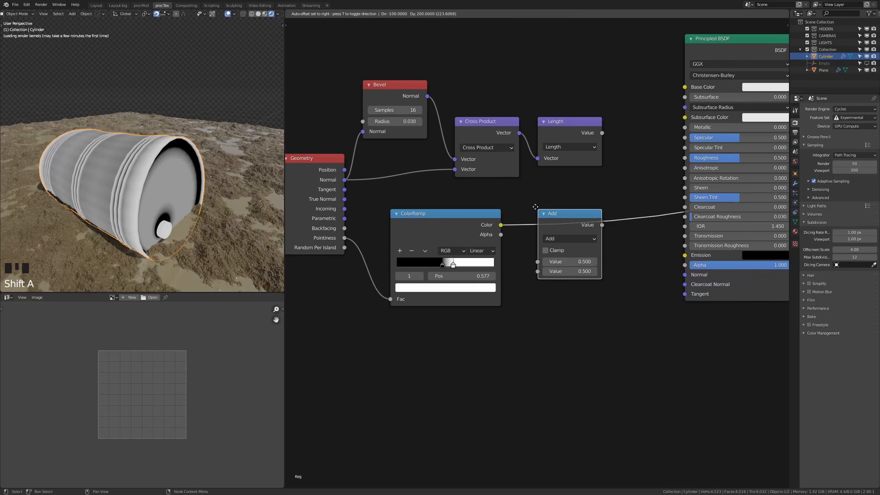
left_click(570, 238)
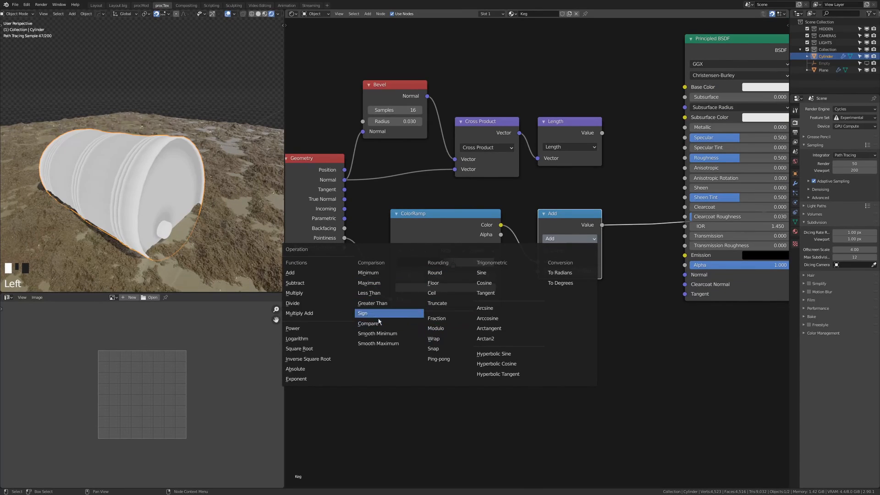
left_click(438, 359)
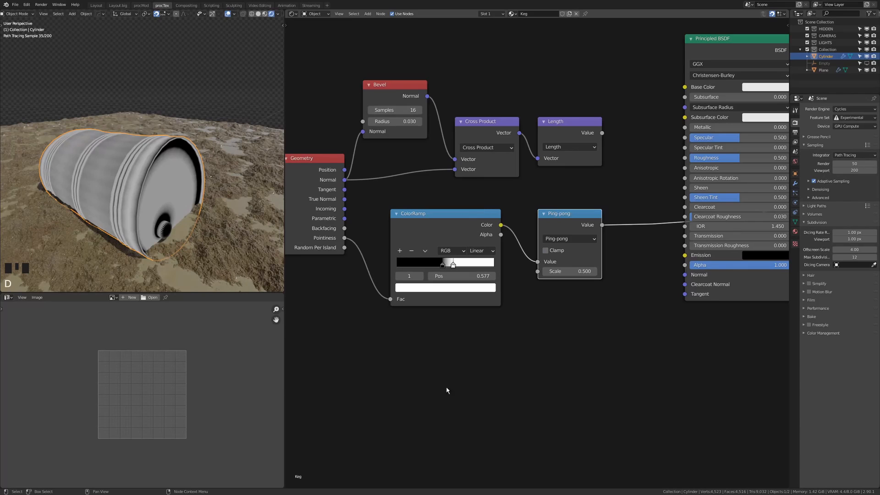
- Preview the ColorRamp output on the barrel, sketch a peak and a valley annotation below the nodes, and erase both
left_click(437, 241, "ctrl+shift")
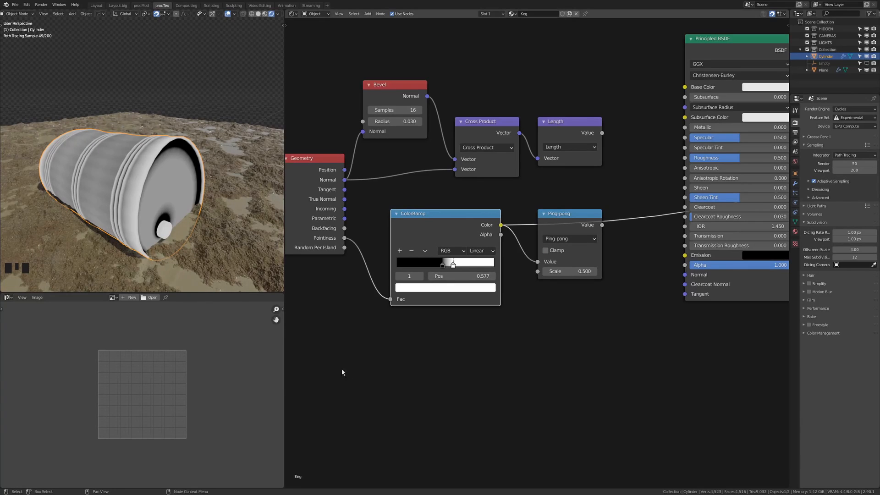
mouse_move(356, 388)
left_mouse_down()
mouse_move(376, 345)
mouse_move(409, 429)
left_mouse_up()
left_click_drag(447, 354, 495, 345)
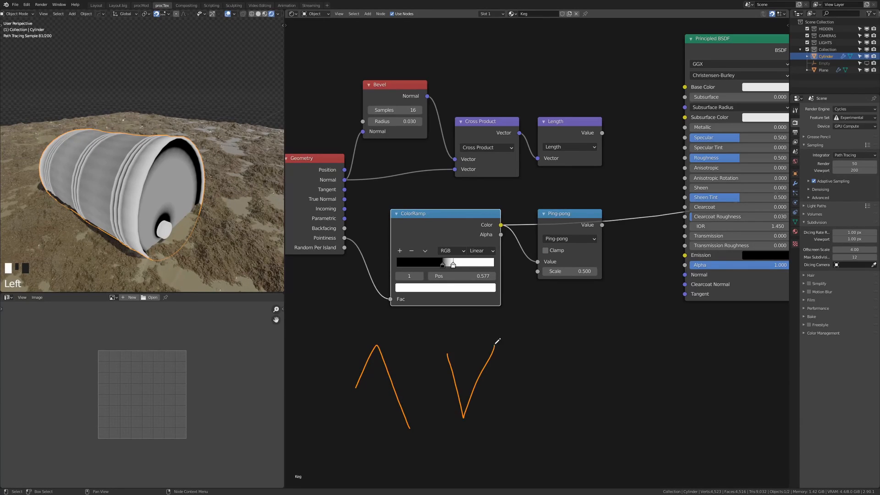
mouse_move(376, 338)
right_mouse_down()
mouse_move(406, 422)
mouse_move(479, 355)
right_mouse_up()
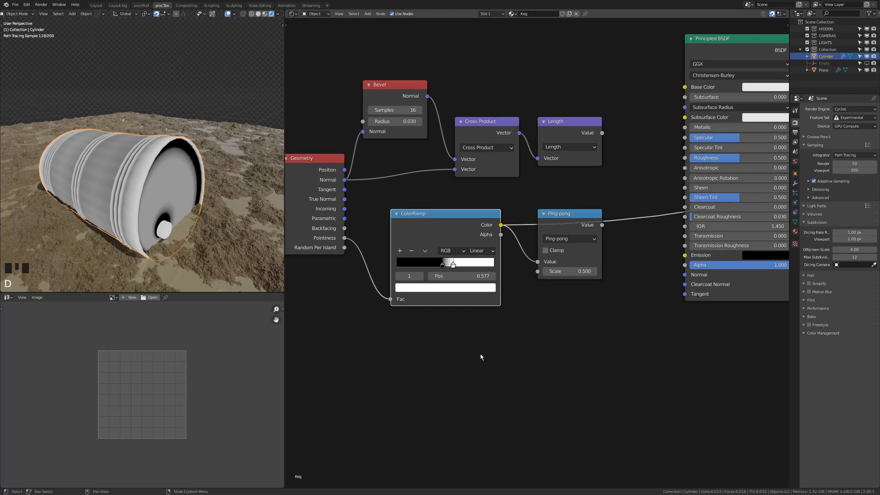
- Add a Math node set to Greater Than after the Ping-pong node, set its Threshold to 0.09 and preview it
left_click(569, 242, "ctrl+shift")
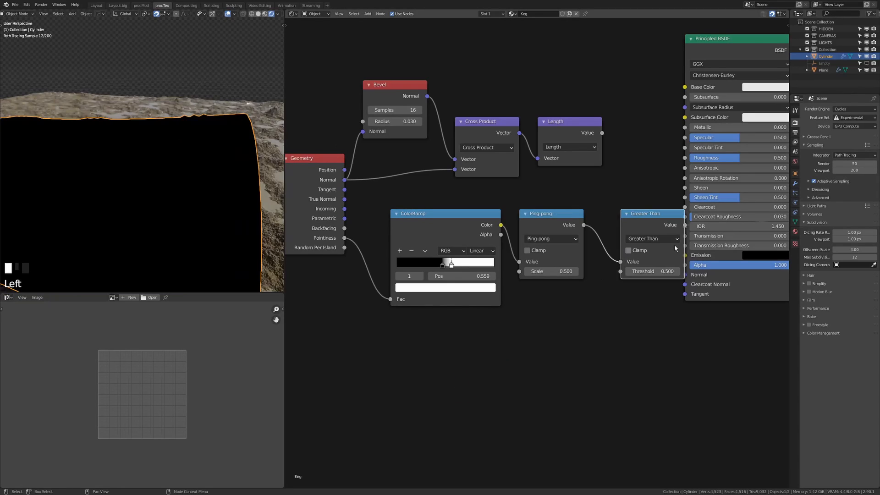
double_click(662, 272)
type("0.09")
key("Return")
- Arrange the ColorRamp, Ping-pong and Greater Than nodes in a row below the Bevel chain and move the Principled BSDF clear of them
left_click_drag(634, 213, 625, 213)
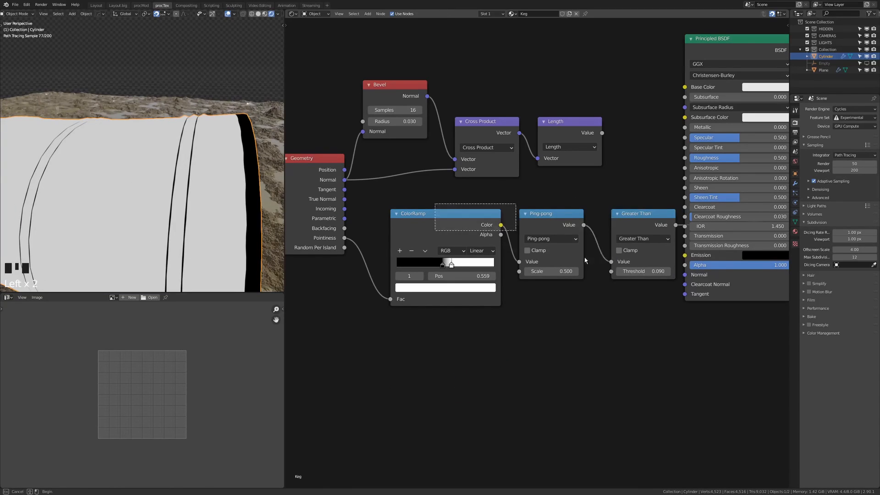
left_click_drag(585, 260, 638, 263)
left_click_drag(646, 231, 618, 285)
left_click_drag(316, 223, 782, 232)
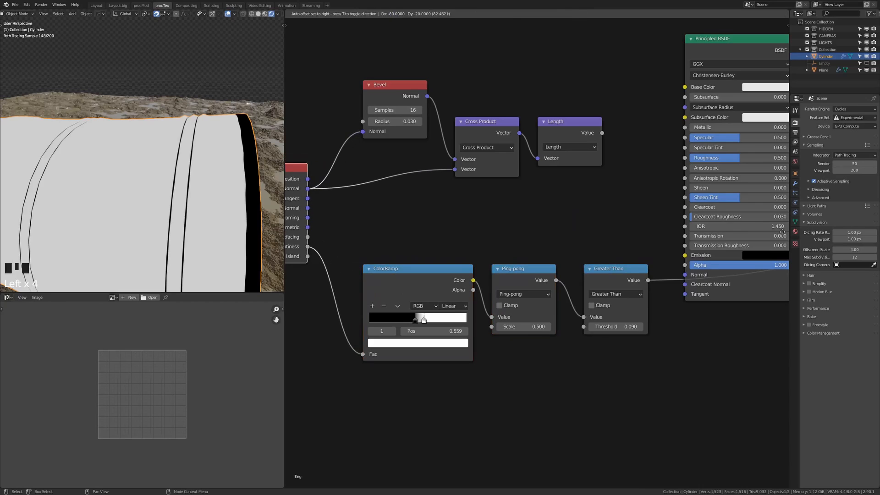
scroll(521, 235, "down", 2)
left_click_drag(613, 148, 694, 48)
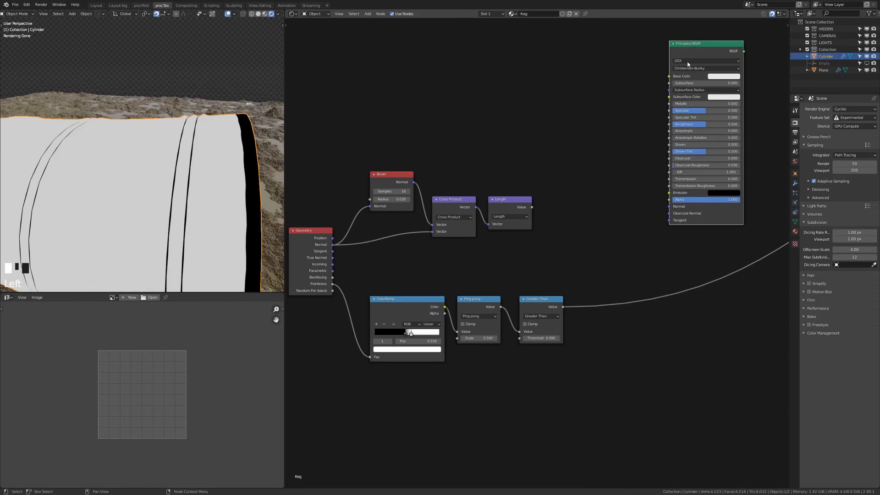
- Duplicate the Greater Than node, connect the Length node's Value to the copy and compare both edge masks on the barrel
key("shift+d")
left_click(579, 201)
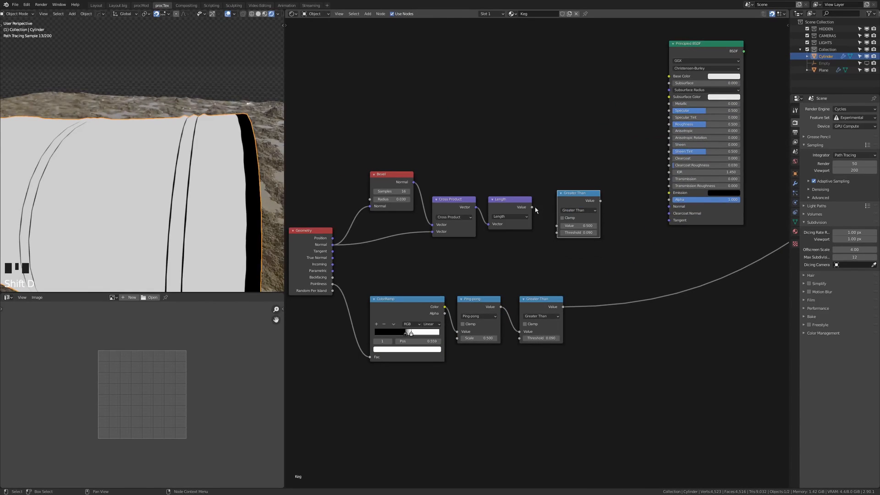
left_click_drag(531, 207, 556, 226)
left_click(576, 198, "ctrl+shift")
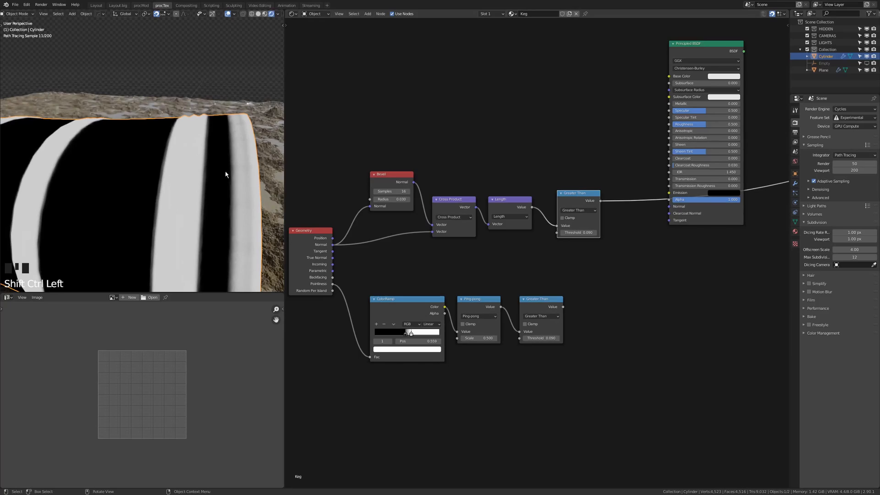
left_click(556, 308, "ctrl+shift")
left_click(578, 202, "ctrl+shift")
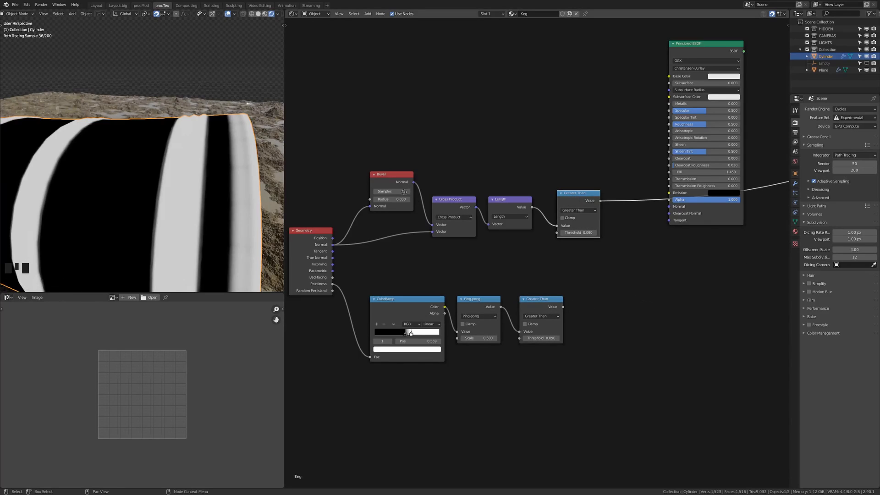
scroll(439, 225, "up", 7)
left_click_drag(712, 244, 690, 255)
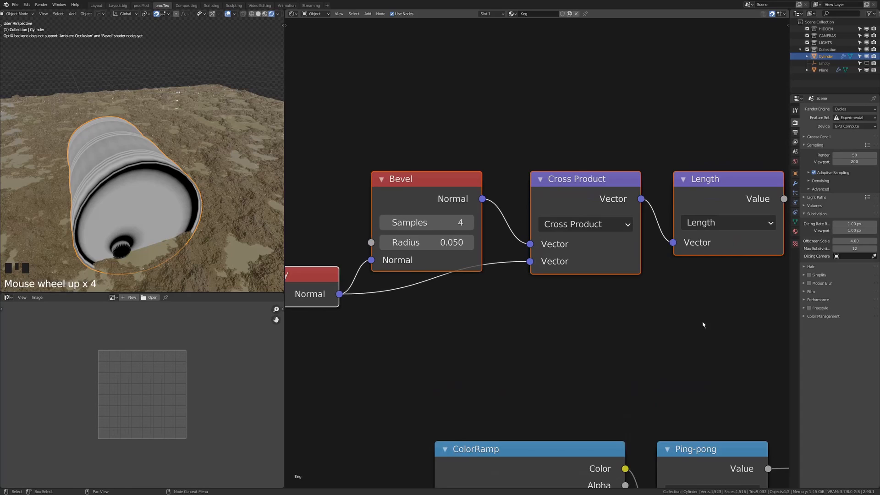
middle_click_drag(652, 316, 659, 327)
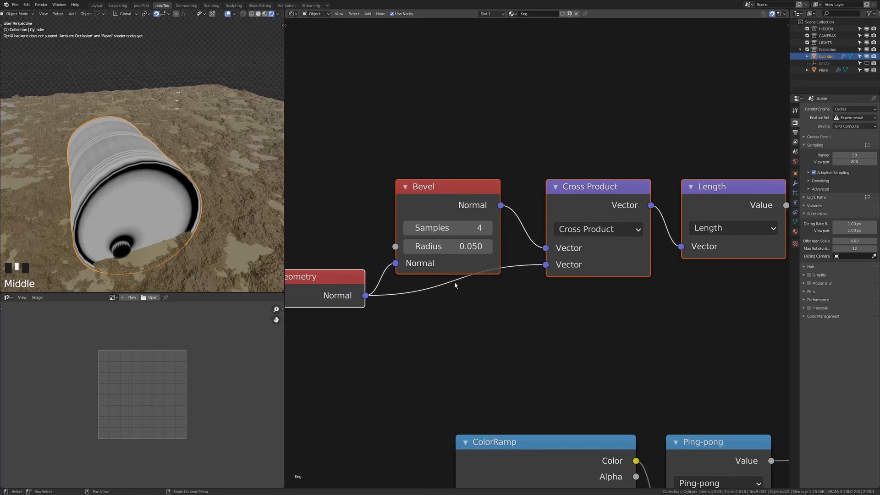
- Reposition the Geometry node beside the Bevel node and set the Bevel samples to 16
left_click_drag(322, 278, 344, 296)
middle_click_drag(508, 179, 464, 140)
left_click_drag(426, 211, 439, 207)
middle_click_drag(439, 206, 352, 203)
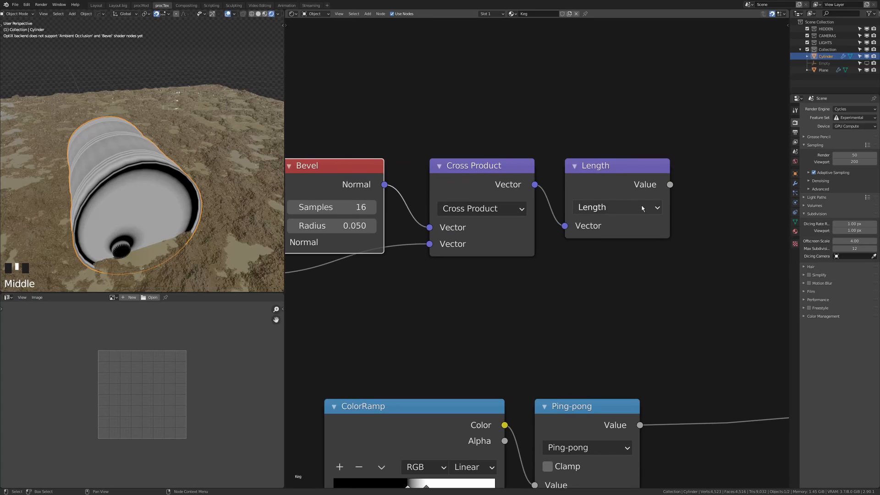
middle_click_drag(412, 282, 503, 272)
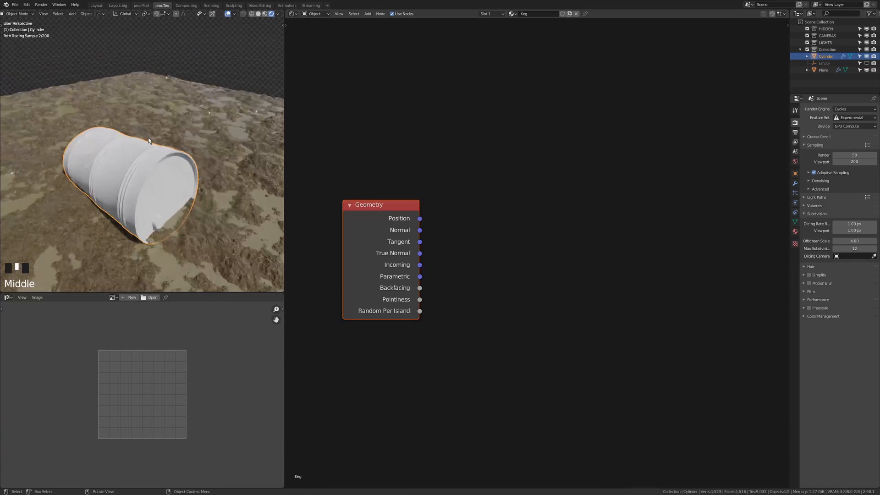
- Examine the barrel's complete mesh and UV layout in Edit Mode, then return to Object Mode
scroll(148, 138, "up", 1)
middle_click_drag(148, 137, 128, 136)
key("Tab")
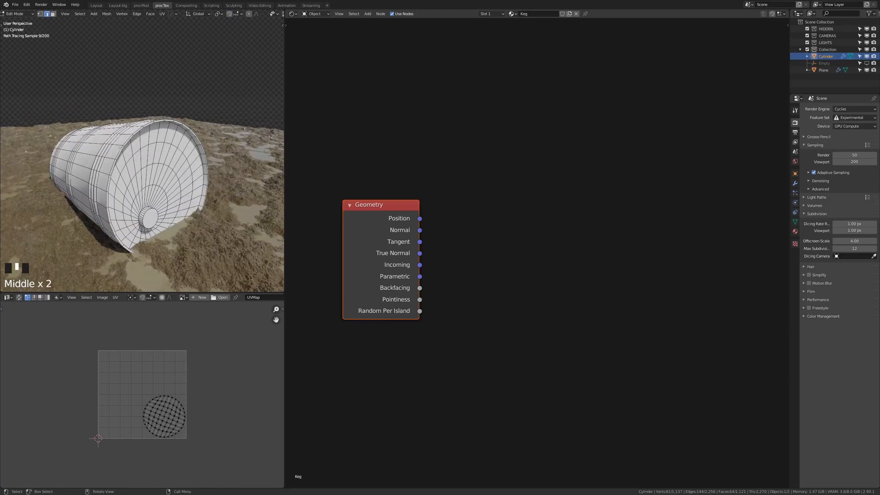
key("Tab")
key("a")
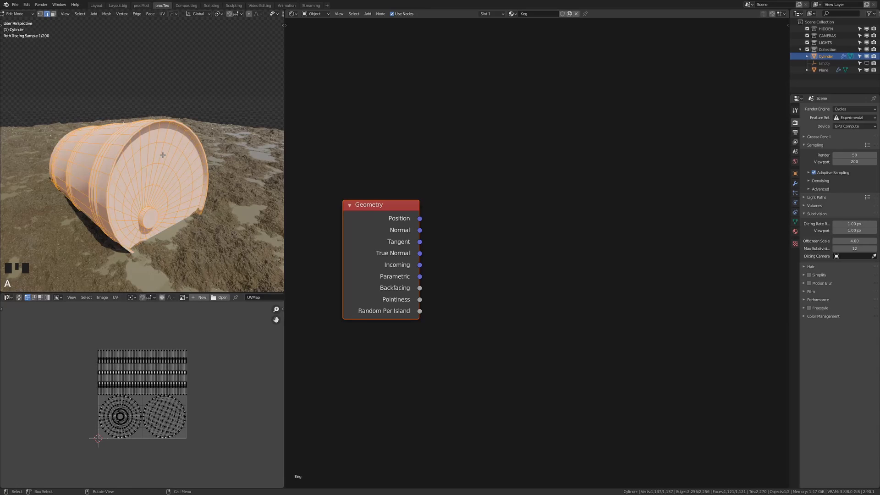
key("Tab")
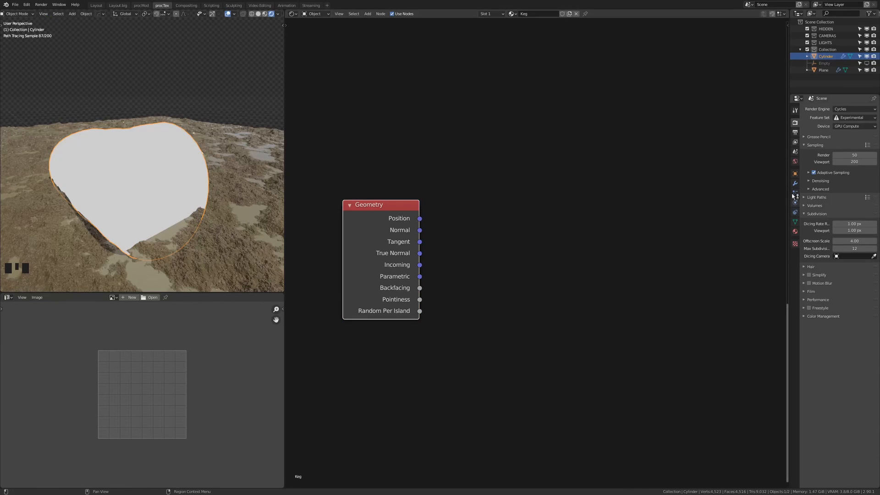
- Add a vertex color layer to the barrel mesh and name it Dirty
double_click(795, 221)
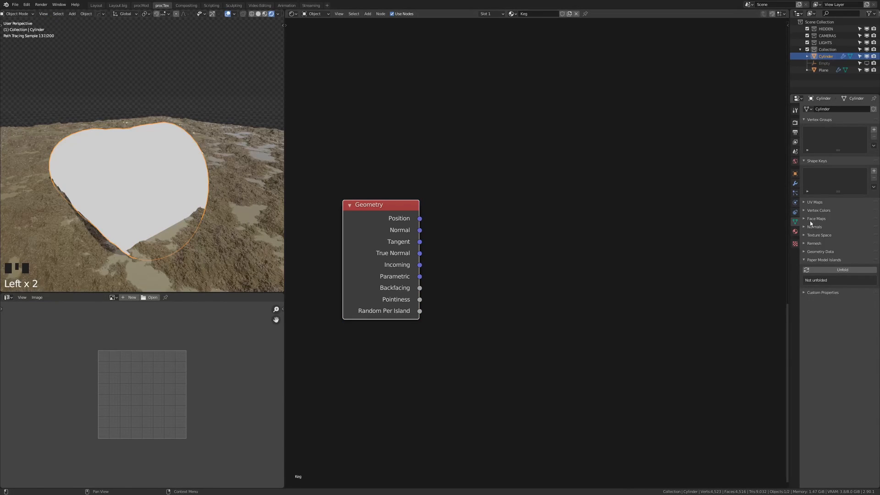
left_click(817, 210)
left_click(873, 220)
double_click(834, 222)
type("Di")
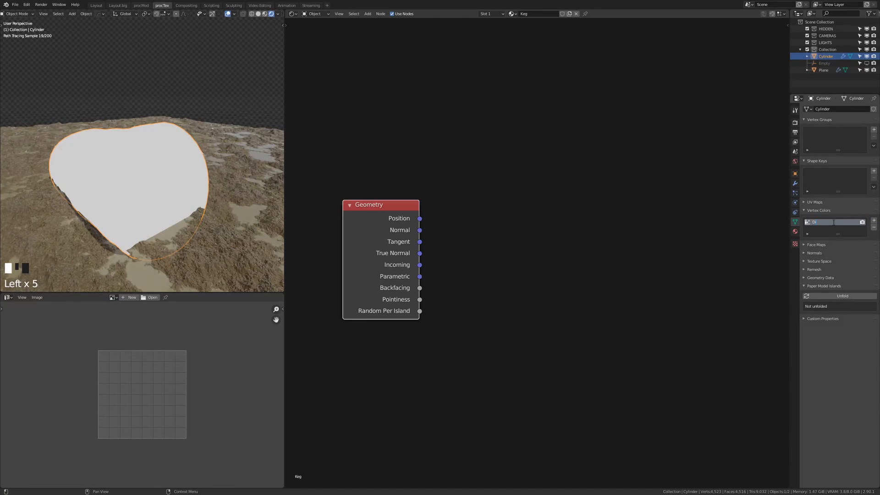
type("rty")
left_click(81, 67)
- Apply Dirty Vertex Colors to the barrel in Vertex Paint mode and return to Object Mode
left_click(14, 13)
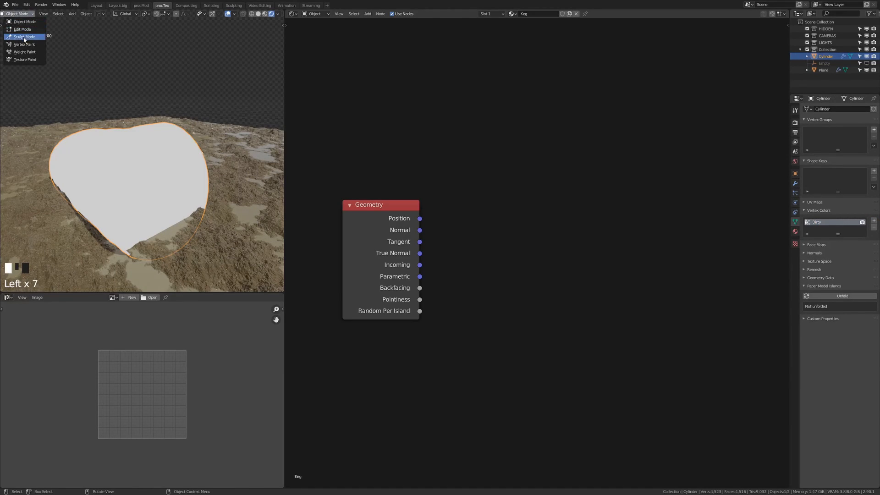
left_click(17, 45)
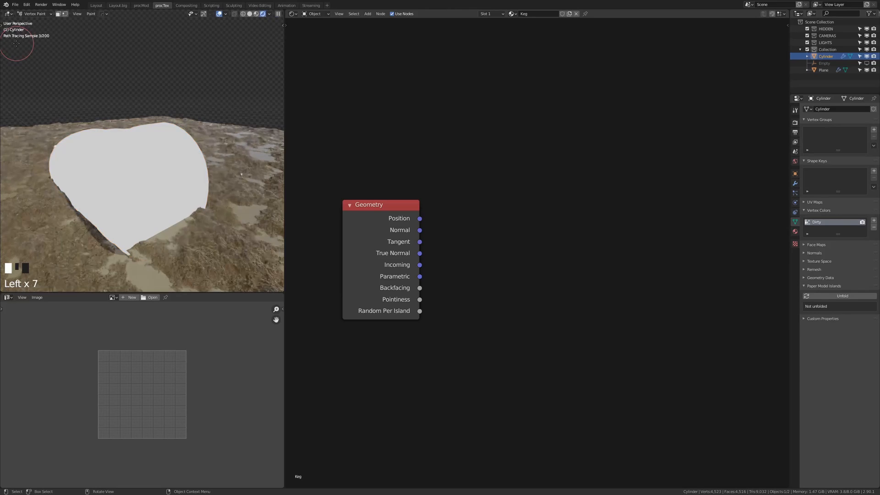
left_click(92, 14)
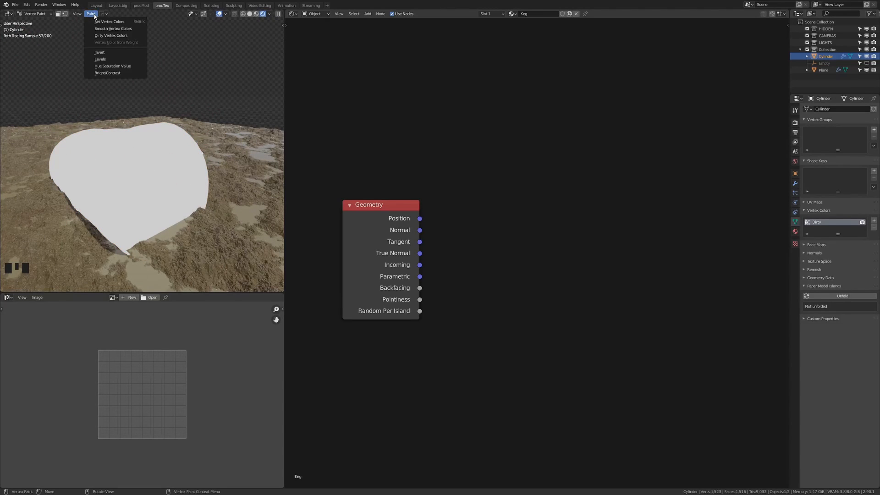
left_click(116, 34)
left_click(34, 13)
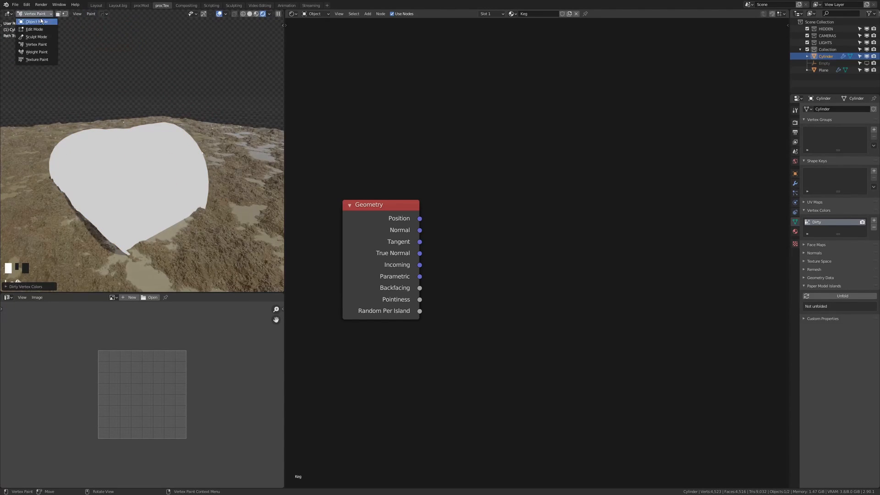
left_click(23, 23)
- Add a Vertex Color node to the Keg material and preview its output on the barrel
key("shift+a")
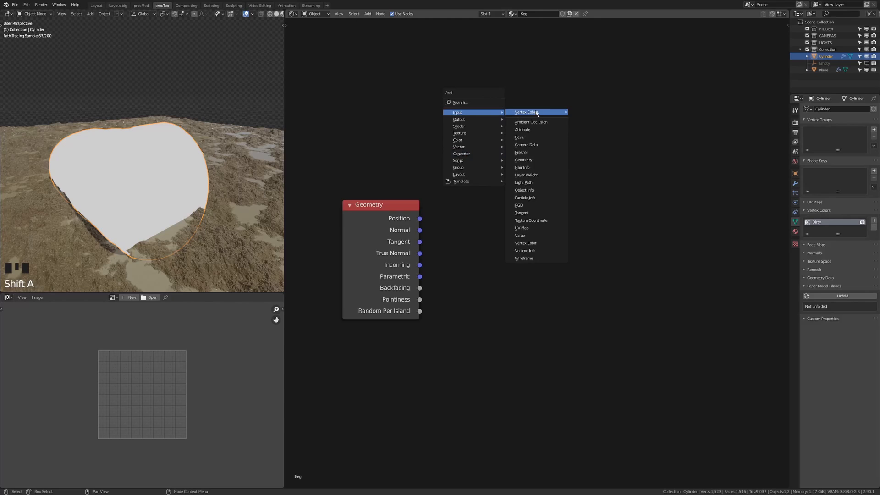
left_click(545, 118)
left_click(558, 160)
left_click(558, 160, "ctrl+shift")
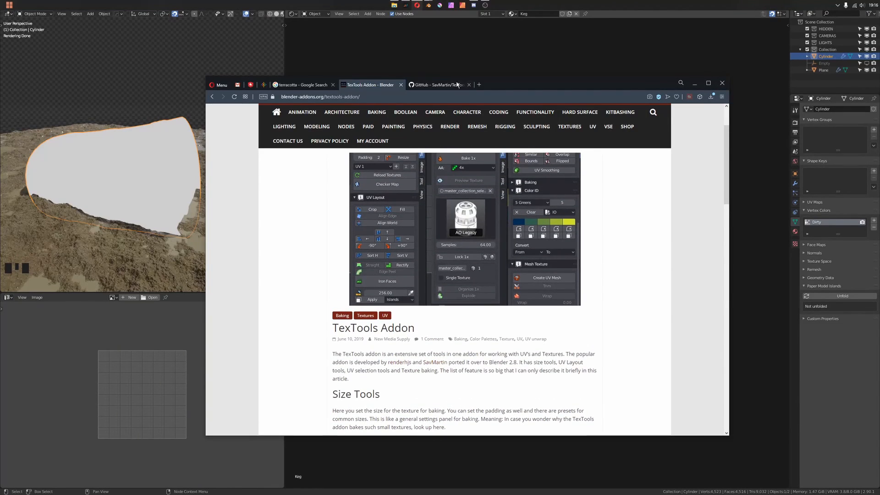
- Review the TexTools for Blender GitHub page, including its feature overview and installation instructions
left_click(456, 84)
scroll(479, 266, "up", 10)
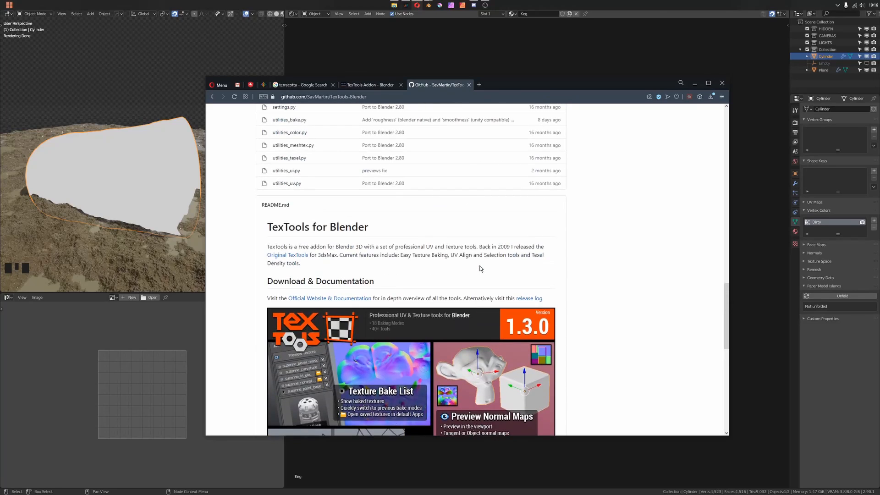
scroll(479, 265, "up", 5)
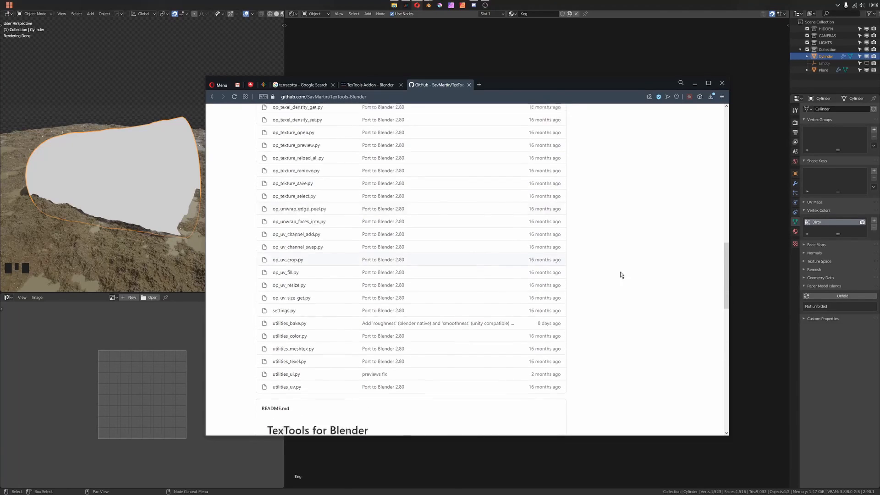
scroll(620, 274, "down", 10)
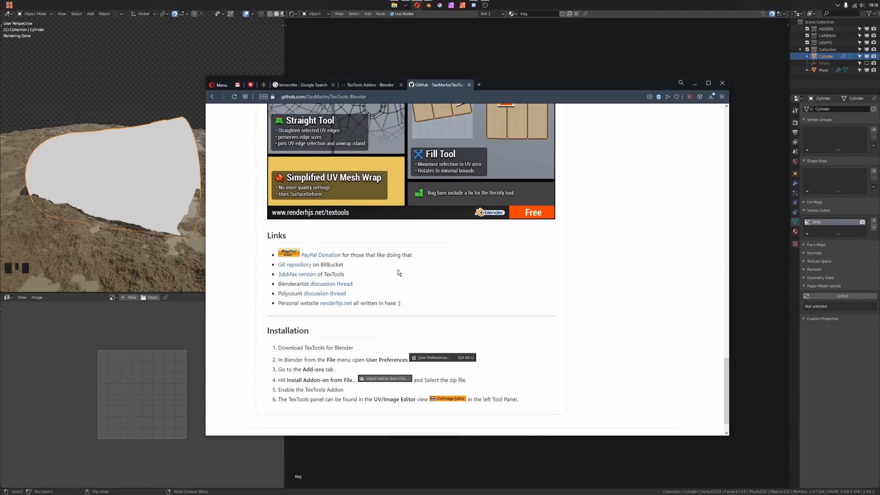
scroll(589, 287, "up", 1)
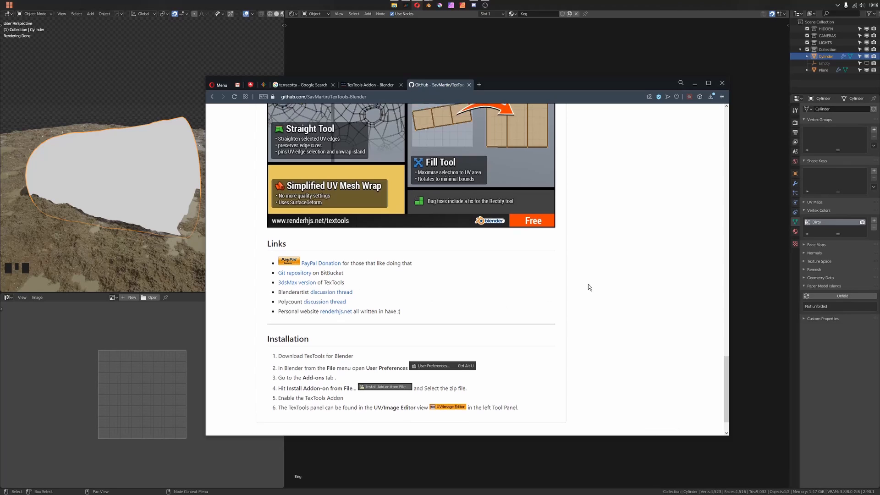
scroll(589, 287, "up", 4)
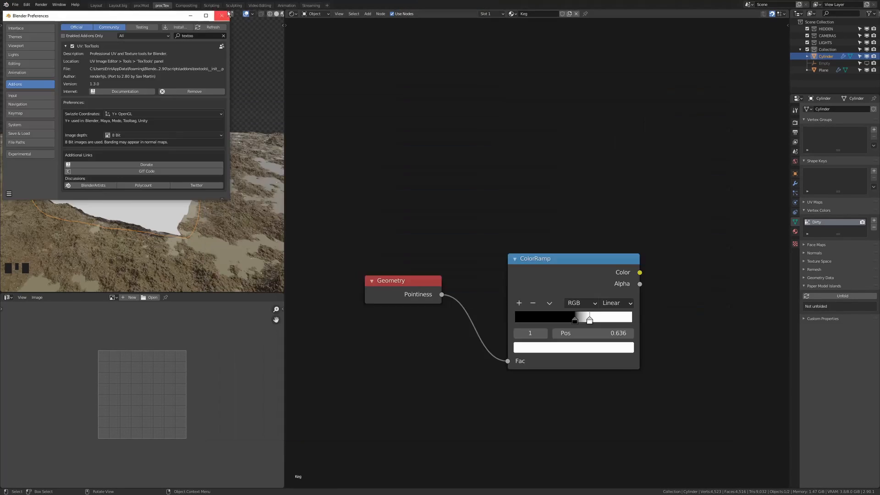
- Close the preferences, bring up the TexTools settings in the image editor and set the texture size to 1024
left_click(224, 16)
key("n")
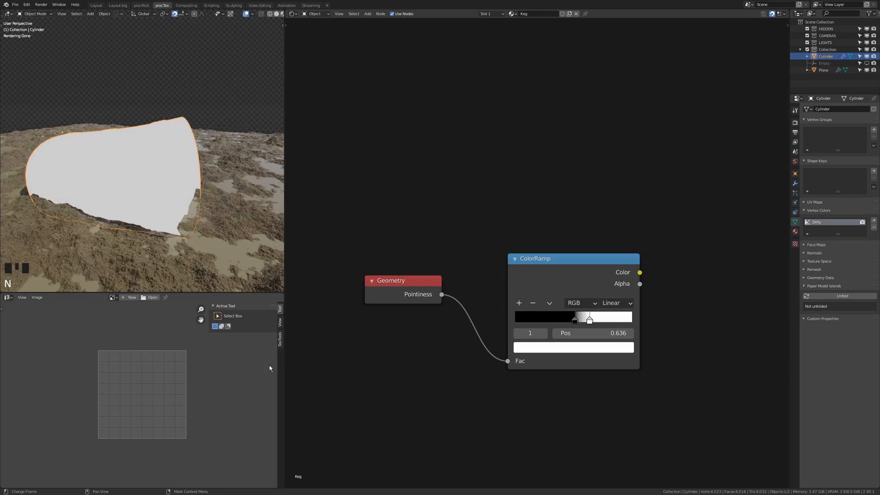
left_click(280, 339)
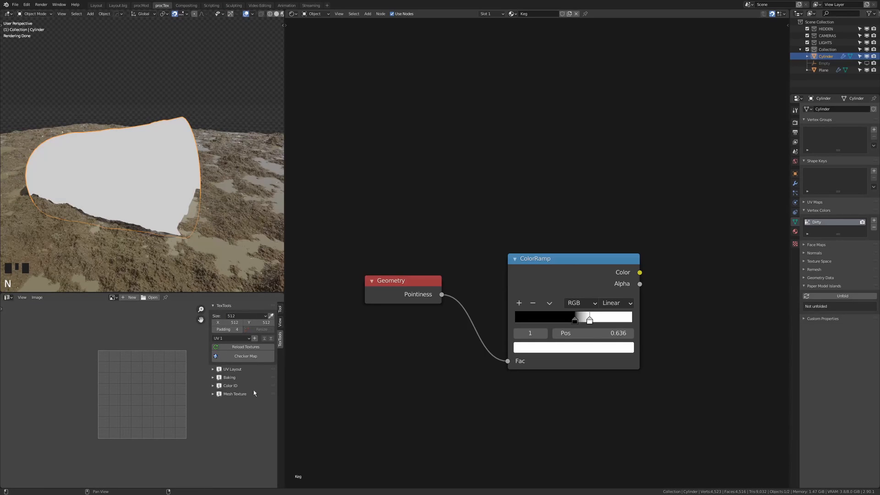
left_click(233, 316)
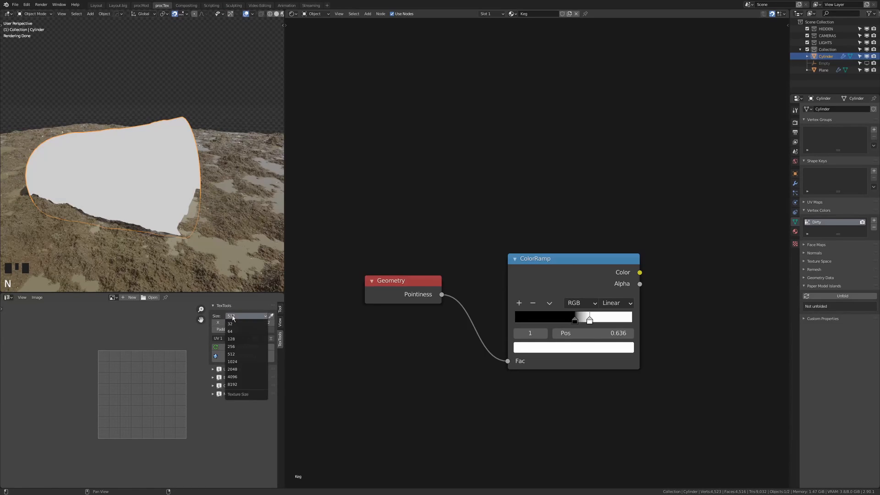
left_click(246, 361)
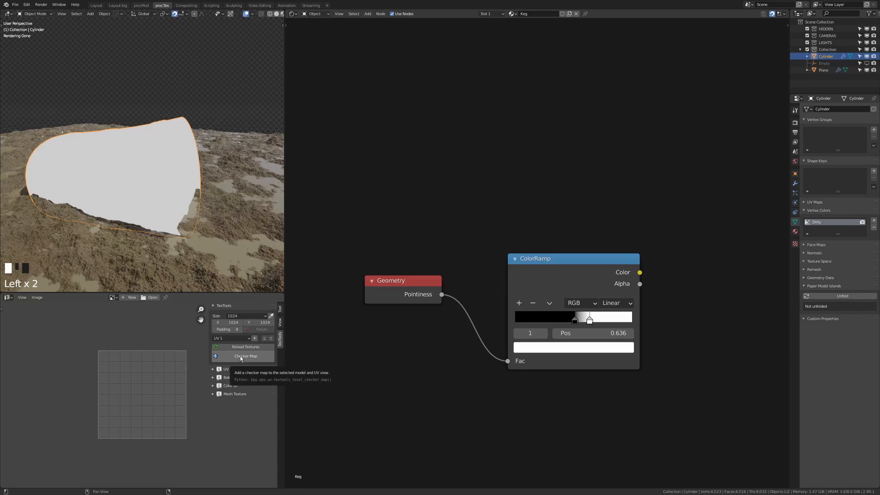
- Unwrap the entire barrel mesh along its seams and return to Object Mode
scroll(146, 183, "down", 3)
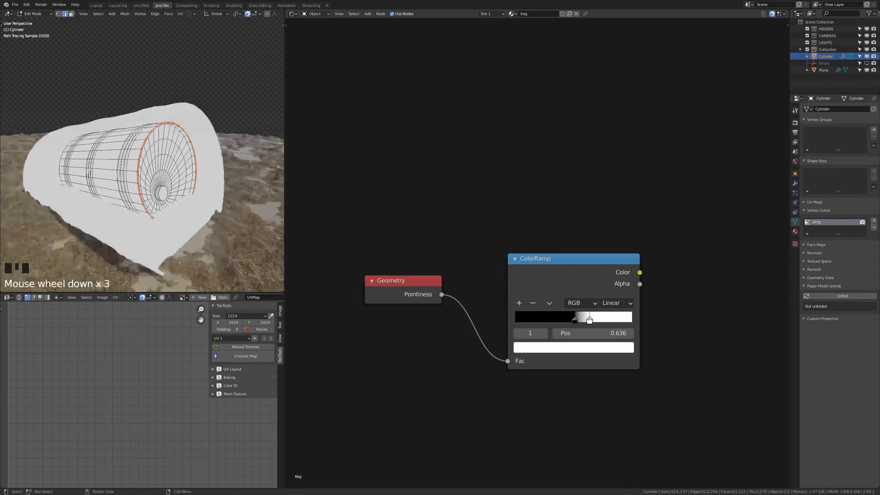
middle_click_drag(82, 193, 147, 211)
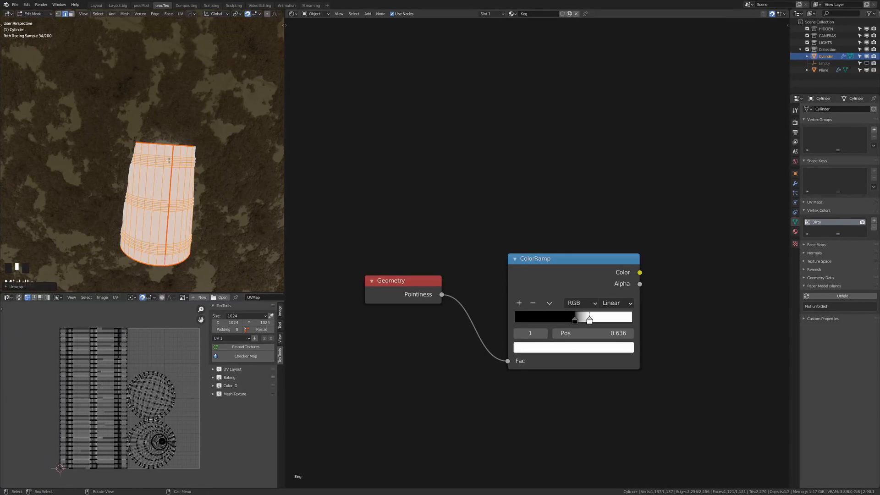
key("Tab")
- Bake an AO texture of the barrel with TexTools using 64 samples and view the baked image
left_click(229, 377)
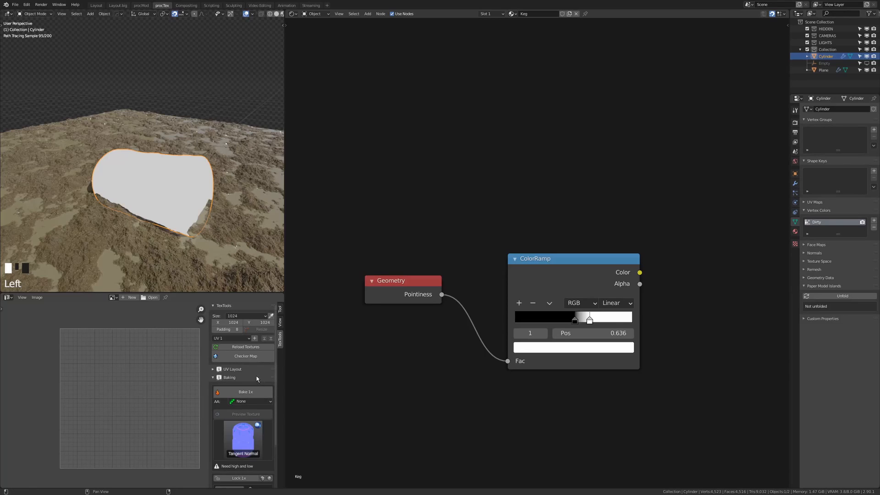
scroll(248, 431, "down", 2)
left_click(250, 398)
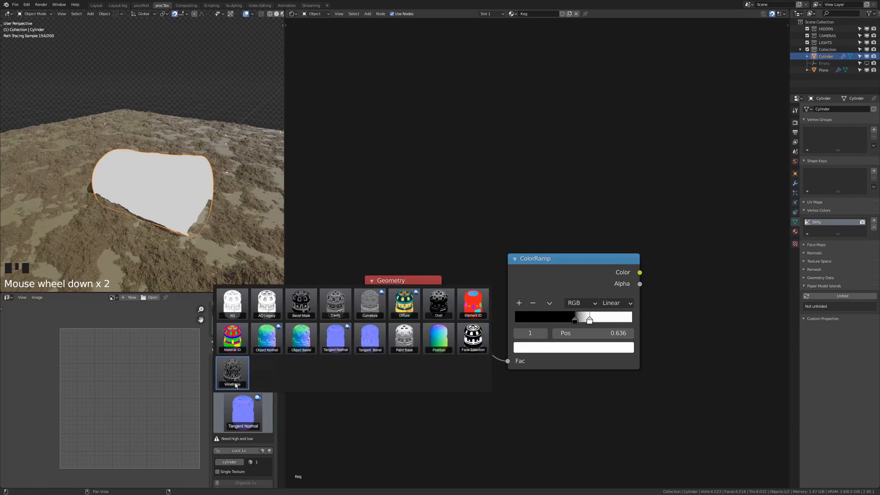
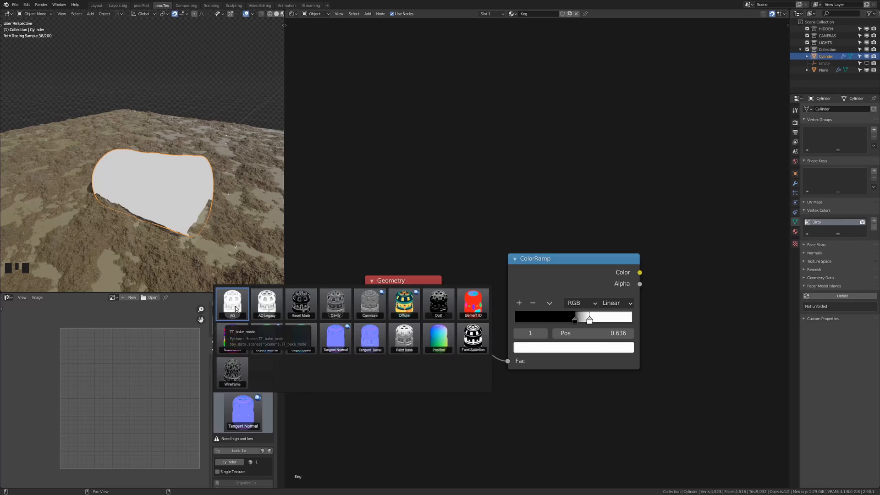
left_click(232, 307)
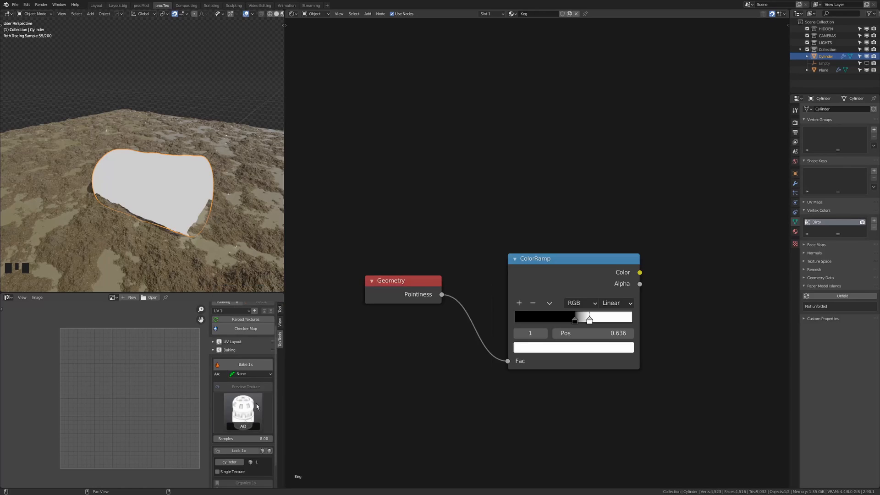
left_click(244, 365)
scroll(119, 393, "up", 2)
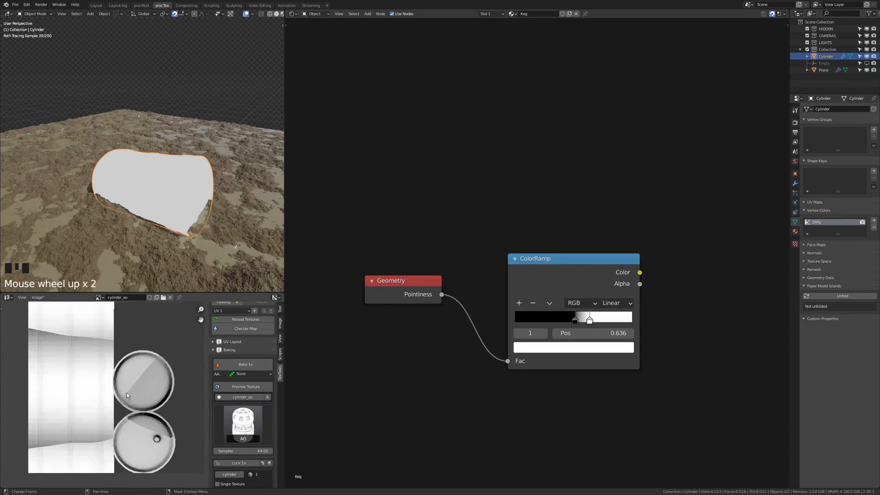
middle_click_drag(110, 357, 118, 409)
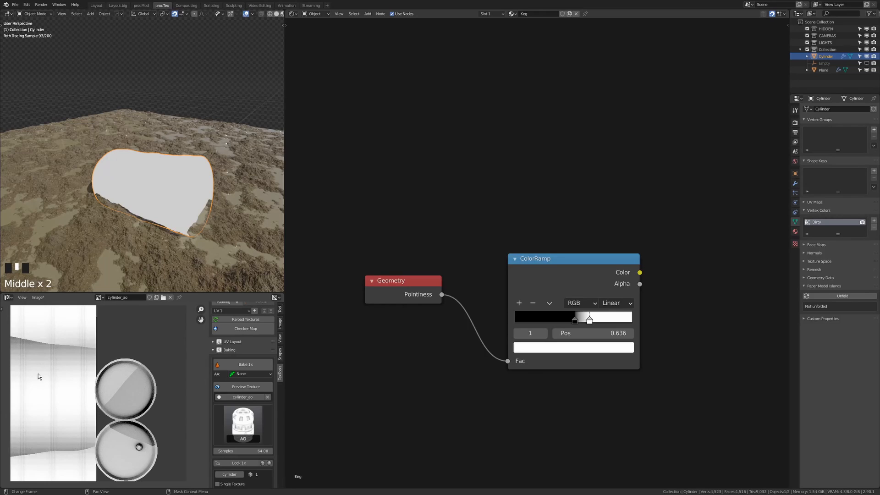
- Add an Image Texture node above the ColorRamp and assign the cylinder_ao image to it
middle_click_drag(540, 201, 503, 236)
key("shift+a")
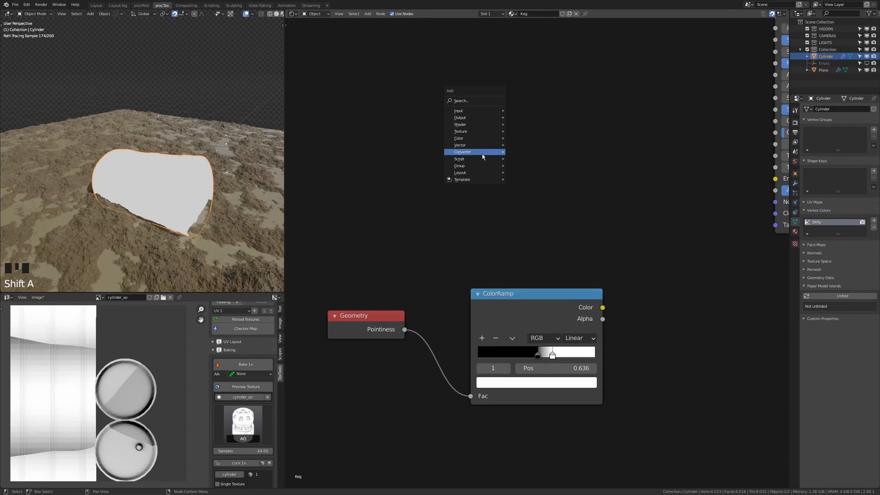
mouse_move(481, 131)
left_click(527, 193)
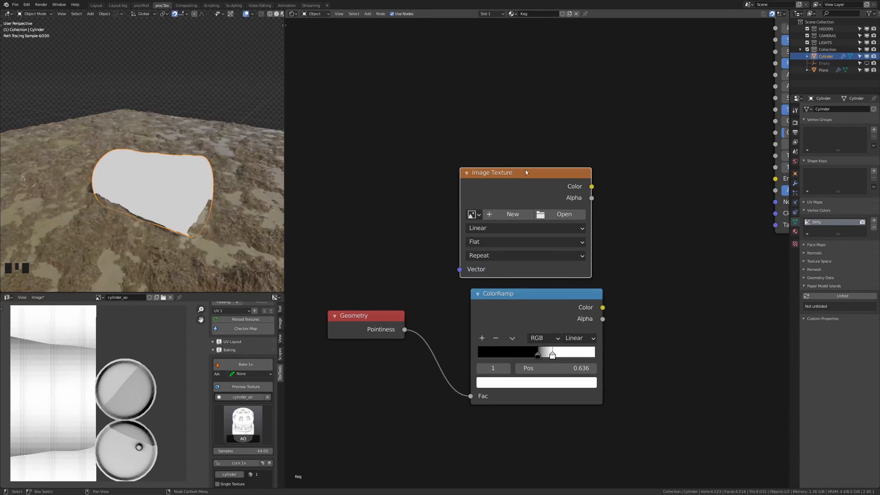
left_click(526, 172)
left_click(472, 214)
left_click(482, 226)
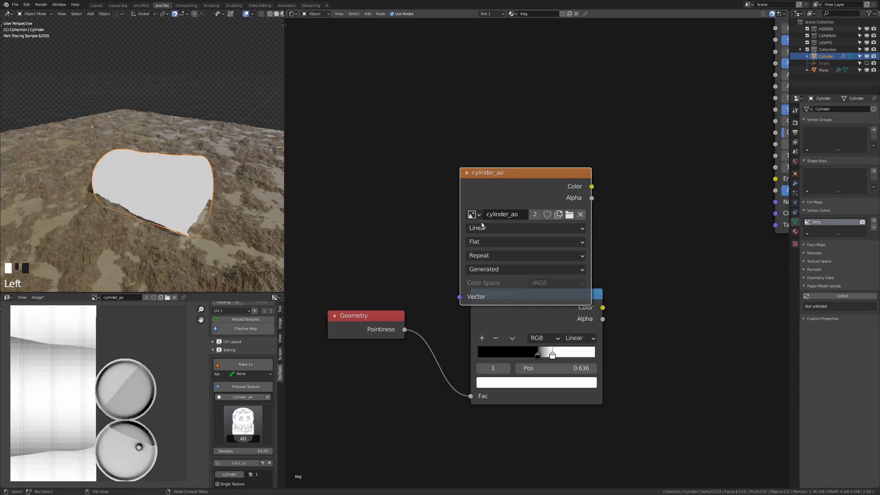
- Preview the cylinder_ao texture on the barrel from several angles and place its node well clear of the ColorRamp
left_click_drag(513, 174, 513, 108)
left_click(513, 108, "ctrl+shift")
middle_click_drag(219, 190, 178, 186)
scroll(178, 185, "up", 6)
scroll(257, 221, "down", 3)
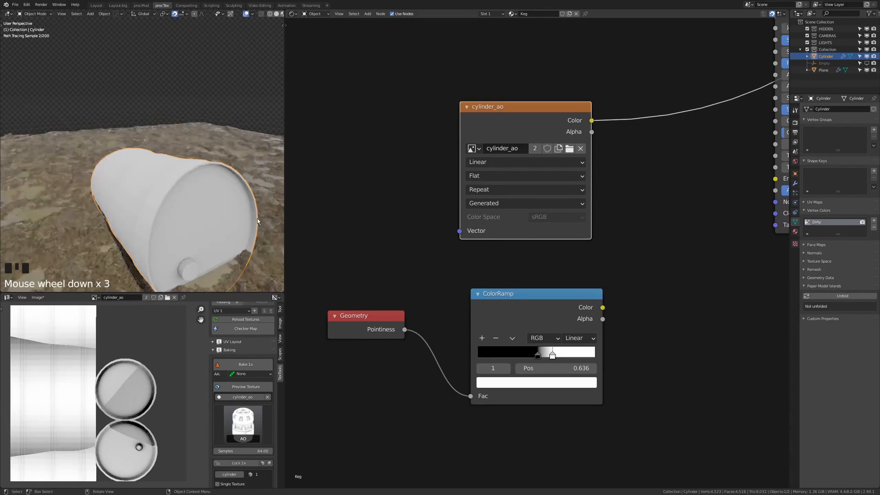
middle_click_drag(257, 222, 202, 215)
scroll(584, 341, "down", 2)
left_click_drag(509, 176, 435, 101)
scroll(243, 422, "down", 1, "ctrl")
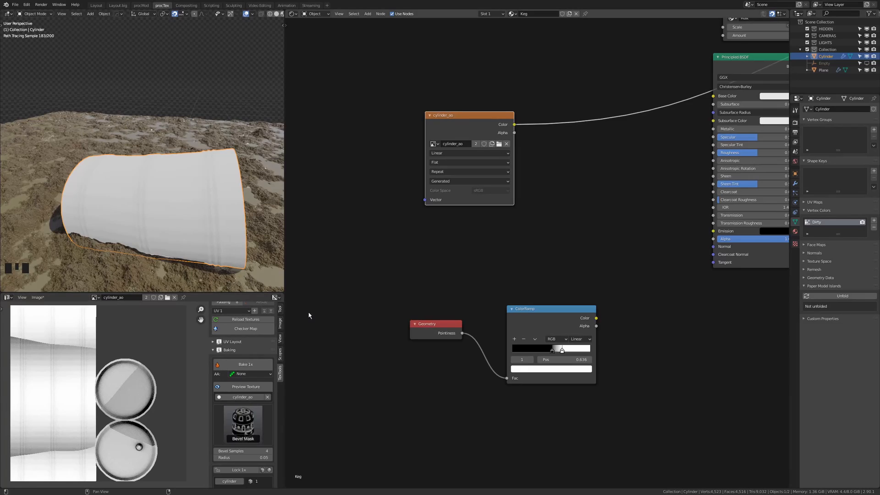
- Bake a Bevel Mask texture of the barrel with 16 bevel samples and a 0.03 radius, and inspect the baked image
scroll(243, 404, "down", 2)
left_click(242, 429)
type("0")
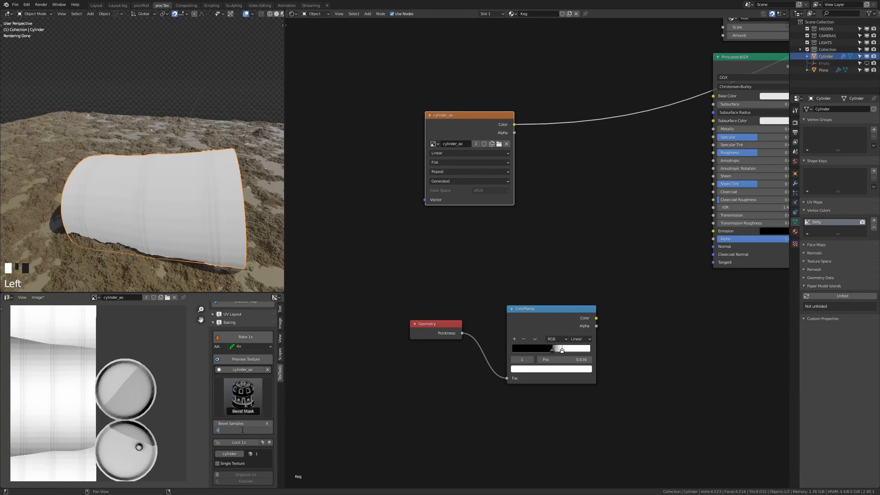
type(".03")
key("Return")
left_click_drag(242, 423, 257, 423)
left_click(245, 338)
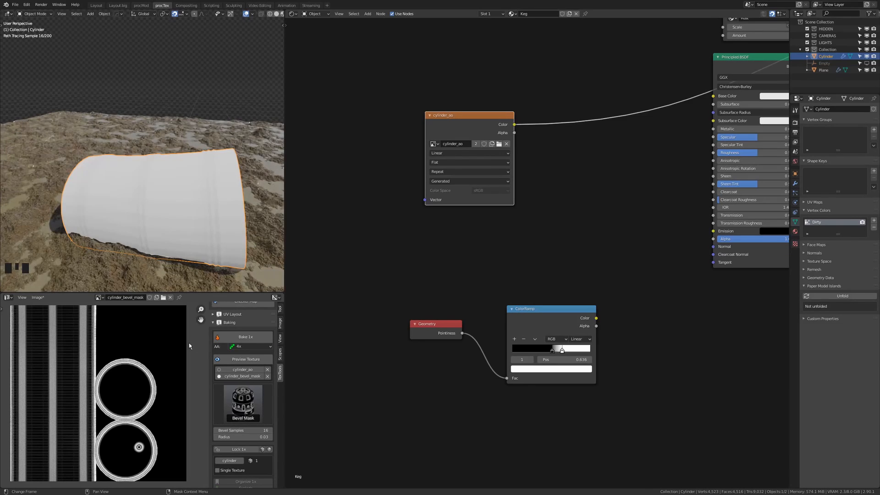
scroll(188, 343, "down", 2)
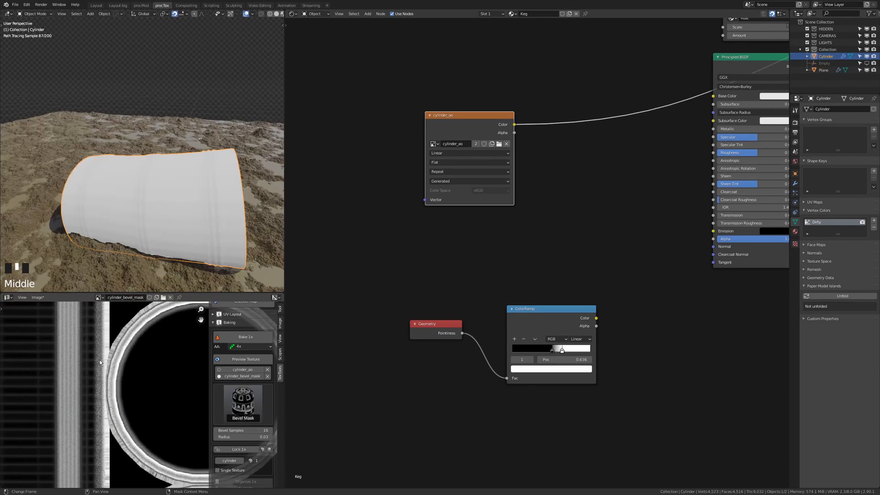
scroll(78, 374, "down", 3)
middle_click_drag(79, 374, 102, 377)
- Duplicate the cylinder_ao texture node below the original, assign cylinder_bevel_mask to the copy and preview it on the barrel
middle_click_drag(448, 199, 436, 272)
scroll(435, 272, "up", 1)
left_click_drag(437, 182, 427, 105)
key("ctrl+shift+d")
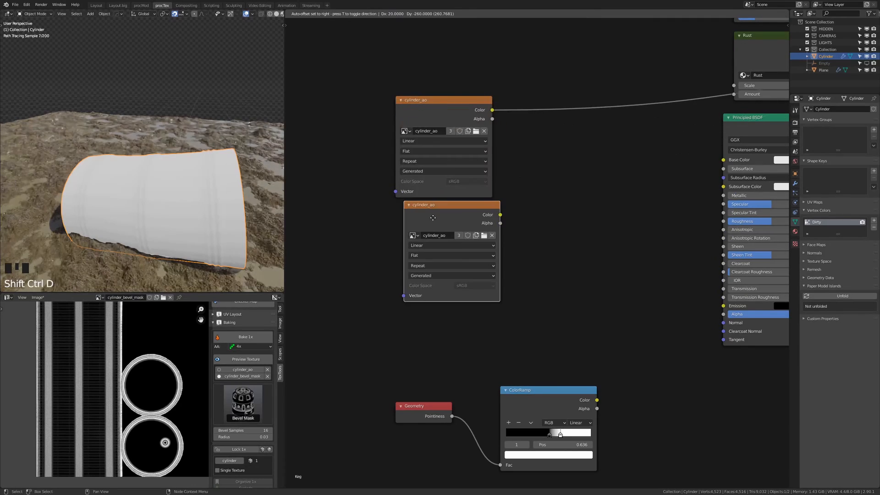
left_click(428, 216)
left_click(405, 235)
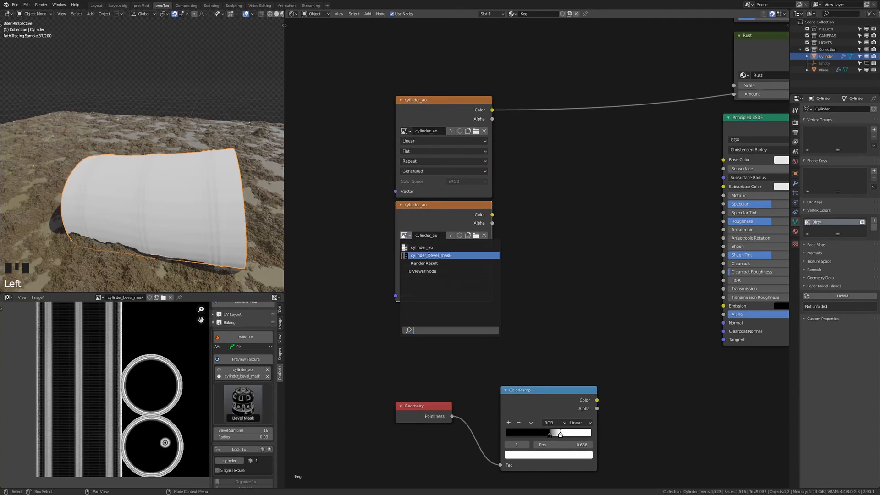
left_click(480, 245)
left_click(462, 206, "ctrl+shift")
middle_click_drag(193, 206, 165, 158)
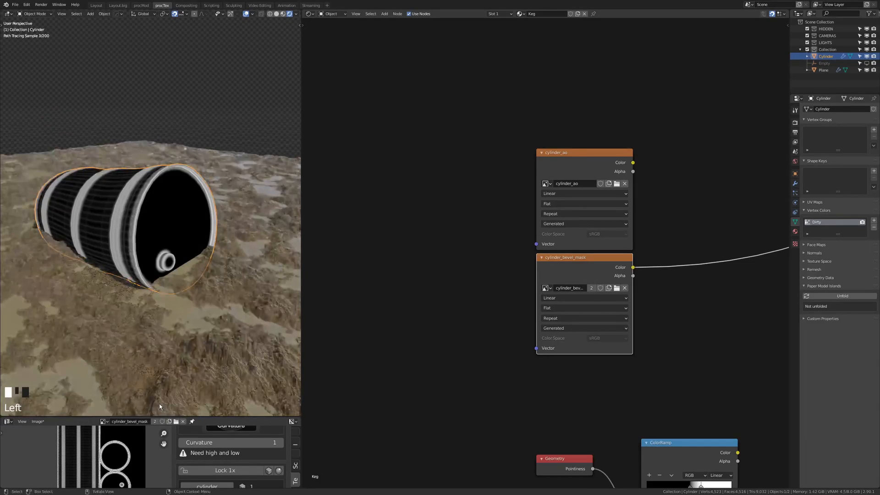
- Save all the modified baked images so they are kept with the file
left_click(37, 421)
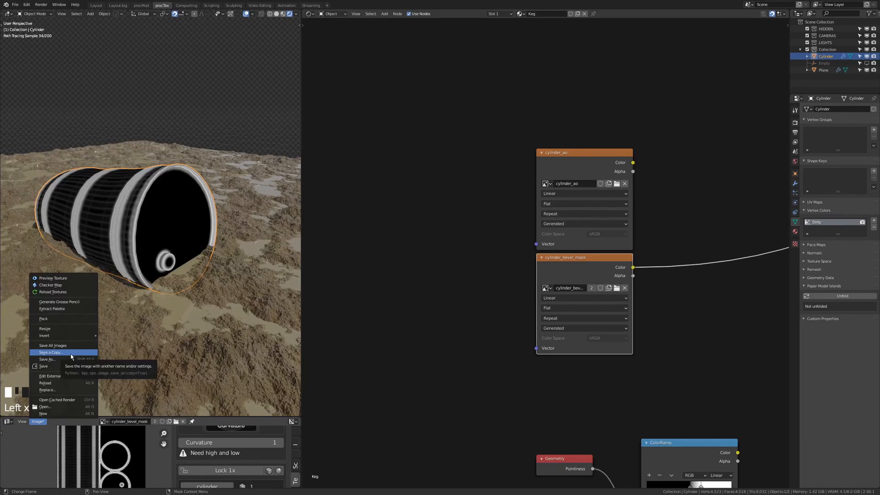
left_click(71, 353)
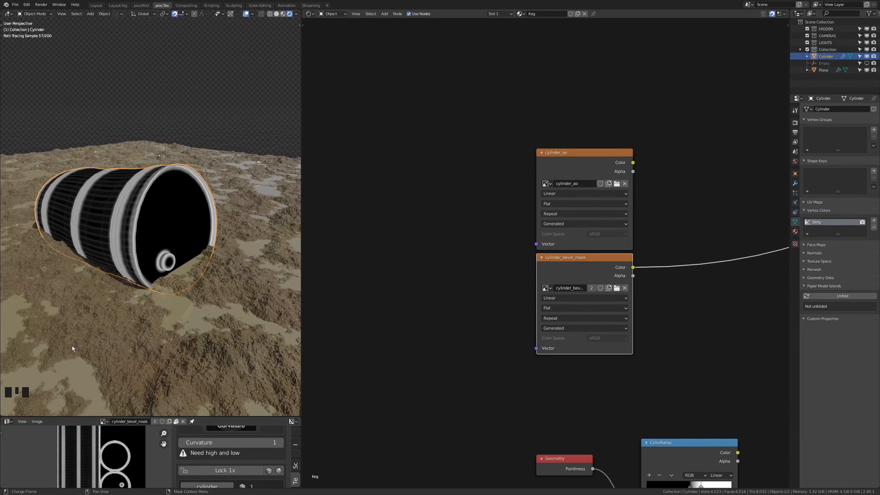
left_click(177, 424)
- Show the Blender file's data in the Outliner and examine the cylinder_ao and cylinder_bevel_mask entries under Images
left_click(811, 14)
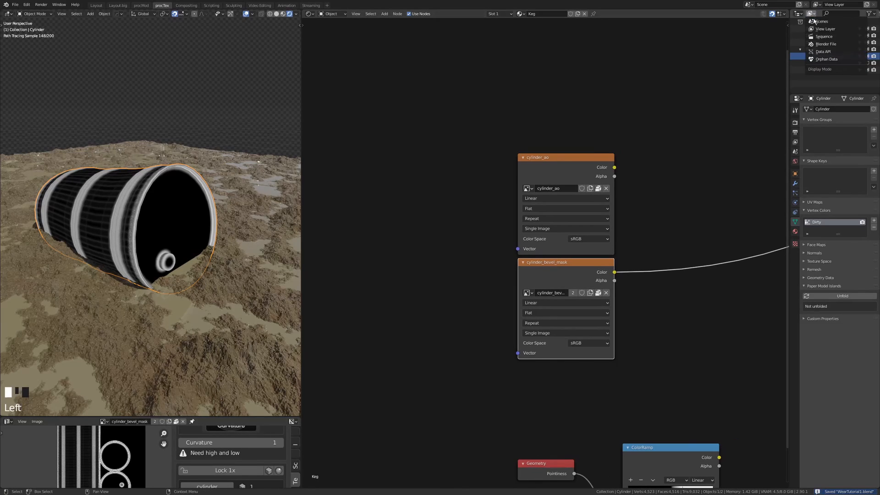
left_click(826, 44)
left_click(800, 49)
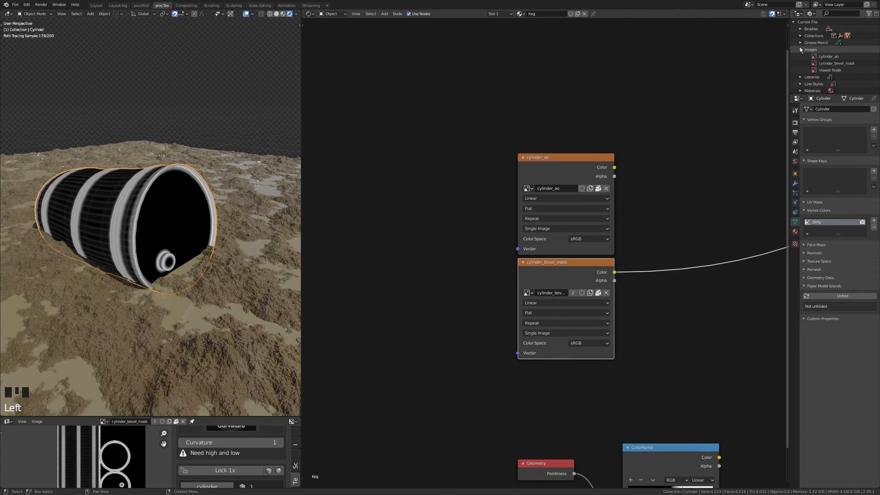
left_click(845, 57)
left_click(838, 63)
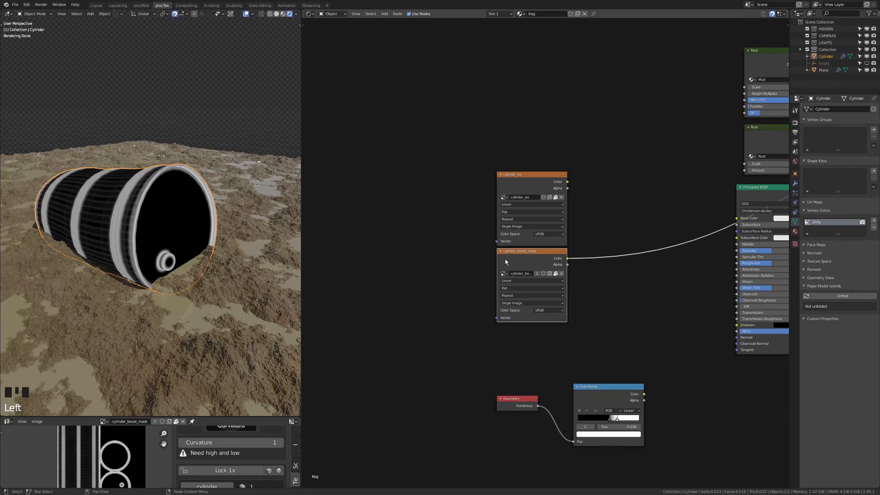
- Add a UV Map node and connect its UV output to the Vector inputs of both baked texture nodes
key("shift+a")
left_click(399, 216)
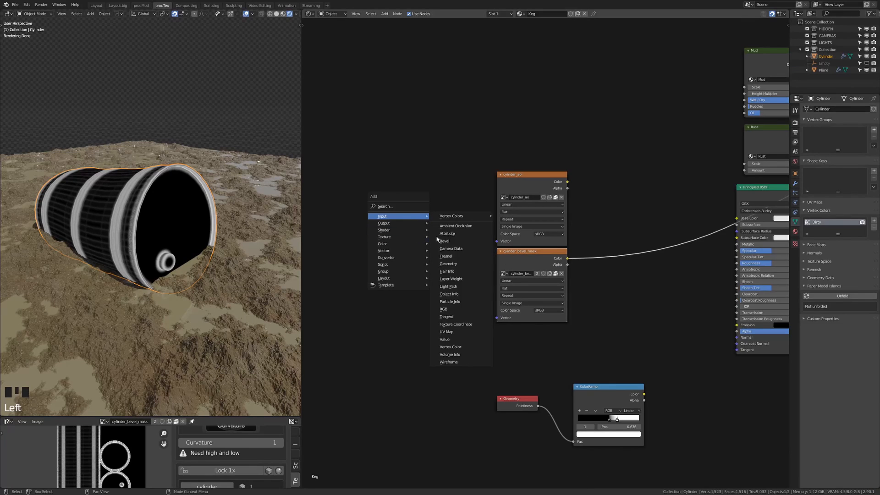
left_click(452, 332)
left_click_drag(416, 246, 496, 241)
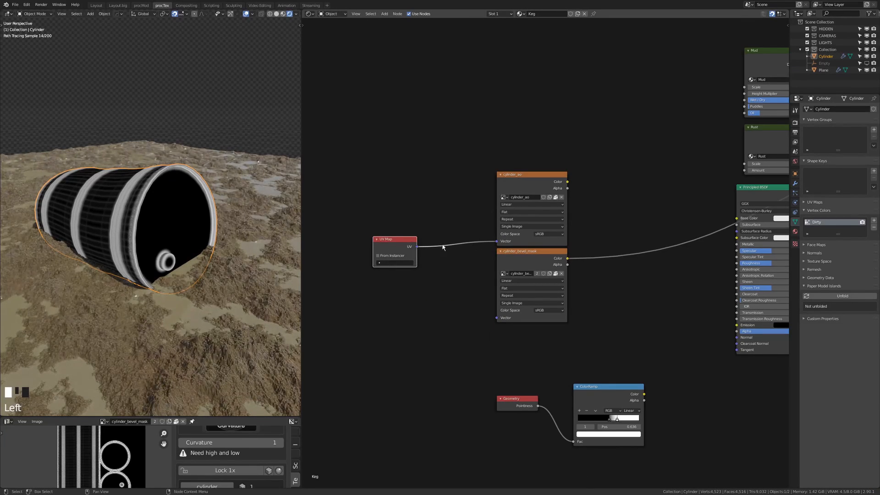
right_click_drag(391, 244, 532, 211, "alt")
right_click_drag(394, 252, 531, 298, "alt")
- Preview the cylinder_ao texture and then the cylinder_bevel_mask texture on the barrel
key("Home")
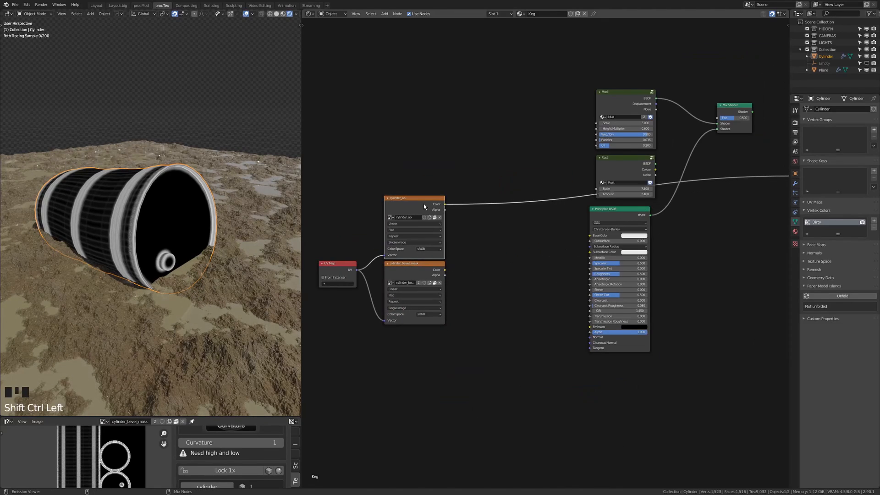
left_click(424, 204, "ctrl+shift")
left_click(415, 272, "ctrl+shift")
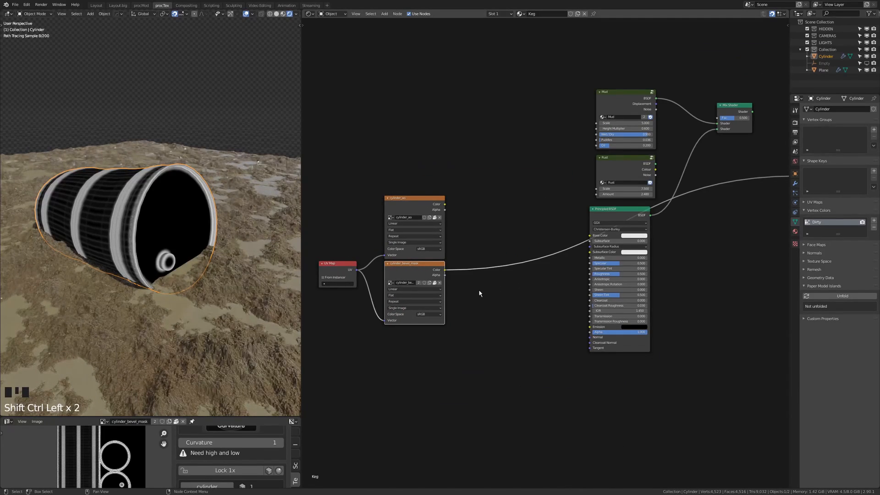
middle_click_drag(480, 293, 455, 318)
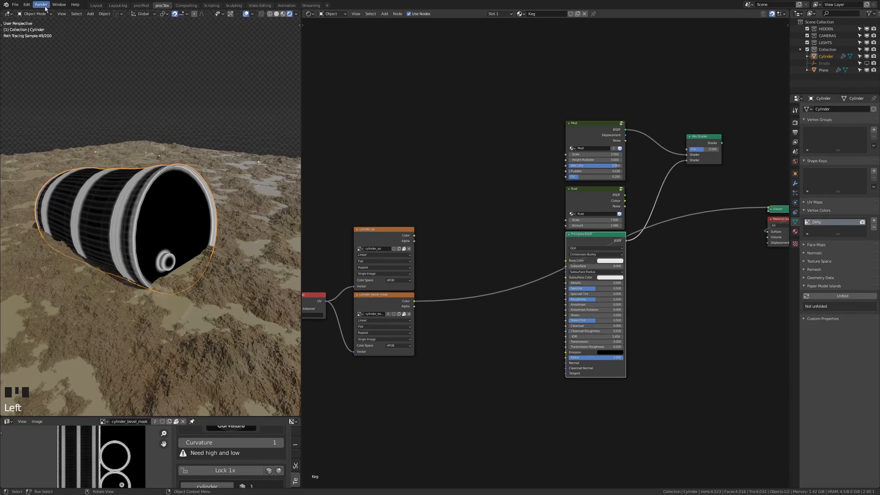
- Set the Cycles render device to OptiX in the system preferences
left_click(26, 4)
left_click(42, 110)
left_click(27, 125)
left_click(157, 37)
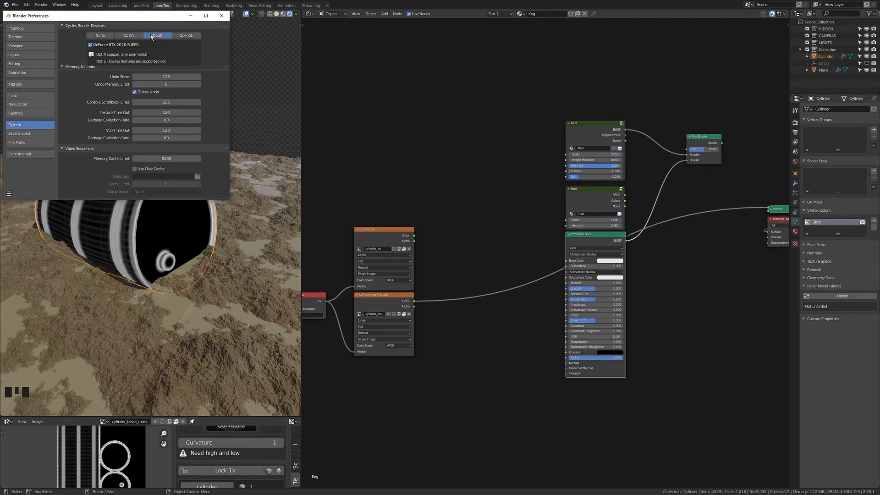
- Add a Geometry node in the empty area beside the Mud group and preview its Normal output on the barrel
middle_click_drag(164, 243, 180, 249)
scroll(436, 230, "up", 3)
key("shift+a")
mouse_move(436, 230)
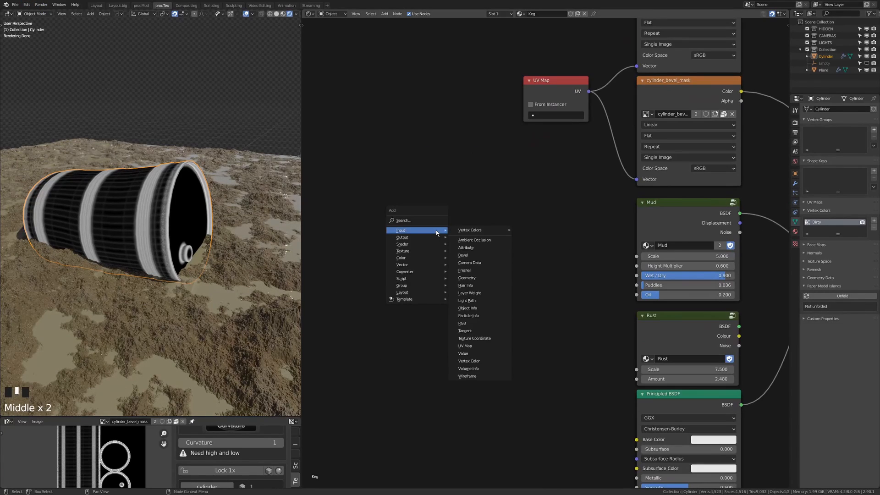
left_click(483, 283)
left_click(433, 282)
left_click(380, 275, "ctrl+shift")
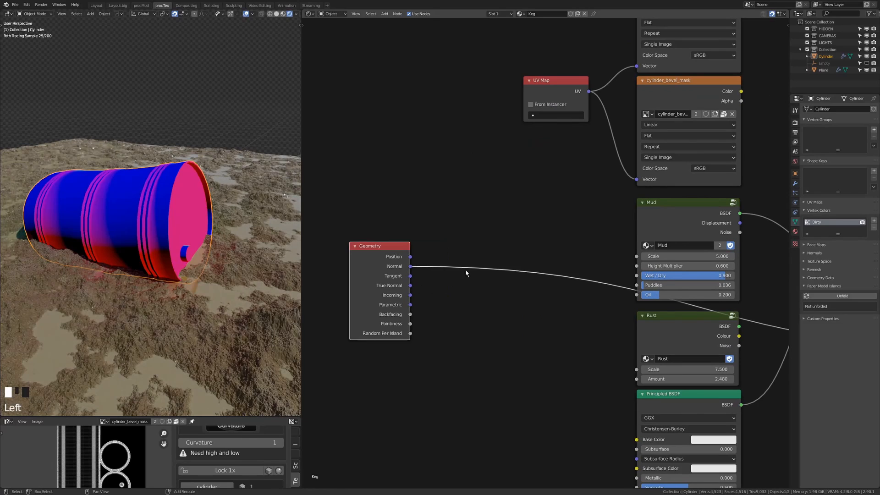
- Insert a Separate XYZ node after the Geometry node's Normal output and preview its Z output
key("shift+a")
mouse_move(440, 311)
left_click(510, 394)
left_click(477, 256)
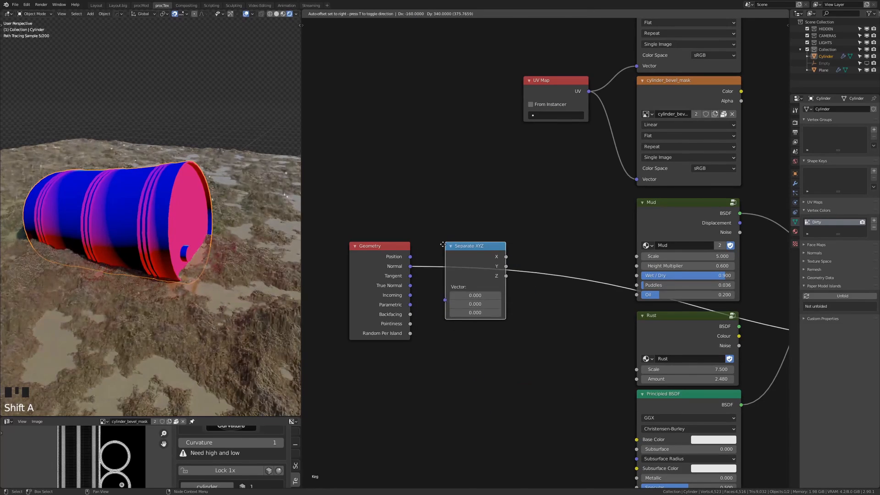
left_click(477, 249, "ctrl+shift")
left_click(478, 249, "ctrl+shift")
left_click(477, 249, "ctrl+shift")
- Insert a ColorRamp after the Z output and move its black stop to about 0.7 to restrict the mask to upward-facing surfaces
key("shift+a")
mouse_move(409, 228)
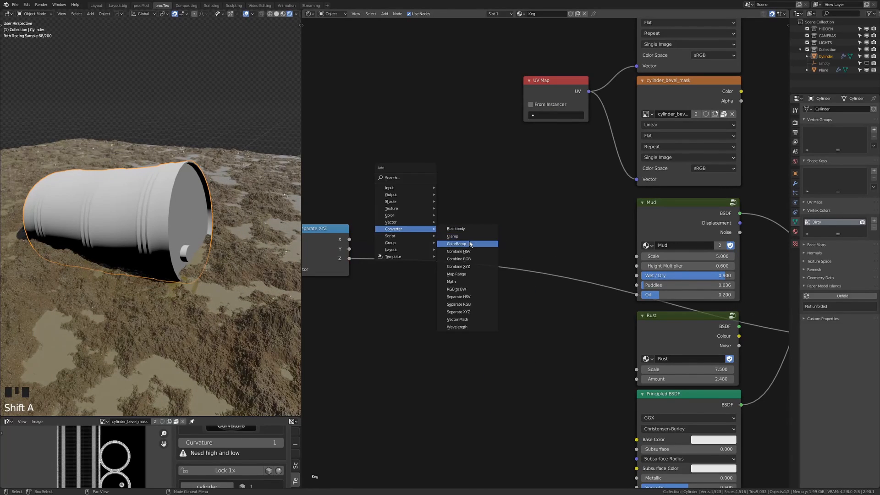
left_click(471, 244)
left_click(392, 209)
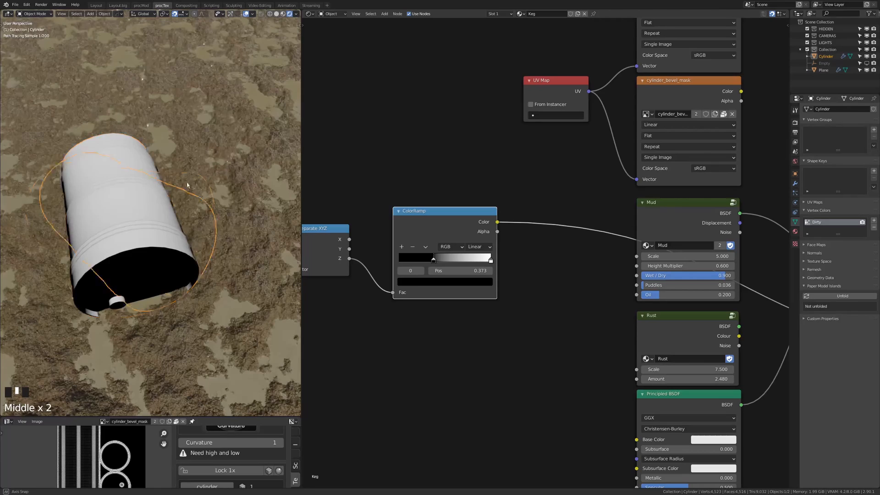
middle_click_drag(149, 186, 95, 131)
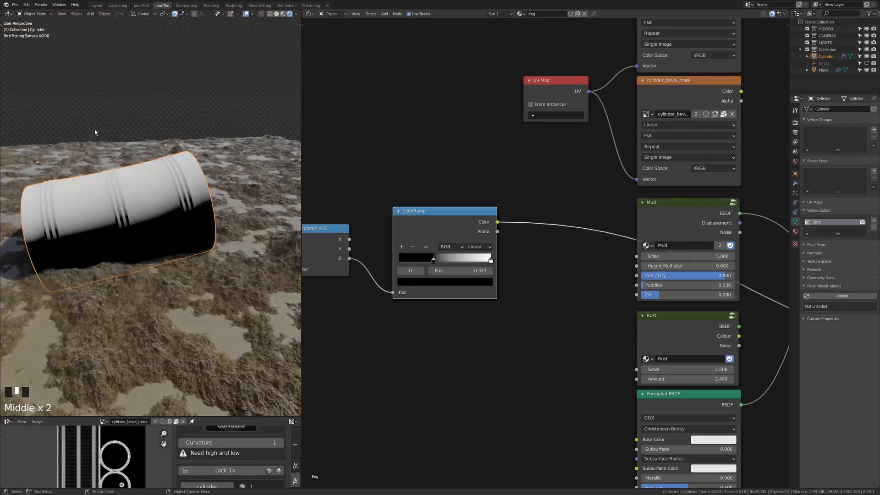
left_click_drag(433, 260, 466, 260)
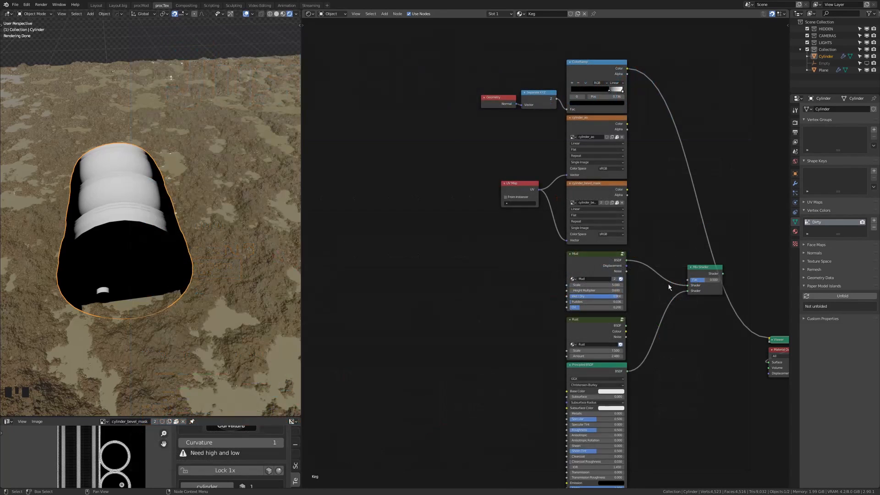
- Add a Noise Texture node and a Texture Coordinate node in the empty area beside the Principled BSDF
middle_click_drag(664, 336, 649, 216)
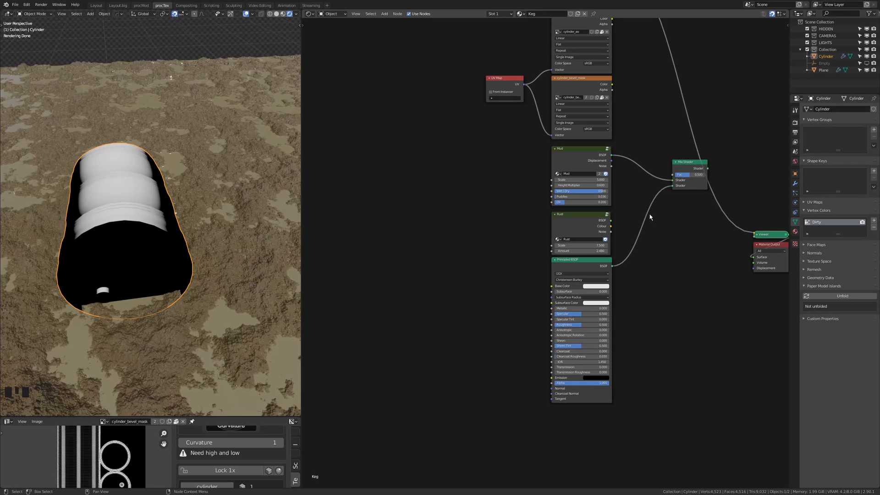
scroll(650, 217, "up", 2)
key("shift+a")
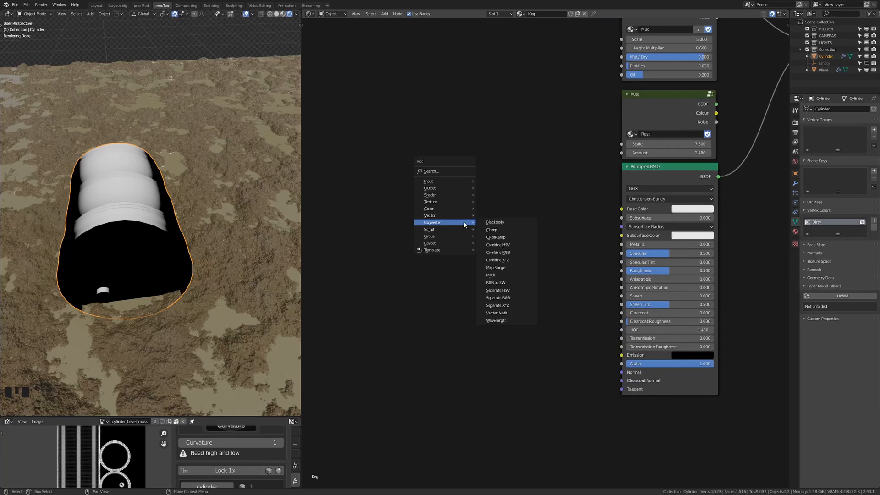
mouse_move(445, 201)
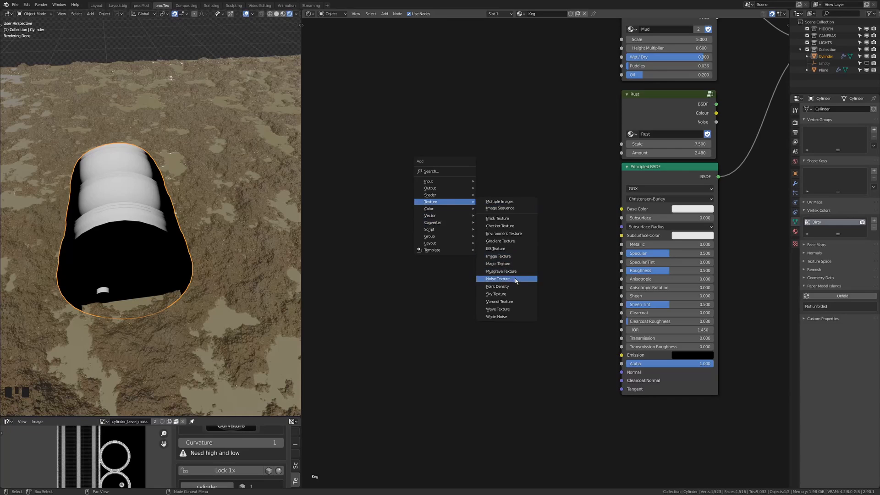
left_click(497, 278)
key("shift+a")
mouse_move(412, 198)
left_click(478, 306)
left_click(466, 281)
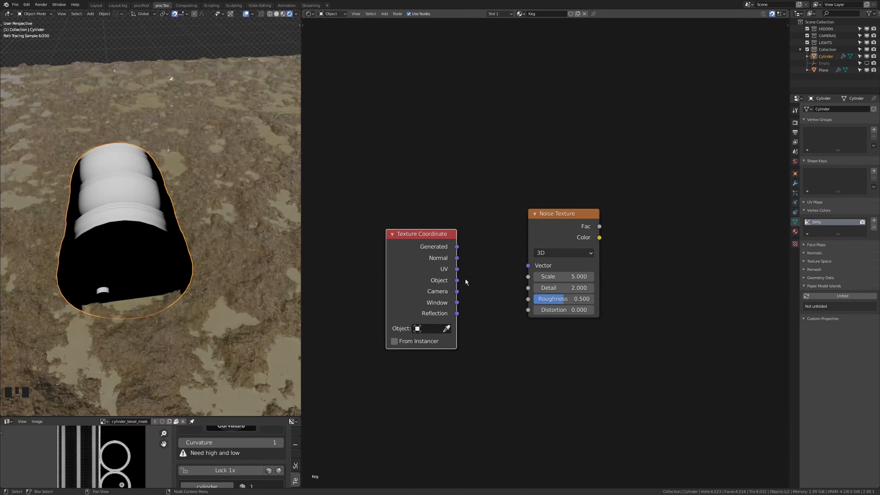
- Connect the Object coordinates to the noise's Vector input, hide the unused coordinate sockets and place that node beside the Noise Texture
left_click_drag(457, 280, 522, 269)
left_click(414, 255)
key("ctrl+h")
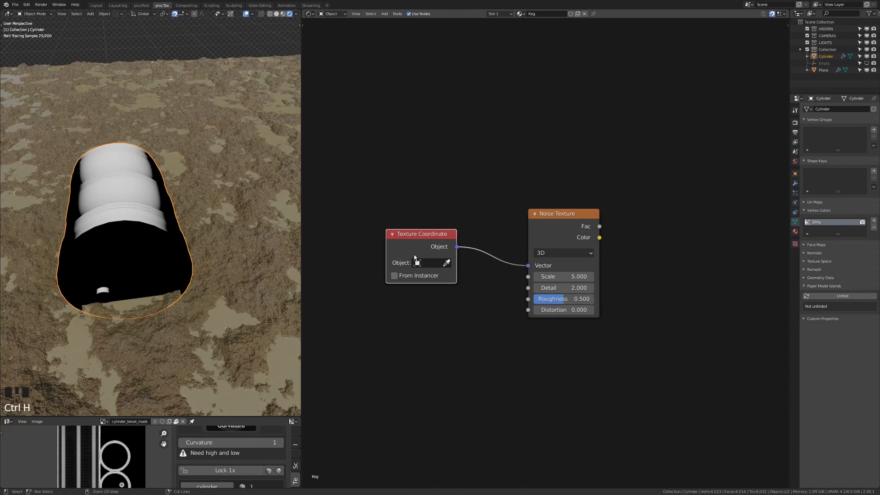
left_click_drag(414, 254, 470, 231)
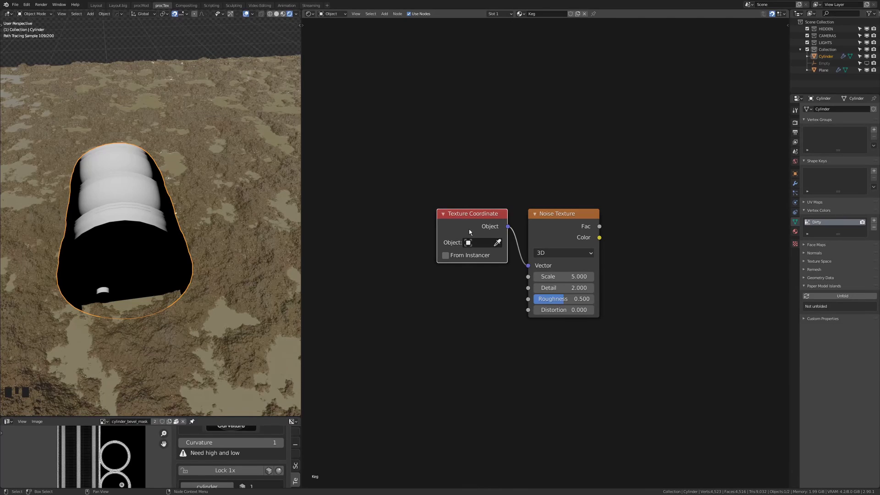
- Preview the Noise Texture's Color output on the barrel and set its Scale to 2 and Detail to 0
left_click(490, 235, "ctrl+shift")
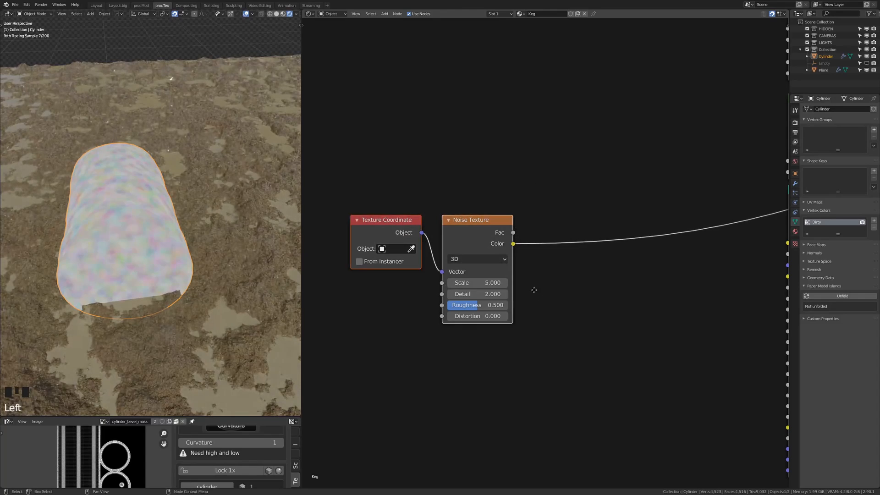
middle_click_drag(534, 290, 452, 259)
left_click(402, 253)
type("2")
key("Return")
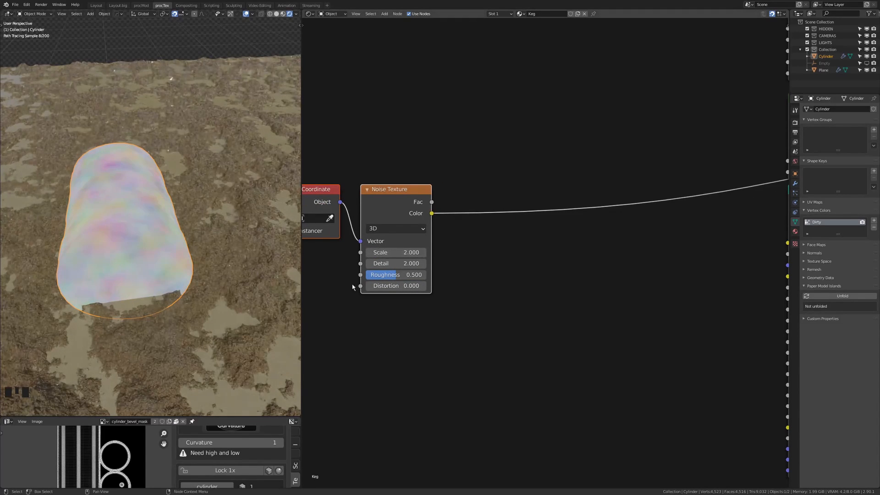
left_click_drag(393, 265, 374, 265)
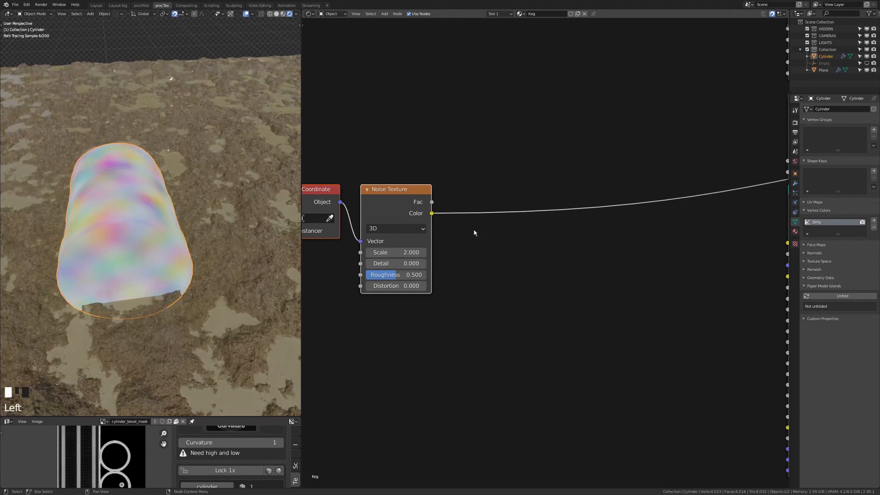
- Insert a Separate HSV node after the noise's Color output and view its H output on the barrel
key("shift+a")
mouse_move(462, 281)
left_click(537, 351)
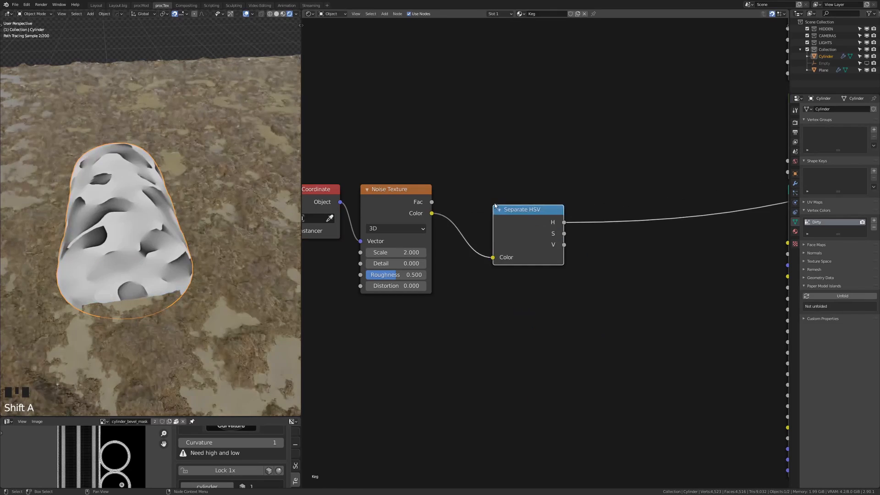
left_click(485, 215)
middle_click_drag(151, 216, 195, 216)
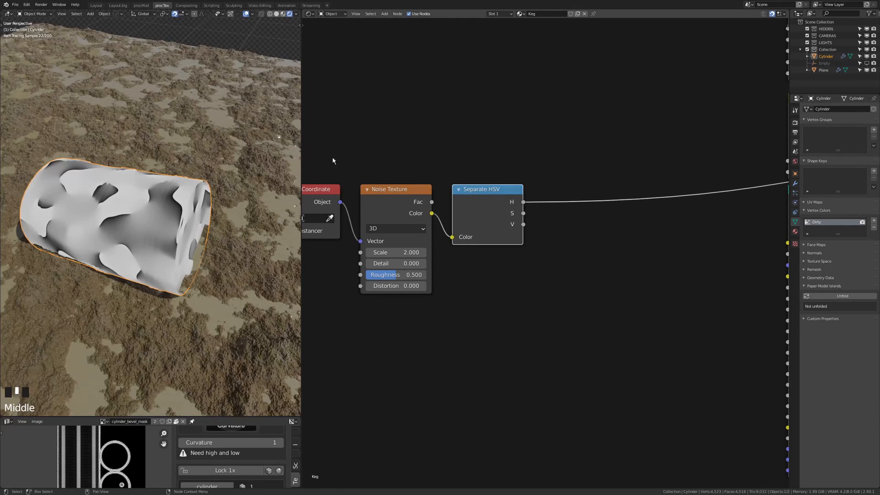
- View the Separate HSV's S output on the barrel and insert a ColorRamp node after it
left_click_drag(400, 264, 367, 263)
left_click(494, 202, "ctrl+shift")
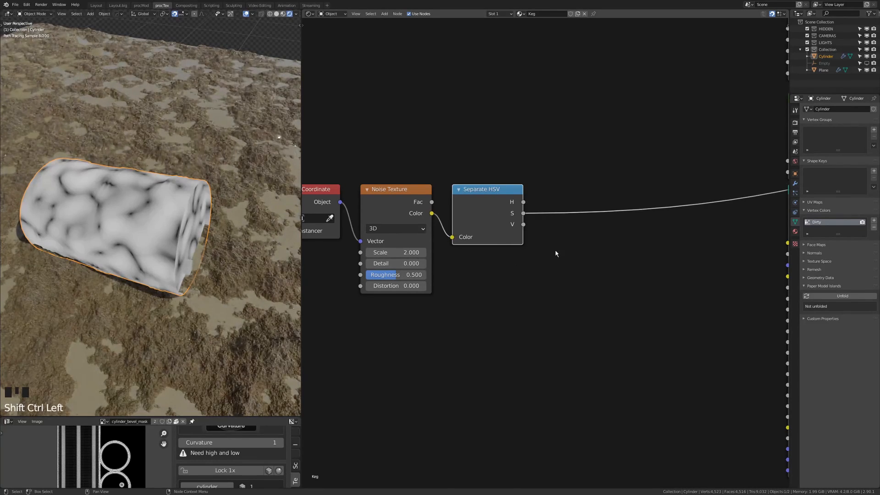
middle_click_drag(555, 251, 509, 270)
key("shift+a")
mouse_move(510, 269)
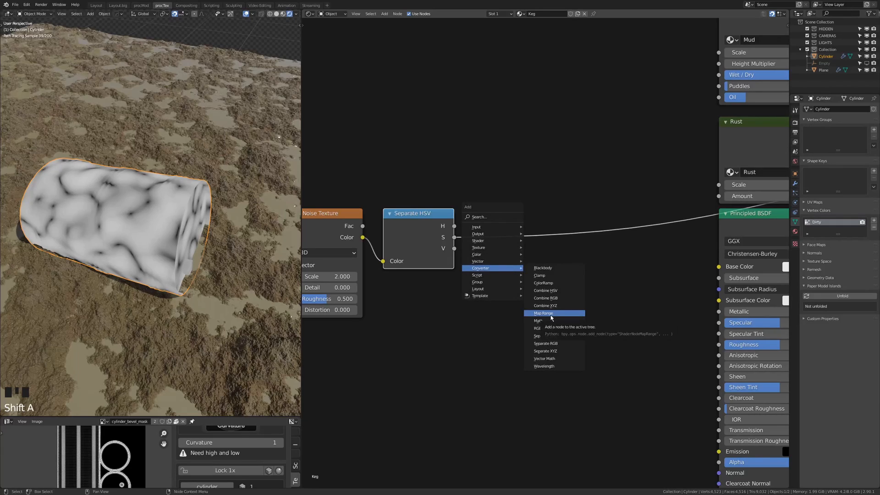
left_click(544, 282)
left_click(550, 255)
- Move the ColorRamp's white stop to position 0.132 and set the Noise Texture's Distortion to 1.2
left_click_drag(551, 256, 505, 261)
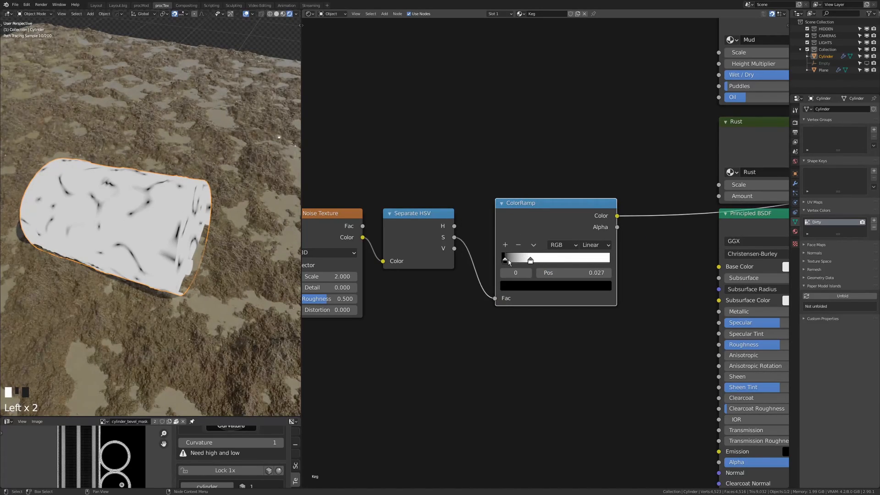
left_click(508, 262)
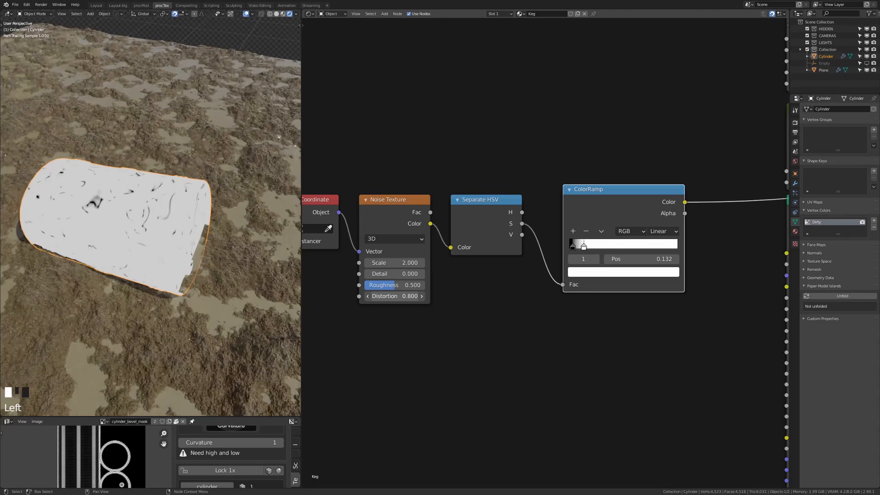
left_click_drag(394, 296, 410, 295)
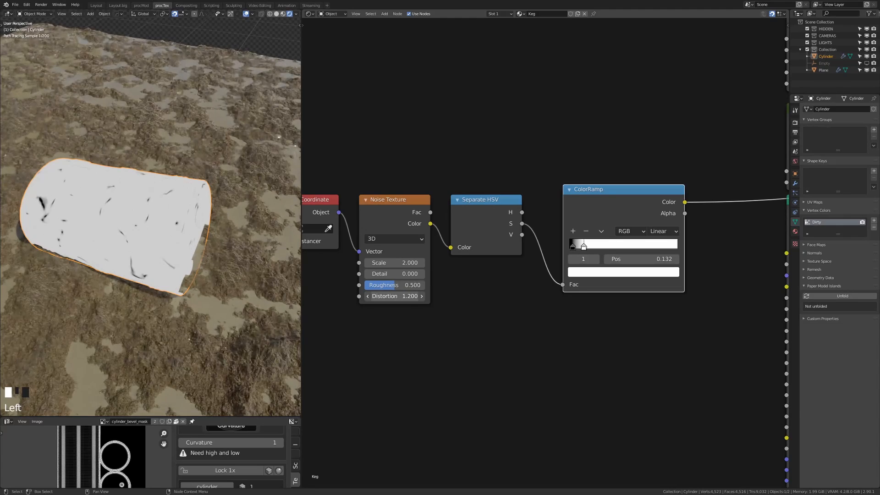
middle_click_drag(472, 339, 506, 300)
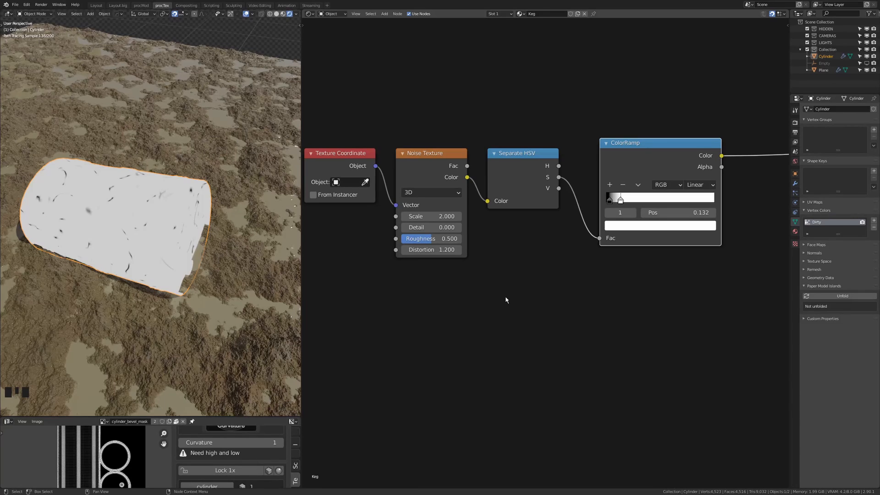
middle_click_drag(151, 238, 181, 218)
scroll(155, 242, "up", 2)
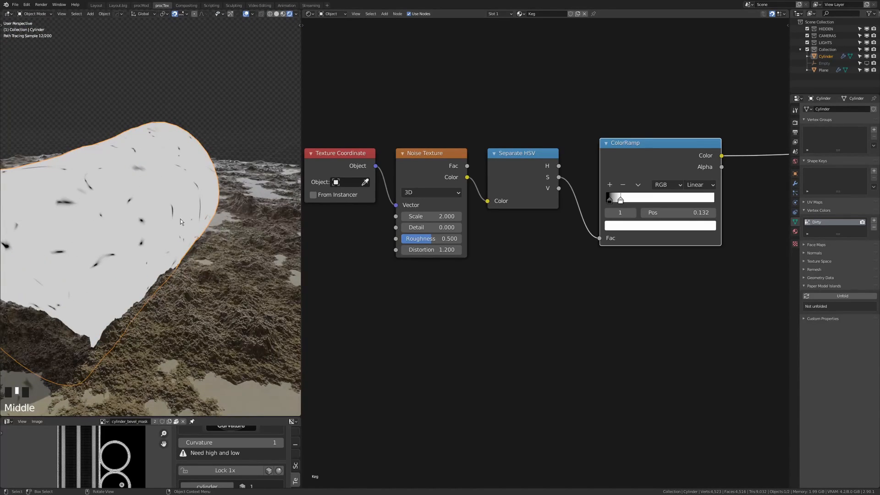
- Preview the Principled BSDF on the barrel and set its Base Color to dark blue
middle_click_drag(482, 279, 435, 279)
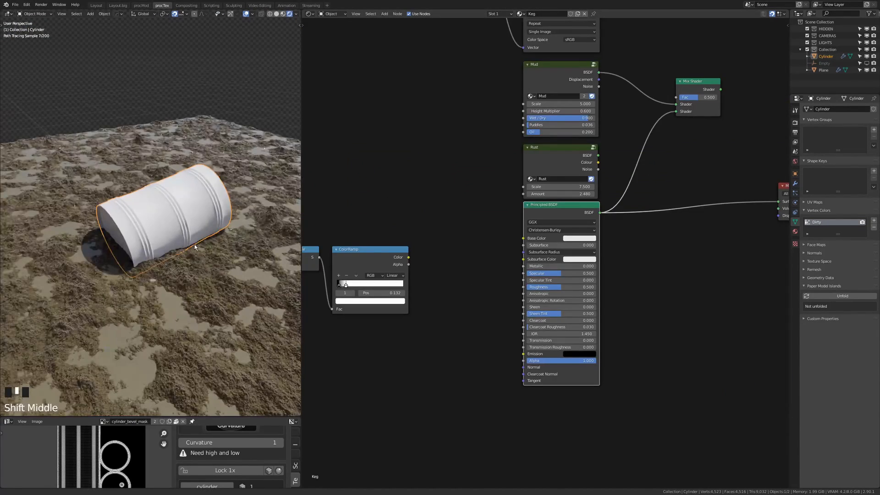
scroll(191, 251, "up", 1)
scroll(191, 247, "up", 1)
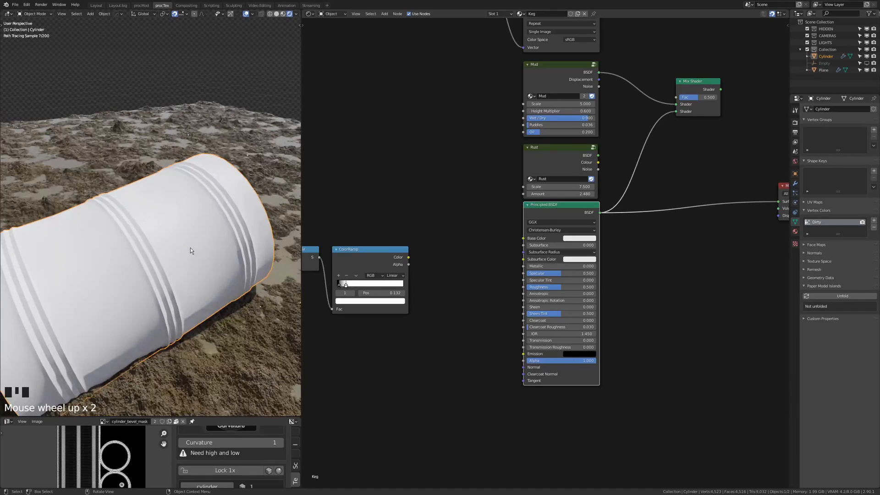
middle_click_drag(191, 247, 256, 266, "shift")
scroll(506, 280, "up", 4)
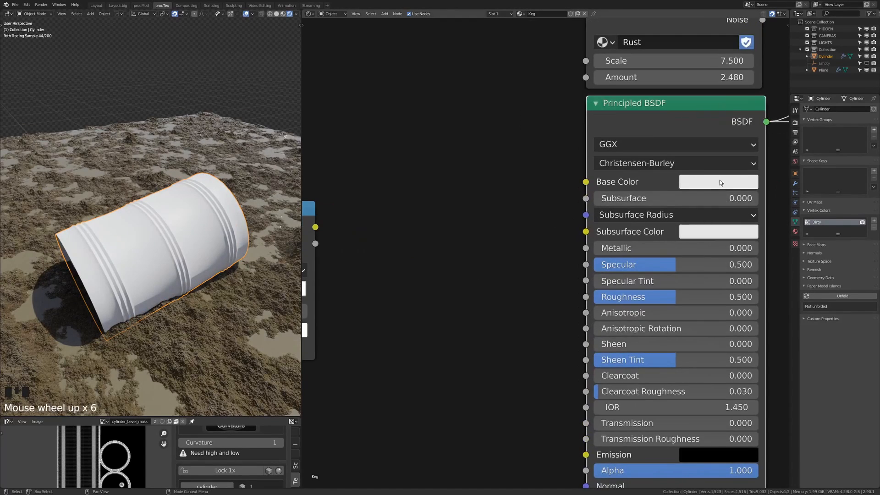
left_click(718, 180)
key("ctrl+v")
left_click_drag(691, 273, 694, 276)
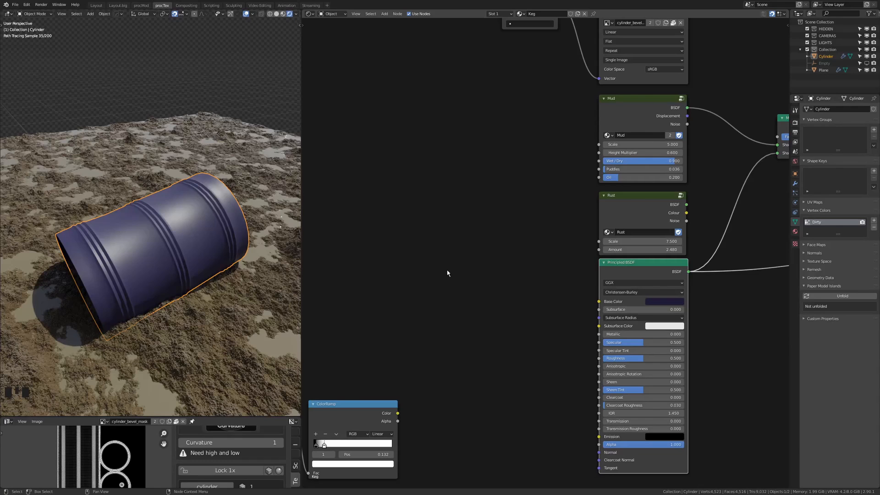
- Add a Bump node, connect it to the Principled BSDF's Normal input and place it beside that shader
key("shift+a")
mouse_move(417, 249)
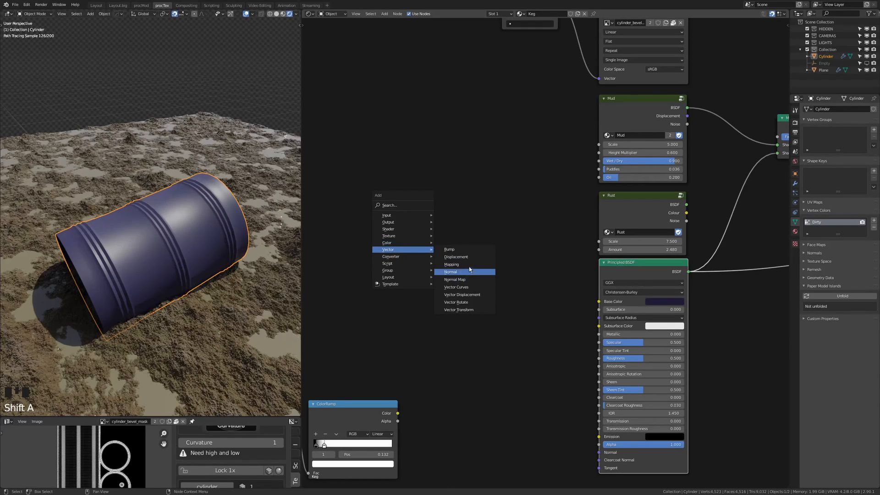
left_click_drag(548, 330, 598, 452)
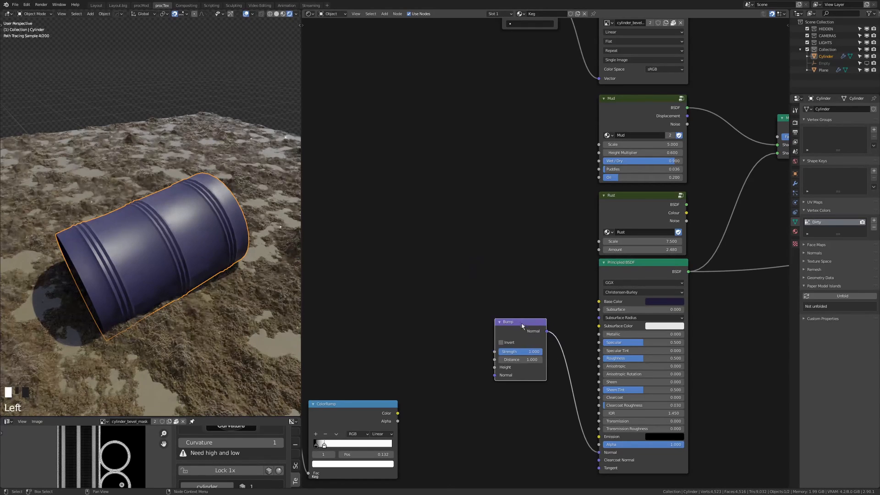
left_click_drag(521, 323, 543, 363)
- Preview the Noise outputs of the Rust and Mud groups on the barrel
middle_click_drag(647, 113, 590, 351)
scroll(590, 352, "down", 4)
scroll(571, 277, "up", 4)
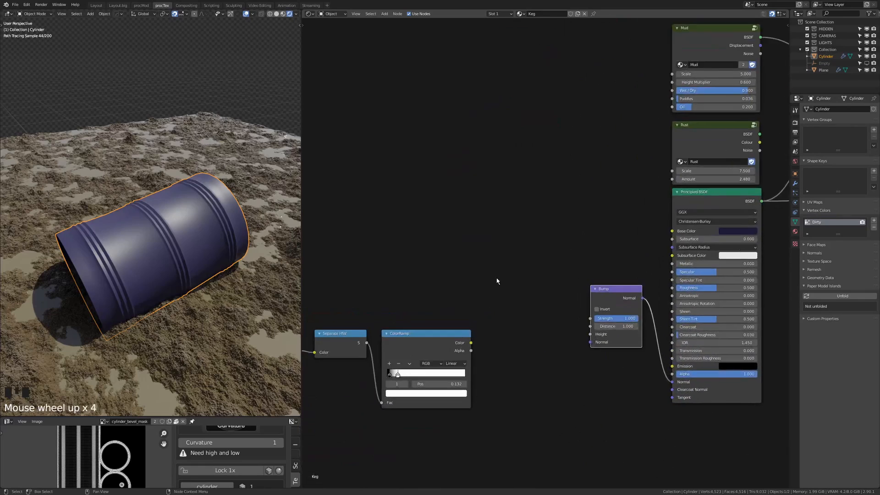
middle_click_drag(429, 349, 507, 313)
left_click(508, 312, "ctrl+shift")
middle_click_drag(186, 302, 173, 279)
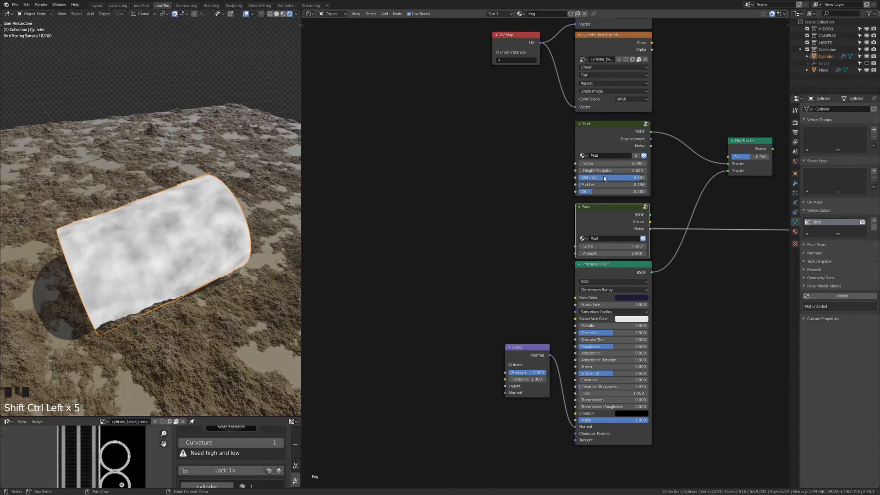
left_click(601, 128, "ctrl+shift")
left_click(598, 133, "ctrl+shift")
left_click(596, 136, "ctrl+shift")
left_click(595, 139, "ctrl+shift")
left_click(593, 141, "ctrl+shift")
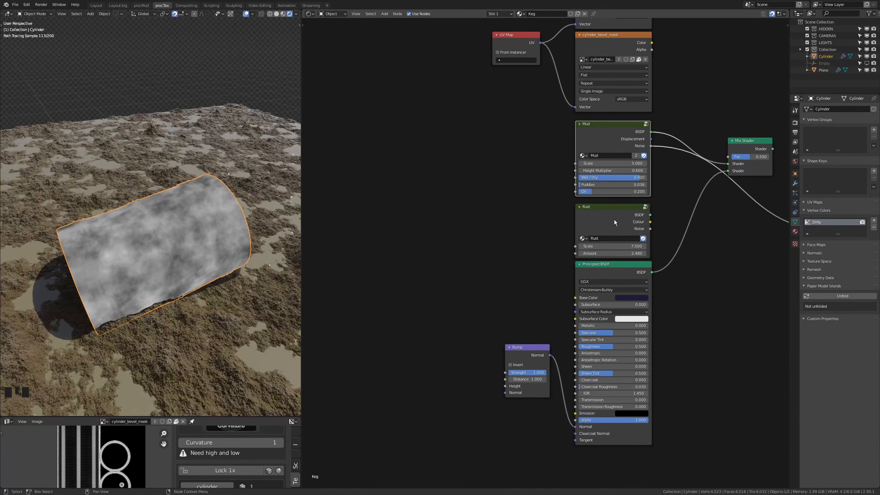
- Move the Rust group beside the Bump node, feed its Noise output into the Bump's Height and preview the Principled BSDF
left_click_drag(614, 222, 463, 220)
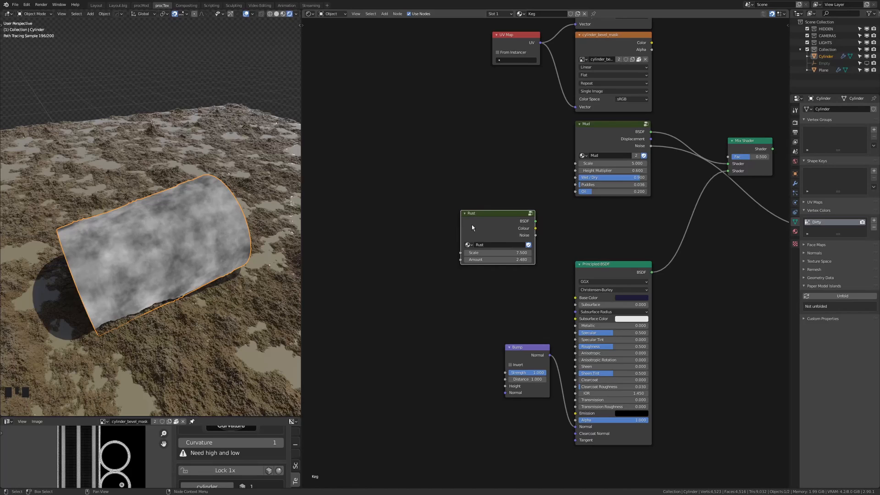
left_click_drag(471, 225, 559, 307)
left_click(581, 284, "ctrl+shift")
- Set the Bump's Distance to 0.01 and Strength to 0.167, and the Rust group's Scale to 10
scroll(545, 254, "up", 6)
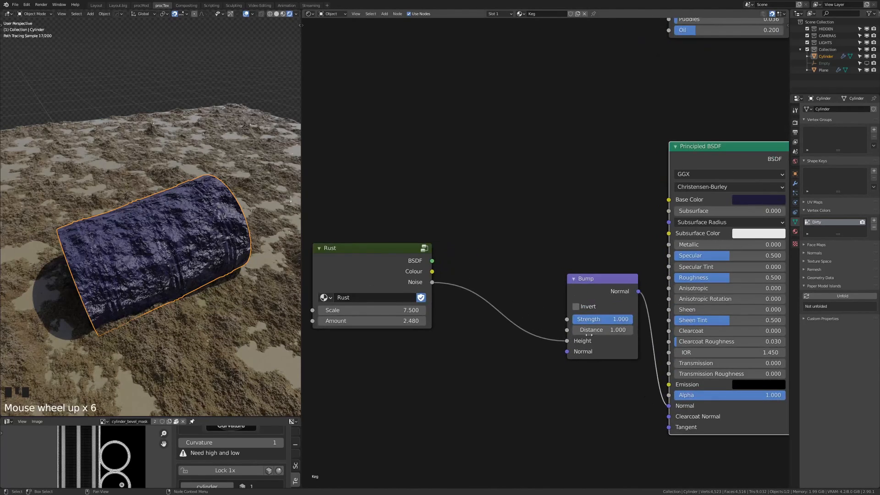
left_click(588, 330)
type(".01")
key("Return")
left_click_drag(603, 319, 573, 318)
scroll(150, 263, "up", 2)
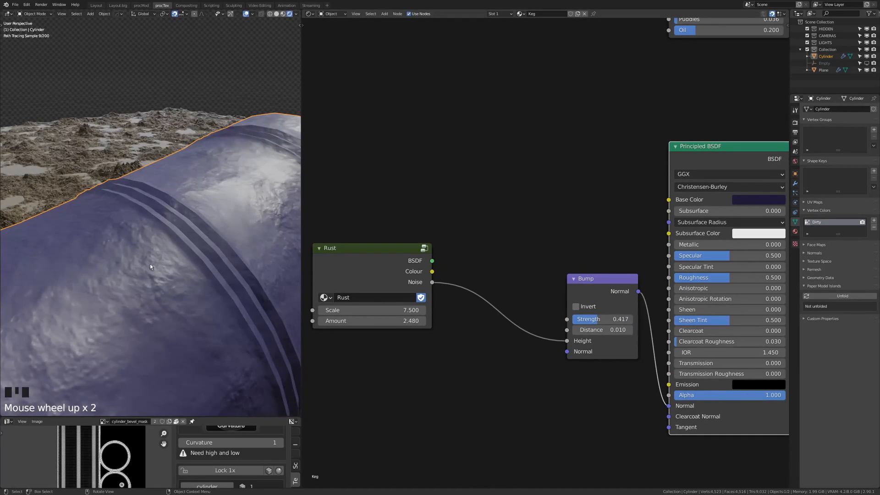
middle_click_drag(150, 263, 159, 266)
scroll(156, 263, "down", 2)
scroll(182, 246, "down", 2)
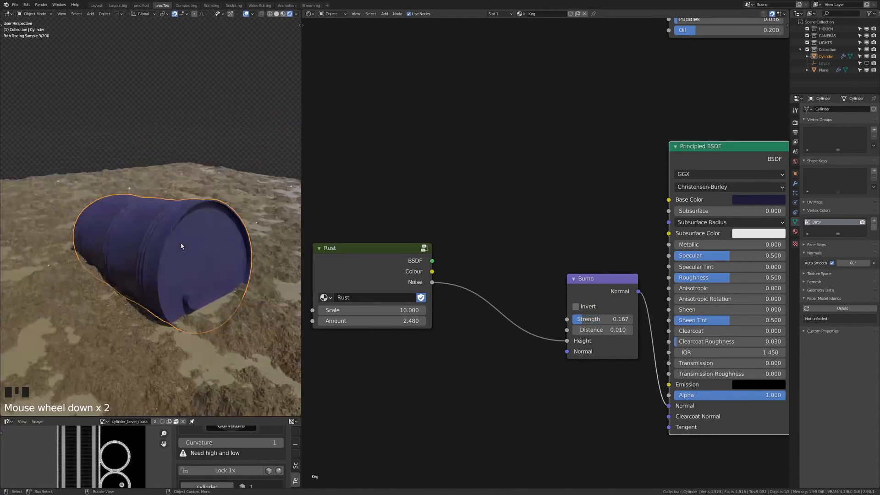
- Move the Rust, Bump and Principled BSDF nodes together further down below the Mud group
scroll(580, 218, "down", 4)
middle_click_drag(580, 218, 554, 255)
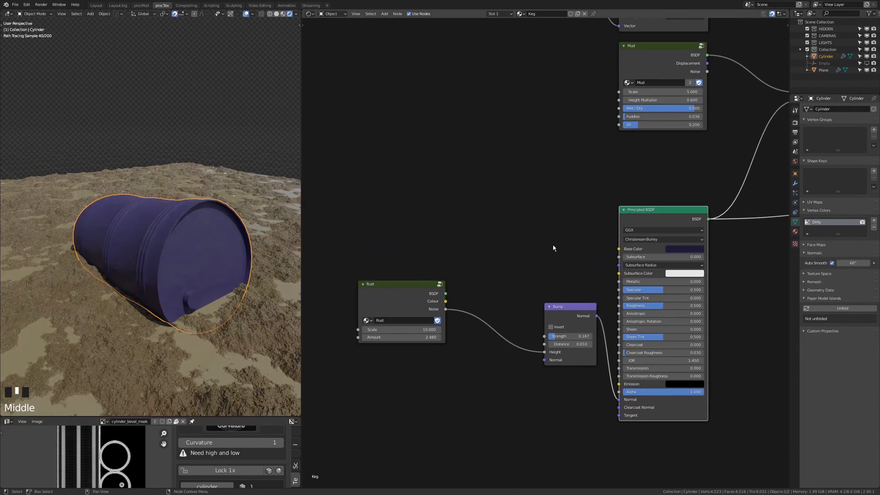
left_click_drag(403, 214, 659, 345)
left_click_drag(644, 208, 628, 275)
- Move the SCRATCHES frame into the empty area above the Rust group
middle_click_drag(628, 276, 597, 316)
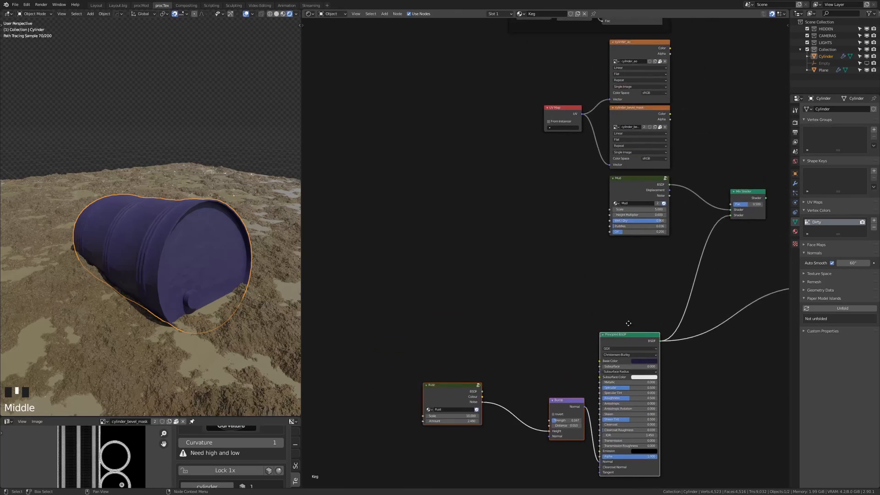
scroll(597, 316, "down", 4)
left_click_drag(595, 34, 523, 309)
scroll(541, 306, "up", 10)
middle_click_drag(496, 376, 544, 229)
left_click_drag(545, 229, 457, 214)
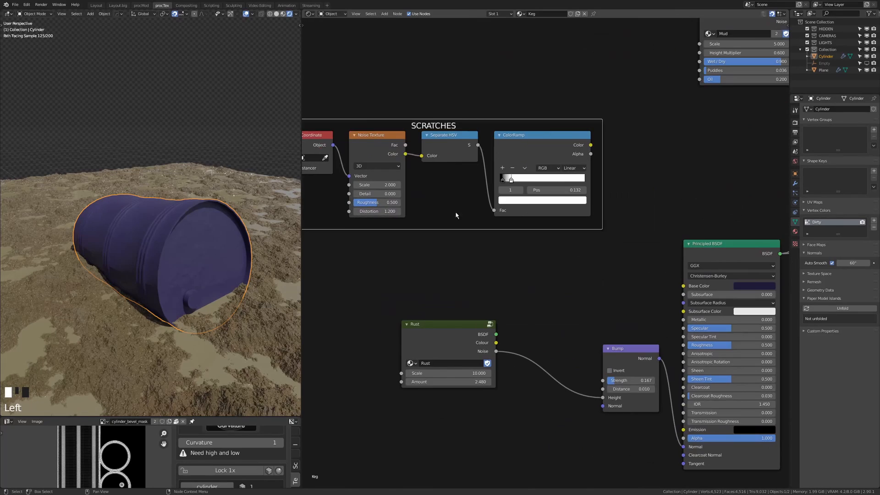
- Add a MixRGB node before the Principled BSDF and connect the SCRATCHES ColorRamp's Color output to its Fac
middle_click_drag(609, 287, 536, 216)
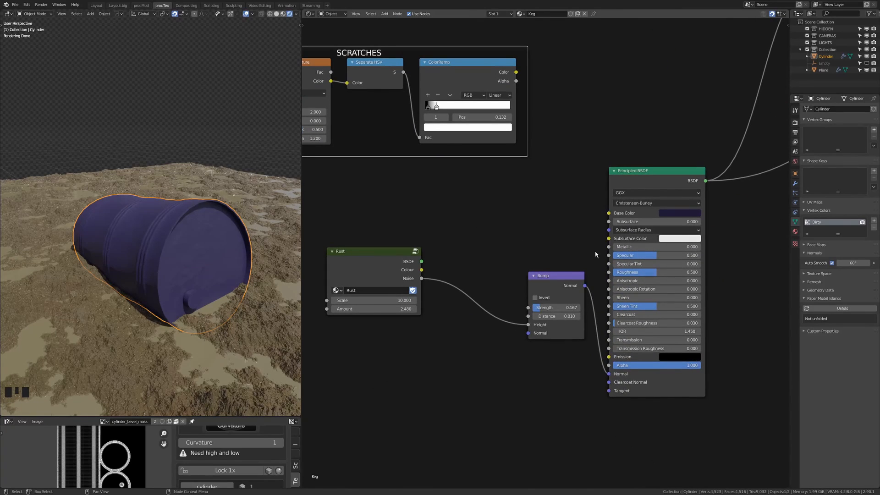
middle_click_drag(595, 251, 621, 235)
key("shift+a")
left_click(596, 208)
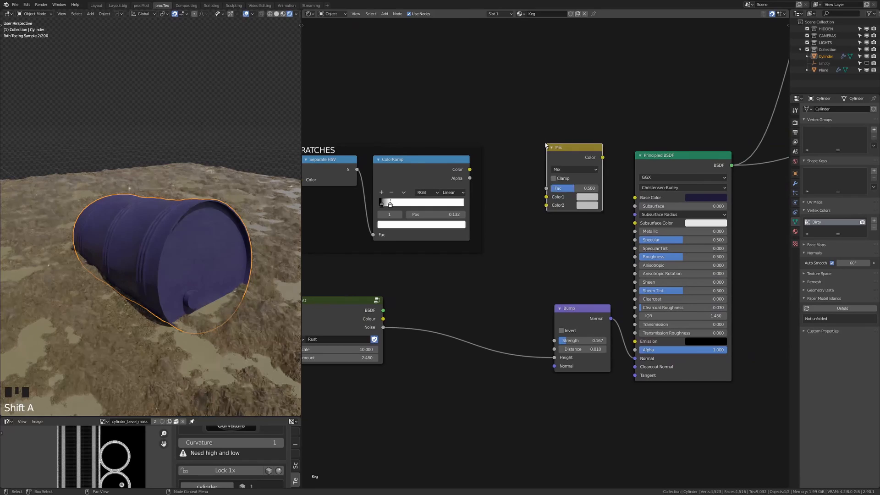
left_click(479, 206, "ctrl+shift")
left_click_drag(469, 169, 547, 189)
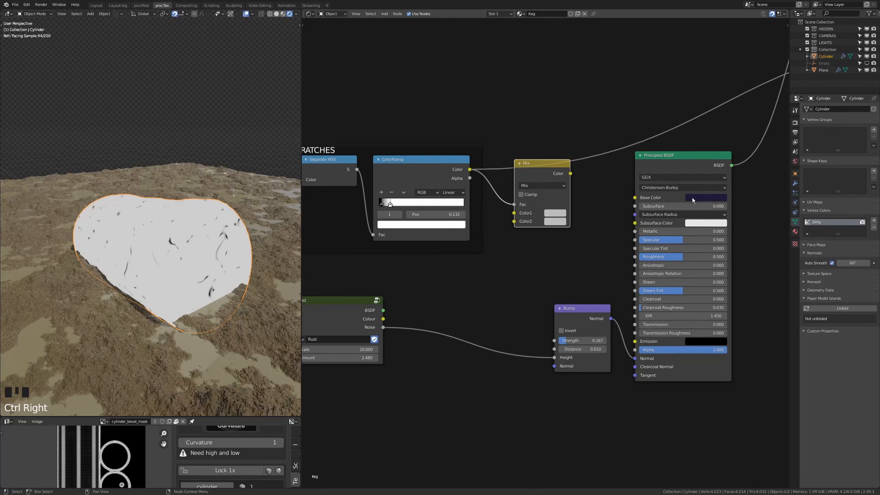
- Copy the dark blue Base Color into the Mix node's Color2, make Color1 white and connect the mix to Base Color
left_click_drag(693, 201, 553, 222)
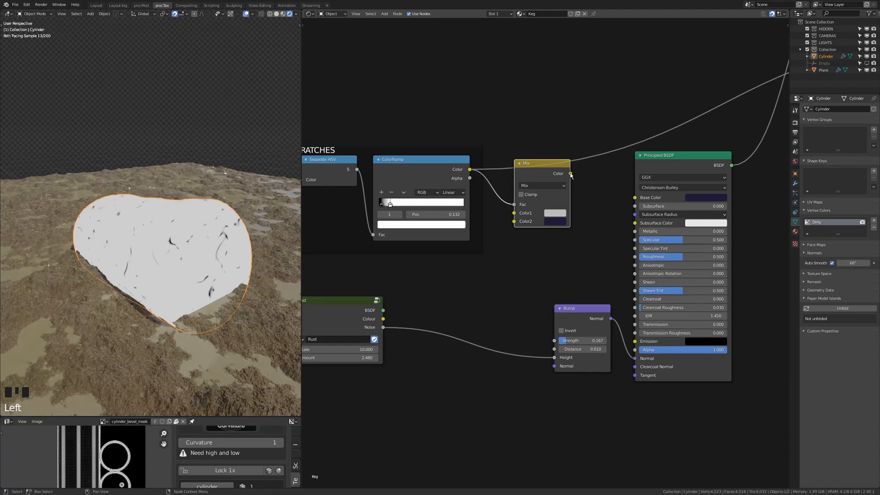
left_click_drag(571, 174, 634, 197)
left_click(555, 213)
left_click(549, 91)
- Move the SCRATCHES ColorRamp's white stop close to the black stop to thin the scratches
scroll(533, 275, "up", 3)
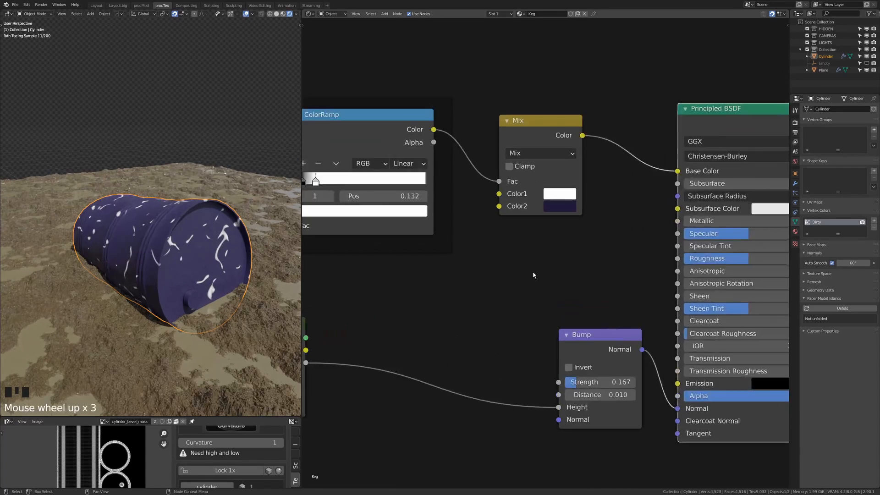
scroll(533, 275, "up", 4)
middle_click_drag(533, 275, 696, 273)
left_click(421, 171)
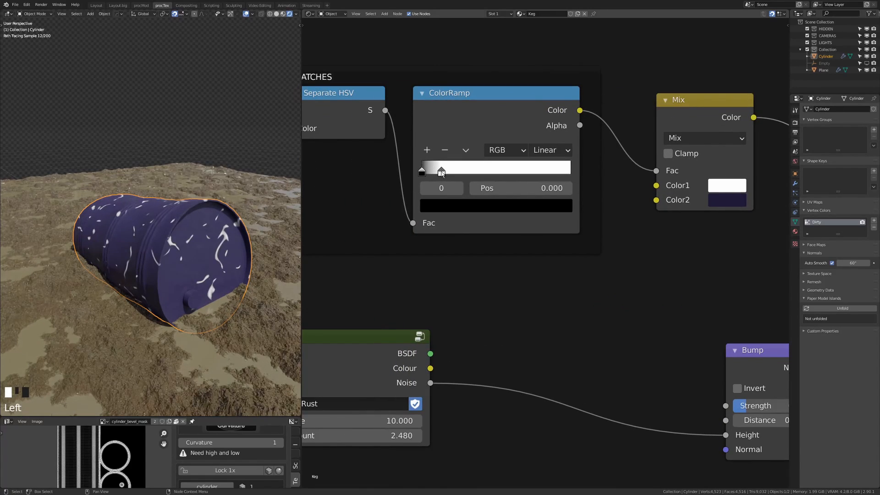
left_click_drag(441, 173, 426, 171)
- Insert a MixRGB node before the Bump's Height, with the SCRATCHES ColorRamp in Color1 and the Rust Noise in Color2
scroll(427, 171, "down", 4)
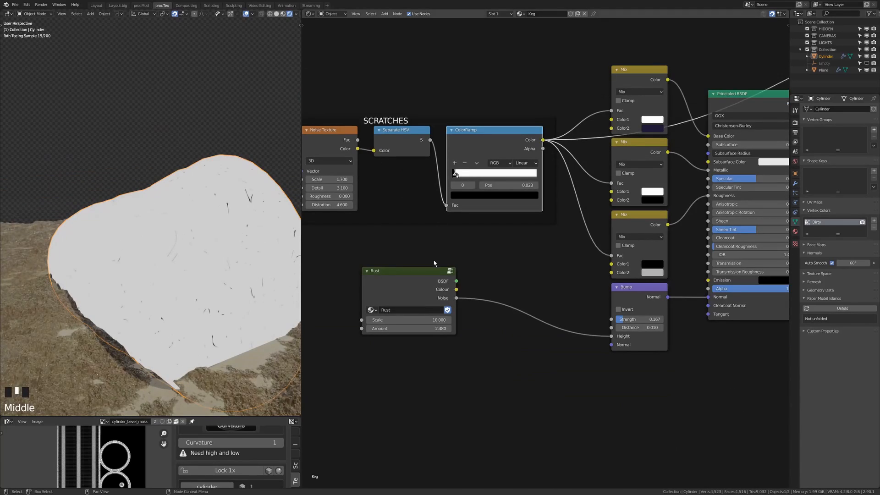
key("shift+a")
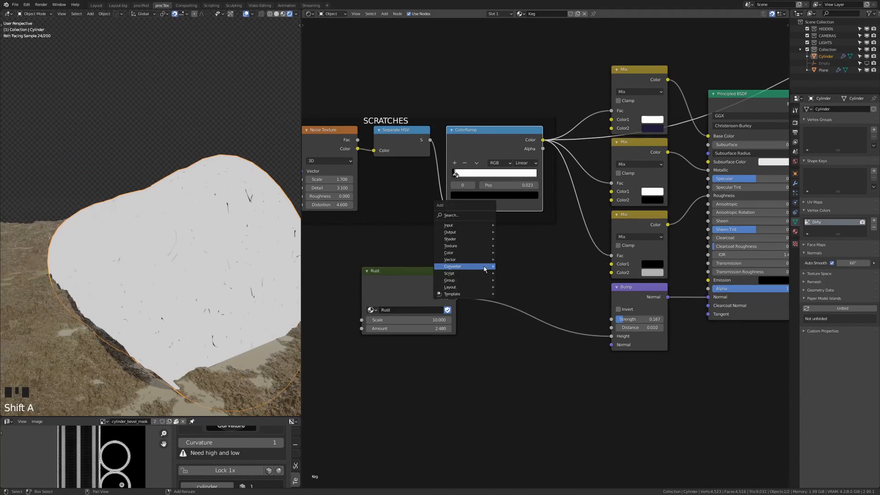
mouse_move(472, 252)
left_click(529, 289)
left_click(550, 301)
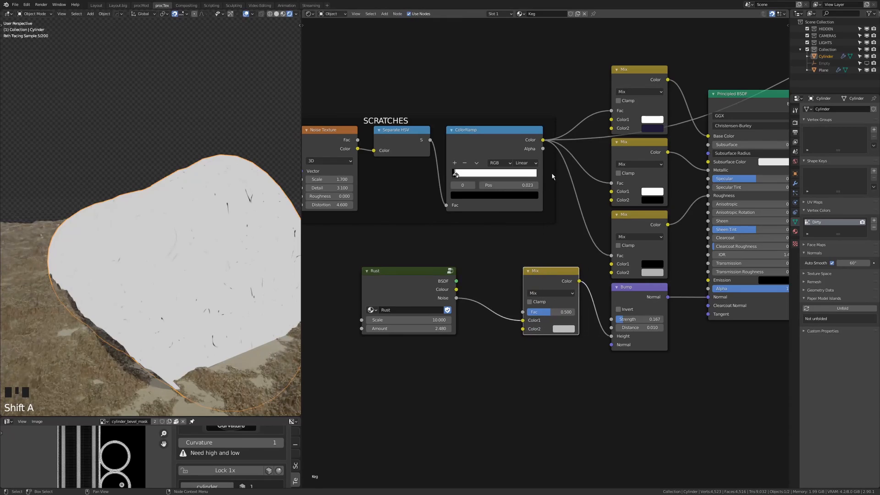
left_click_drag(544, 140, 522, 320)
- Move the SCRATCHES frame farther from the Mix nodes and set the Bump's Distance to 0.1
scroll(518, 231, "down", 2)
left_click_drag(517, 232, 438, 238)
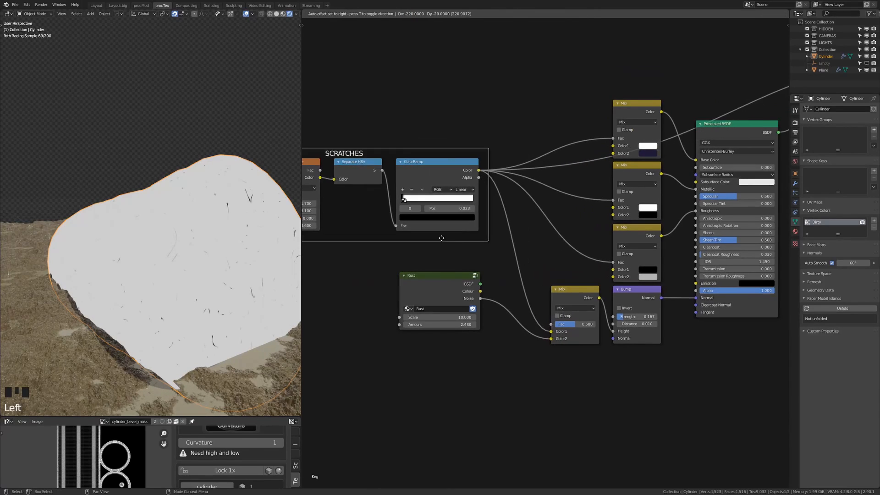
middle_click_drag(439, 237, 374, 183)
left_click(569, 270)
- Set the Mix node feeding the Bump to Multiply with a Fac of 0.093 and preview its output on the barrel
left_click(510, 253)
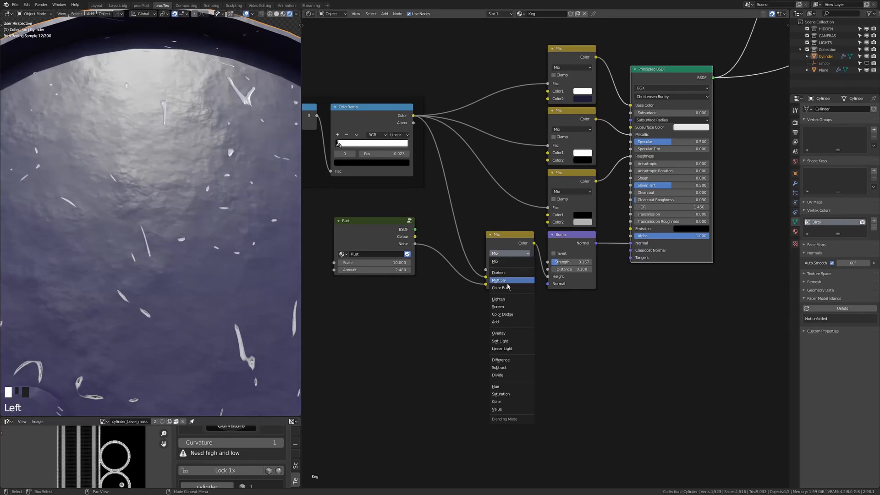
left_click(497, 281)
left_click_drag(509, 270, 470, 299)
left_click(527, 264, "ctrl+shift")
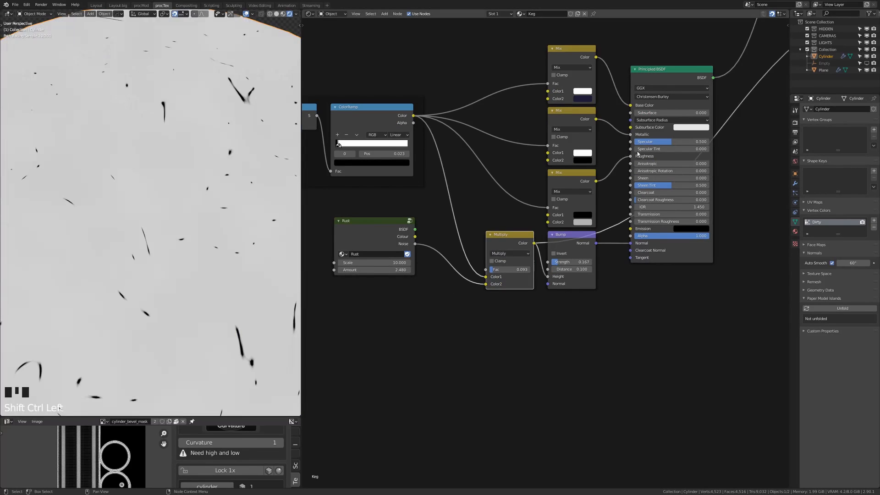
- Preview the Principled BSDF on the barrel and set the Fac of the Multiply node feeding the Bump to 0.134
left_click(541, 262, "ctrl+shift")
left_click_drag(514, 269, 522, 269, "shift")
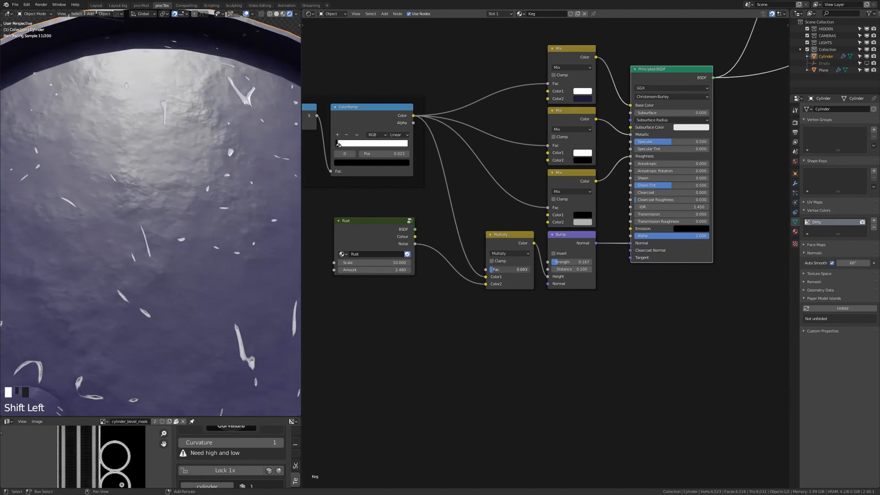
scroll(191, 109, "down", 3)
middle_click_drag(191, 109, 198, 208)
scroll(192, 215, "up", 2)
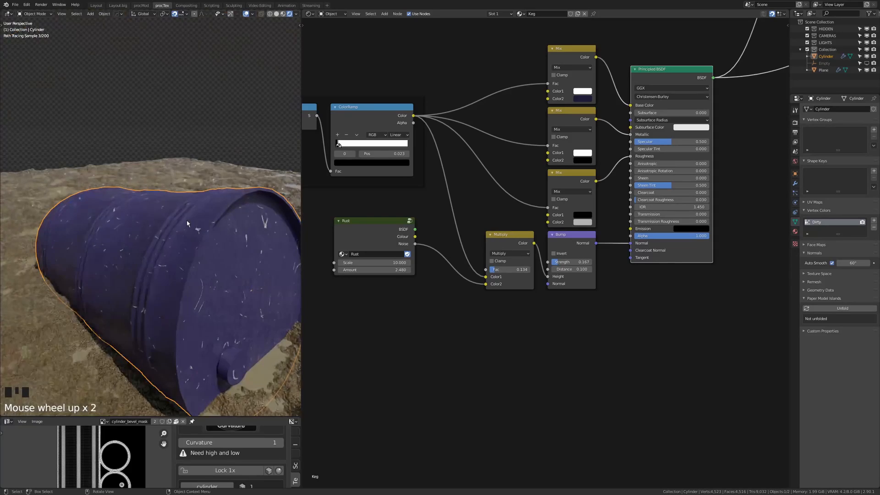
scroll(187, 223, "down", 2)
scroll(678, 348, "down", 1)
- Place the Rust group directly below the Principled BSDF and combine both BSDF outputs in a Mix Shader ahead of the Material Output
left_click_drag(446, 252, 526, 372)
right_click_drag(538, 307, 515, 304, "shift")
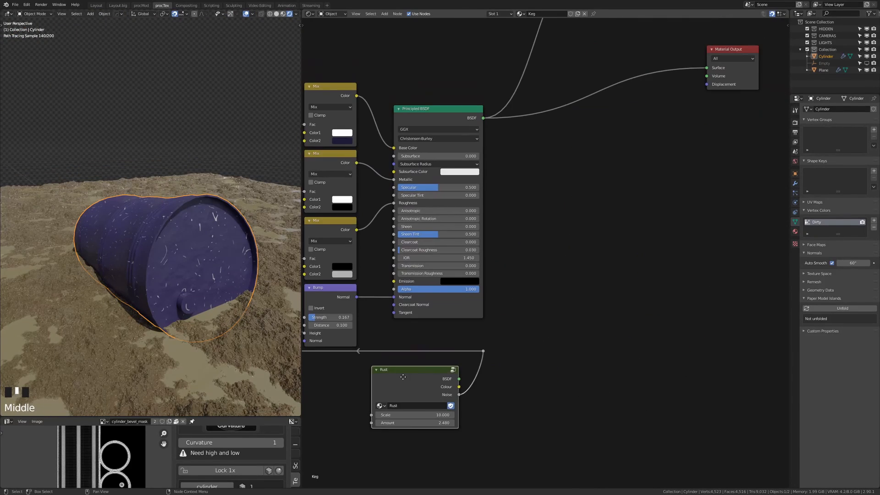
left_click_drag(404, 374, 424, 369)
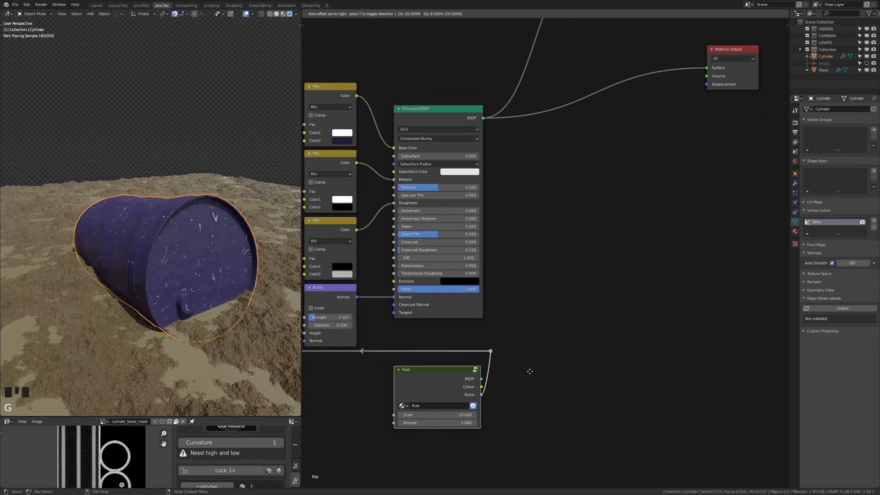
middle_click_drag(514, 355, 534, 307, "ctrl")
right_click_drag(454, 385, 454, 311, "alt")
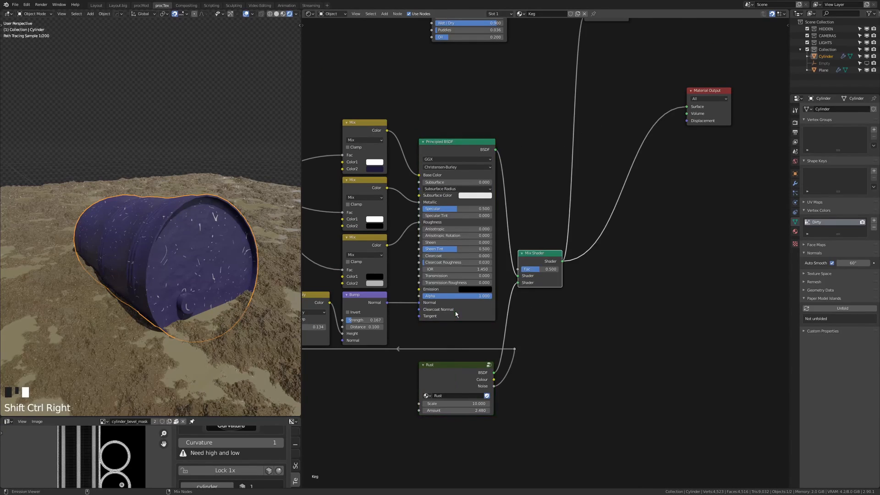
left_click_drag(551, 255, 646, 207)
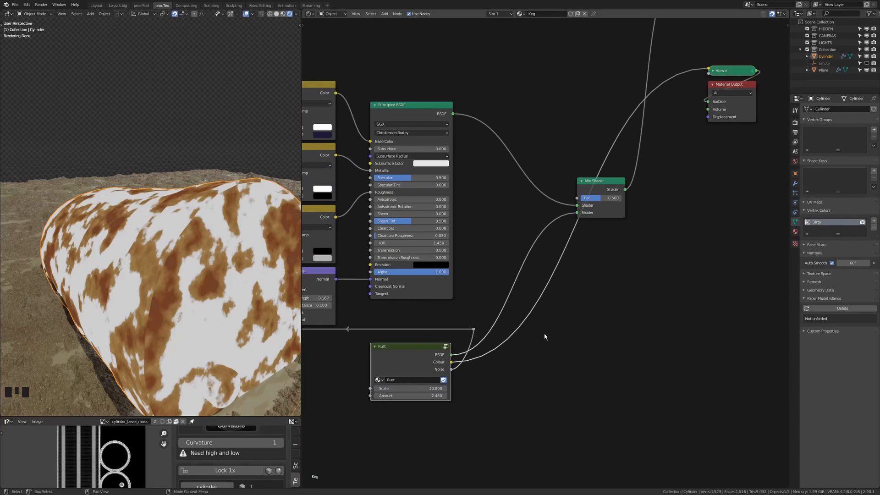
- Add a ColorRamp on the Rust group's Colour output and move its black stop to 0.177
key("q")
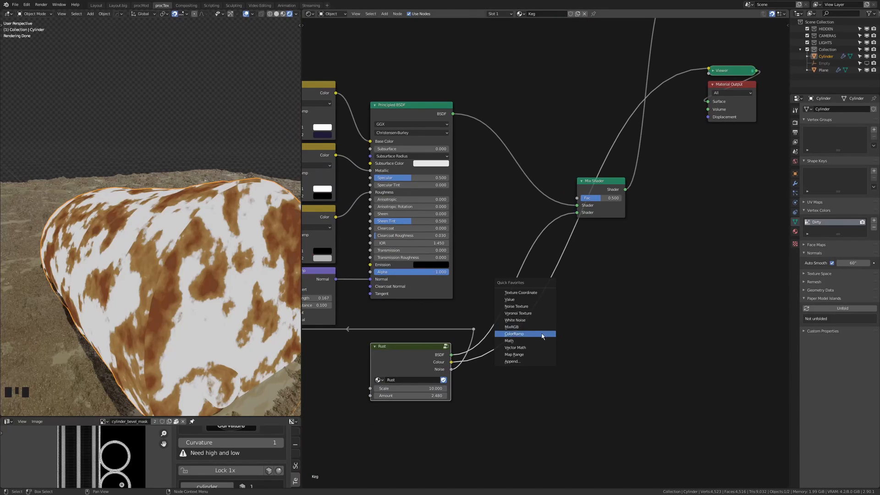
left_click(514, 334)
left_click(529, 330)
left_click_drag(530, 330, 538, 336)
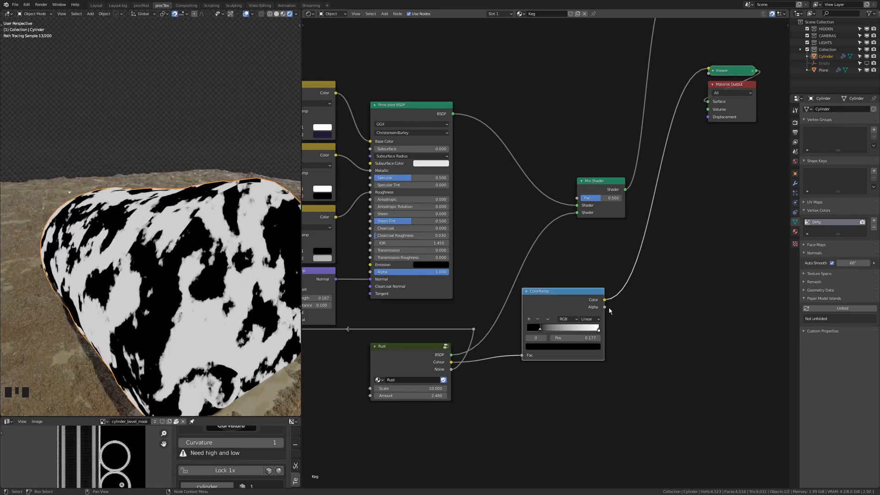
- Connect the new ColorRamp to the Mix Shader's Fac, swap its two shader inputs, and preview the mix on the barrel
left_click(605, 182, "ctrl+shift")
left_click_drag(605, 182, 639, 189)
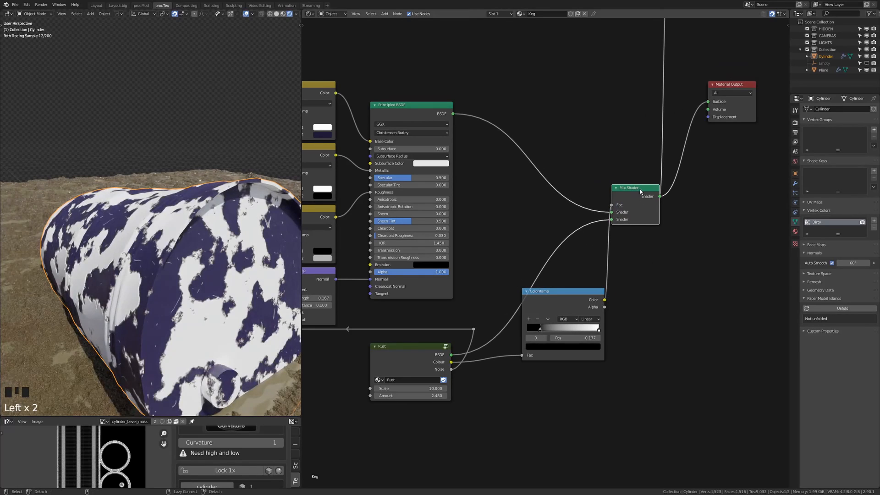
key("alt+s")
- Sharpen the rust mask ColorRamp by setting the black stop to 0.123 and the white stop to 0.191
left_click_drag(572, 323, 493, 275)
scroll(545, 257, "up", 2)
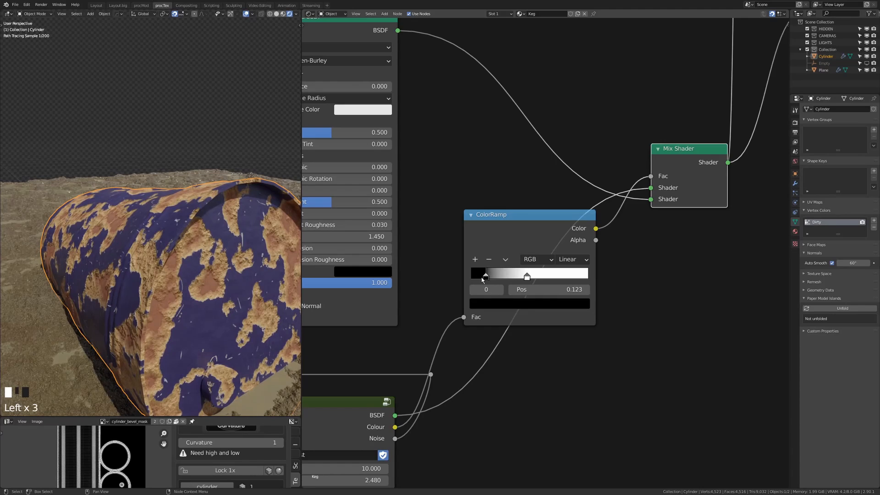
middle_click_drag(257, 293, 438, 274)
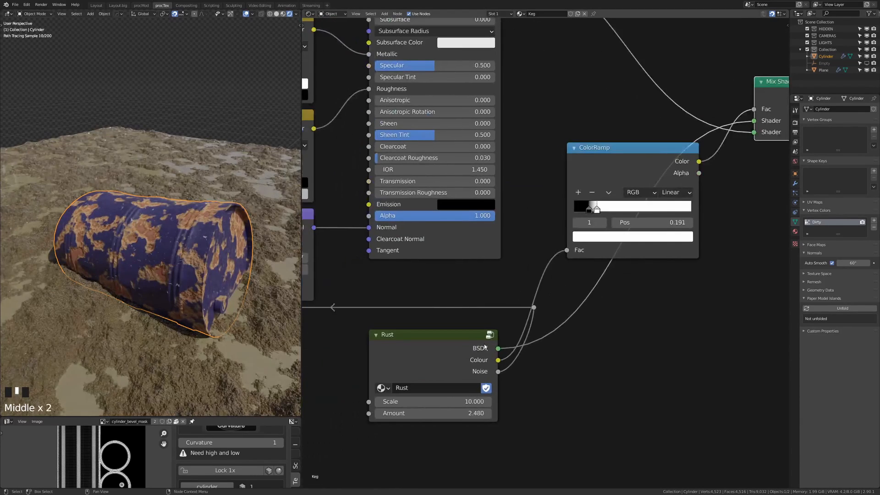
- Reduce the rust coverage by setting the Rust group's Amount to 1.64
middle_click_drag(444, 388, 493, 346)
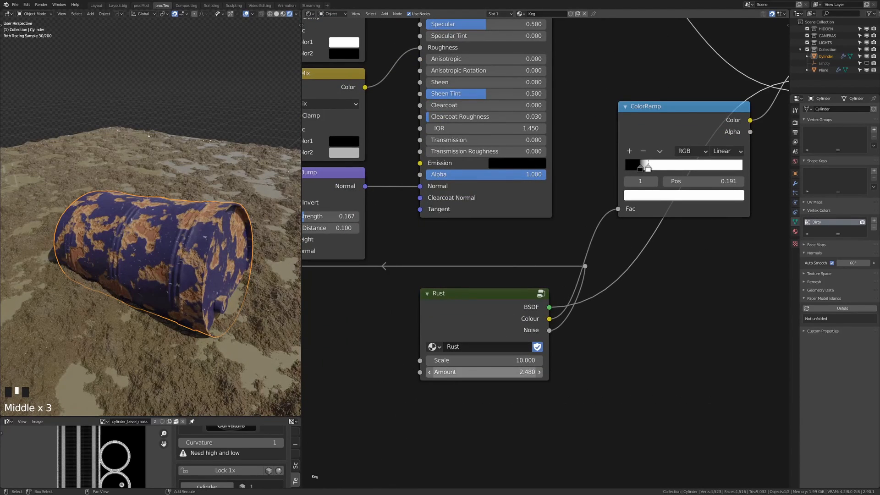
left_click_drag(468, 371, 451, 371, "shift")
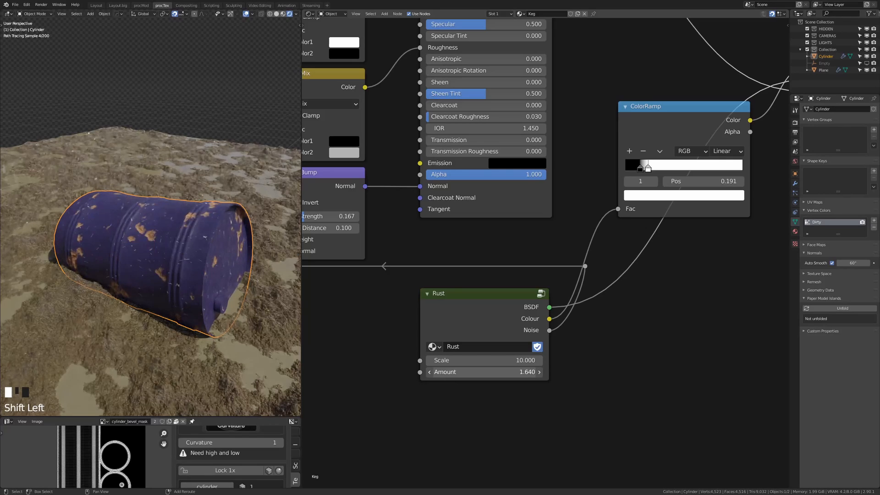
middle_click_drag(193, 284, 239, 266)
- Open the Rust group and darken the brown stops of the ColorRamp that feeds its Base Color
key("Tab")
middle_click_drag(344, 277, 523, 308)
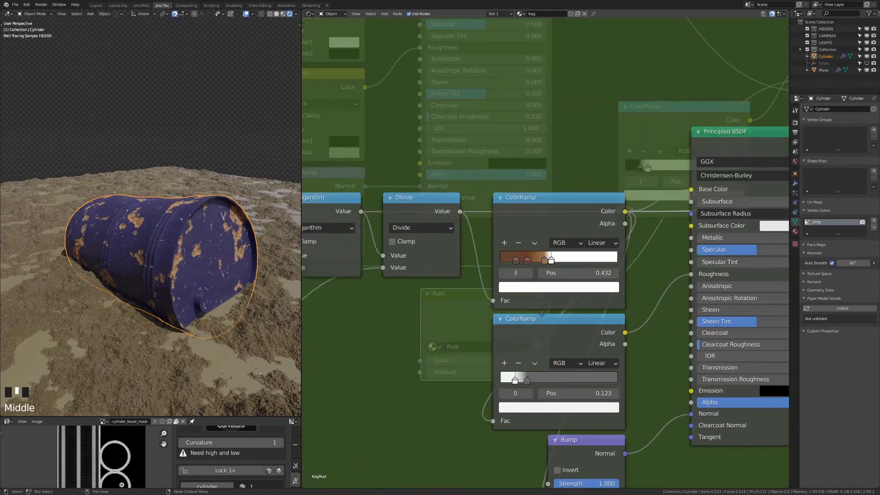
scroll(523, 308, "up", 6)
left_click(532, 269)
left_click(515, 270)
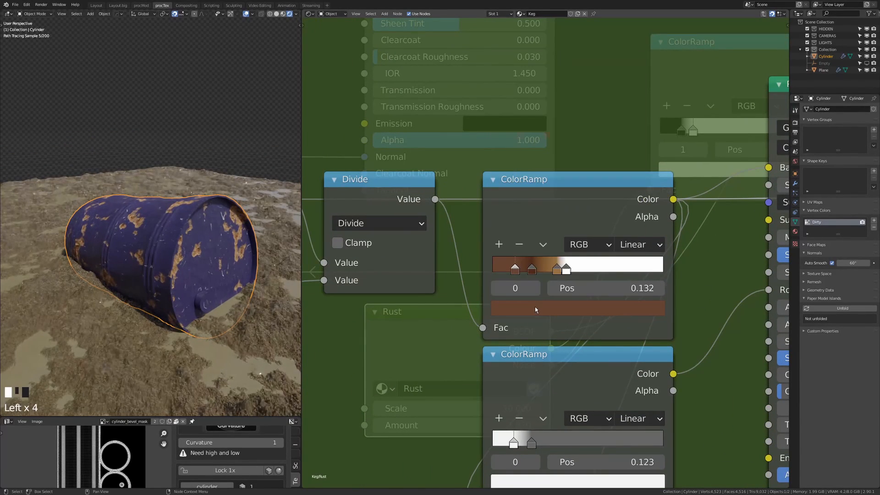
left_click(534, 308)
left_click(557, 270)
left_click(577, 308)
left_click_drag(563, 268, 577, 268)
scroll(590, 269, "down", 3)
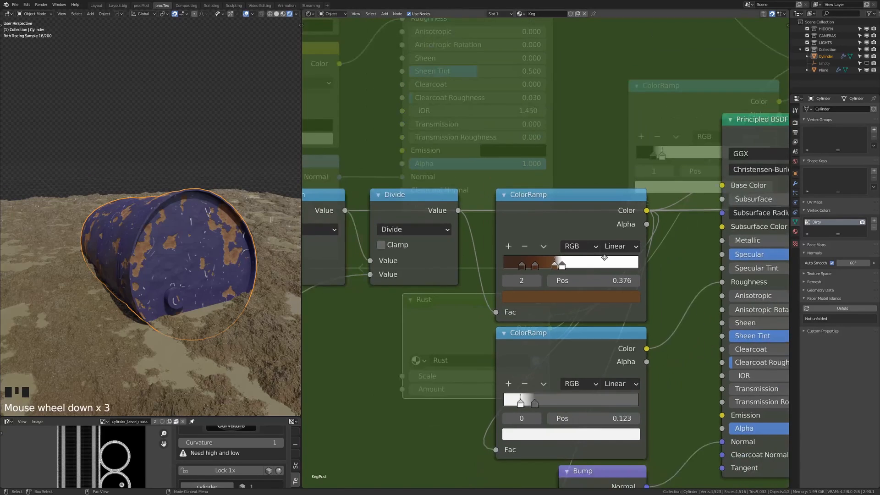
- Return to the Keg node tree and darken the blue Color2 of the Mix node feeding Base Color
middle_click_drag(590, 270, 315, 31)
middle_click_drag(541, 95, 564, 389)
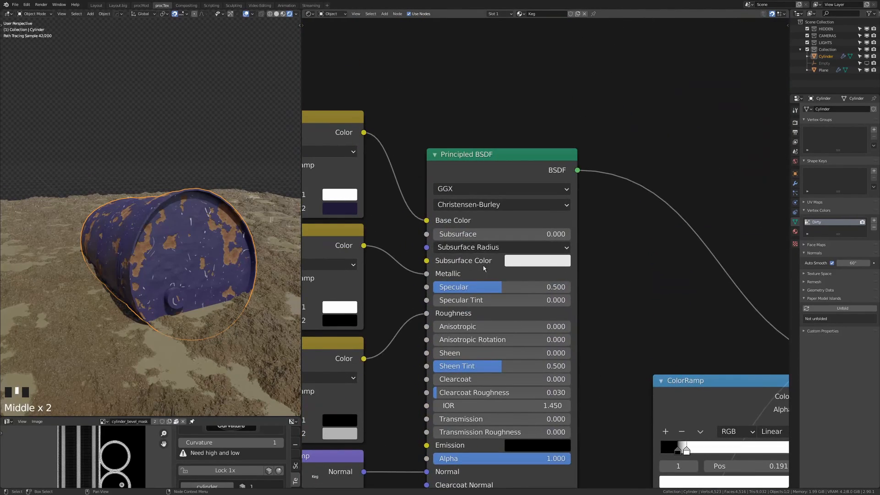
middle_click_drag(370, 215, 494, 216)
scroll(493, 216, "down", 2)
scroll(494, 216, "up", 2)
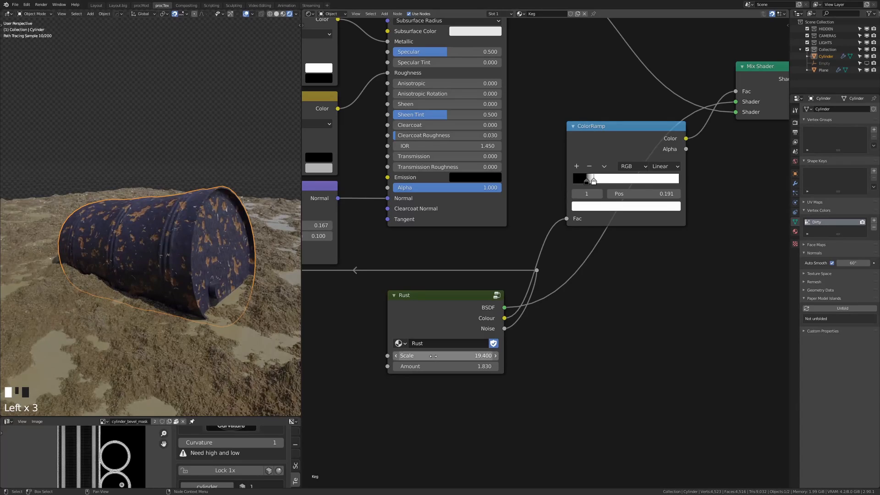
- Set the Rust group's Scale to 21.5 and its Amount to 2.18
left_click_drag(432, 356, 452, 366)
middle_click_drag(174, 247, 211, 245)
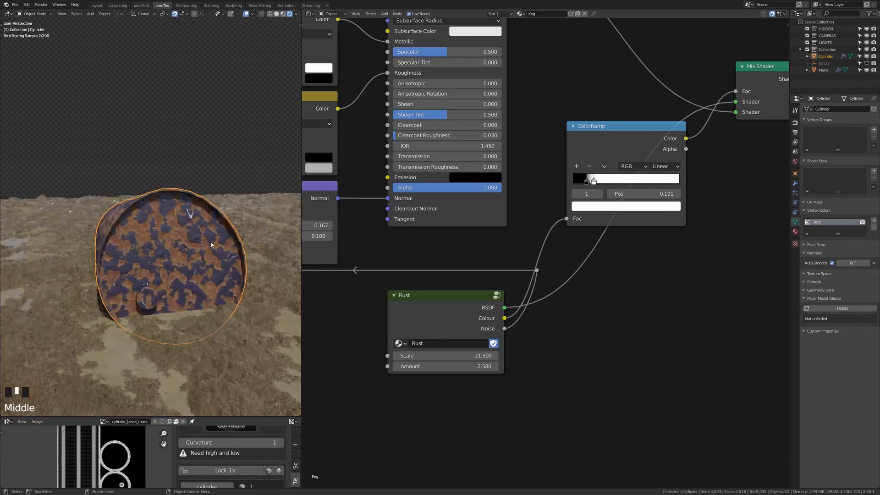
left_click_drag(434, 366, 426, 366)
middle_click_drag(197, 325, 230, 327)
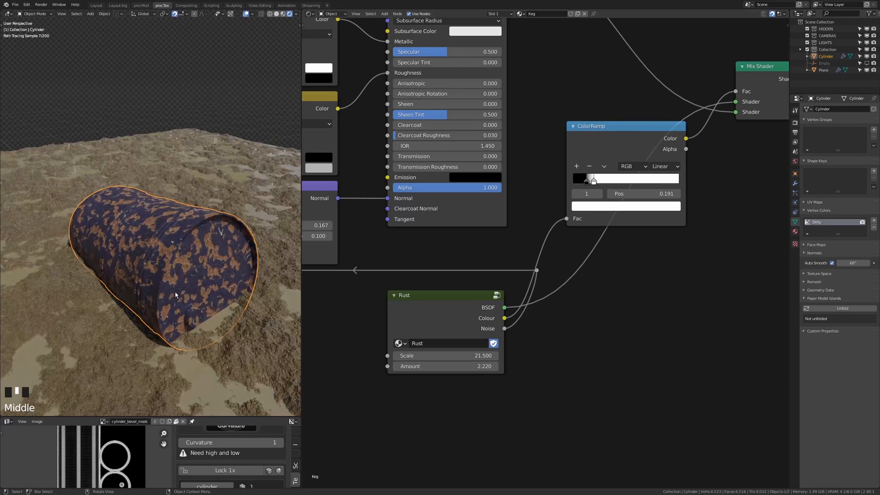
middle_click_drag(177, 314, 221, 295)
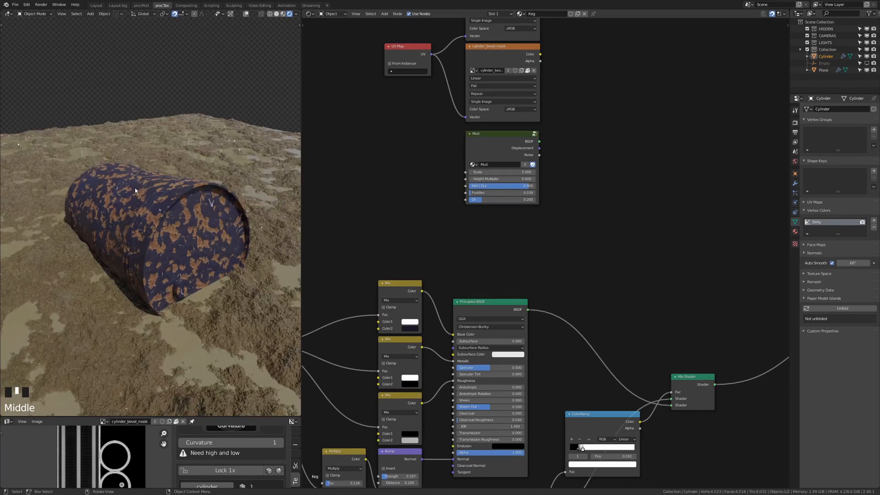
- Preview the cylinder_bevel_mask and cylinder_ao image textures on the barrel to compare the baked masks
middle_click_drag(537, 280, 535, 167)
scroll(526, 220, "up", 6)
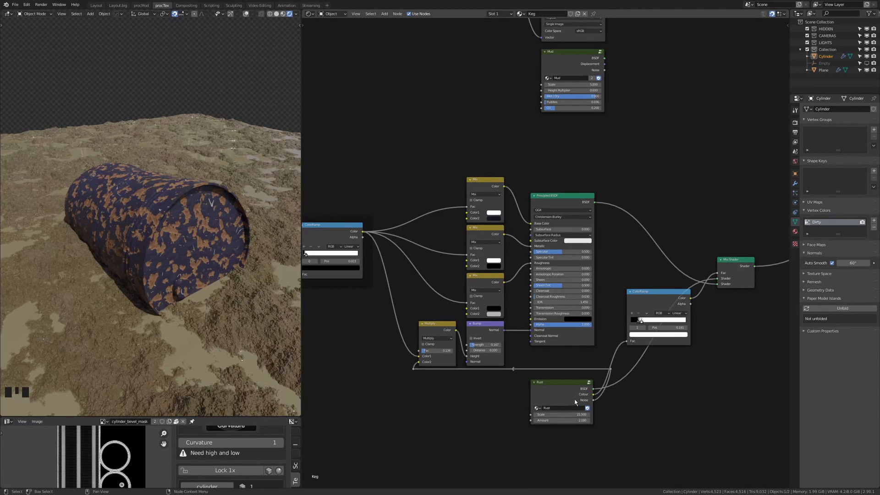
scroll(561, 420, "down", 5)
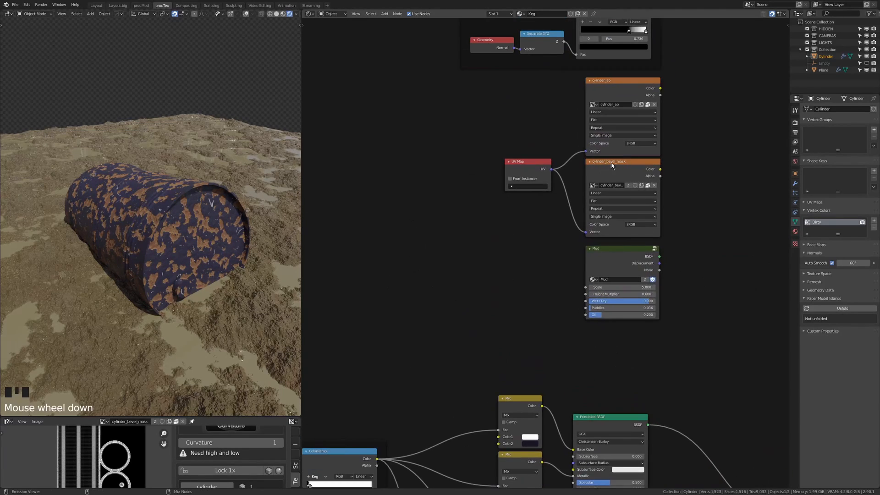
left_click(612, 165, "ctrl+shift")
middle_click_drag(503, 146, 415, 261)
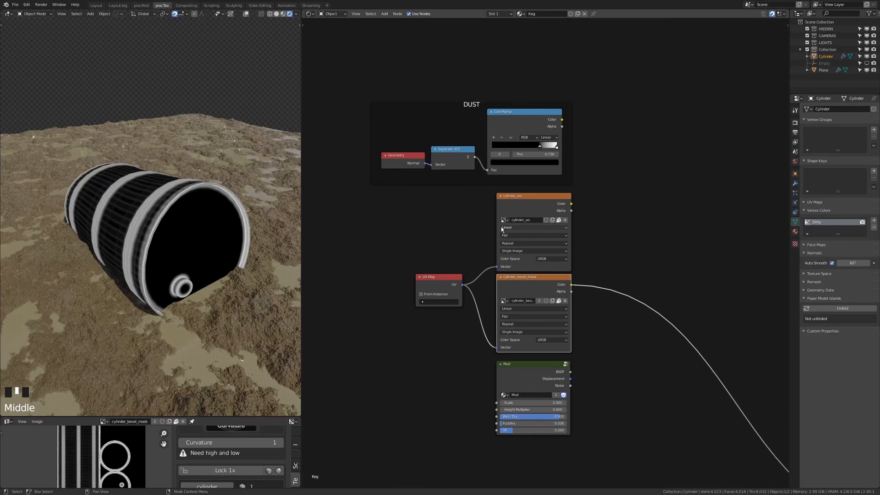
left_click(534, 196, "ctrl+shift")
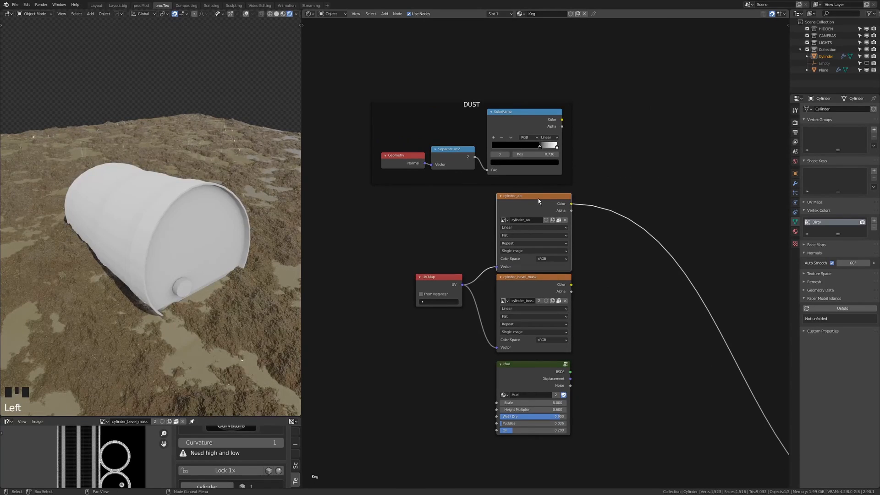
- Delete the cylinder_ao texture and move the cylinder_bevel_mask with its UV Map node beside the Rust group's inputs
key("x")
left_click_drag(448, 285, 474, 318)
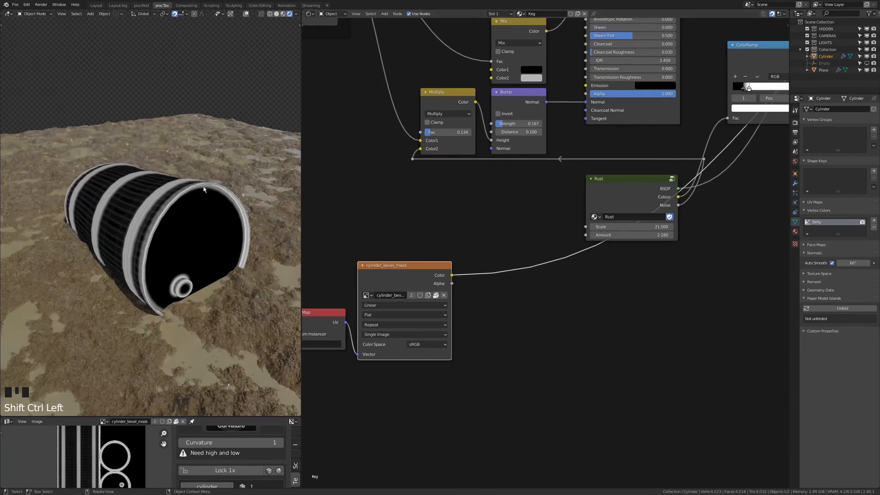
middle_click_drag(447, 358, 520, 352)
key("g")
left_click(464, 331)
left_click(534, 314)
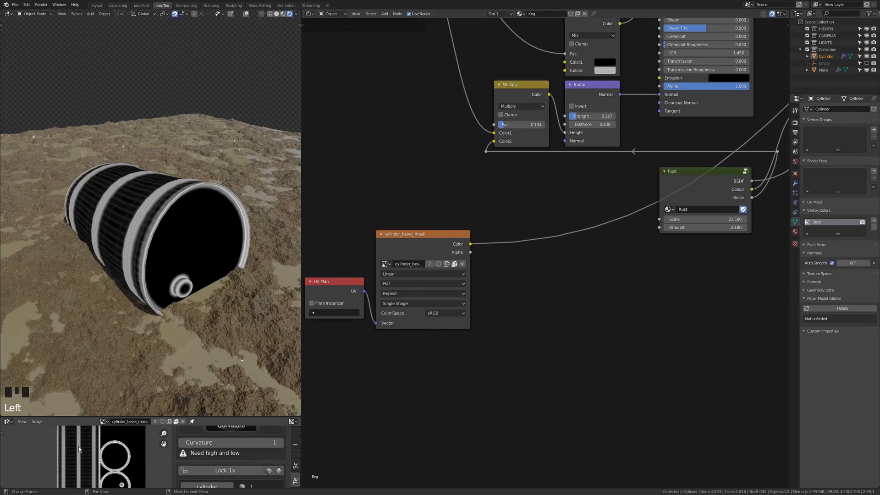
- Insert a ColorRamp after cylinder_bevel_mask, with the black stop moved slightly inward and the white stop at 0.327
middle_click_drag(498, 277, 502, 291)
key("shift+a")
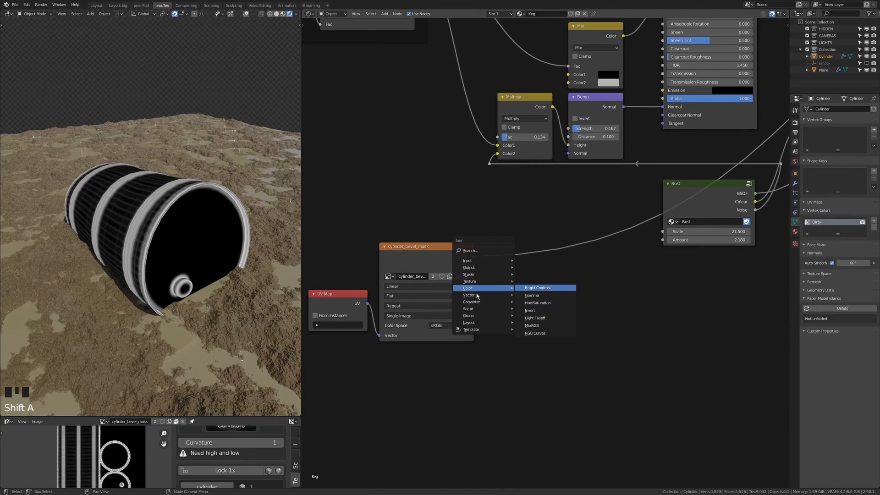
mouse_move(503, 300)
left_click(541, 314)
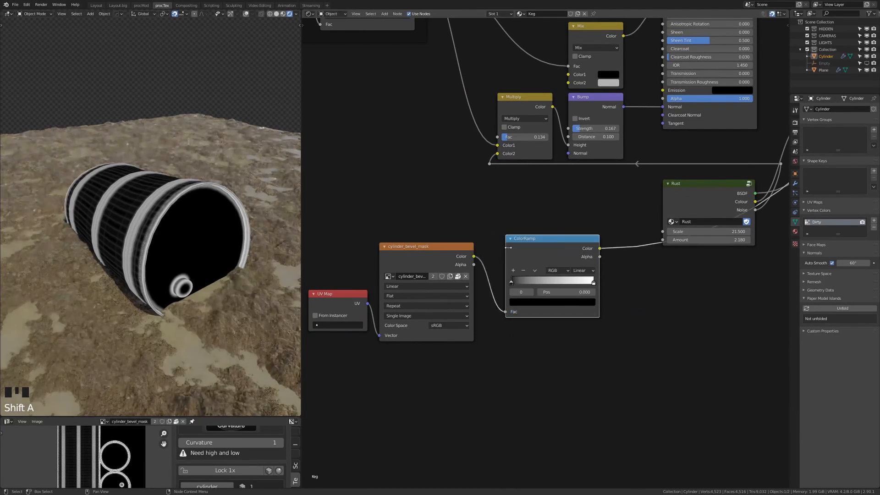
left_click(527, 264)
scroll(529, 271, "up", 2)
scroll(530, 272, "up", 2)
left_click_drag(390, 316, 409, 319)
left_click_drag(535, 318, 437, 318)
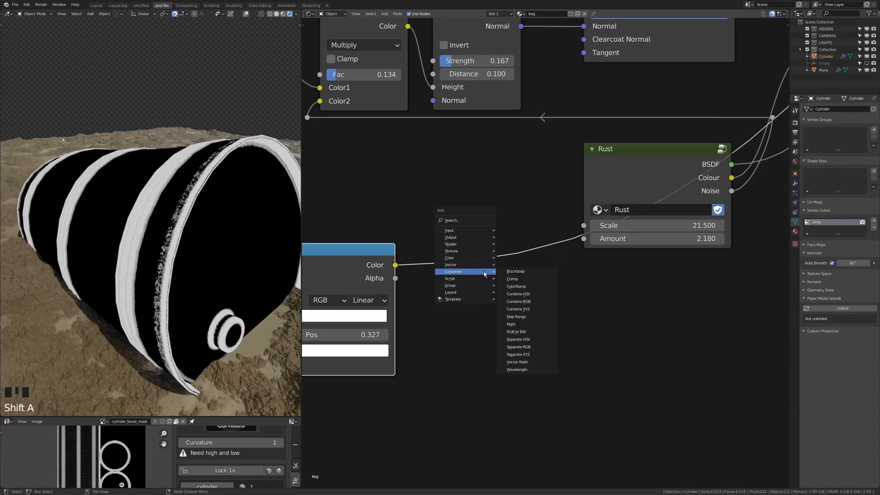
- Add a Map Range node after the bevel mask ColorRamp and preview the Rust group's BSDF on the barrel
left_click(527, 318)
left_click(483, 277)
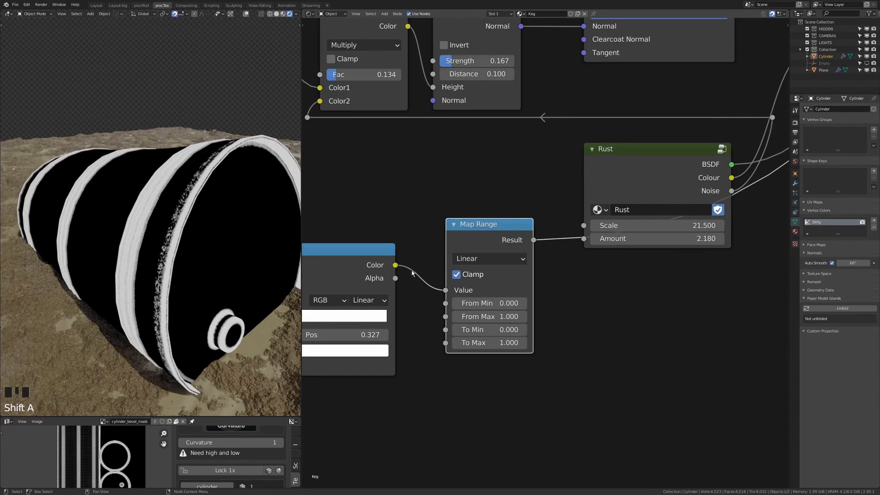
middle_click_drag(412, 274, 493, 296)
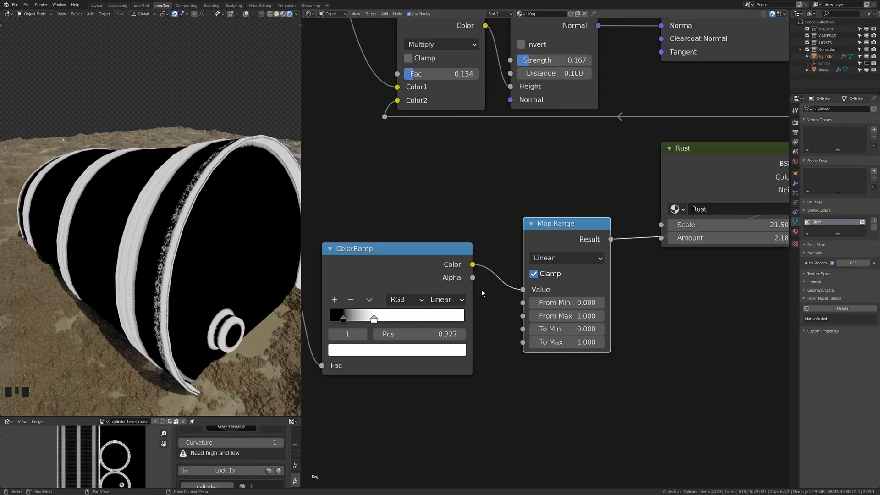
middle_click_drag(482, 293, 378, 295)
left_click_drag(505, 242, 557, 240)
left_click(577, 233, "ctrl+shift")
scroll(573, 229, "down", 1)
right_click_drag(573, 215, 613, 264, "ctrl")
- Feed the Map Range Result into the Rust group's Amount, with To Min at 2.2 and To Max at 5.3
left_click_drag(509, 329, 510, 319)
type("2.1")
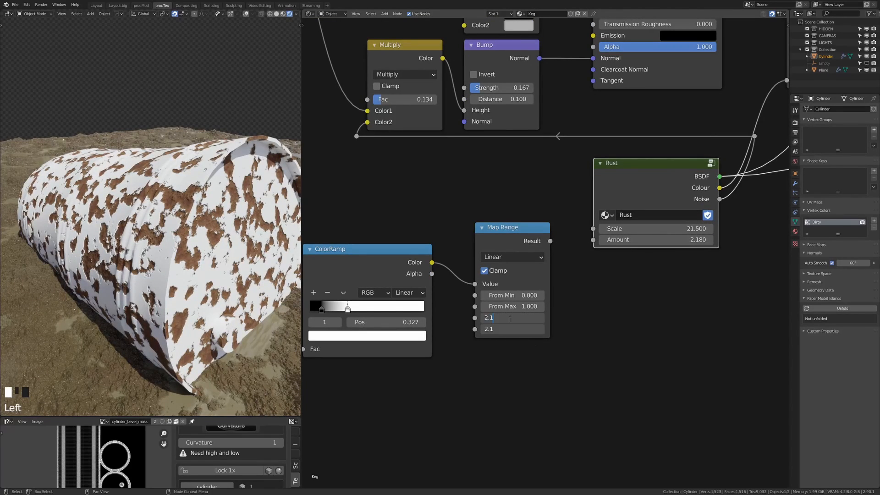
key("Return")
left_click_drag(550, 241, 593, 239)
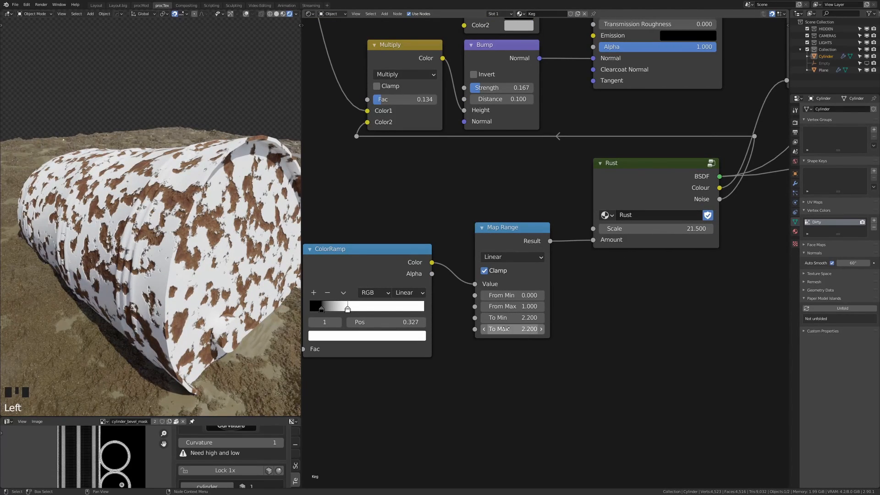
double_click(541, 329)
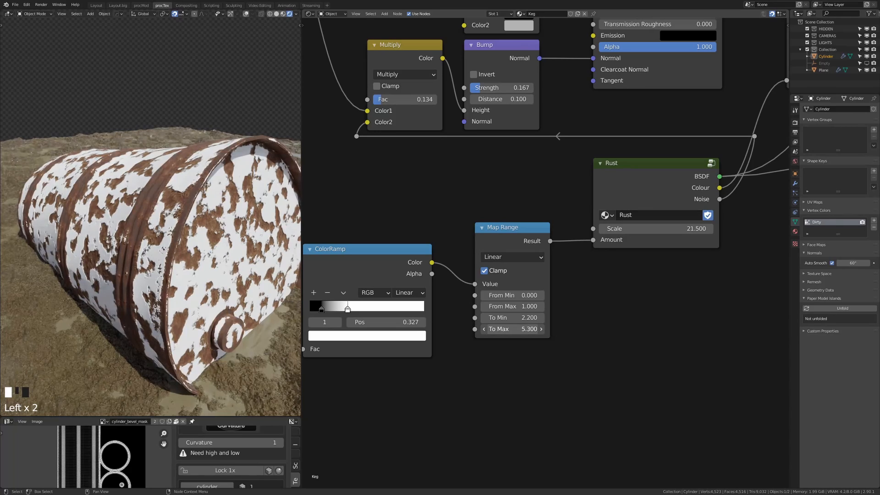
- Try higher Map Range To Max values for the rust amount, ending at 9.8
left_click_drag(510, 328, 493, 329)
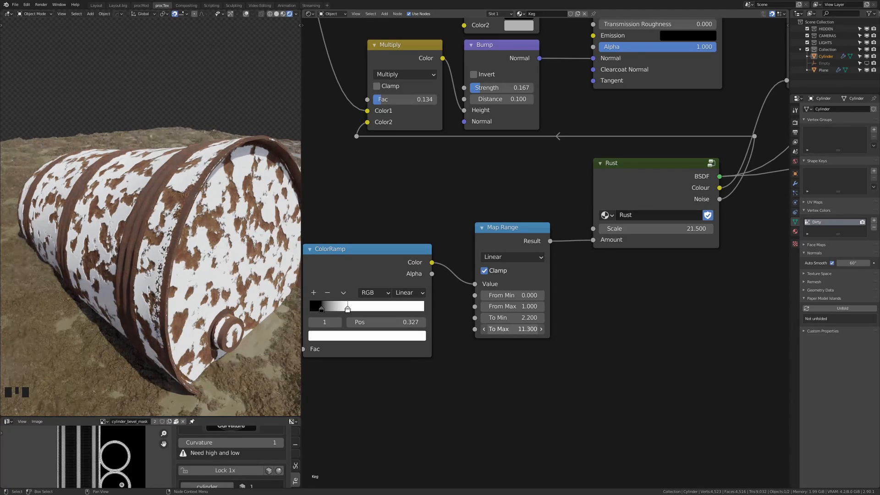
left_click_drag(512, 329, 536, 329)
- Rearrange the UV Map, cylinder_bevel_mask and ColorRamp nodes that feed the Map Range
middle_click_drag(432, 310, 498, 301)
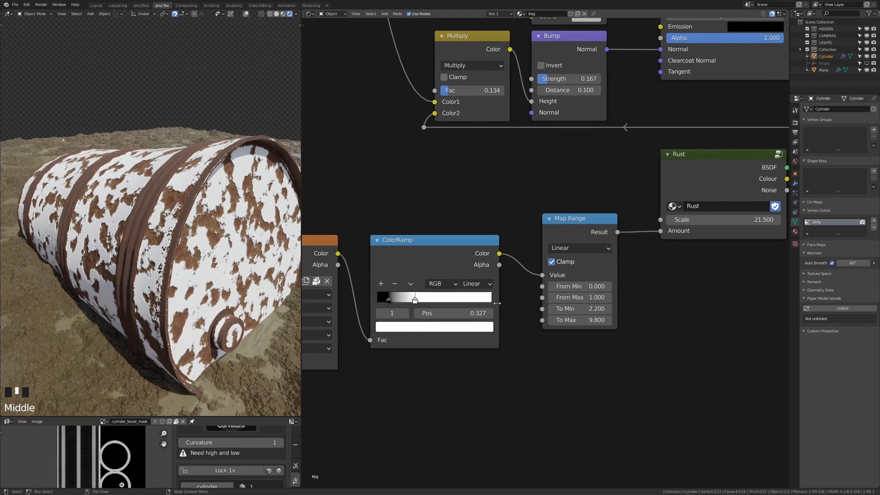
scroll(412, 293, "down", 4)
middle_click_drag(412, 293, 629, 288)
left_click_drag(404, 223, 521, 329)
left_click(438, 290)
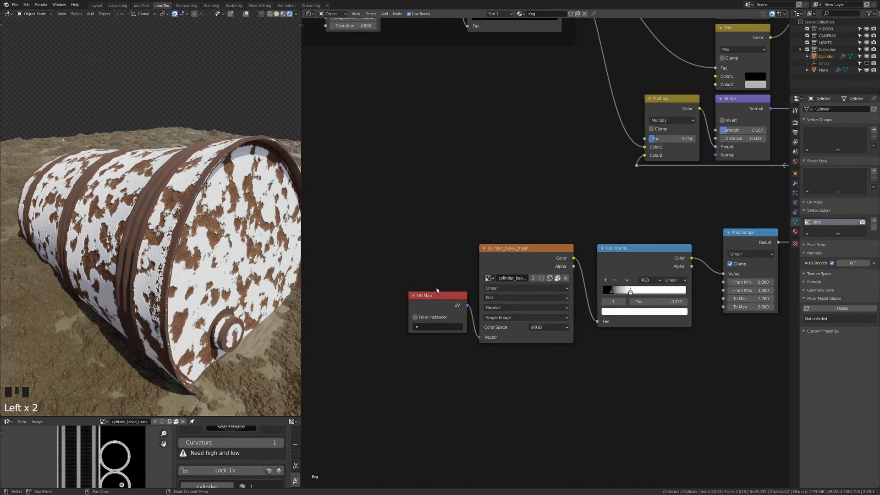
left_click(437, 294)
left_click_drag(437, 300, 429, 307)
left_click_drag(396, 210, 636, 339)
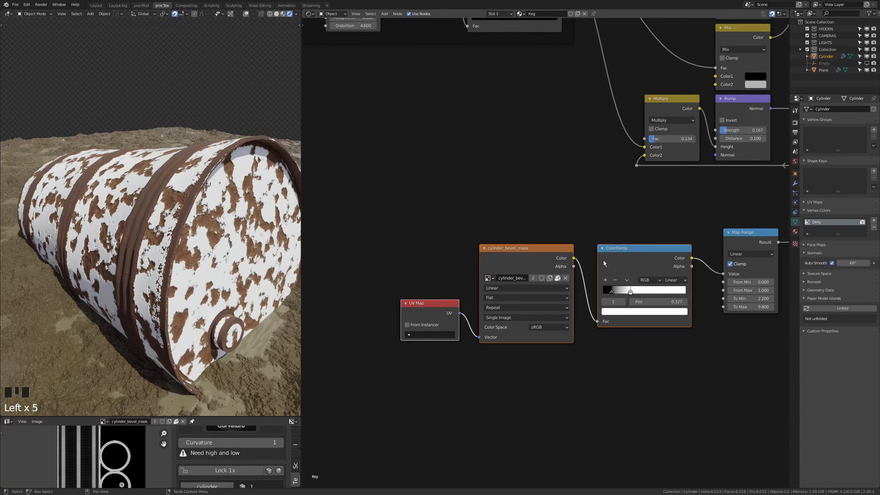
left_click_drag(639, 258, 569, 242)
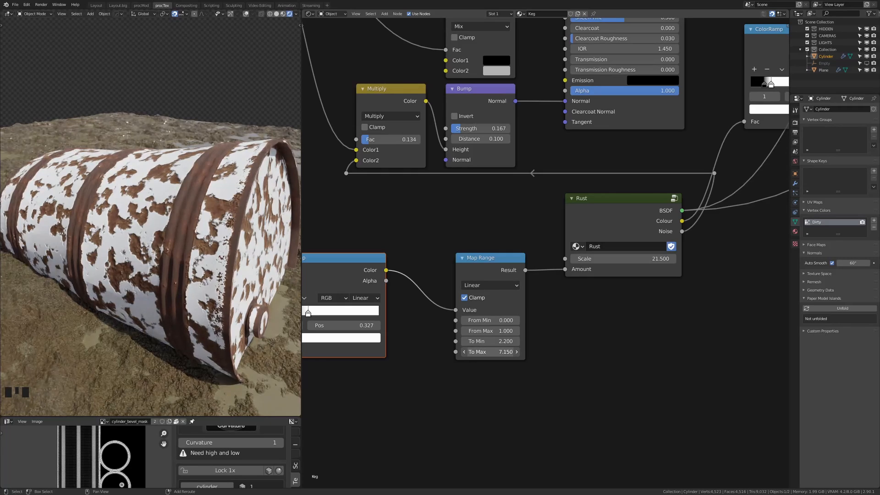
- Set the Map Range To Max to 3.73 and the bevel mask ColorRamp's white stop to 0.232
left_click_drag(490, 351, 476, 351)
middle_click_drag(366, 316, 521, 306)
scroll(151, 229, "down", 3)
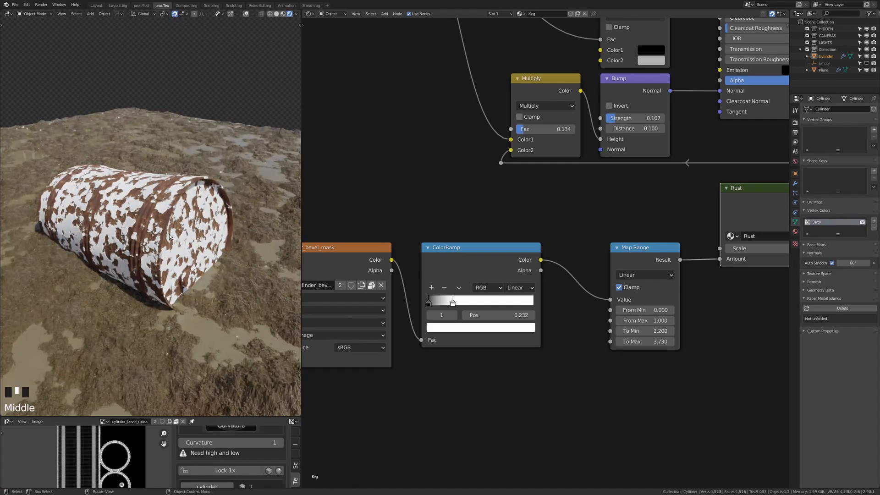
- Preview the Mix Shader on the barrel and set its factor ColorRamp's black stop to 0 and white stop to 0.423
middle_click_drag(741, 213, 391, 385)
scroll(506, 276, "down", 1)
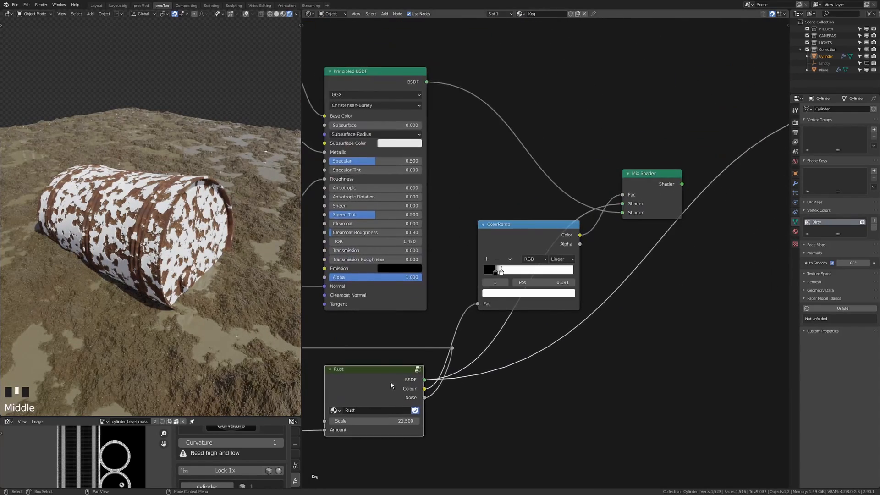
left_click(659, 182, "ctrl+shift")
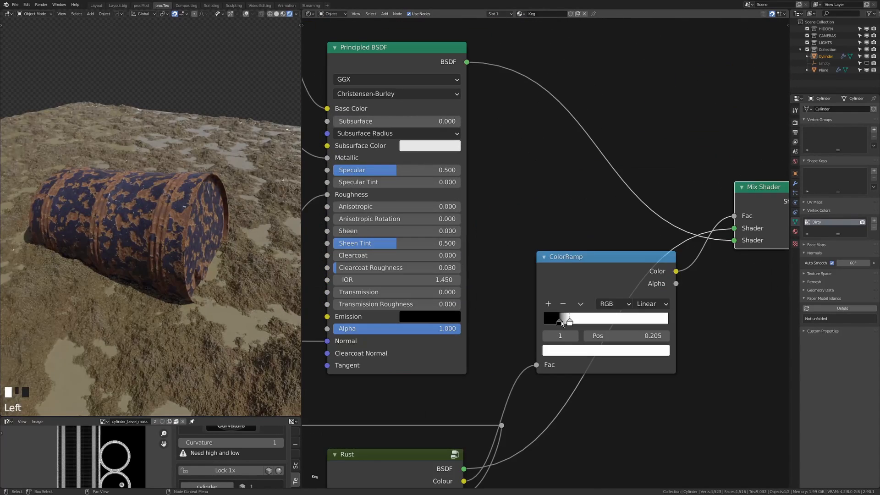
left_click(560, 322)
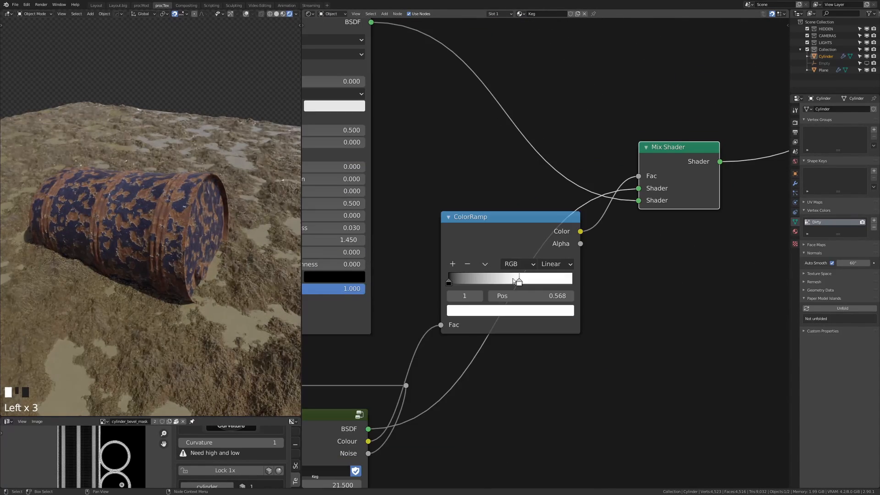
left_click_drag(523, 280, 574, 283)
- Set the To Min of the Map Range feeding the Rust group to 1.72
scroll(186, 263, "up", 2)
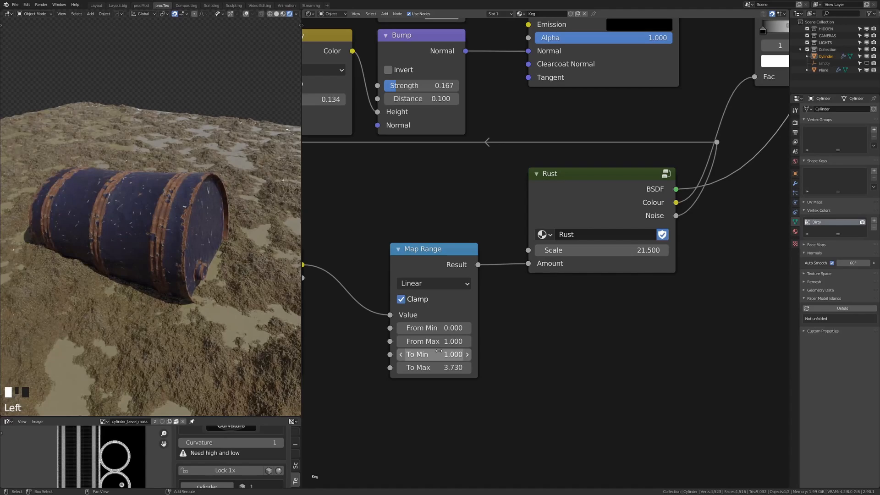
left_click_drag(439, 351, 458, 351)
middle_click_drag(202, 239, 167, 238)
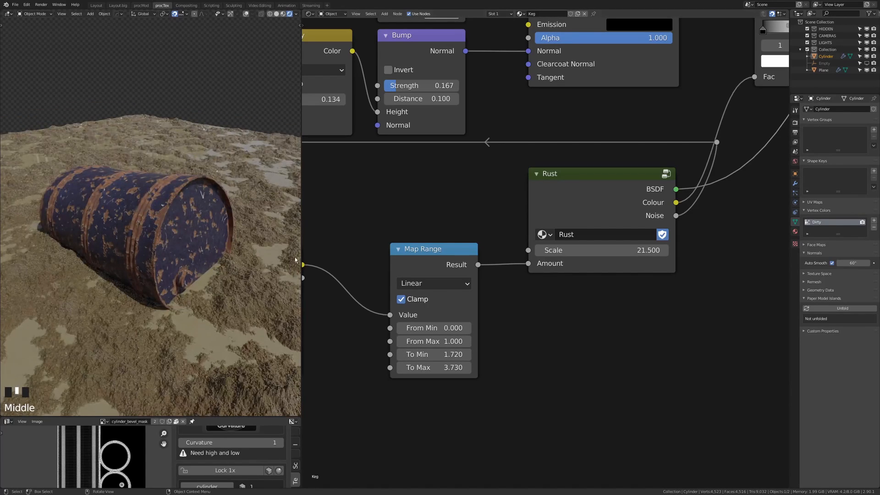
- Change the Scale of the Noise Texture in the SCRATCHES frame
scroll(389, 229, "down", 6)
middle_click_drag(389, 229, 584, 358)
middle_click_drag(433, 260, 628, 388)
scroll(412, 279, "up", 7)
scroll(427, 293, "down", 1)
left_click(405, 280)
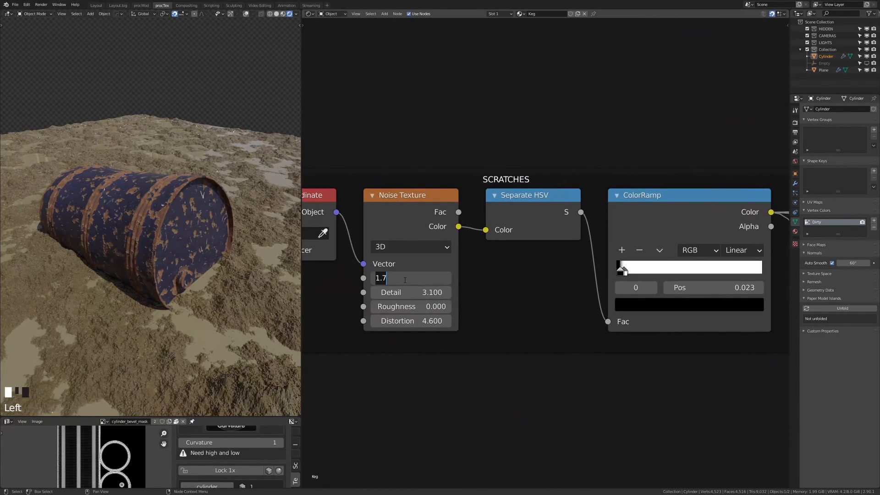
key("Return")
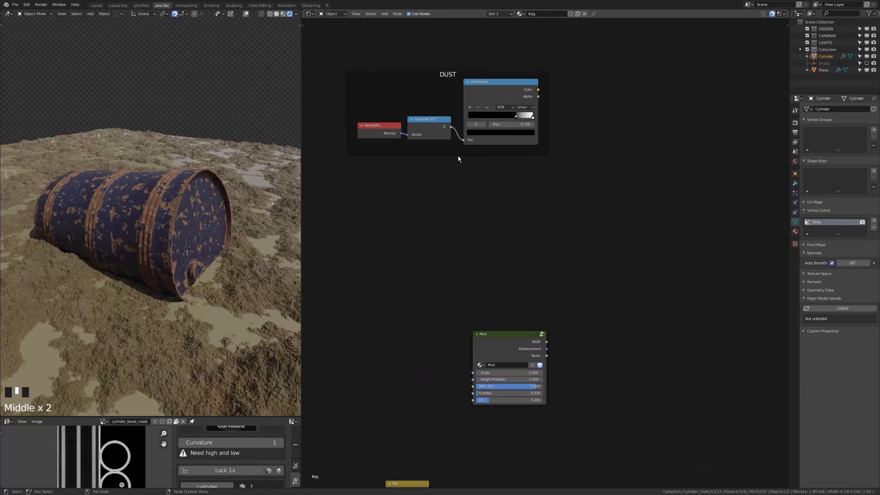
- Place the Mud group above the rust Mix Shader and combine the two with a new Mix Shader
left_click_drag(458, 157, 462, 318)
middle_click_drag(461, 318, 413, 171)
left_click_drag(432, 186, 550, 293)
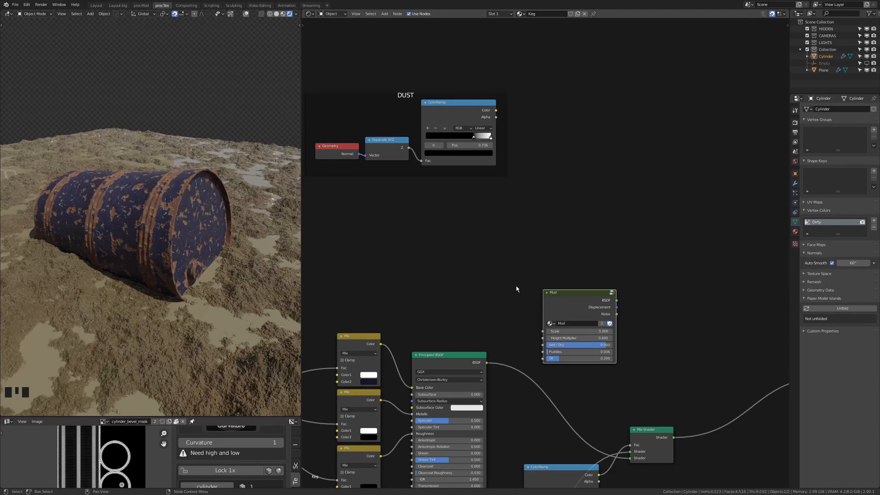
middle_click_drag(516, 288, 461, 202)
left_click_drag(530, 213, 581, 239)
middle_click_drag(580, 239, 531, 181)
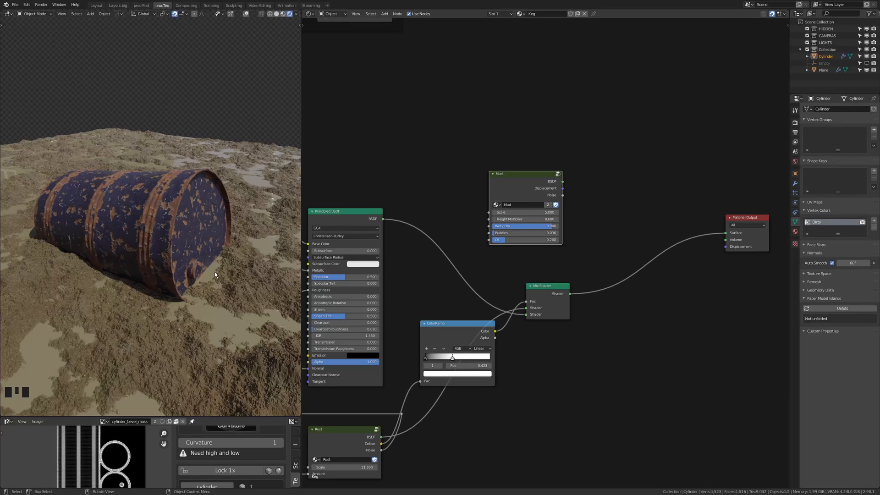
right_click_drag(521, 170, 517, 326, "ctrl+shift")
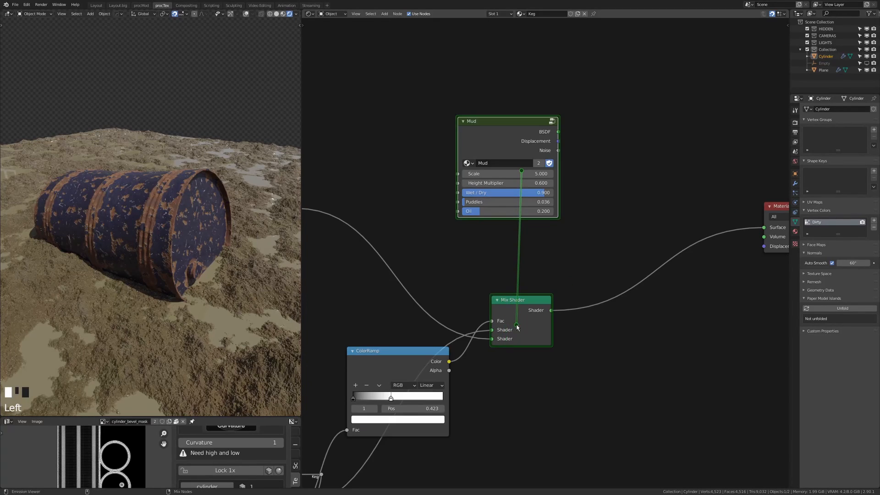
right_click_drag(517, 326, 516, 326, "ctrl+shift")
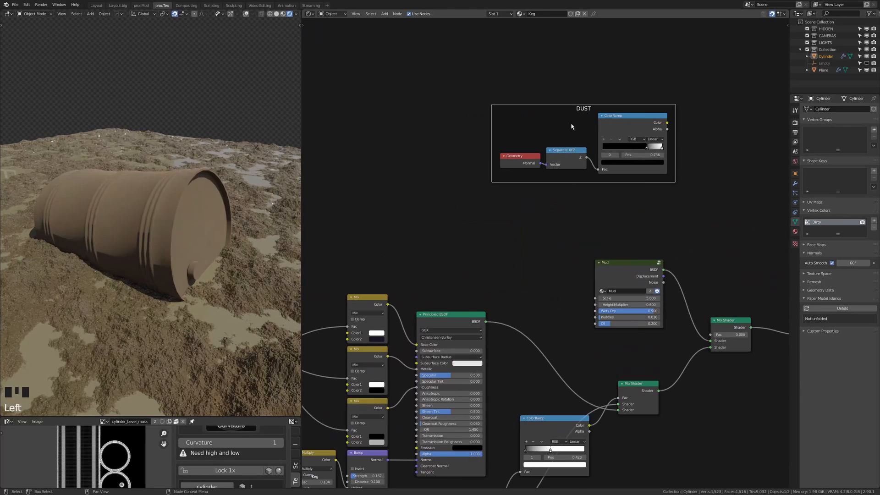
- Preview the DUST frame's ColorRamp mask on the barrel
left_click(600, 141, "ctrl+shift")
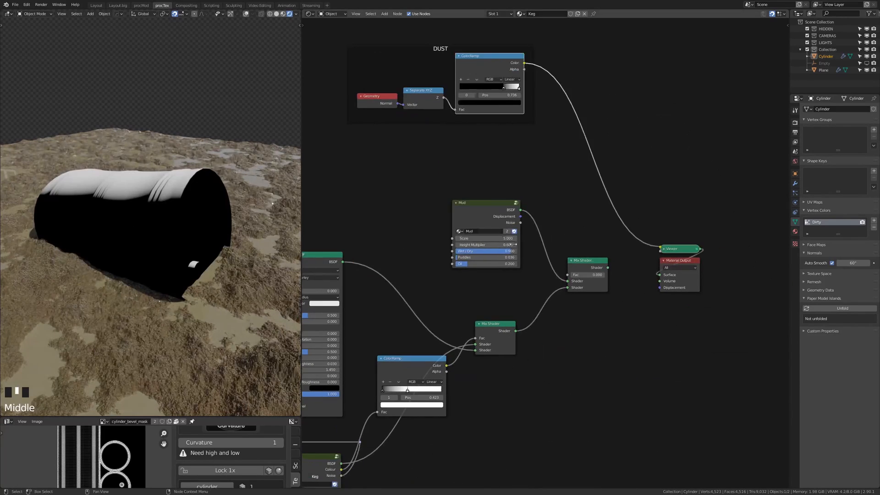
middle_click_drag(745, 318, 602, 259)
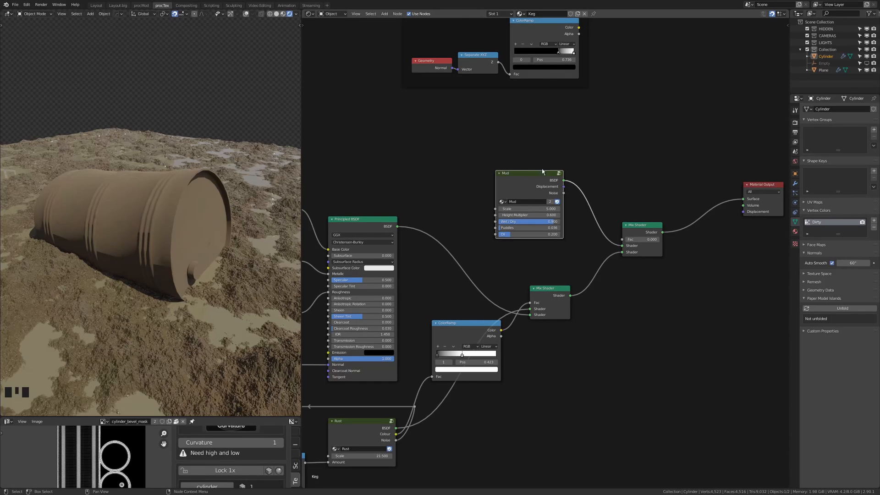
middle_click_drag(525, 182, 586, 137)
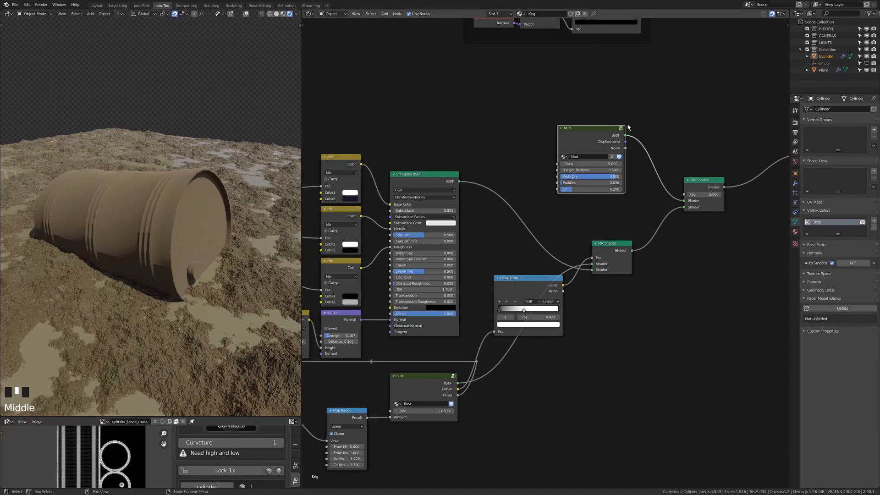
- Check the ground plane's Mud settings and set the Scale of the barrel's Mud group to 3
left_click(279, 237)
scroll(568, 107, "up", 3)
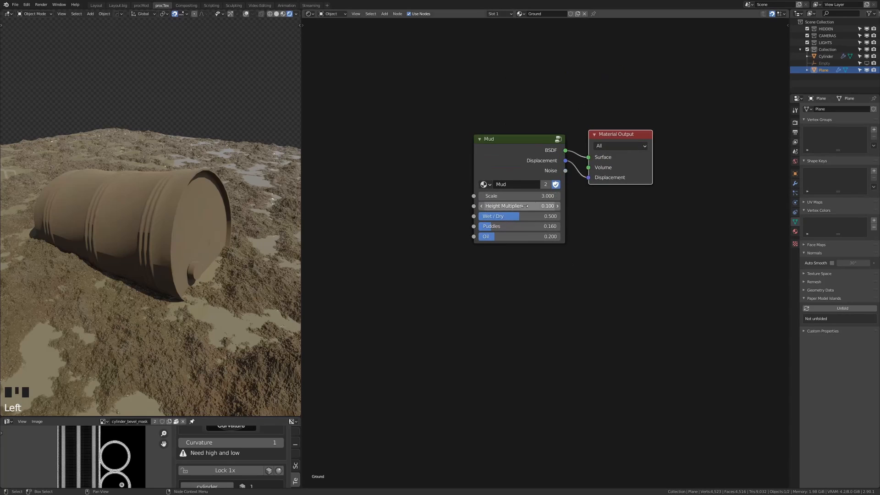
type("3")
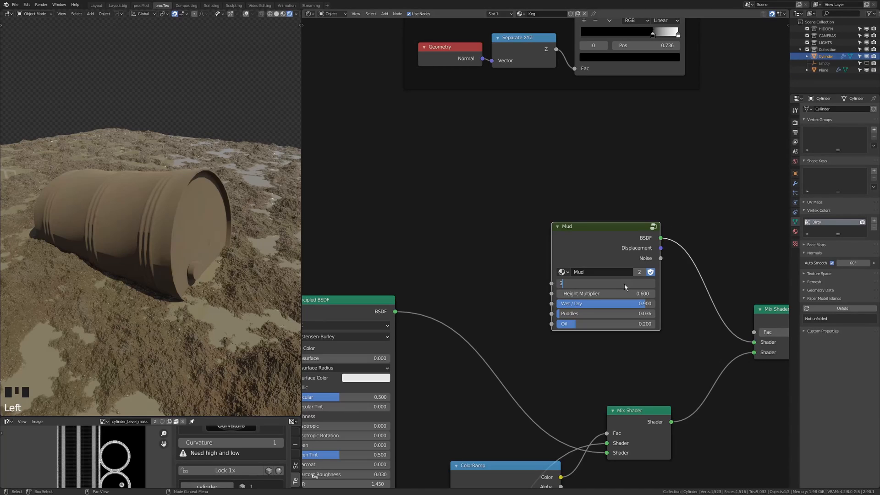
key("Return")
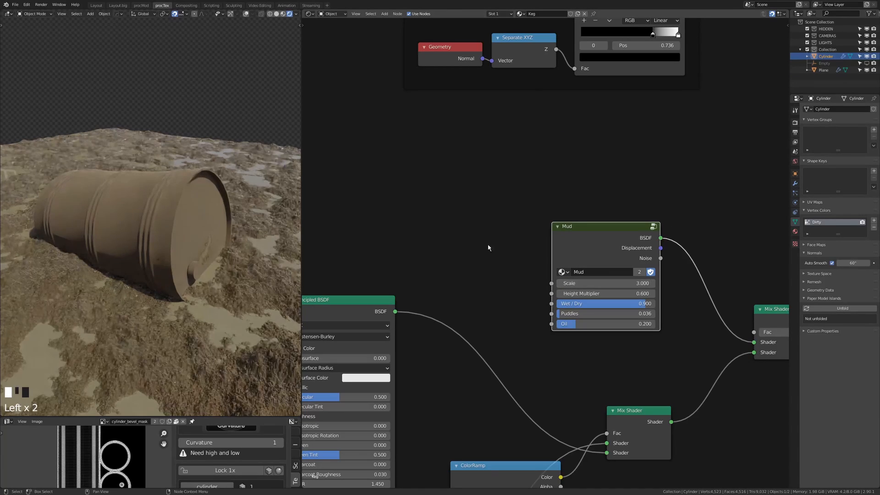
- Add a Noise Texture below the mud Mix Shader, preview it on the barrel and set its Scale to 2
key("shift+a")
mouse_move(514, 249)
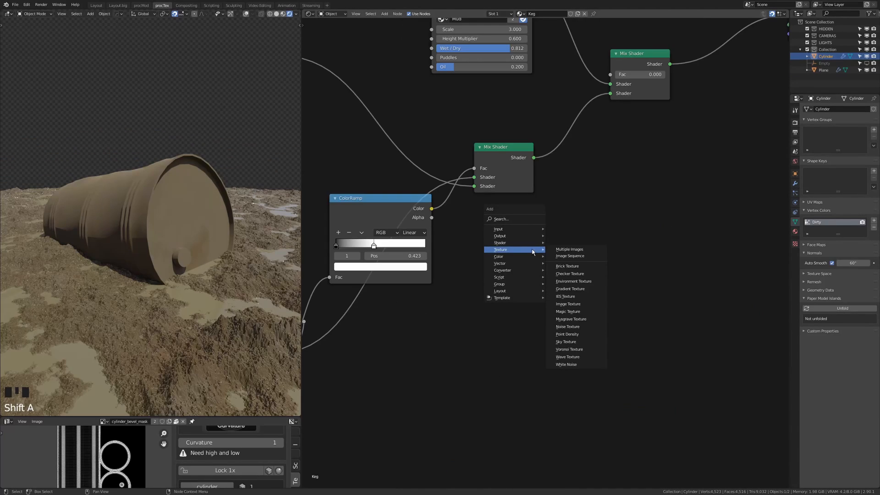
left_click(567, 326)
double_click(552, 310)
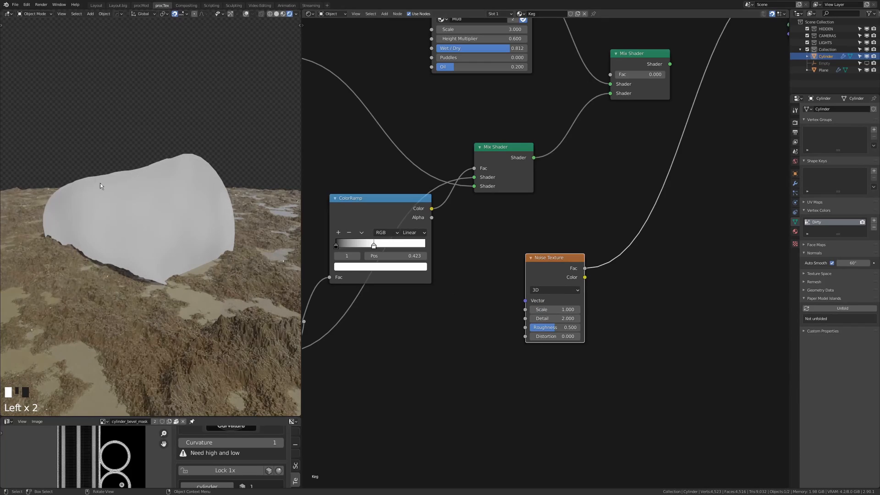
left_click(552, 310)
scroll(579, 212, "down", 2)
middle_click_drag(580, 212, 580, 157)
left_click_drag(579, 209, 544, 263)
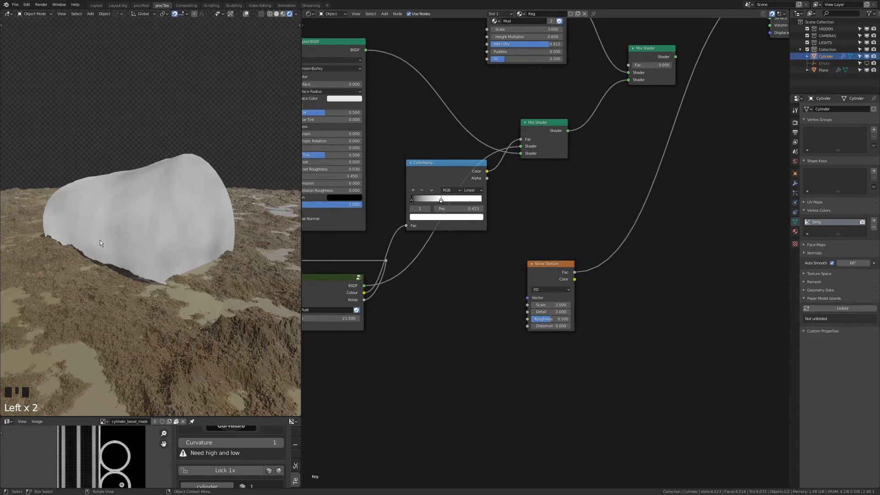
- Add an Image Texture with cylinder_ao and use its Color as the Fac of the mud Mix Shader
middle_click_drag(516, 220, 472, 351)
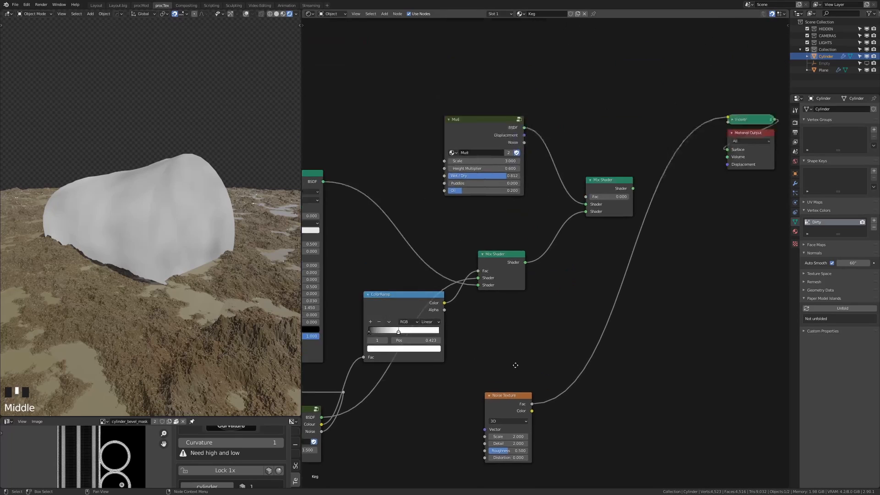
middle_click_drag(464, 80, 473, 178)
key("shift+a")
mouse_move(473, 177)
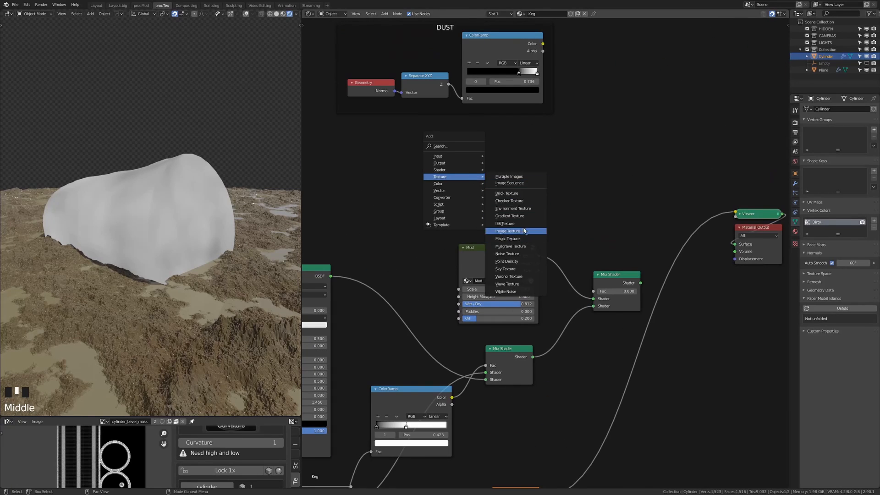
left_click(507, 231)
left_click(486, 180)
left_click(532, 207, "ctrl+shift")
scroll(533, 207, "up", 4)
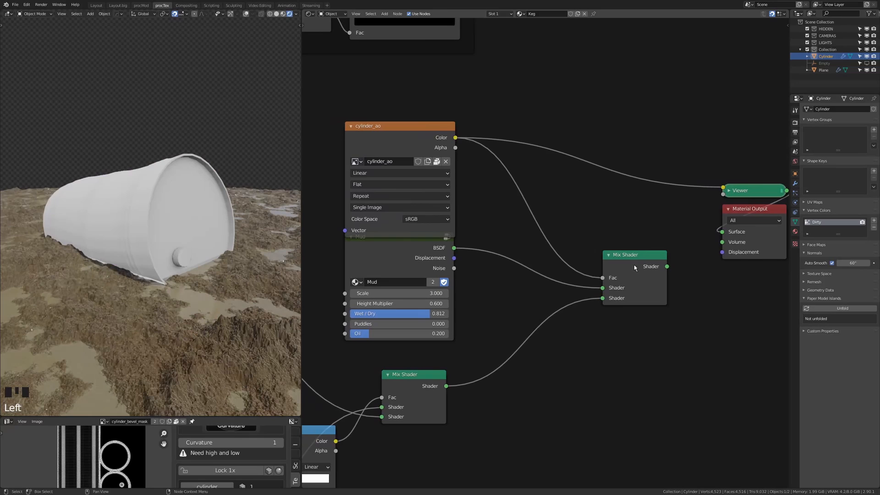
left_click(634, 267, "ctrl+shift")
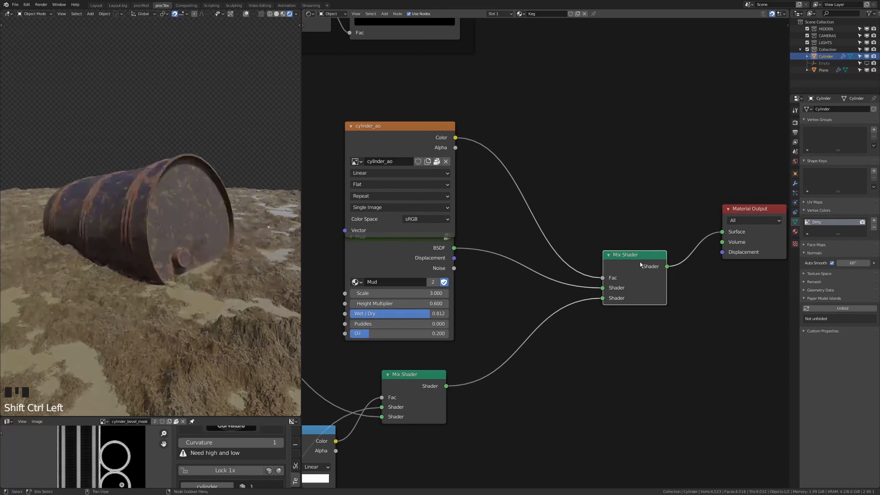
- Insert a ColorRamp after cylinder_ao, with the black stop moved inward and the white stop at 0.618
middle_click_drag(524, 139, 552, 178)
key("shift+a")
mouse_move(531, 197)
left_click(591, 210)
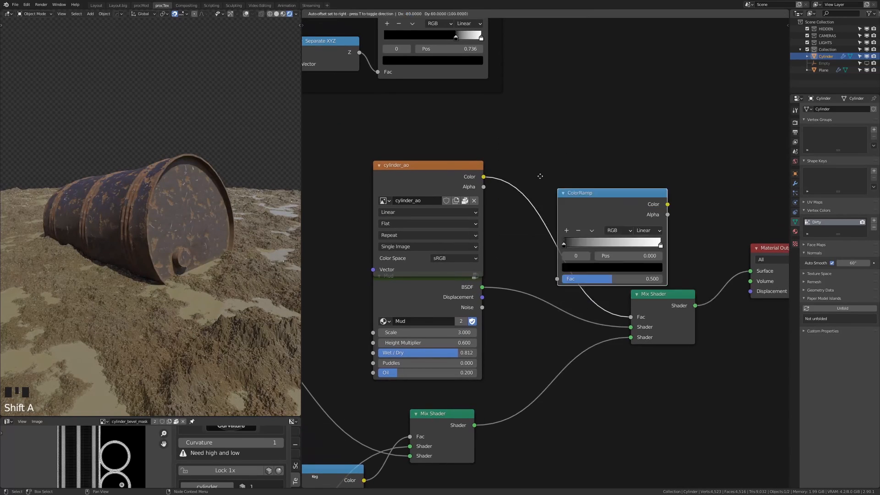
left_click(567, 217)
left_click_drag(527, 217, 577, 217)
- Inspect the mud around the barrel, then delete the cylinder_ao texture and its ColorRamp
middle_click_drag(138, 229, 197, 272)
middle_click_drag(104, 254, 175, 204)
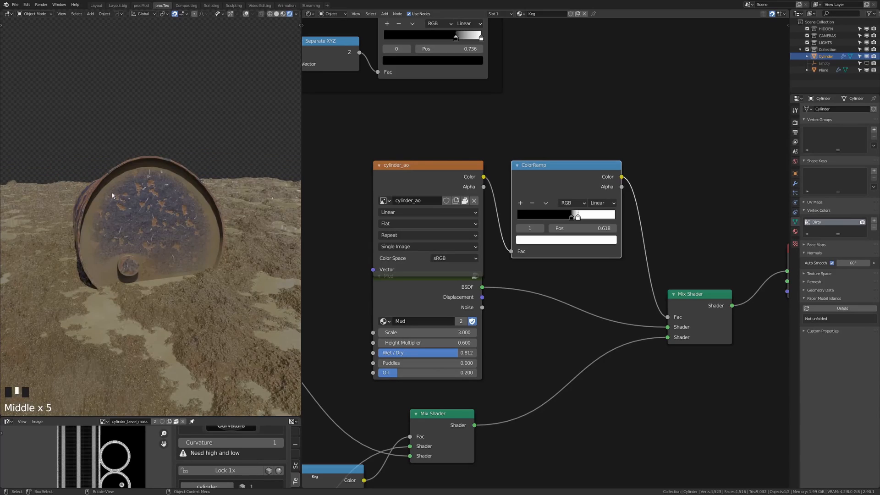
middle_click_drag(112, 192, 238, 256)
key("x")
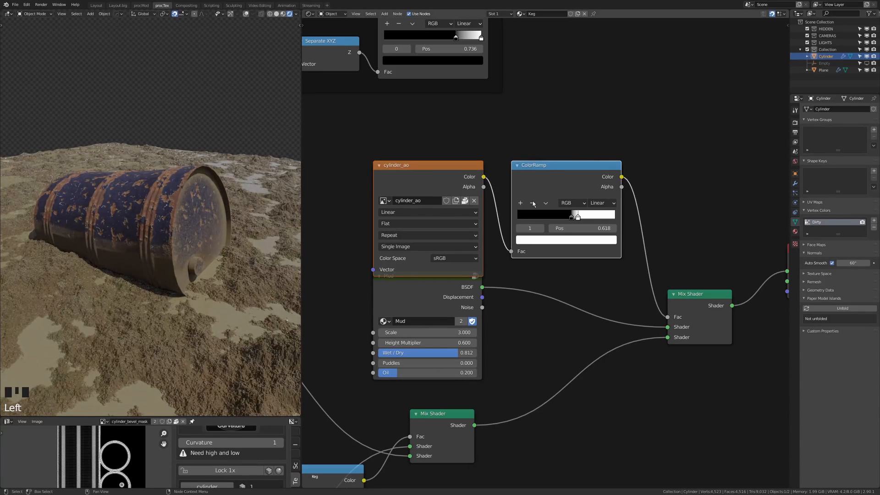
scroll(439, 165, "down", 1)
middle_click_drag(448, 191, 475, 260)
key("shift+a")
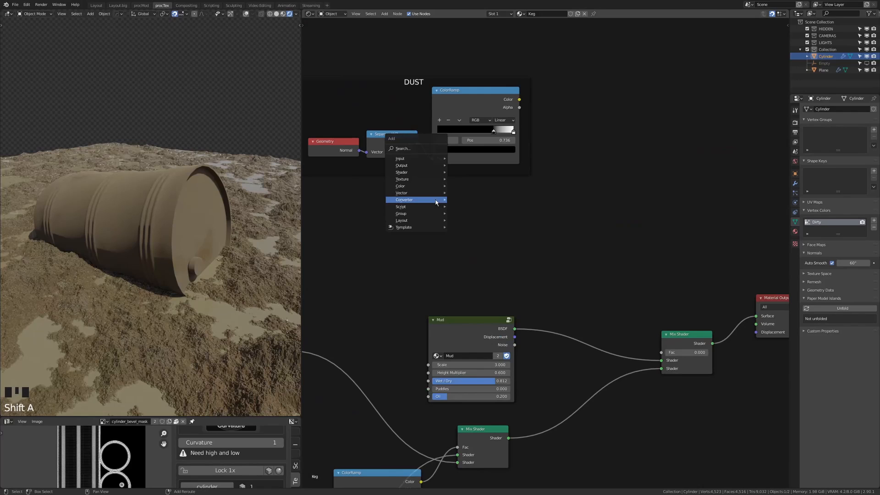
scroll(327, 141, "up", 1)
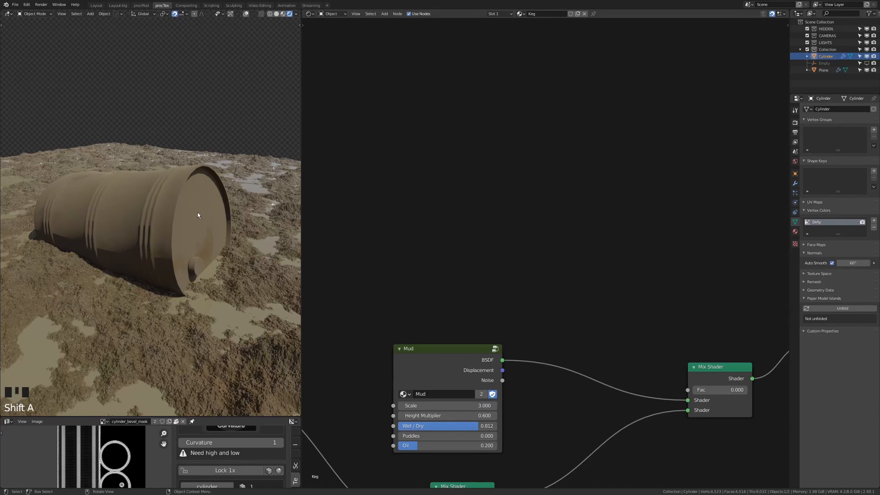
- Add a Geometry node above the Mud group, preview its Position output on the barrel and hide its unused sockets
key("KP_1")
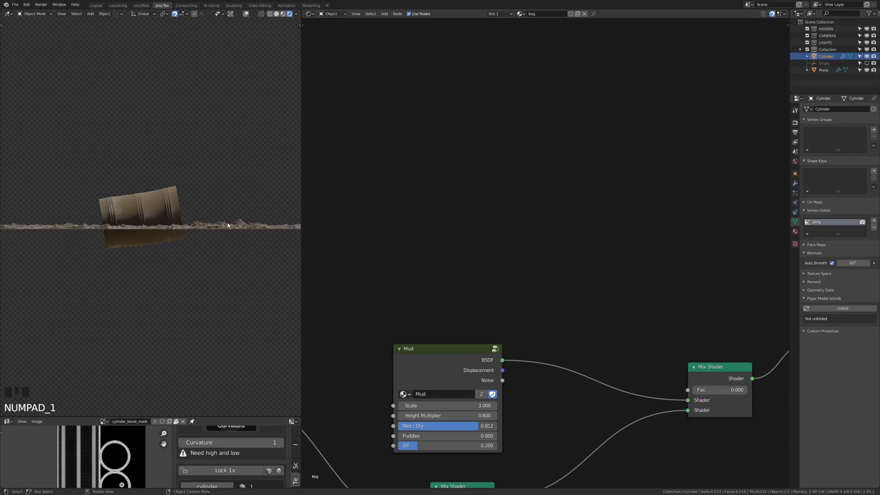
middle_click_drag(259, 227, 216, 260)
scroll(216, 260, "up", 3)
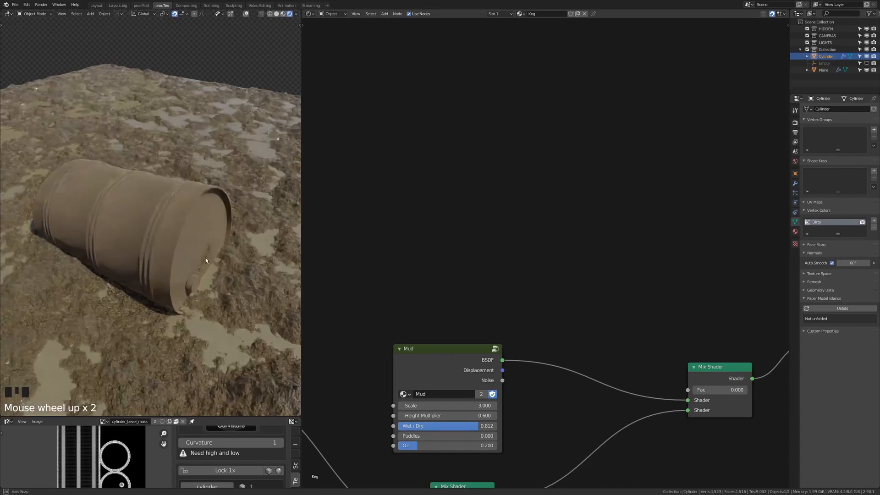
key("shift+a")
mouse_move(422, 173)
left_click(474, 220)
left_click(433, 204)
left_click(433, 204, "ctrl+shift")
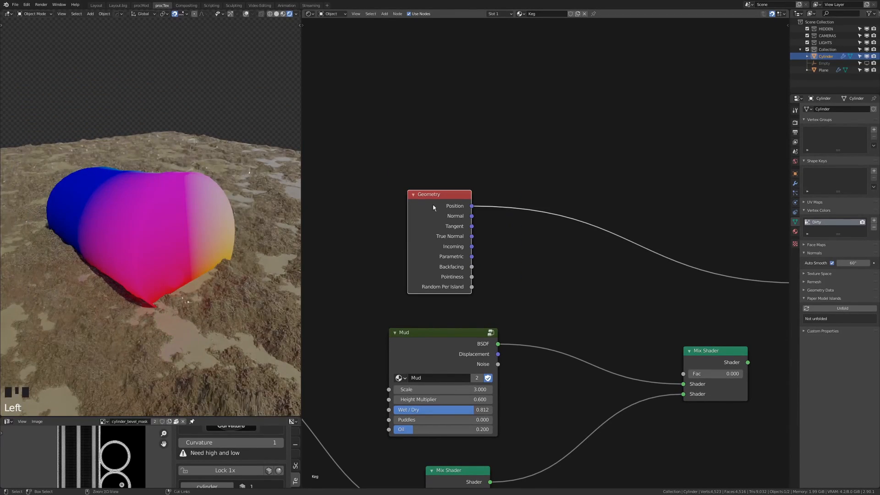
key("ctrl+h")
left_click_drag(433, 205, 435, 223)
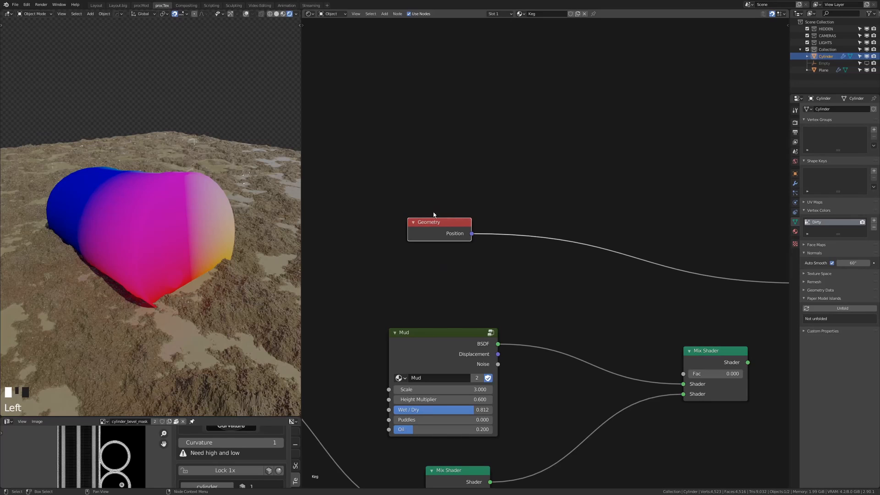
- Add a Separate XYZ node after Geometry, preview its Z output, hide the unused sockets and place it beside Geometry
key("shift+a")
mouse_move(513, 224)
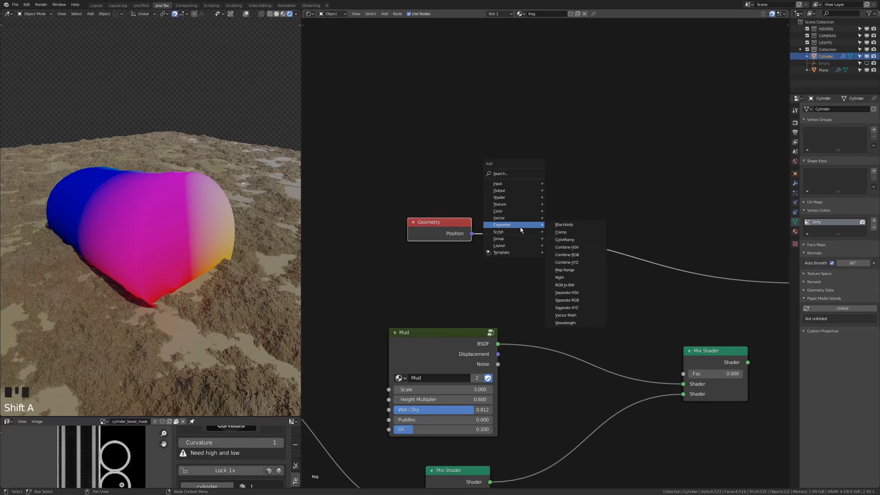
left_click(578, 308)
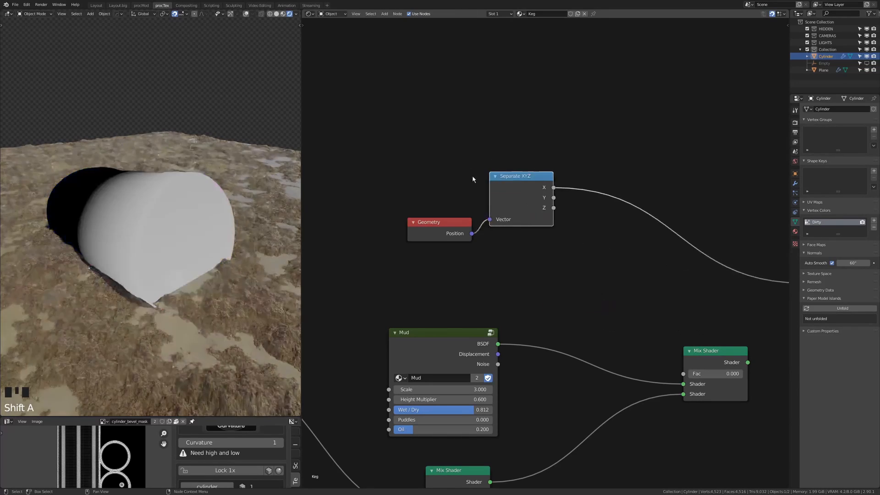
left_click(525, 203)
middle_click_drag(183, 275, 184, 244)
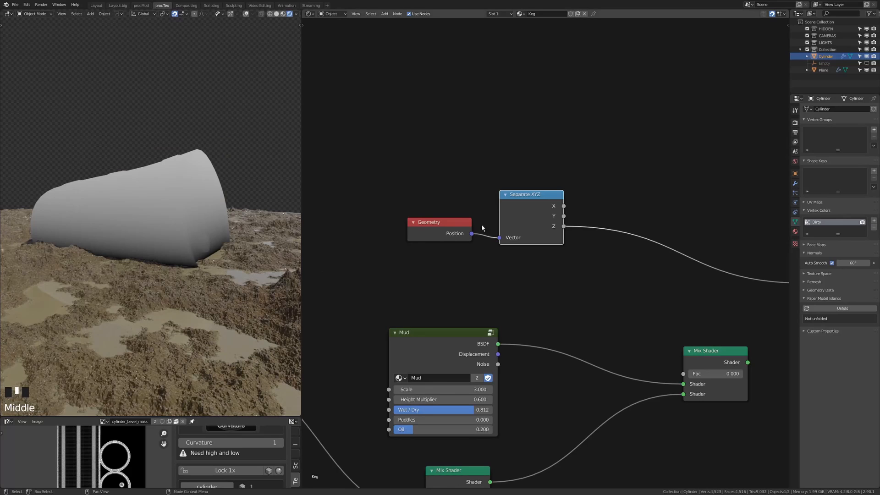
key("Home")
key("ctrl+h")
left_click_drag(461, 211, 444, 237)
- Move the Noise Texture above Separate XYZ, feed it the Geometry Position as Vector and preview it with Scale 3.3
left_click_drag(397, 207, 510, 269)
key("g")
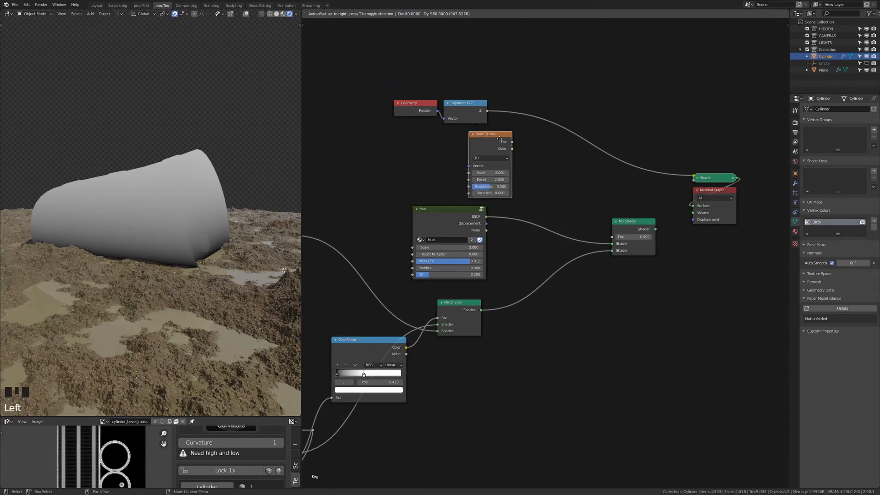
middle_click_drag(543, 56, 543, 138)
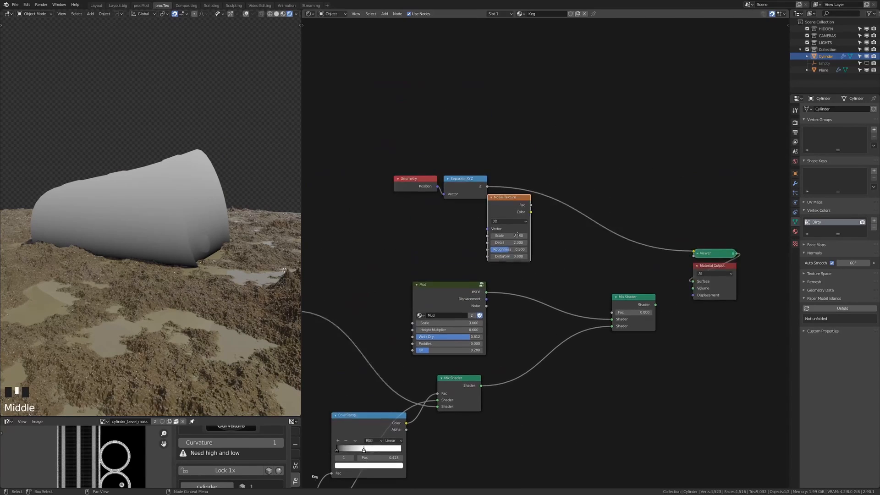
scroll(542, 139, "up", 3)
left_click_drag(486, 271, 527, 138)
left_click_drag(380, 293, 481, 171)
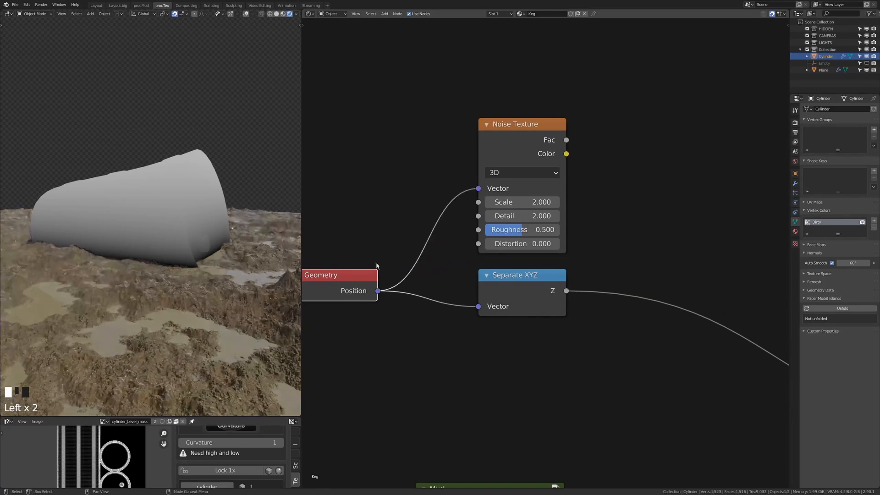
left_click_drag(362, 274, 362, 248)
left_click(522, 137, "ctrl+shift")
- Add a MixRGB node in Color Burn mode combining Separate XYZ's Z as Color1 with the noise Fac as Color2, and preview it
scroll(641, 245, "down", 2)
middle_click_drag(641, 244, 516, 240)
key("shift+a")
mouse_move(447, 198)
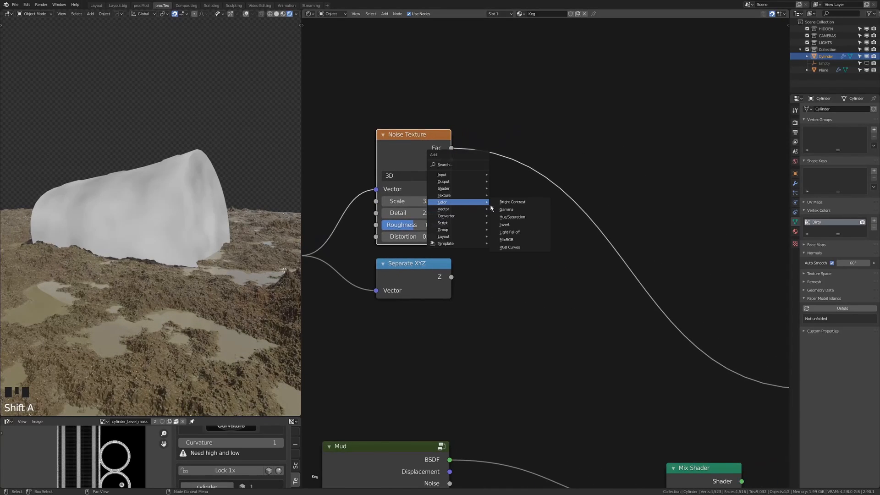
left_click(519, 237)
left_click(499, 201)
left_click_drag(450, 277, 498, 272)
left_click(577, 185)
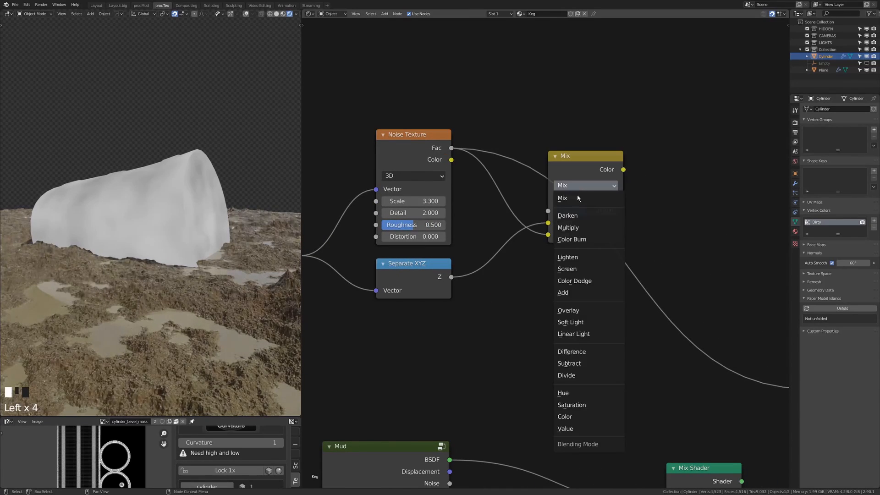
left_click(571, 239)
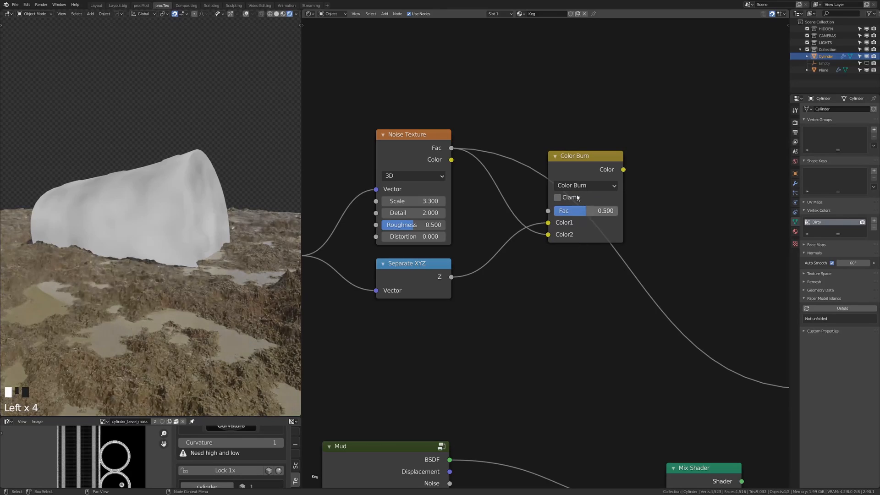
left_click(574, 233, "ctrl+shift")
left_click(574, 233)
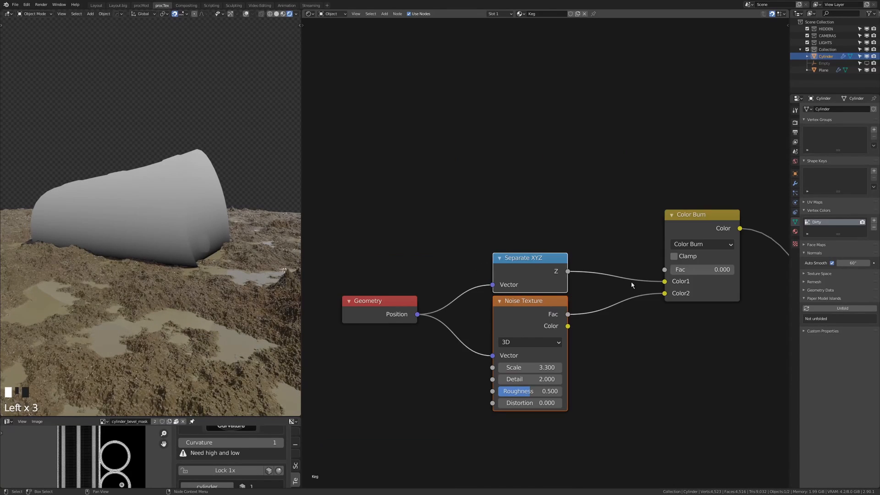
- Move the Geometry and Color Burn nodes closer to their neighbours and set the Color Burn Fac to 0.483
middle_click_drag(631, 282, 392, 263)
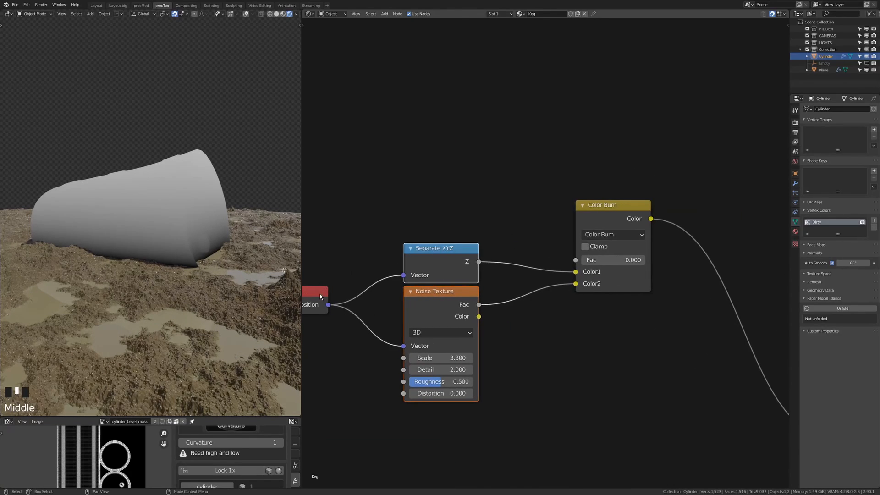
left_click_drag(320, 295, 373, 296)
mouse_move(596, 271)
left_mouse_down()
mouse_move(522, 271)
mouse_move(595, 260)
left_mouse_up()
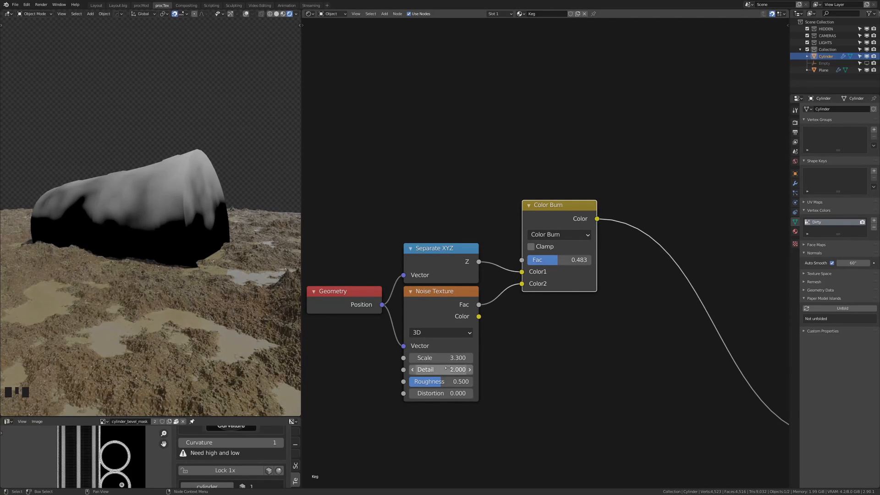
- Preview the Noise Texture and the Color Burn result, and set the noise Distortion to 1 and Detail to 4
left_click(406, 309, "ctrl+shift")
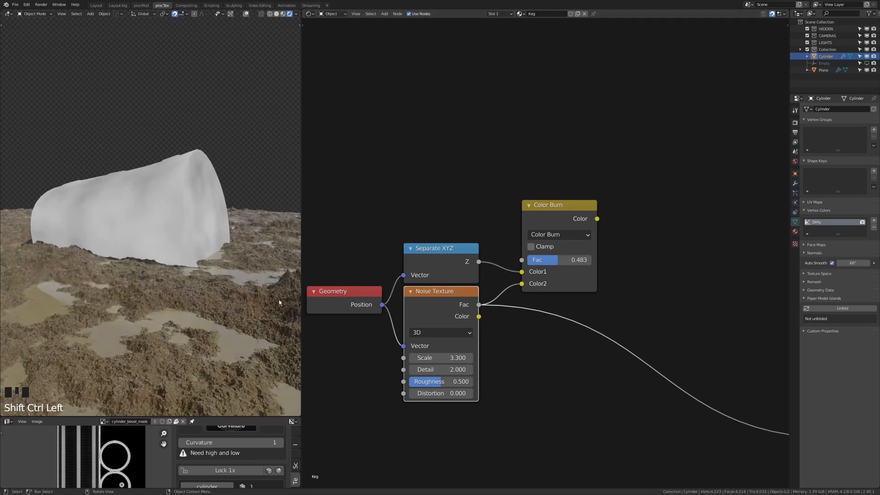
left_click(564, 213, "ctrl+shift")
mouse_move(439, 393)
left_mouse_down()
mouse_move(463, 393)
mouse_move(452, 393)
left_mouse_up()
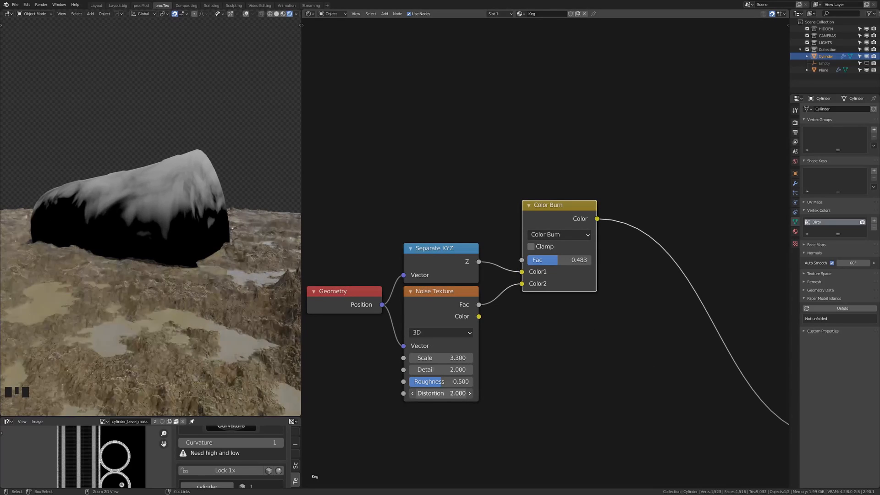
right_click(453, 393)
left_click(438, 369)
type("4.4")
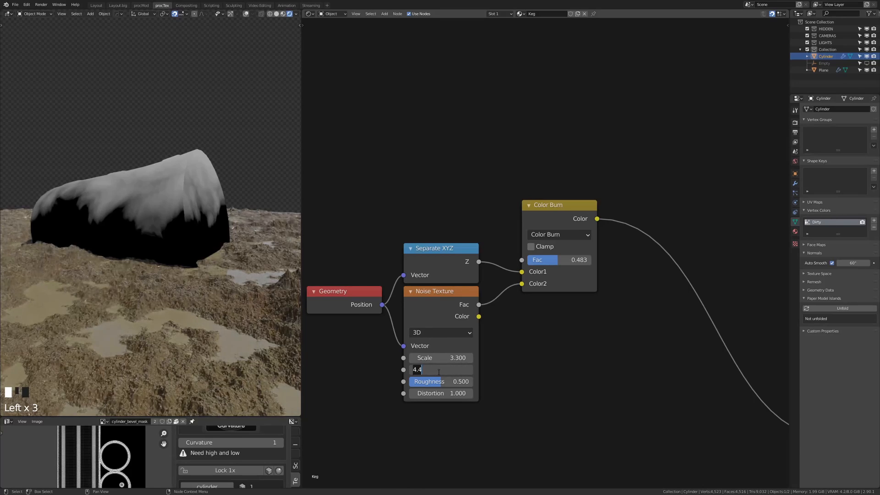
type("4")
key("Return")
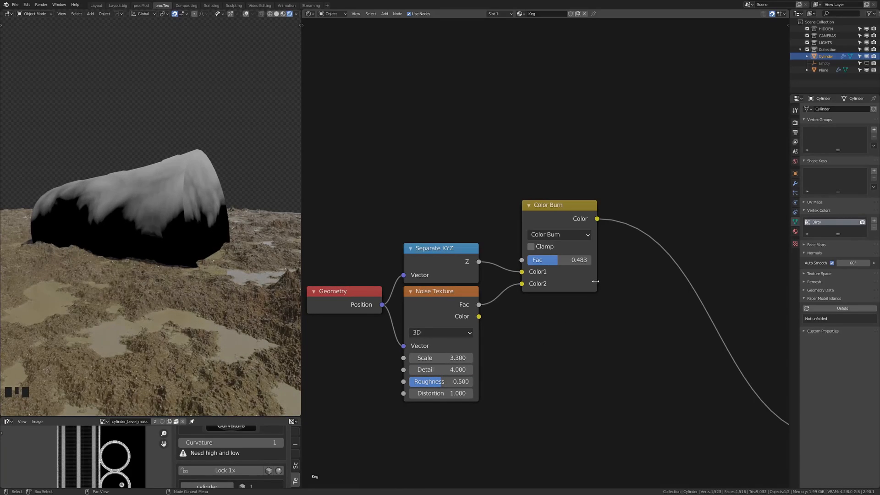
- Make room before Color Burn and insert a Math node set to Add after Separate XYZ, with its Value at 0.170
left_click_drag(557, 205, 643, 237)
key("shift+a")
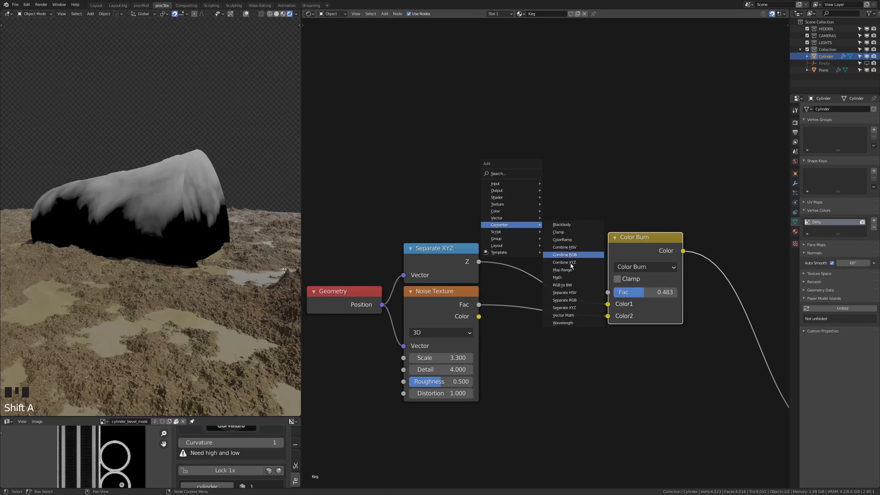
left_click(556, 277)
left_click(555, 270)
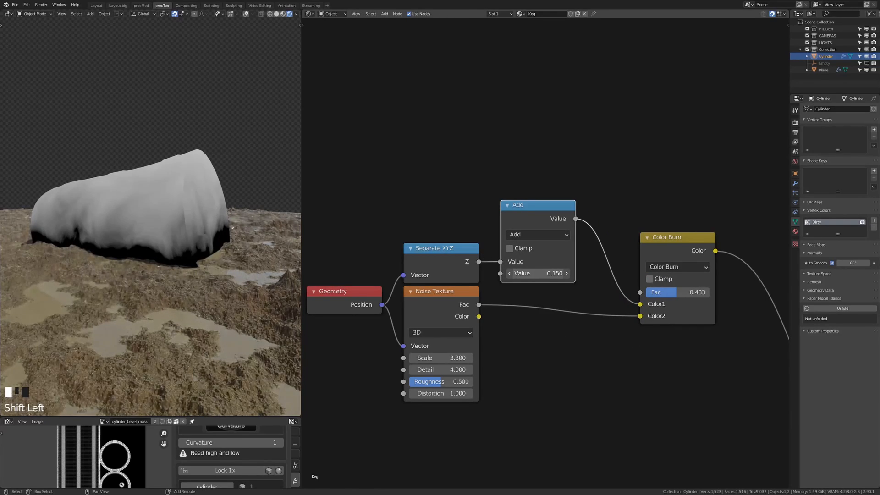
- Duplicate Color Burn onto its output link, change the copy to Color Dodge with a white Color2 and set Fac to 0.708
key("shift+d")
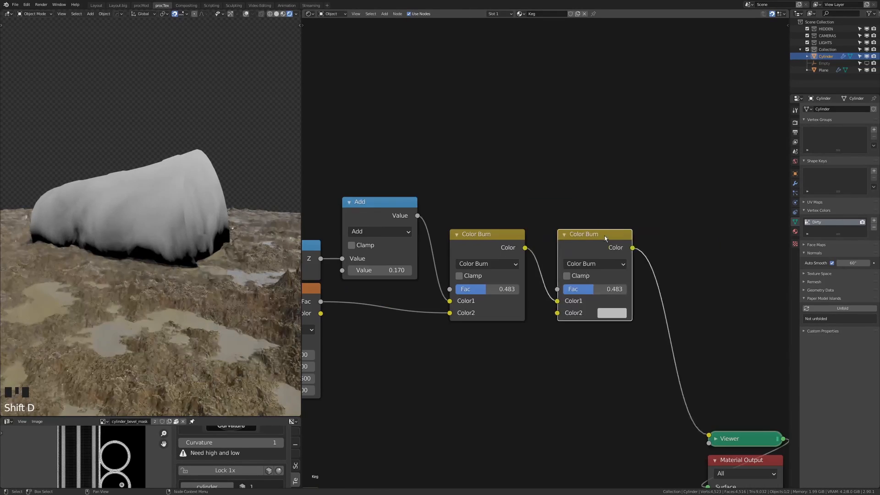
left_click(616, 239)
left_click(605, 263)
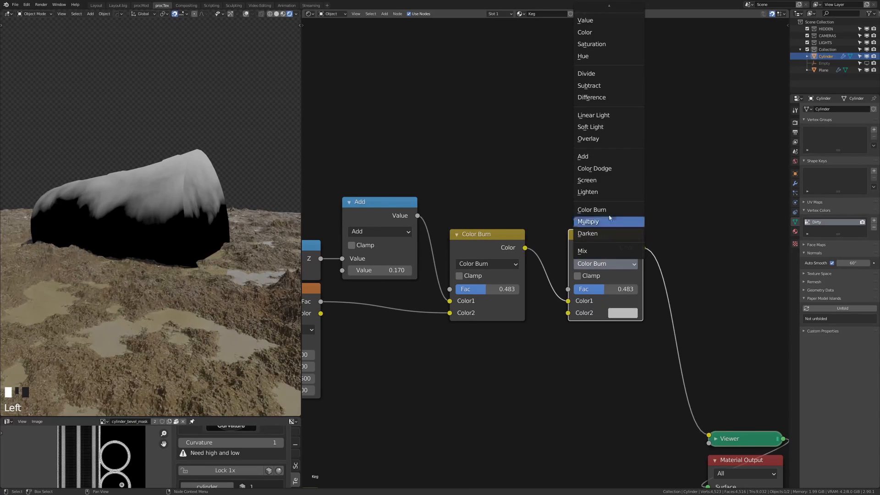
left_click(605, 210)
left_click(623, 314)
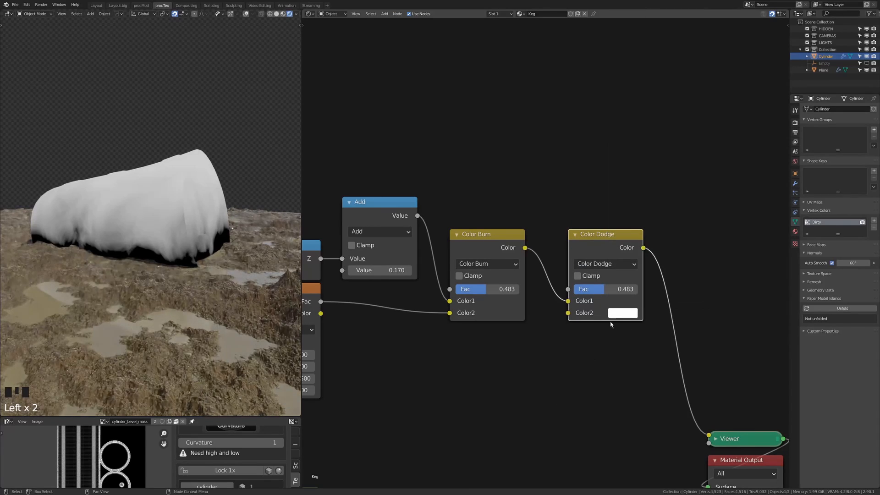
left_click_drag(605, 288, 621, 289)
- Use the Color Dodge output as the Fac of the mud Mix Shader and preview the Mix Shader on the barrel
scroll(598, 269, "down", 3)
scroll(674, 183, "up", 1)
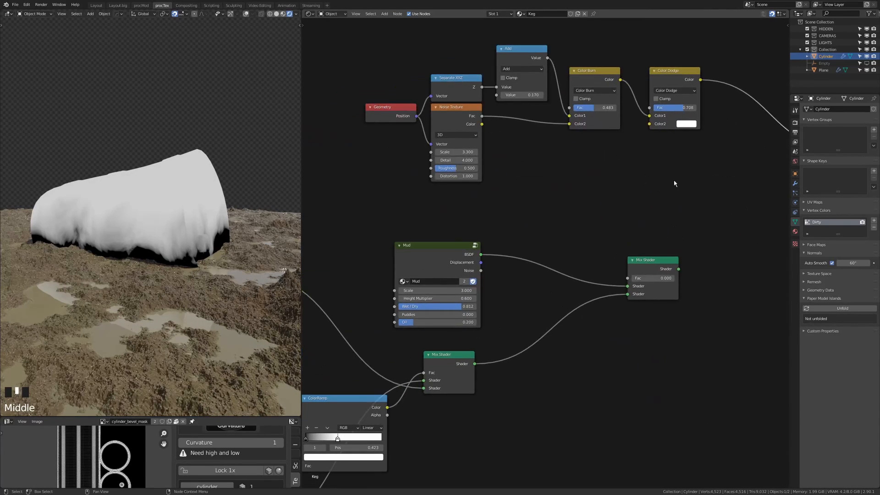
scroll(647, 190, "down", 1)
left_click_drag(657, 257, 730, 200)
middle_click_drag(730, 200, 660, 230)
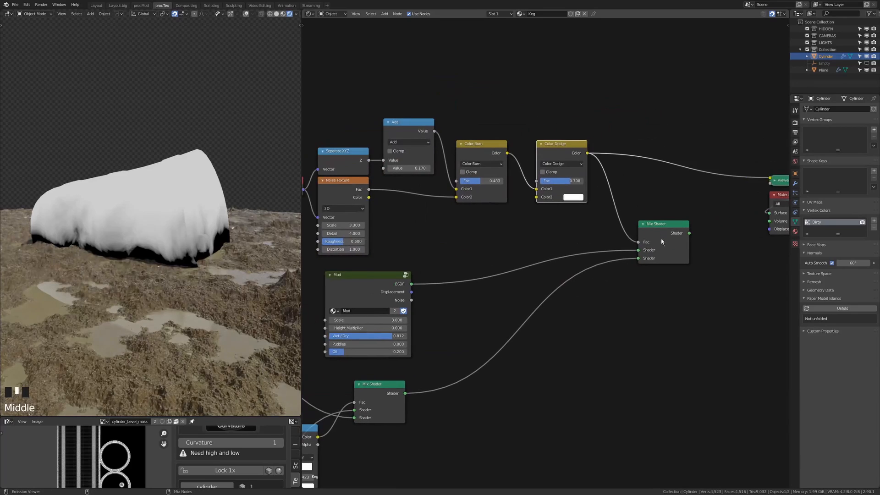
left_click(663, 238, "ctrl+shift")
middle_click_drag(95, 220, 142, 243)
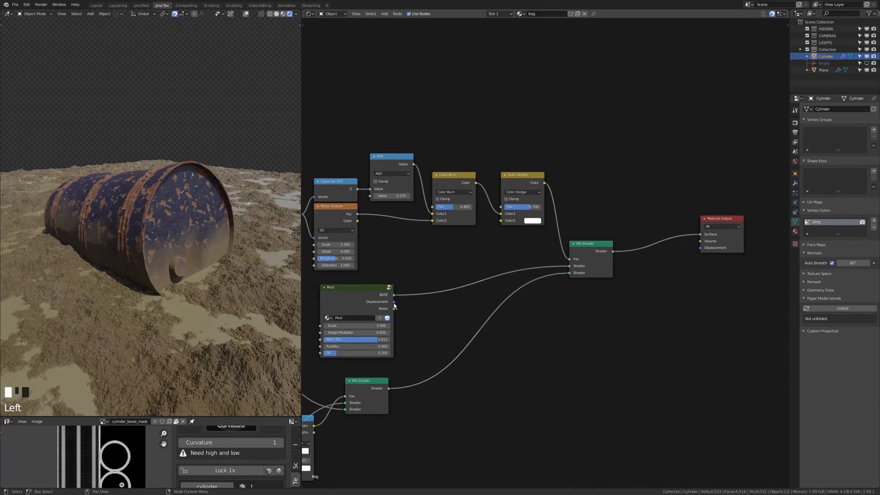
- Connect the Mud group's Displacement to the Material Output's Displacement and insert a MixRGB node on that link
left_click_drag(393, 301, 701, 248)
left_click_drag(717, 248, 730, 310)
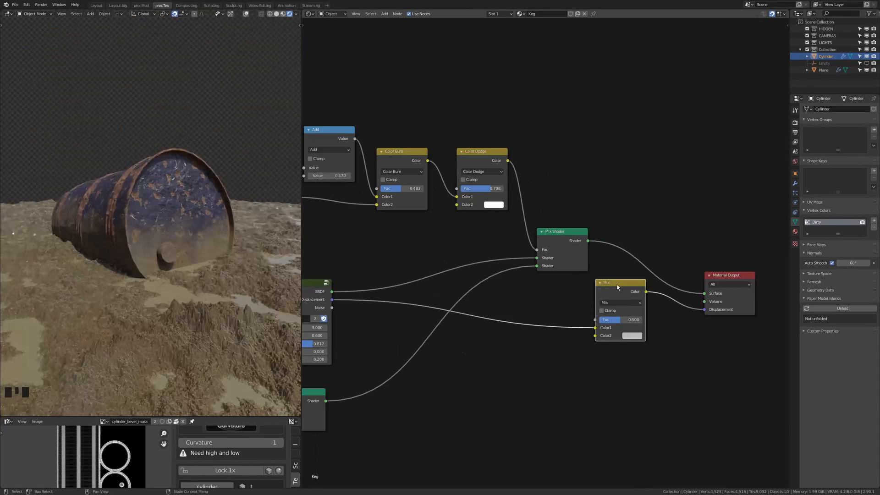
left_click_drag(614, 283, 560, 283)
left_click(336, 302)
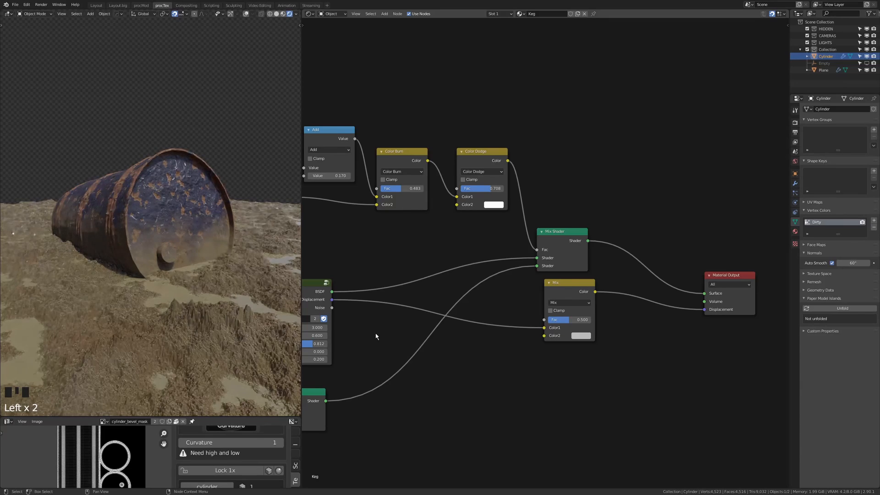
scroll(481, 322, "up", 5)
left_click(578, 300)
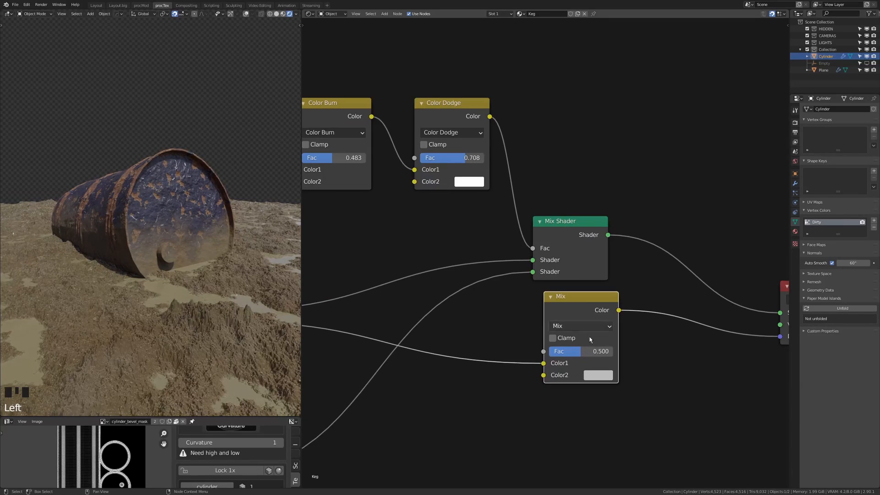
- Set the displacement Mix node's Color2 to black and use the Color Dodge output as its Fac
scroll(587, 346, "down", 4)
middle_click_drag(586, 349, 604, 364)
left_click(605, 364)
left_click(603, 363)
left_click_drag(628, 337, 598, 336)
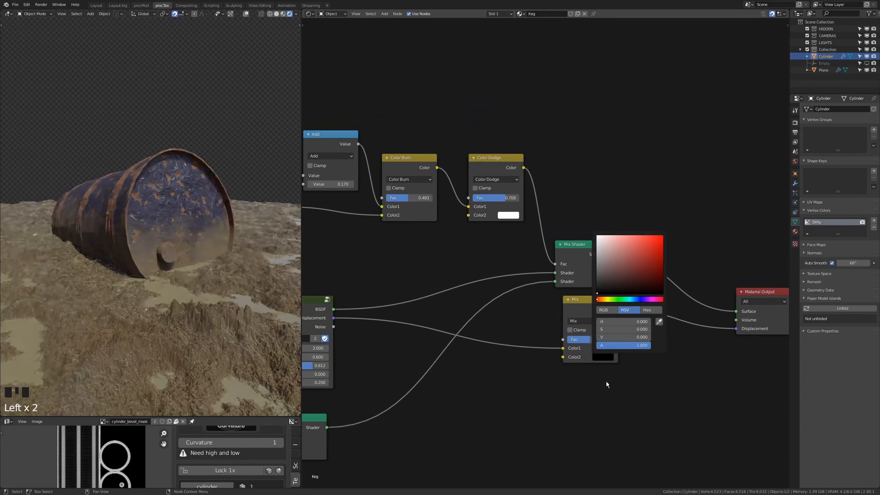
mouse_move(523, 168)
left_mouse_down()
mouse_move(556, 343)
mouse_move(555, 335)
left_mouse_up()
middle_click_drag(197, 211, 218, 276, "shift")
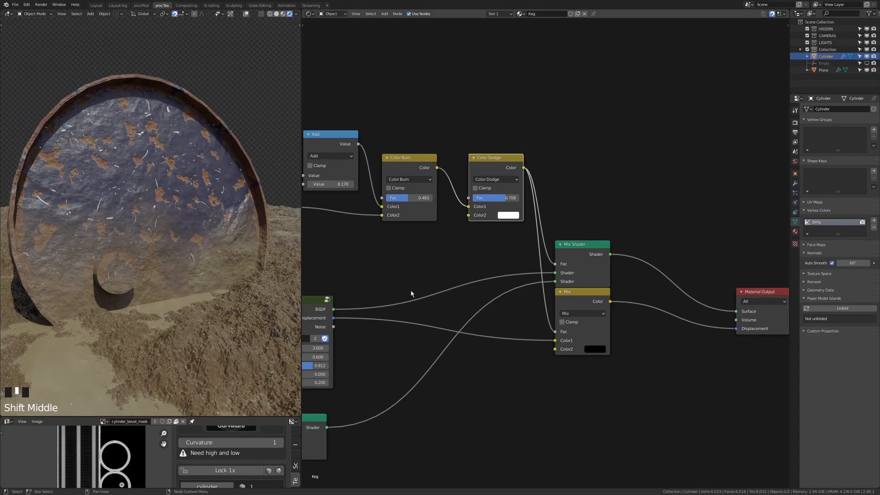
- Set the Mud group's Height Multiplier to 2.1 and inspect the mud on the barrel from several angles
scroll(411, 295, "up", 4)
left_click_drag(418, 347, 435, 348)
scroll(212, 287, "up", 1)
middle_click_drag(160, 274, 211, 289)
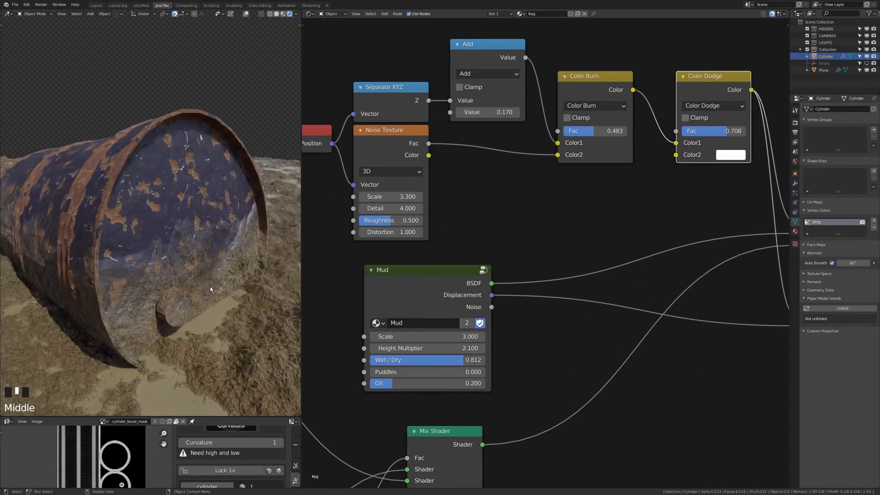
middle_click(221, 259)
scroll(202, 271, "down", 4)
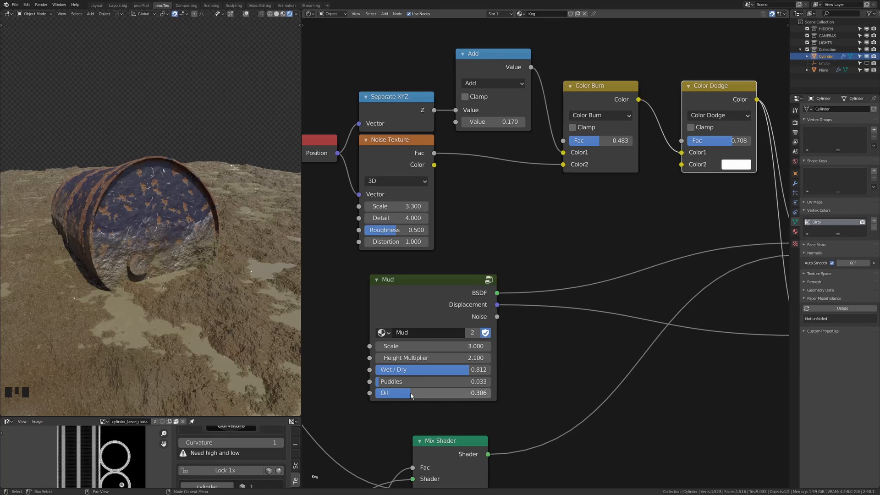
- Move the group of height-mask nodes closer above the Mud group and review the muddy barrel
scroll(579, 369, "down", 2)
key("g")
left_click(570, 265)
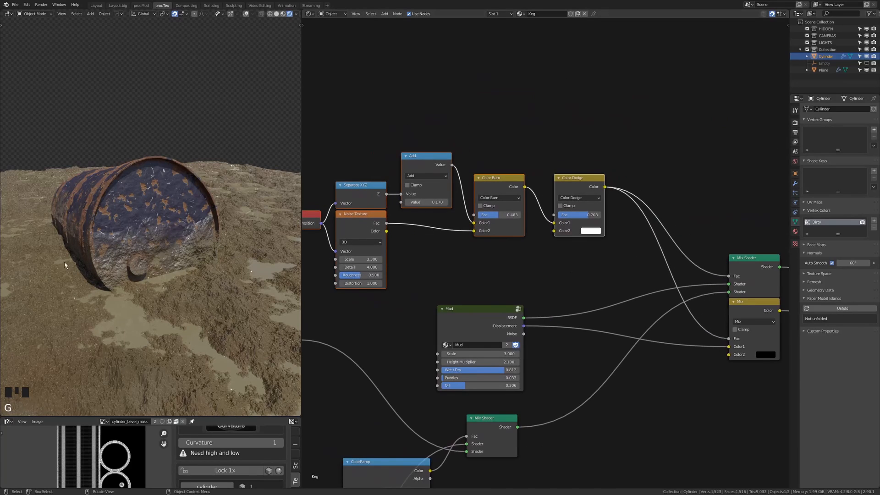
scroll(546, 252, "down", 1)
middle_click_drag(197, 220, 172, 197)
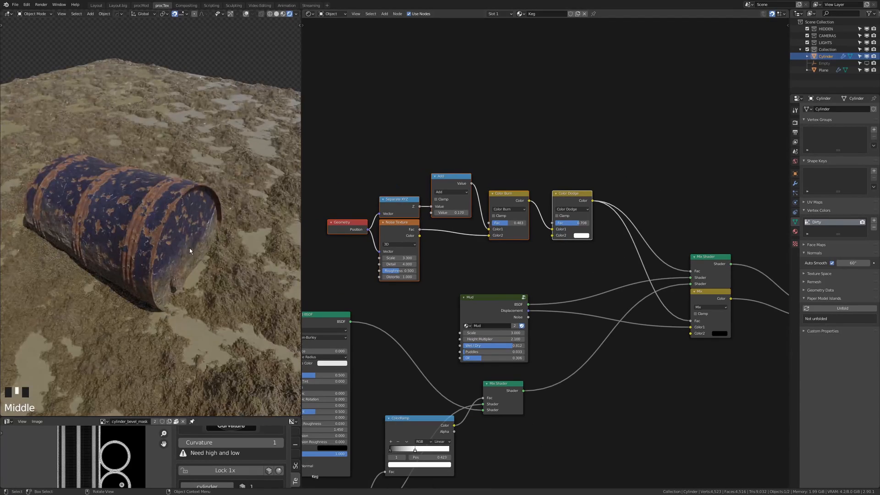
middle_click_drag(190, 250, 170, 247)
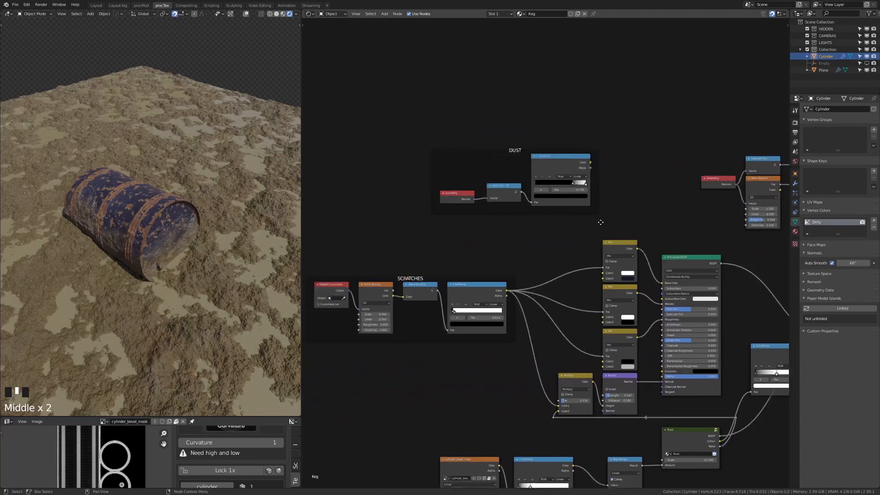
- Move the DUST frame so it sits above the SCRATCHES frame
middle_click_drag(551, 223, 579, 192)
left_click_drag(579, 193, 435, 210)
scroll(551, 240, "up", 5)
- Duplicate the base-colour Mix node, connect the copy to the original's Color2 and drive its Fac with the DUST ColorRamp's Color
left_click(722, 215)
key("shift+d")
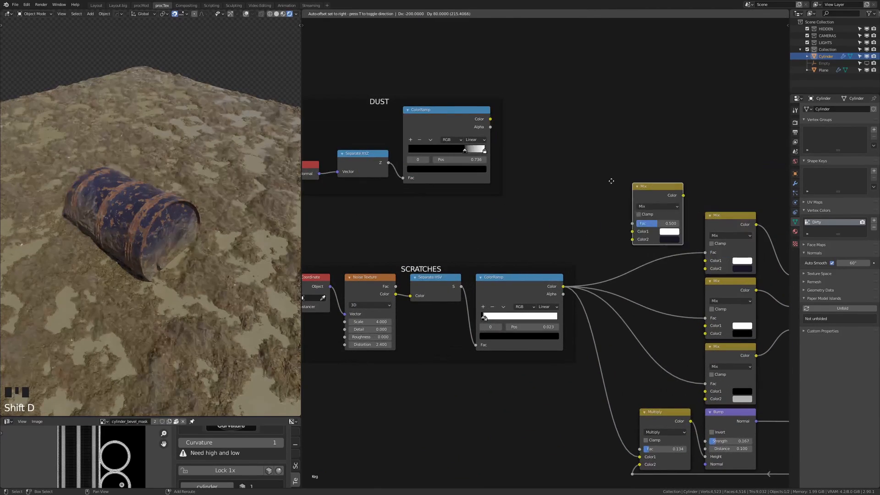
scroll(578, 192, "up", 3)
left_click(540, 219)
left_click_drag(561, 157, 660, 286)
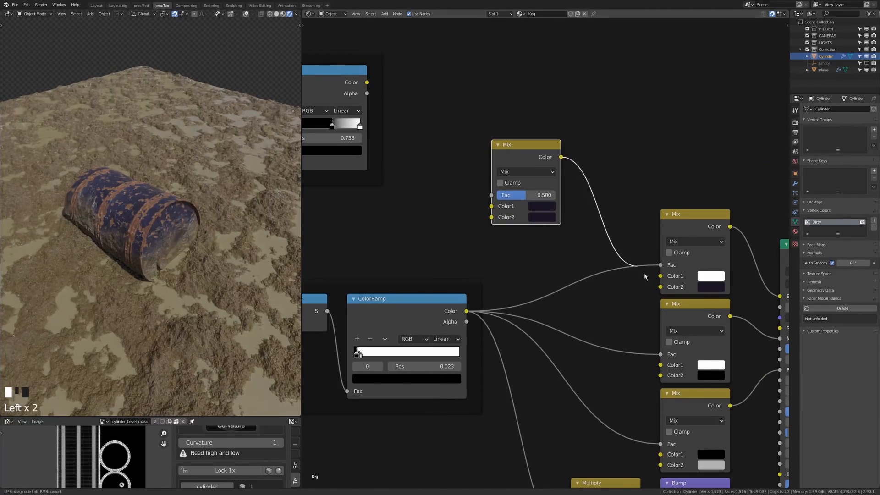
middle_click_drag(660, 287, 738, 343)
left_click_drag(422, 138, 580, 257)
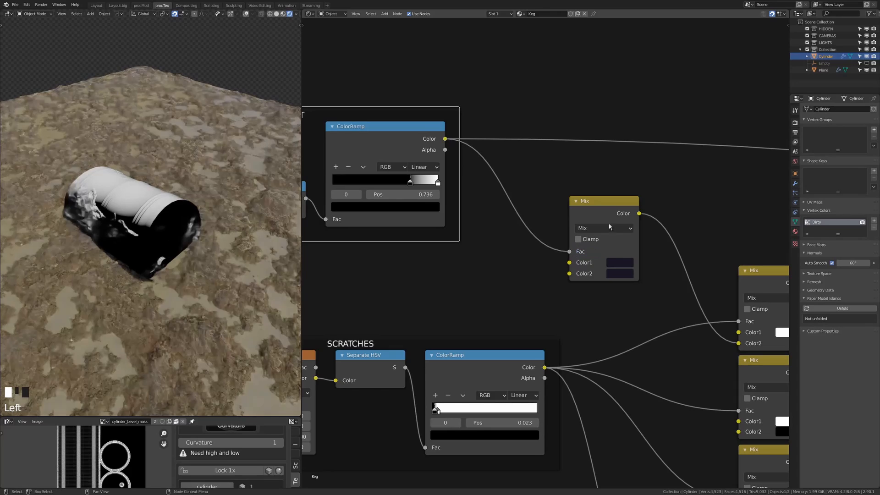
- Set the dust Mix node's Color2 to a greyish blue and darken the DUST ColorRamp's end stop to grey
middle_click_drag(608, 210, 458, 203)
left_click(467, 267)
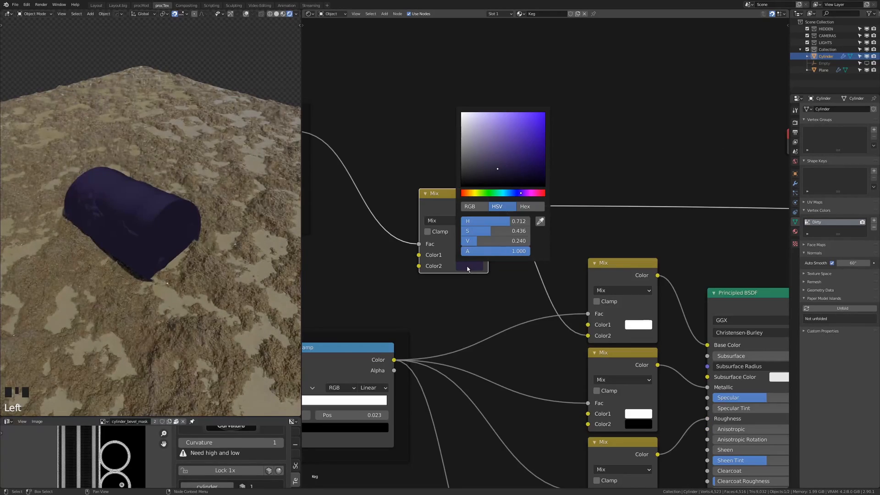
middle_click_drag(545, 247, 477, 192)
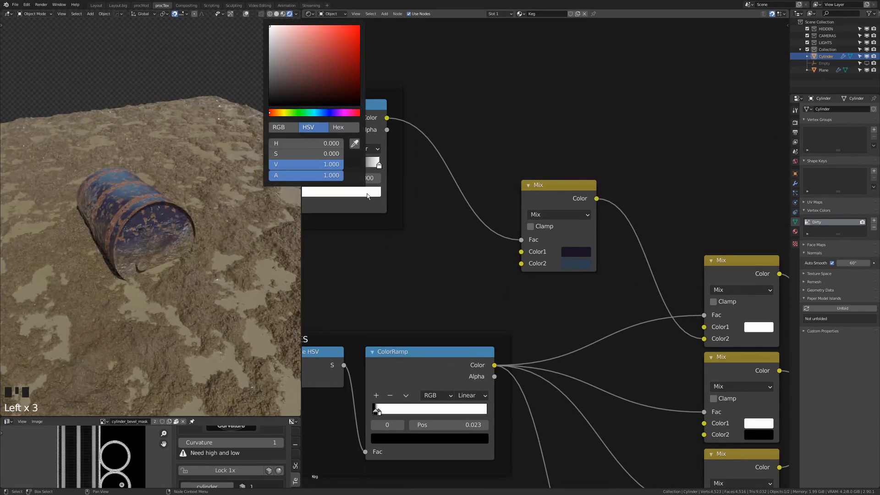
scroll(359, 202, "down", 2)
left_click(366, 201)
scroll(366, 201, "down", 9)
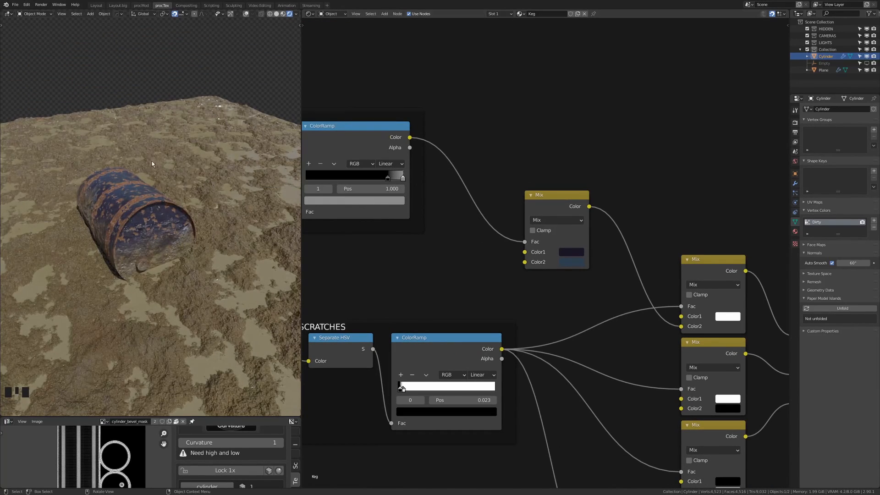
- Select the ground plane to show its Ground material nodes
middle_click_drag(152, 160, 179, 162)
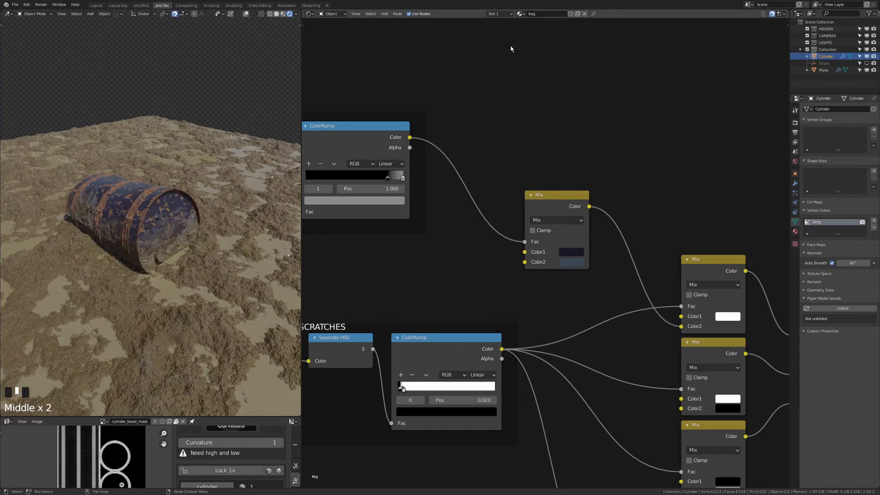
left_click(257, 219)
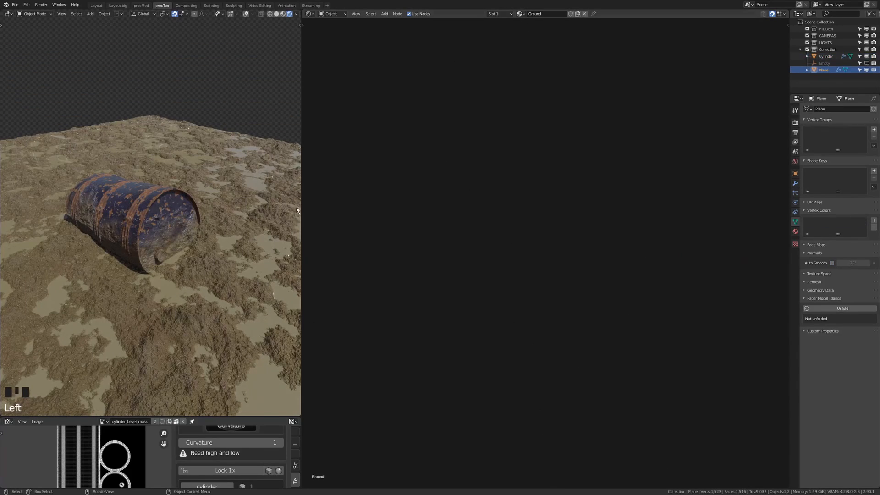
- Add a Texture Coordinate node to the Ground material and cycle the preview to its Object output
key("shift+a")
mouse_move(458, 164)
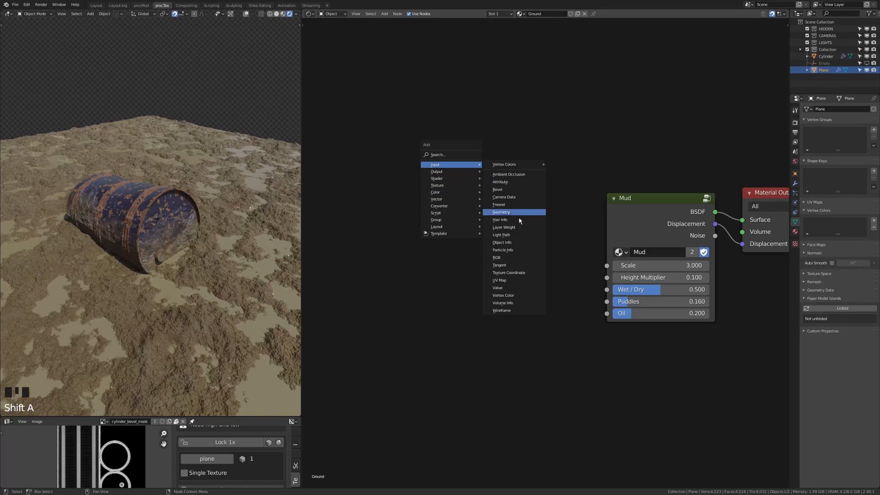
left_click(523, 273)
left_click(416, 212, "ctrl+shift")
left_click(416, 212, "ctrl+shift")
left_click(416, 212, "ctrl+shift")
left_click(416, 212, "ctrl+shift")
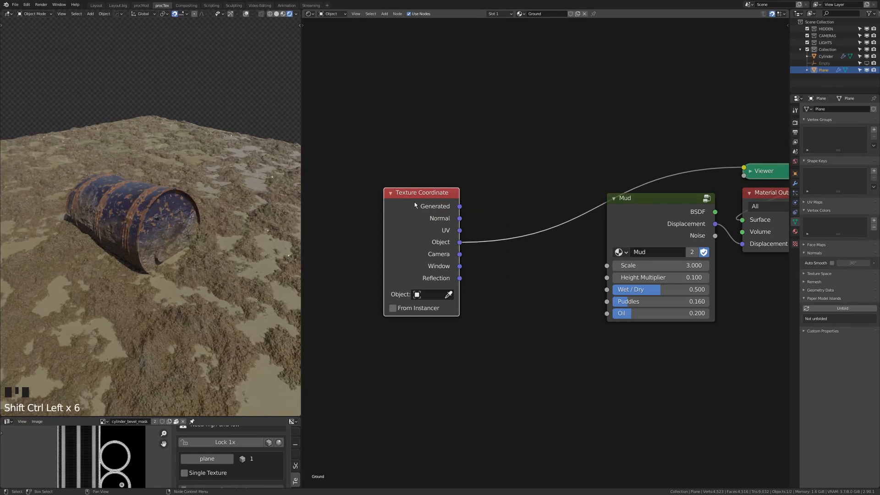
- Set the Texture Coordinate node's object to the barrel cylinder and move the node away from the Mud group
left_click_drag(416, 212, 372, 190)
left_click(405, 273)
left_click(141, 208)
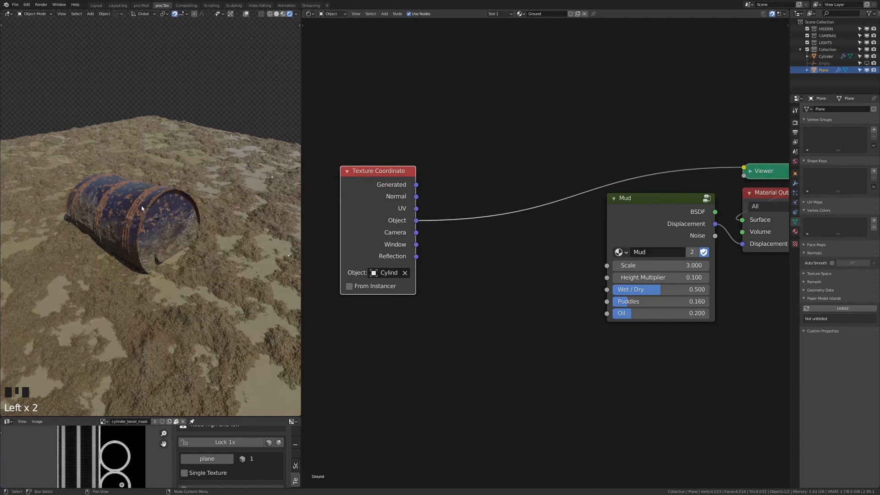
left_click_drag(378, 170, 324, 139)
- Insert a Vector Math node after the Texture Coordinate's Object output and set its operation to Length
key("shift+a")
mouse_move(419, 278)
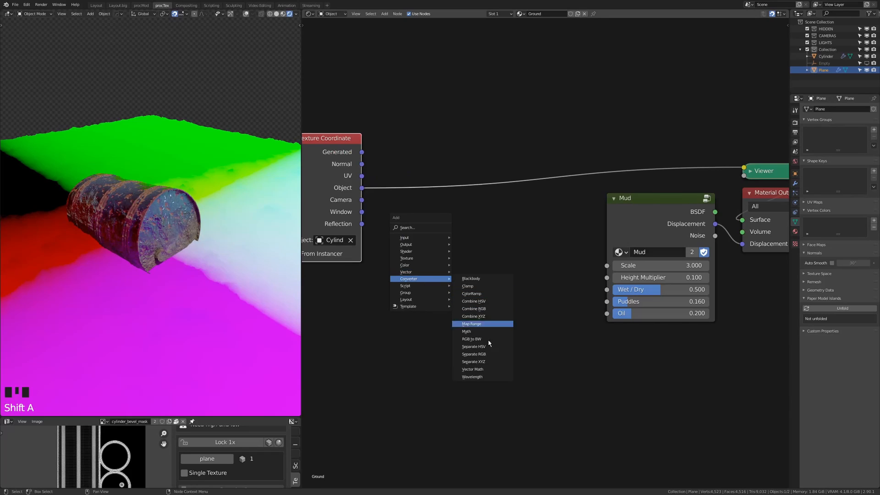
left_click(488, 369)
left_click(440, 183)
left_click(443, 191)
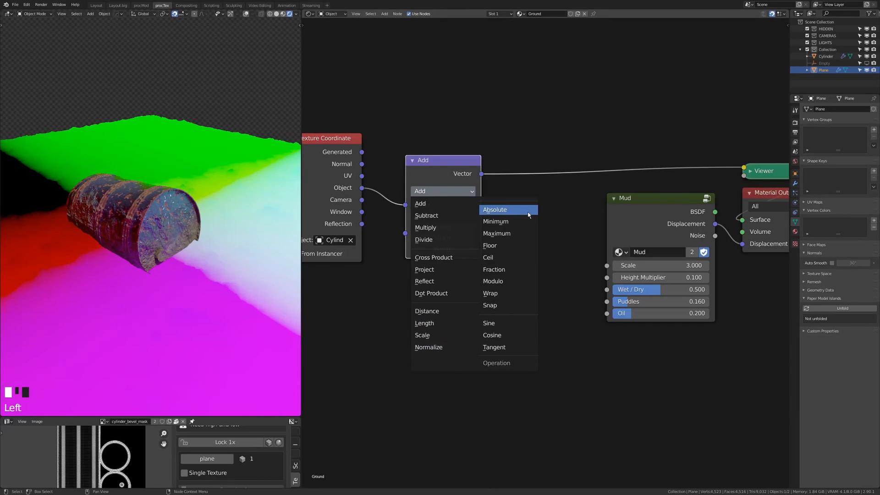
left_click(453, 323)
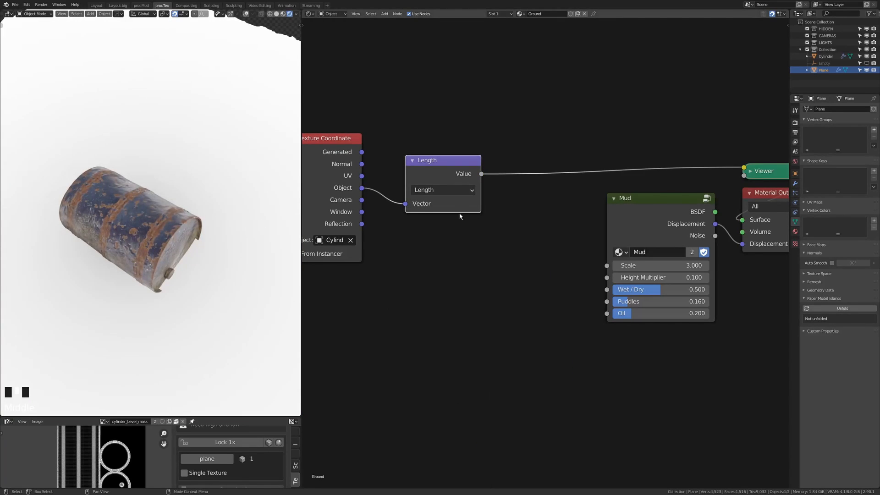
left_click_drag(421, 156, 410, 156)
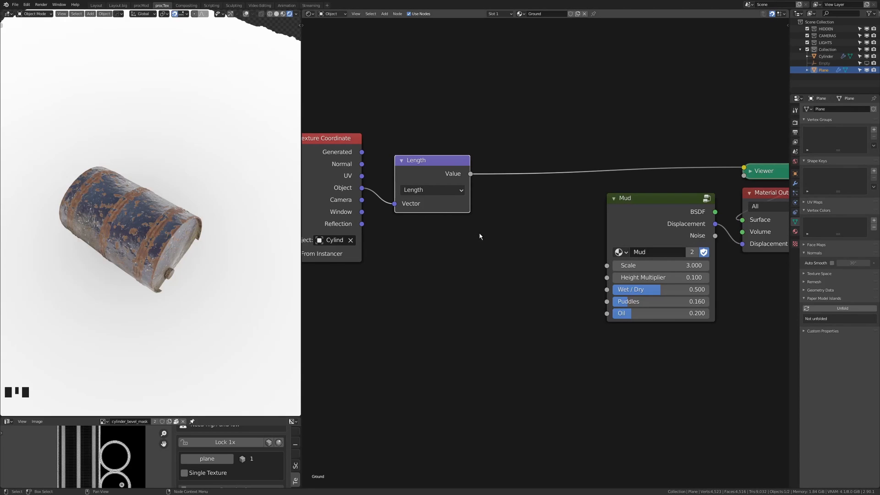
- Insert a Math node set to Add after the Length node and set its second value to -2.160
key("shift+a")
left_click(515, 284)
left_click(546, 213)
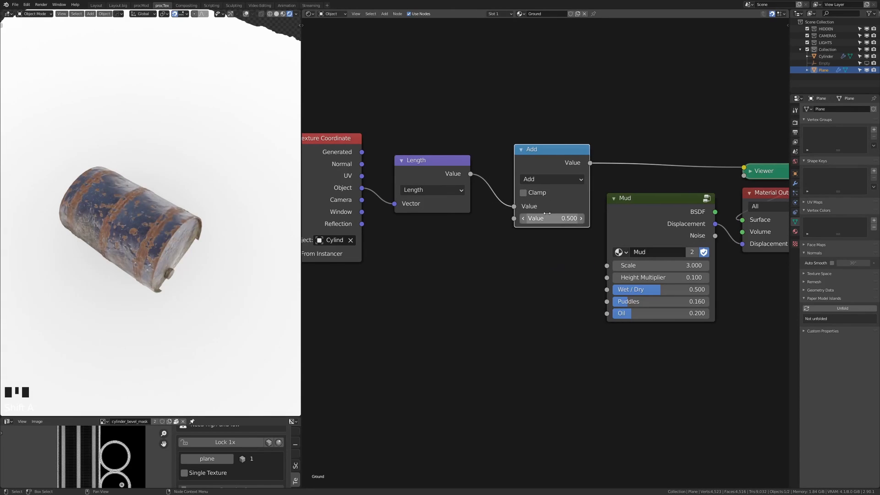
left_click_drag(546, 213, 496, 185, "shift")
scroll(496, 201, "down", 1)
middle_click_drag(496, 202, 540, 222)
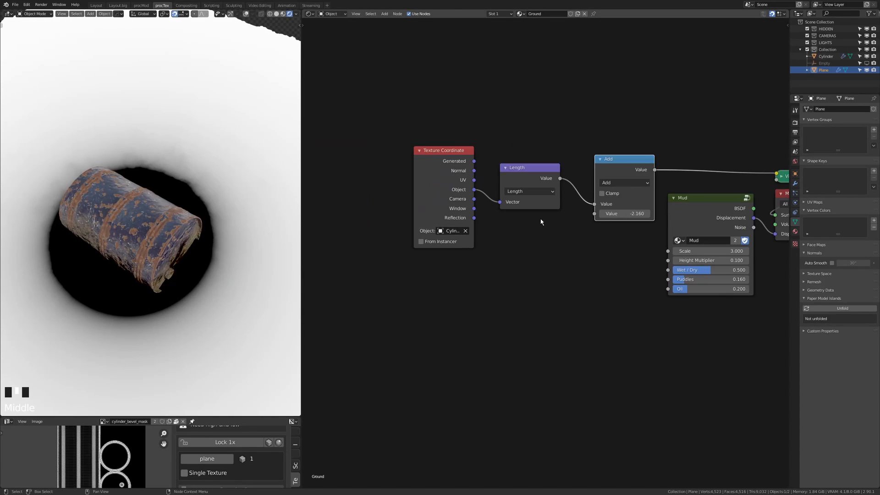
- Delete the Texture Coordinate, Length, Add and Viewer nodes from the Ground material
key("x")
middle_click_drag(583, 197, 575, 190)
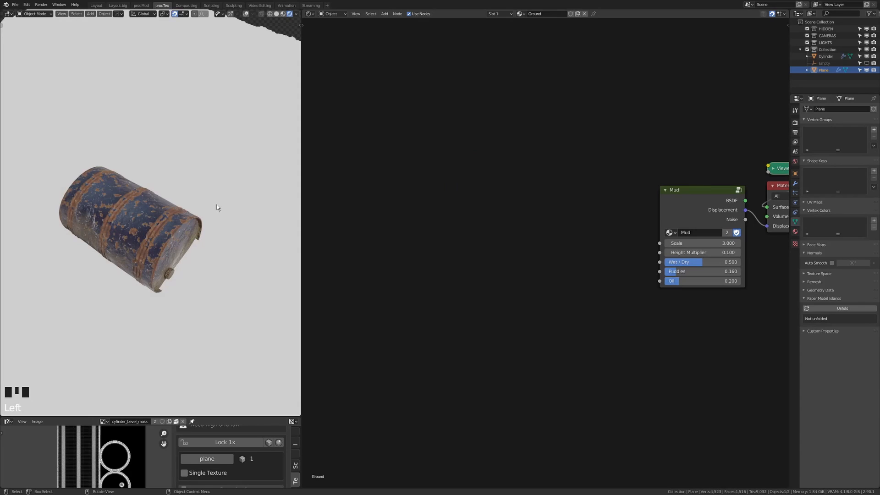
middle_click_drag(624, 171, 438, 188)
left_click(612, 186)
key("x")
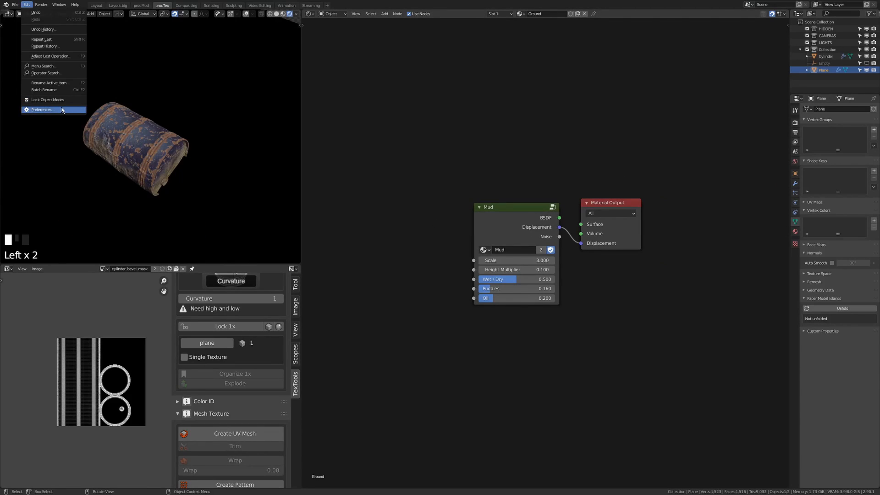
- Check the Cycles render device in the preferences and look at the ground plane's UV layout in Edit Mode
left_click(63, 110)
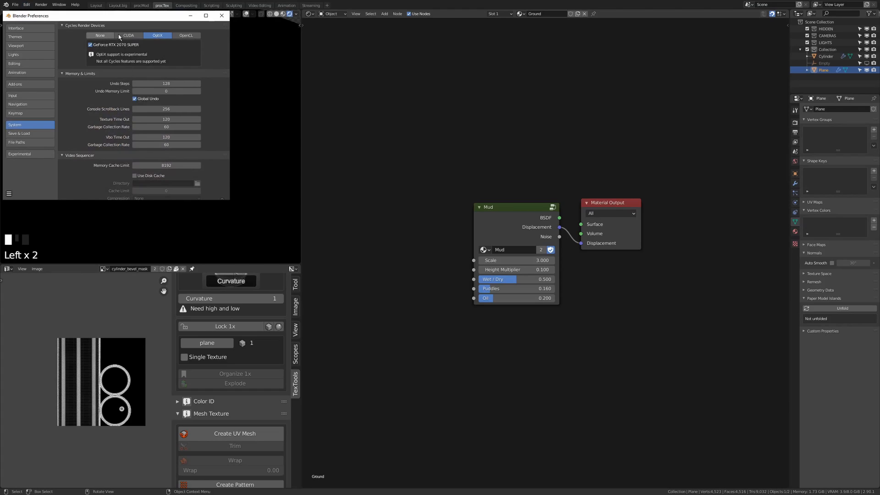
left_click(221, 16)
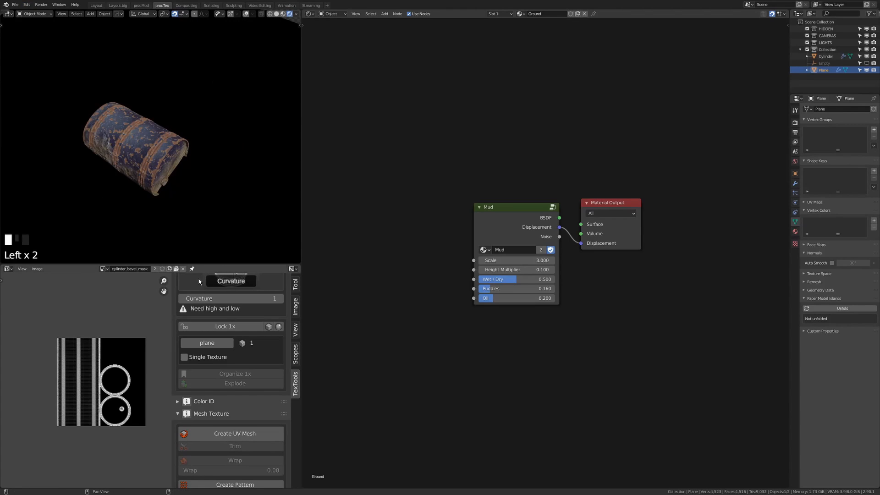
left_click(264, 191)
key("Tab")
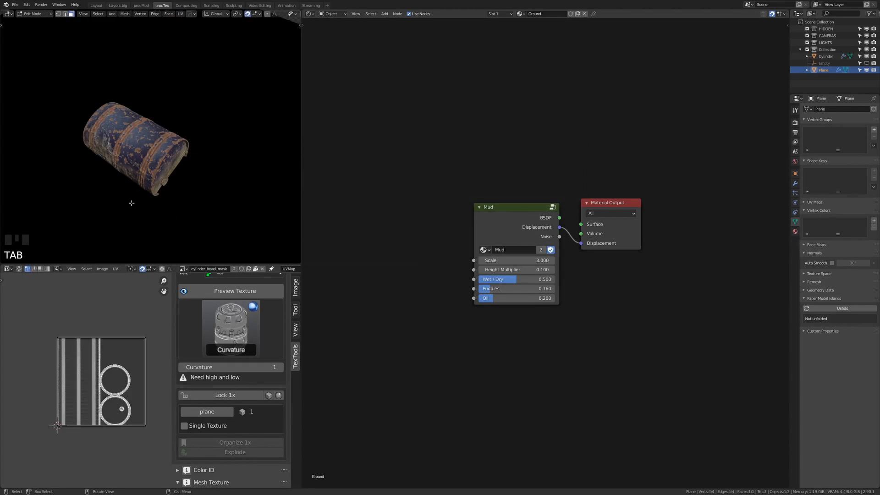
key("Tab")
- Set the TexTools bake mode to AO
scroll(264, 278, "up", 2)
left_click(248, 320)
left_click(260, 178)
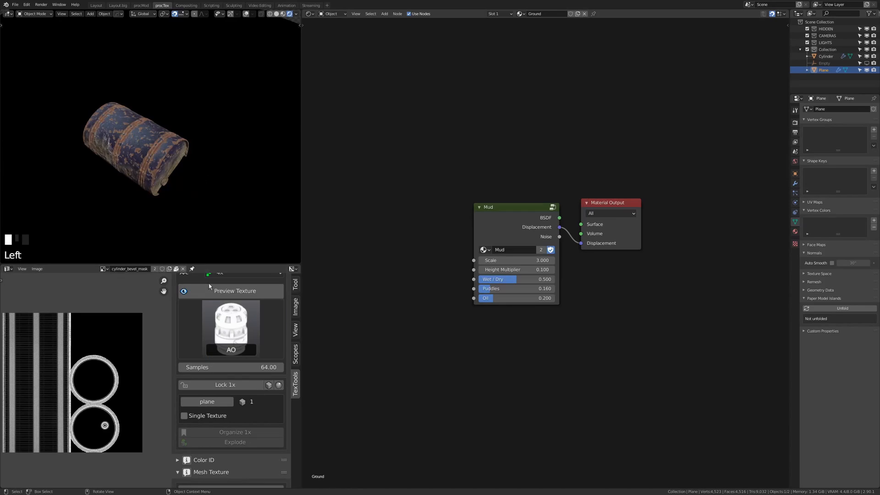
scroll(234, 284, "up", 2)
scroll(235, 389, "down", 13)
scroll(237, 392, "down", 1)
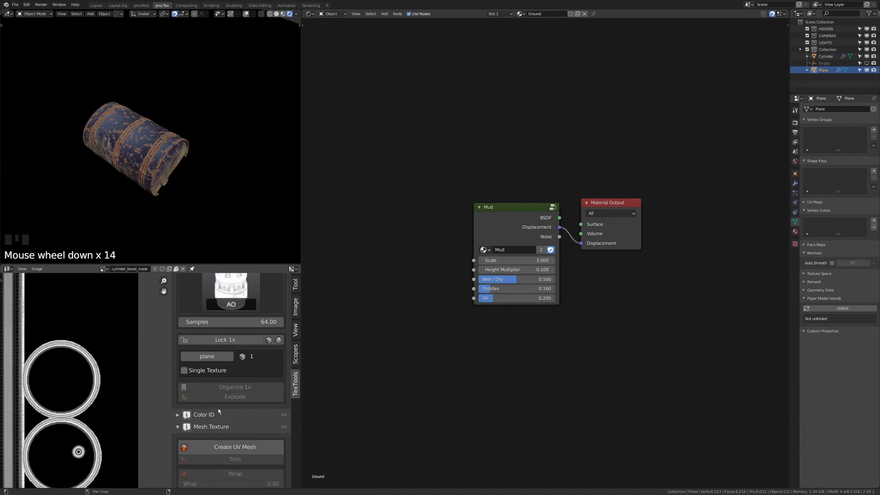
- Bake the ambient occlusion texture for the ground plane and inspect the contact area around the barrel
left_click(220, 354)
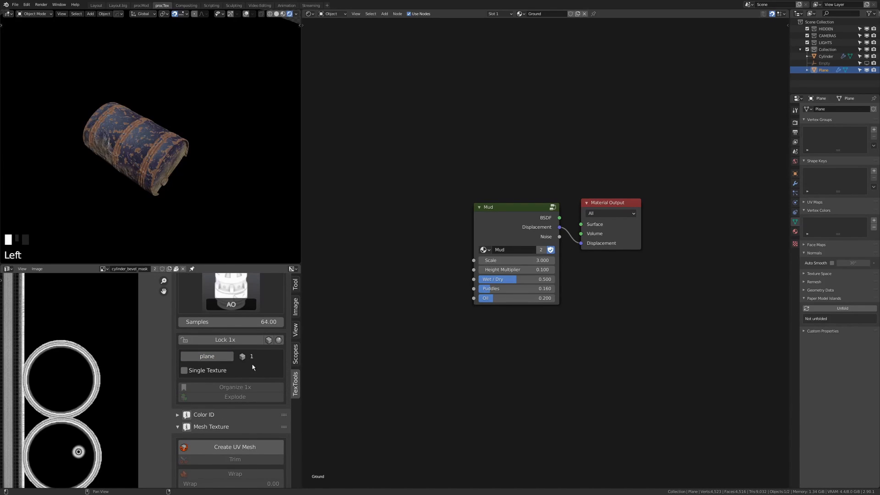
scroll(252, 364, "up", 3)
left_click(238, 307)
scroll(111, 374, "down", 1)
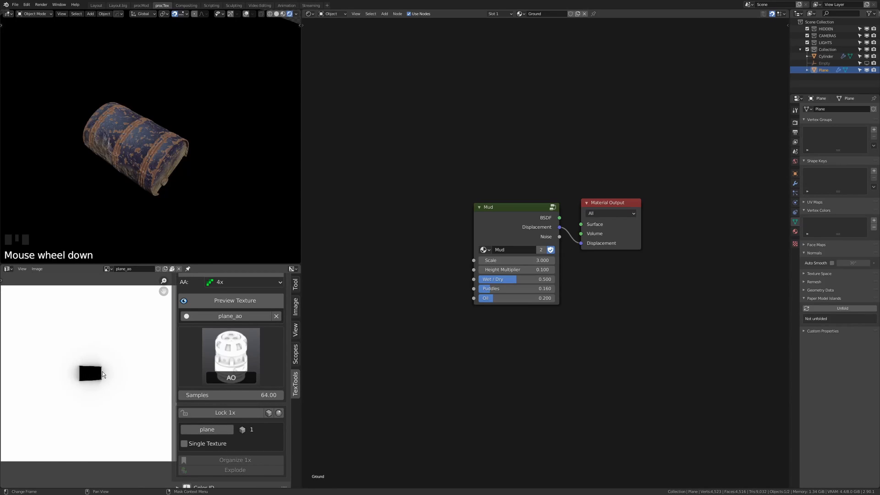
scroll(96, 336, "down", 4)
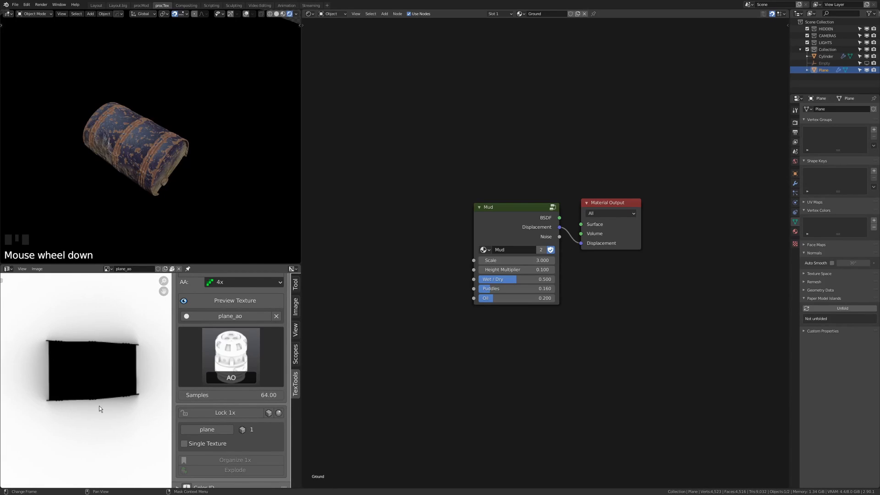
middle_click_drag(93, 370, 62, 387)
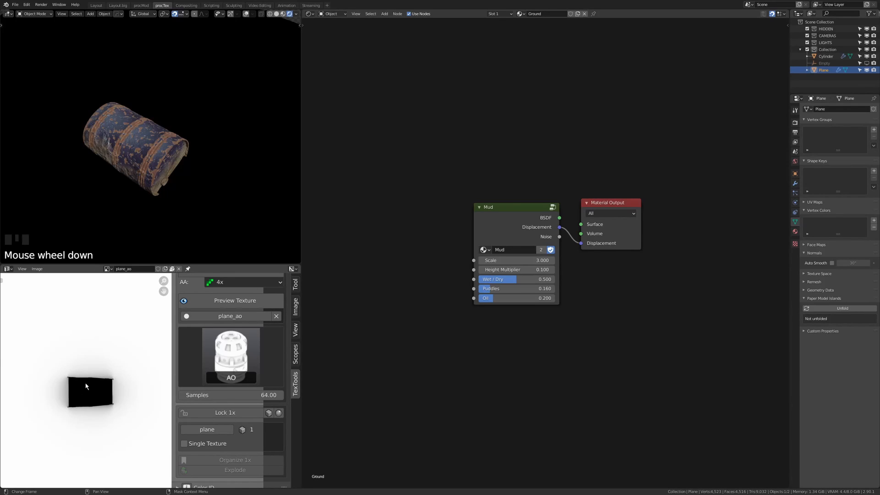
- Add an Ambient Occlusion node to the Ground material and preview its Color output around the barrel
middle_click_drag(371, 284, 440, 316)
key("shift+a")
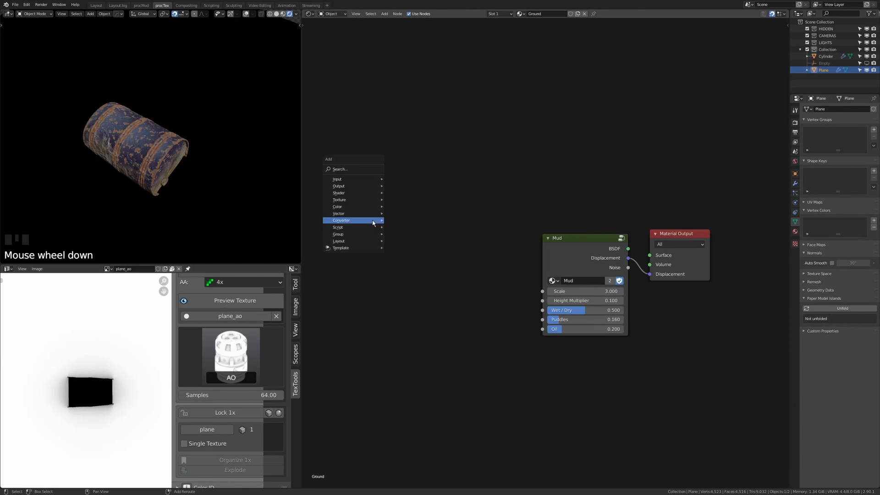
mouse_move(367, 179)
left_click(410, 188)
left_click(438, 220)
left_click(437, 219, "ctrl+shift")
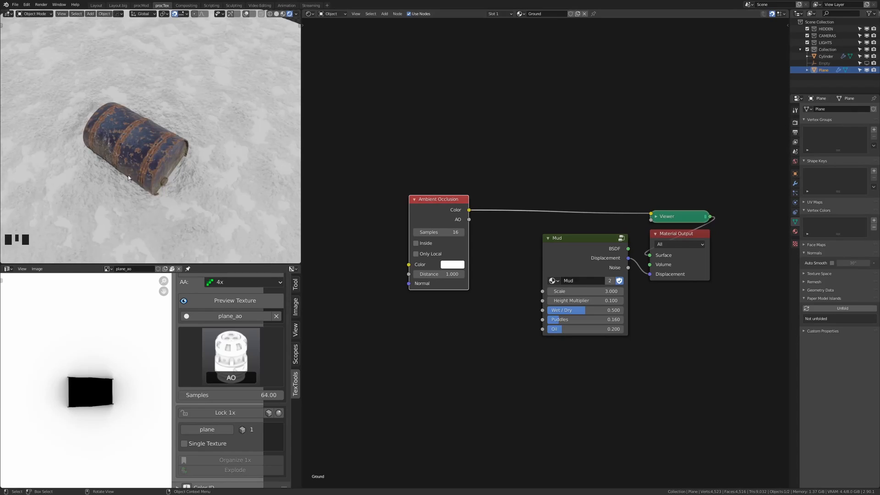
middle_click_drag(128, 175, 144, 180)
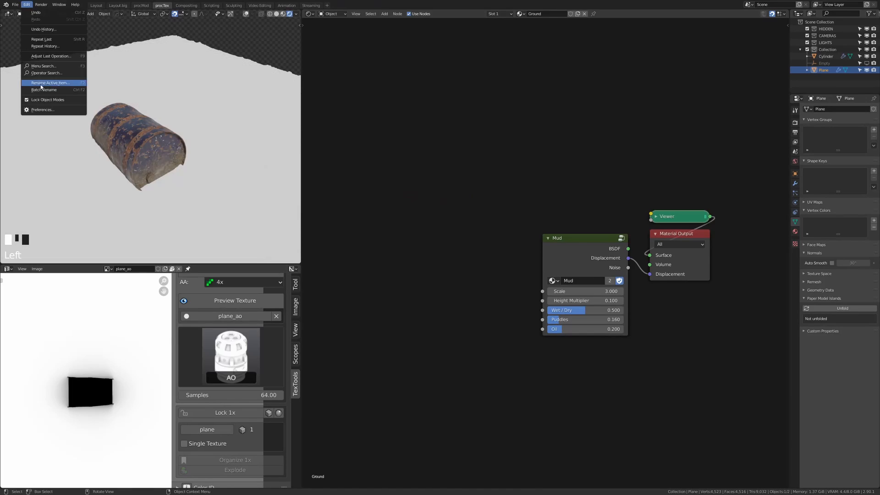
- Add an Image Texture node with the baked plane_ao image to the Ground material and preview its Color output
left_click(53, 115)
key("shift+a")
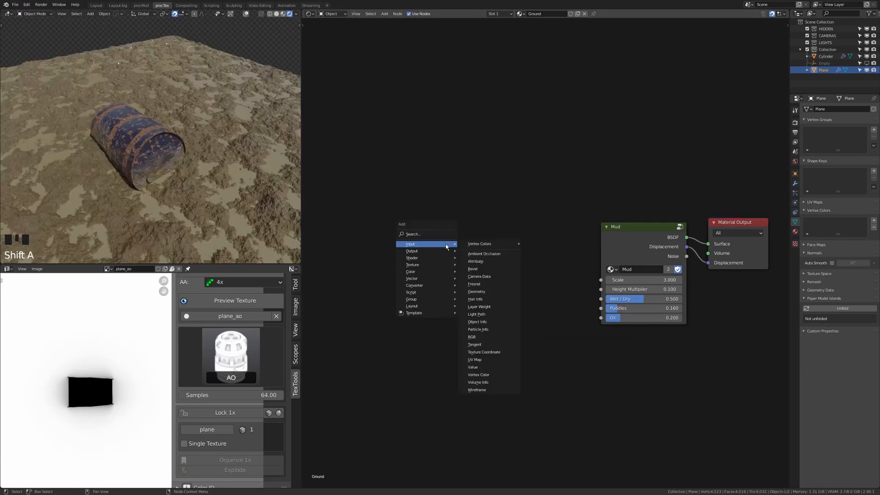
mouse_move(442, 265)
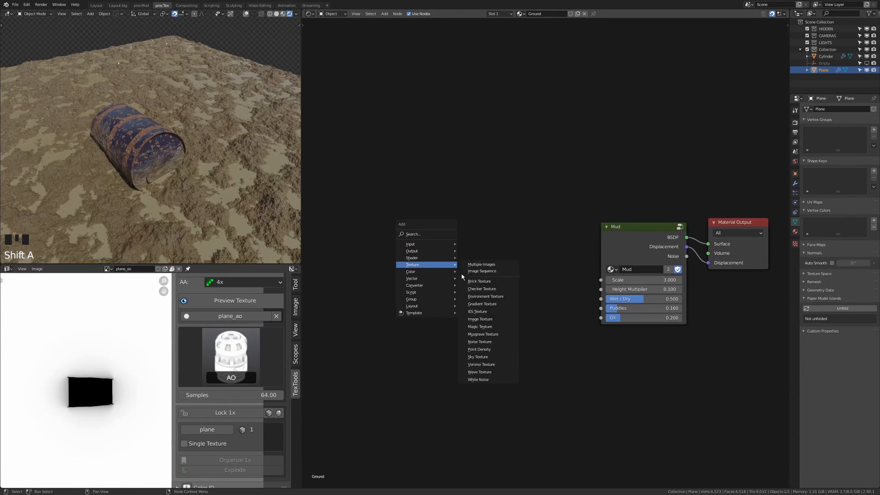
left_click(479, 319)
left_click(425, 290)
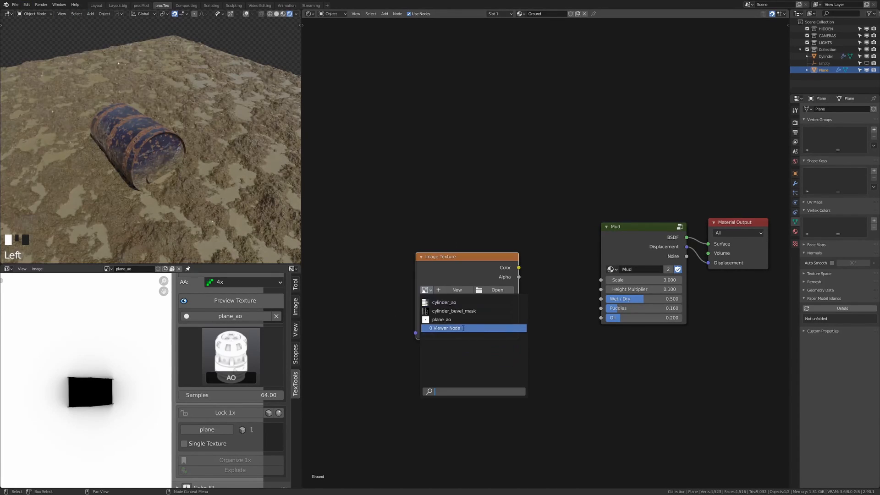
left_click(461, 324)
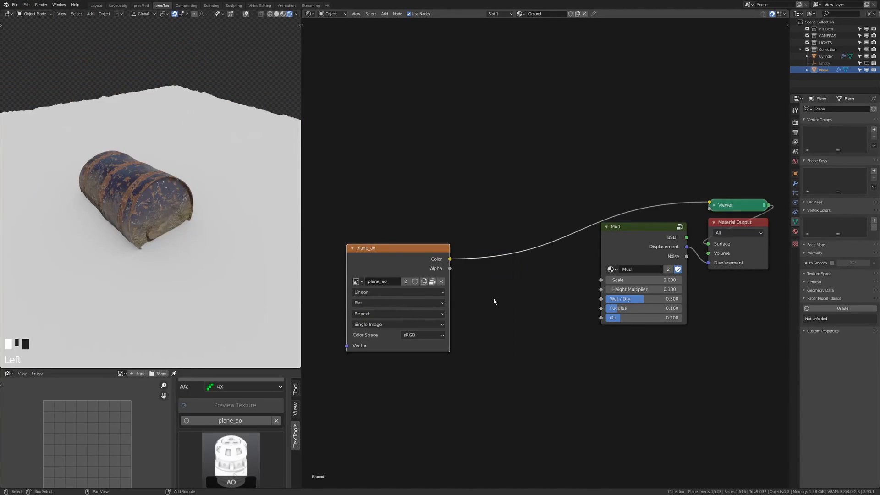
- Try adjusting the plane_ao mask with a ColorRamp, and remove that node while keeping the preview link
key("shift+a")
mouse_move(483, 304)
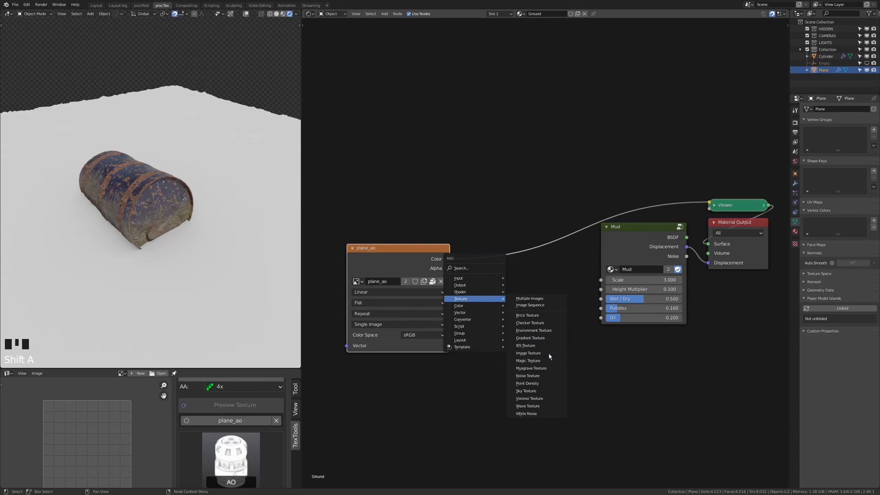
left_click(527, 335)
left_click(475, 251)
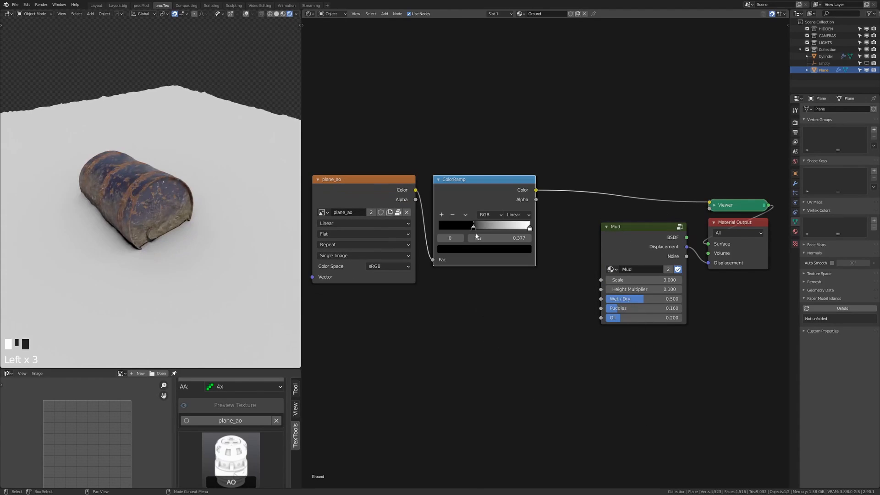
mouse_move(475, 232)
left_mouse_down()
mouse_move(545, 251)
mouse_move(460, 229)
left_mouse_up()
key("ctrl+x")
- Insert a Map Range node after plane_ao, remove the Viewer, and connect the Result to the Mud group's Oil input
key("shift+a")
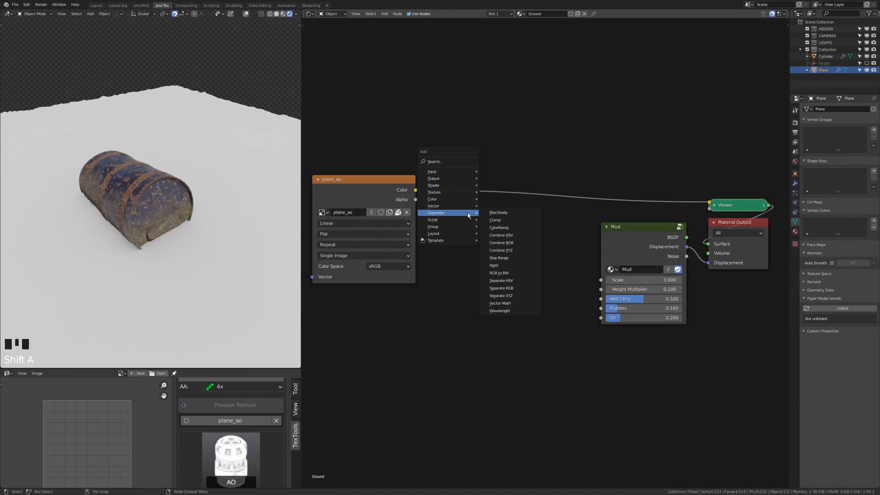
left_click(498, 258)
left_click(434, 238)
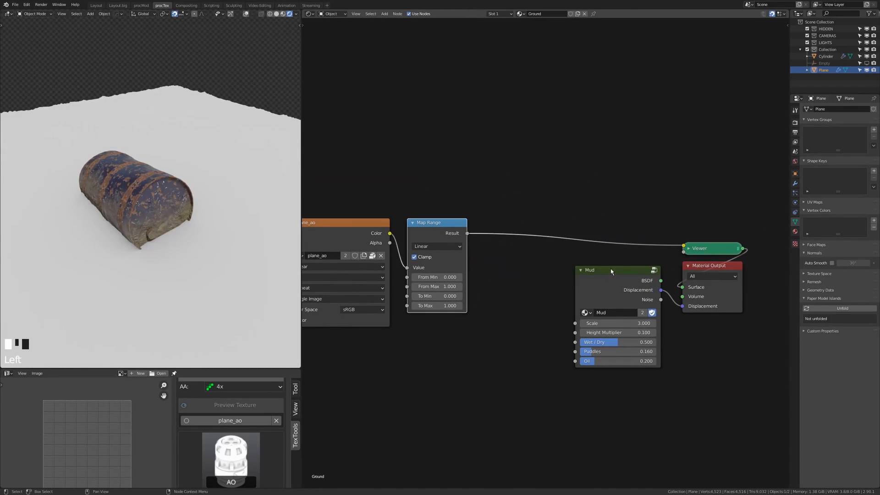
left_click_drag(621, 269, 610, 223)
key("Delete")
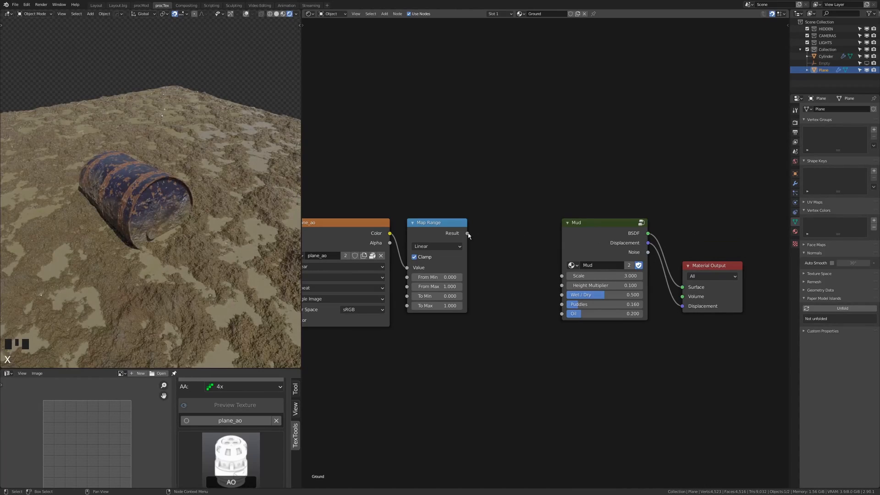
left_click_drag(467, 234, 559, 316)
- Set the Map Range node's To Max to 0.100 to limit the oil around the barrel
left_click_drag(417, 296, 417, 306)
type(".2")
key("Return")
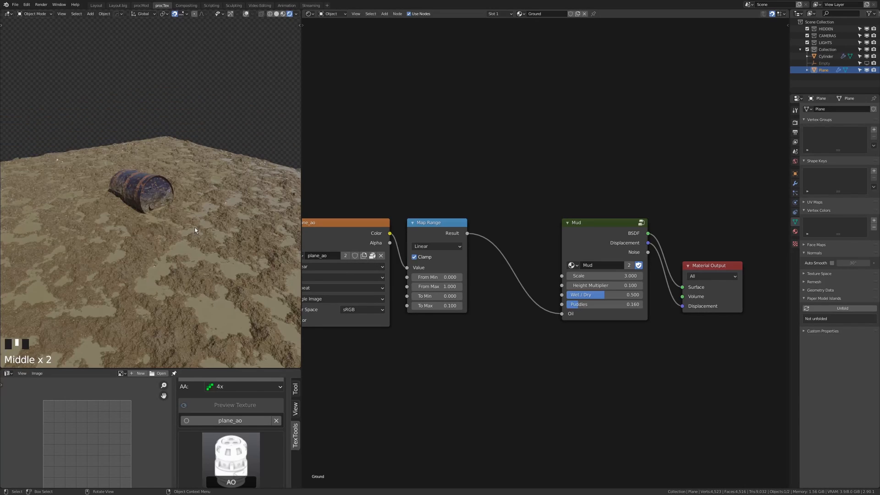
- Select the barrel and set the Scale of the Rust group in its Keg material to 18
scroll(183, 232, "up", 3)
left_click(183, 231)
middle_click_drag(183, 231, 188, 186)
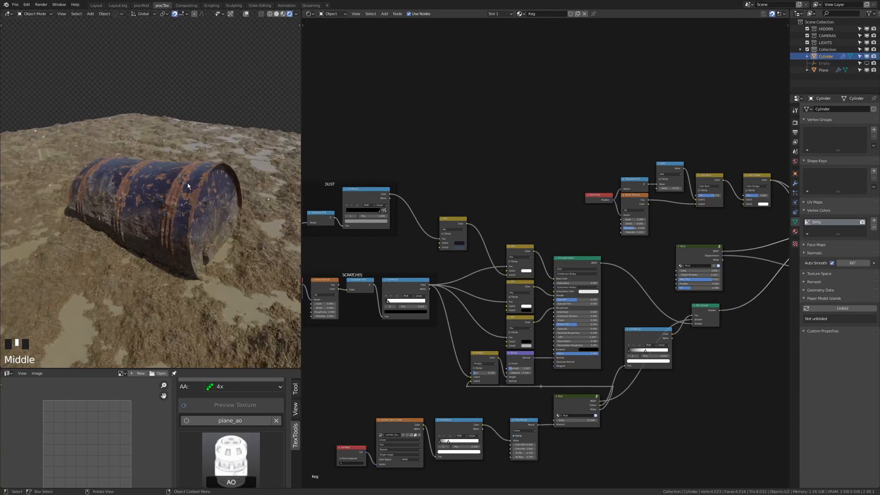
middle_click_drag(523, 237, 448, 277)
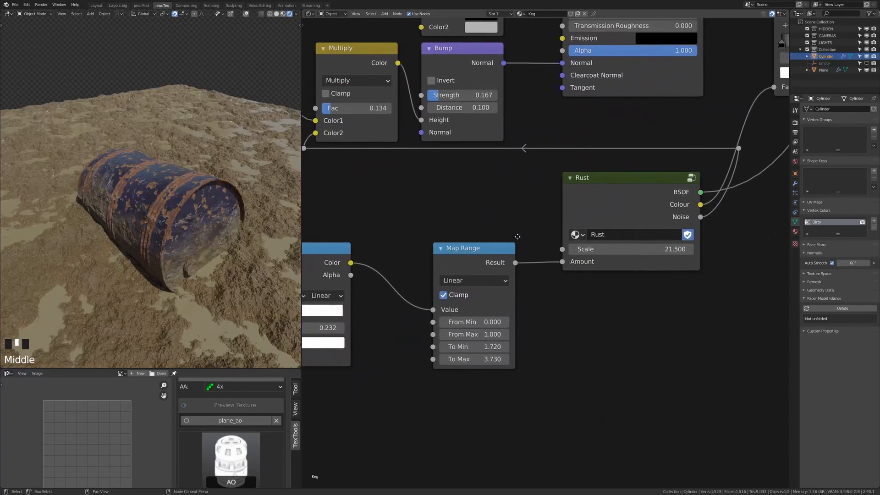
scroll(430, 257, "down", 8)
scroll(447, 284, "up", 8)
left_click_drag(486, 330, 466, 327)
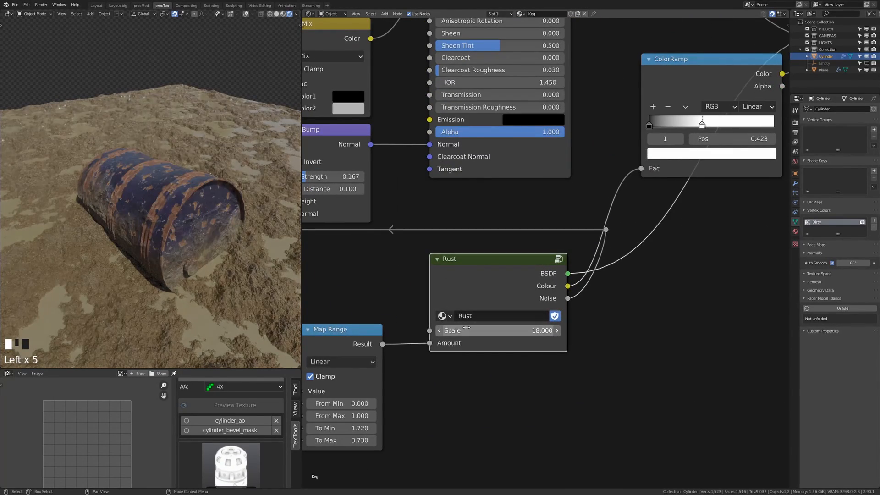
- Open Color2 of the Mix node feeding the barrel's Principled BSDF Roughness
scroll(466, 327, "down", 5)
middle_click_drag(466, 327, 518, 359)
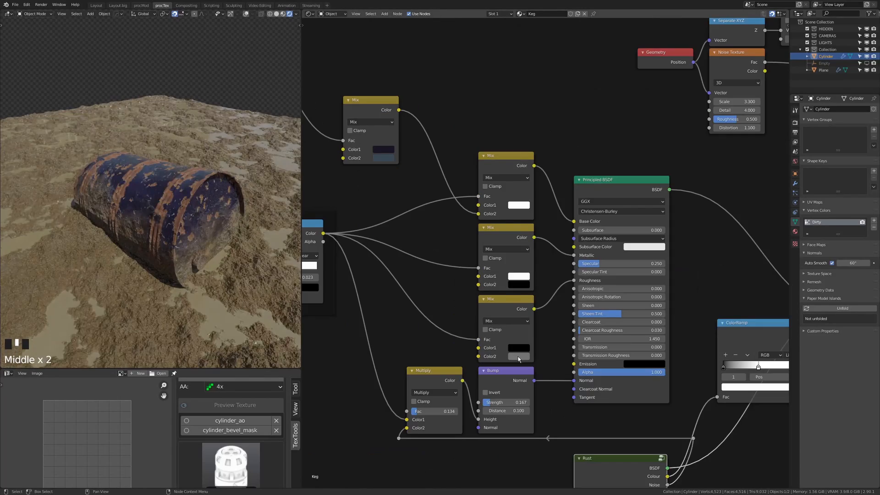
left_click(518, 356)
- Maximize the 3D viewport and inspect the rendered barrel on the muddy ground
middle_click_drag(197, 220, 743, 67)
scroll(216, 213, "up", 2)
key("ctrl+alt+space")
middle_click_drag(875, 38, 533, 158)
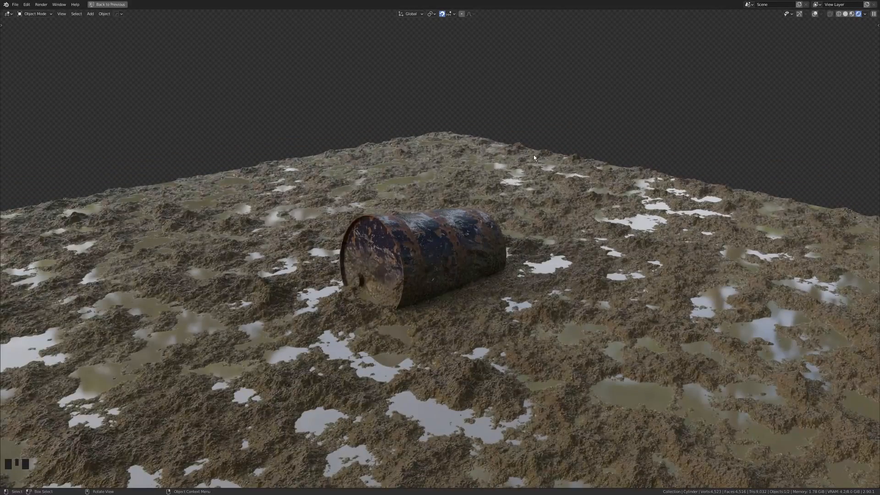
- Compare several built-in HDRI environments as viewport lighting and inspect the barrel's and puddles' reflections
left_click(865, 15)
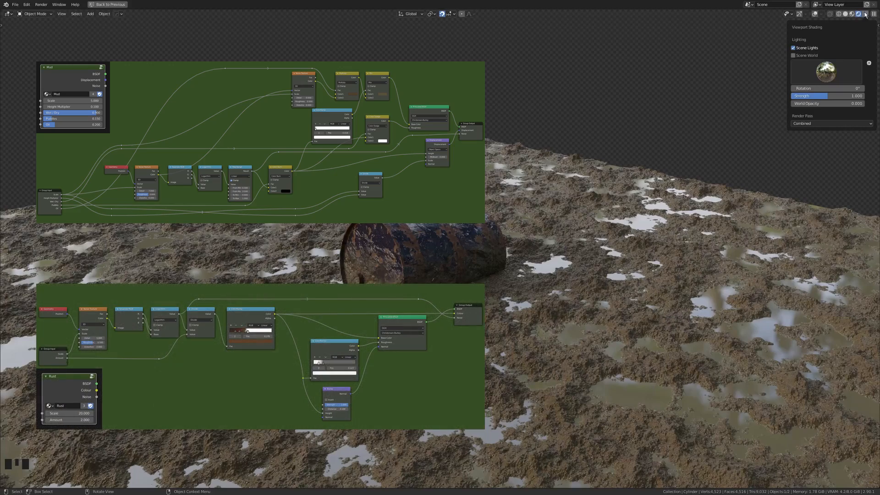
left_click(825, 72)
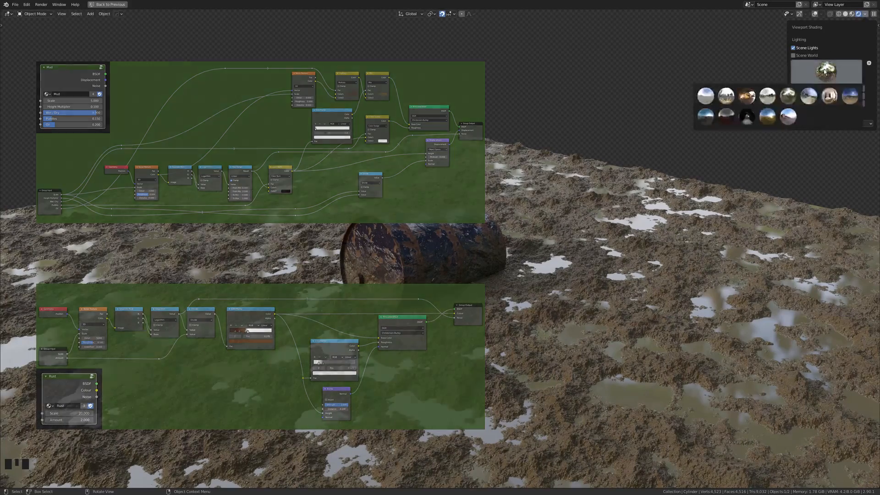
left_click(763, 102)
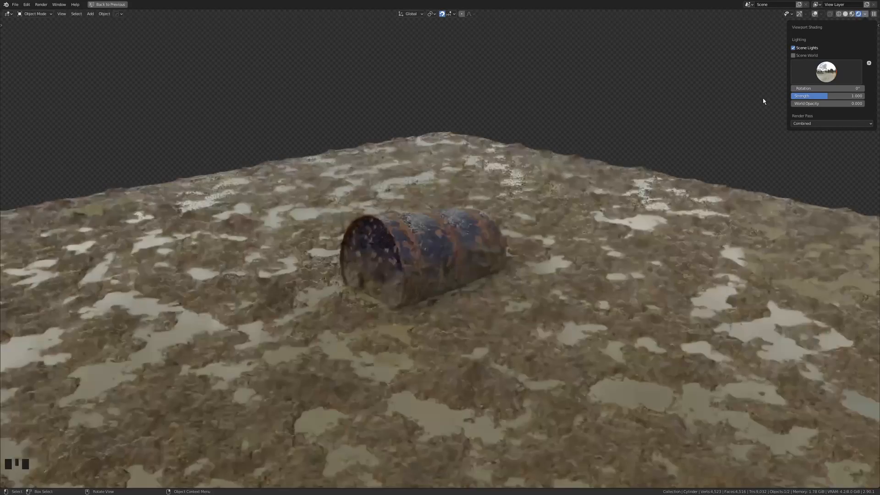
left_click(820, 72)
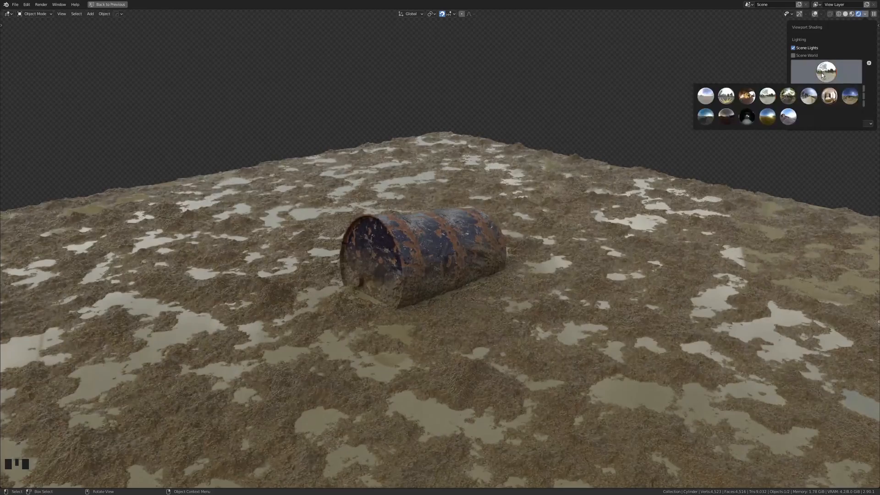
left_click(808, 96)
left_click(824, 73)
left_click(806, 100)
left_click(827, 73)
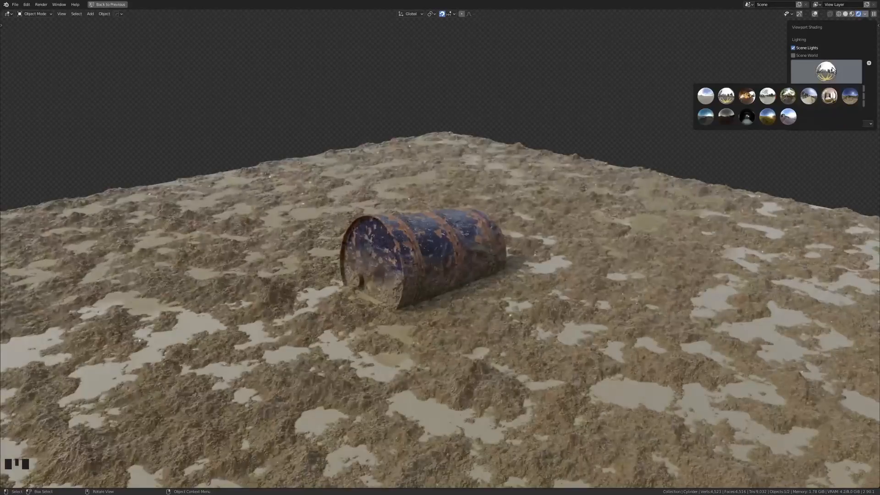
left_click(788, 115)
left_click(826, 74)
left_click(747, 115)
left_click(826, 76)
left_click(808, 96)
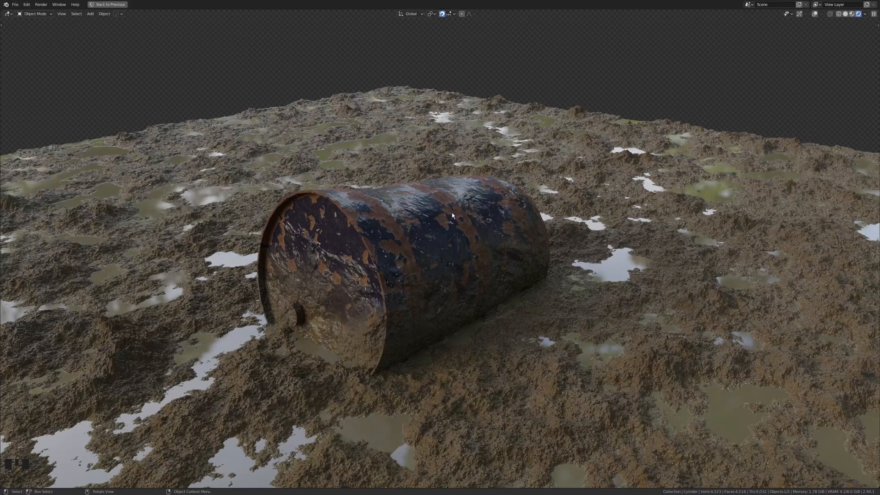
middle_click_drag(452, 215, 635, 93)
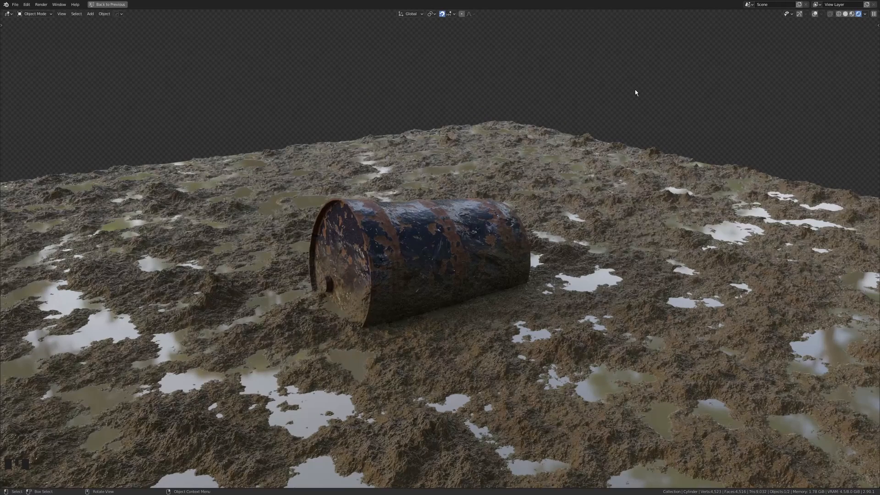